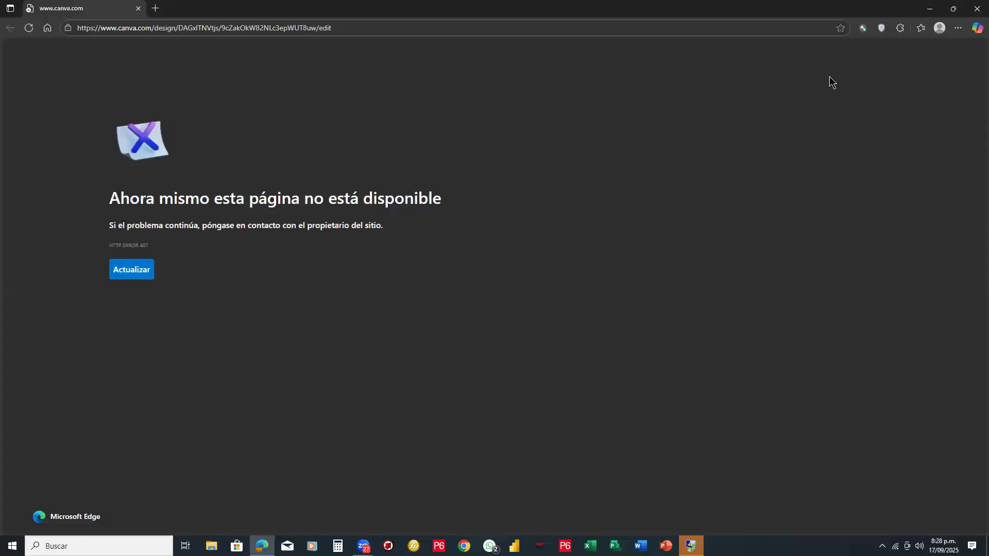
- Try to connect the browser's VPN extension through the Paris, France location and dismiss the error notice
{"action": "left_click", "coordinate": [880, 31]}
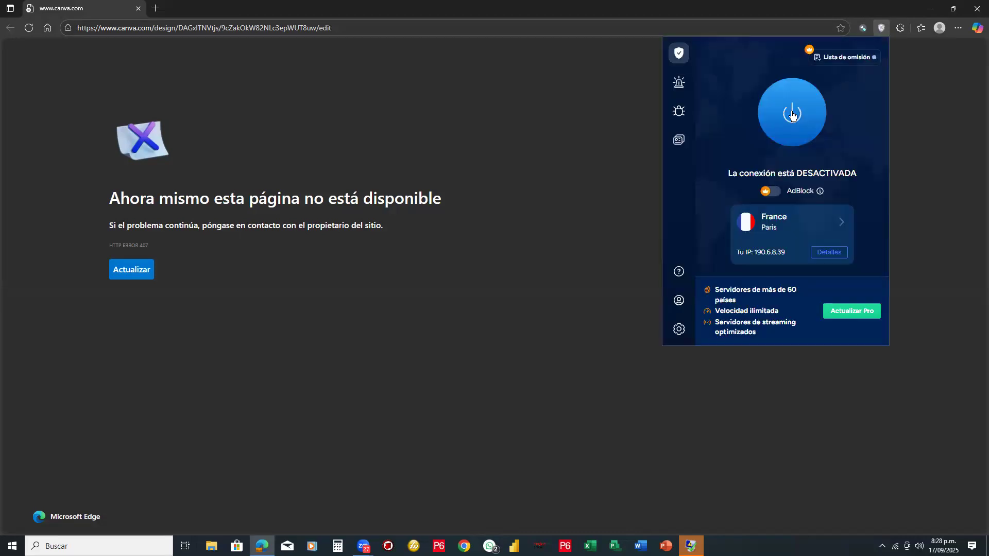
{"action": "left_click", "coordinate": [793, 114]}
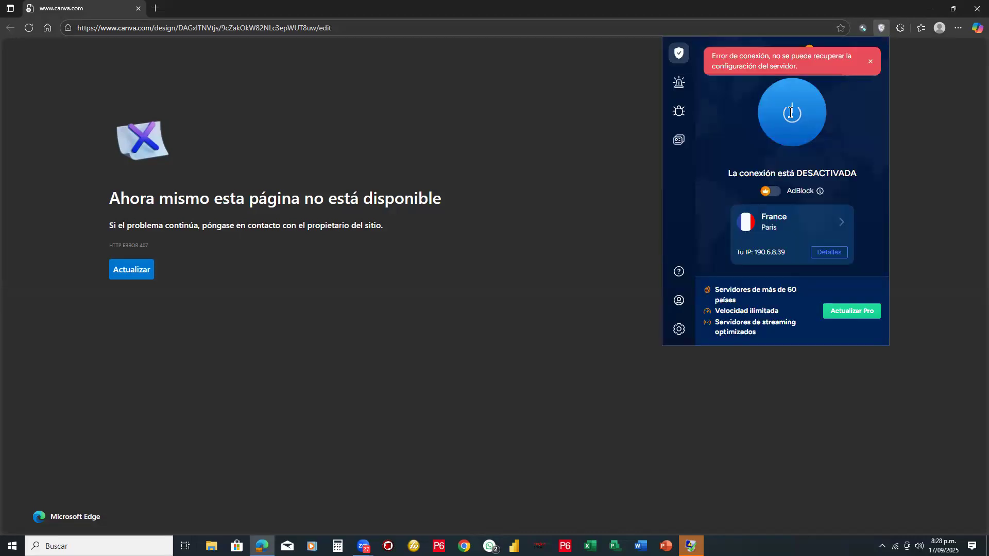
{"action": "left_click", "coordinate": [870, 61]}
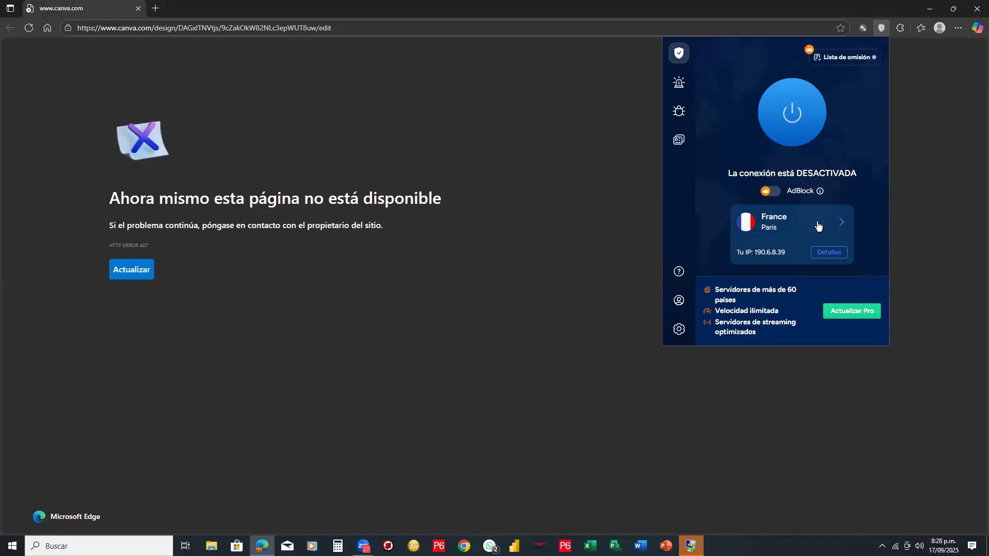
- Change the VPN extension's location to Virginia, USA and try to connect through it
{"action": "left_click", "coordinate": [843, 223]}
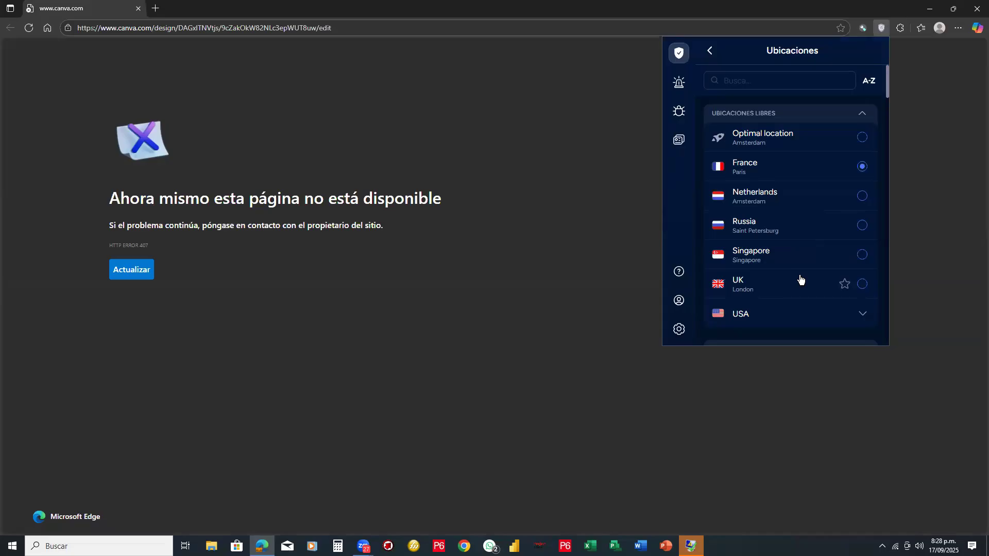
{"action": "left_click", "coordinate": [789, 318]}
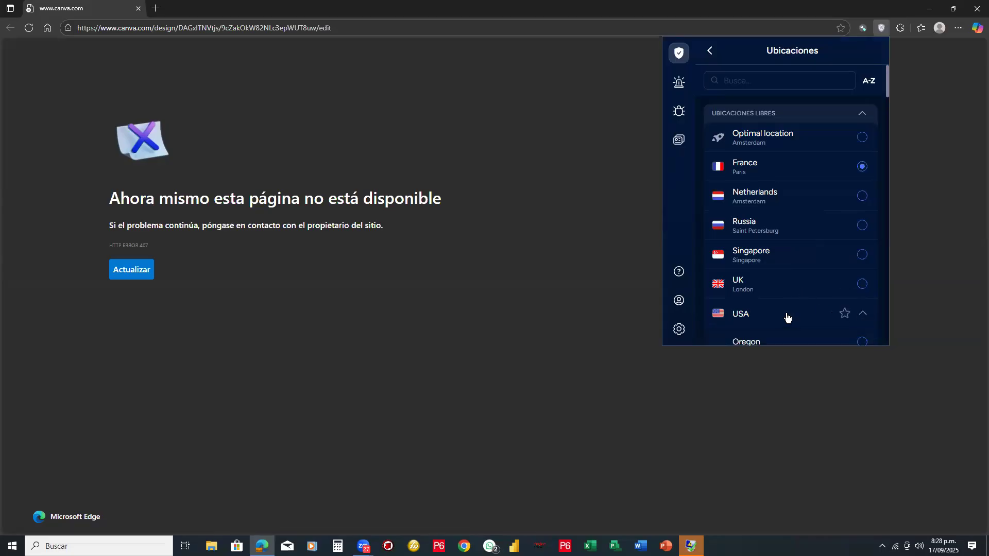
{"action": "scroll", "coordinate": [773, 288], "scroll_direction": "down", "scroll_amount": 1}
{"action": "left_click", "coordinate": [752, 272]}
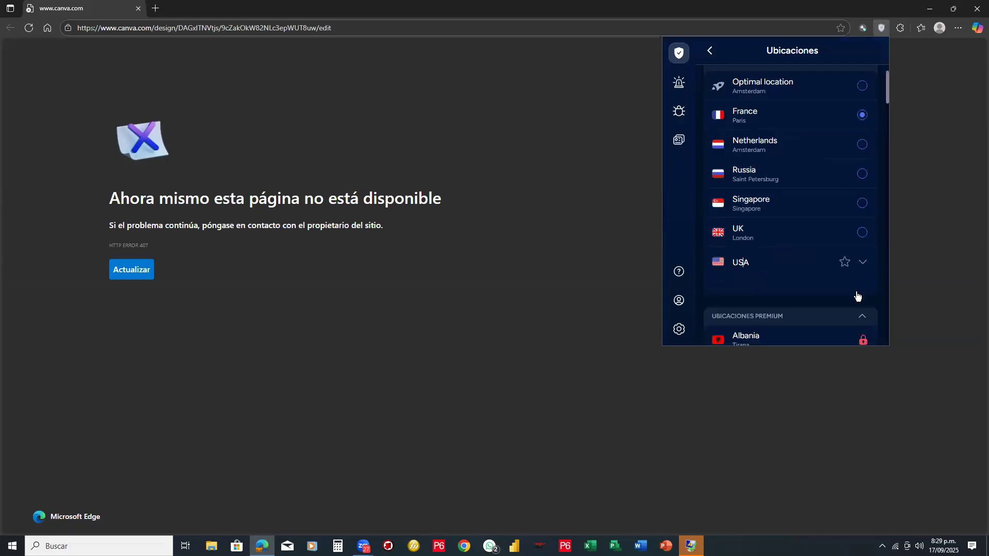
{"action": "scroll", "coordinate": [767, 242], "scroll_direction": "down", "scroll_amount": 3}
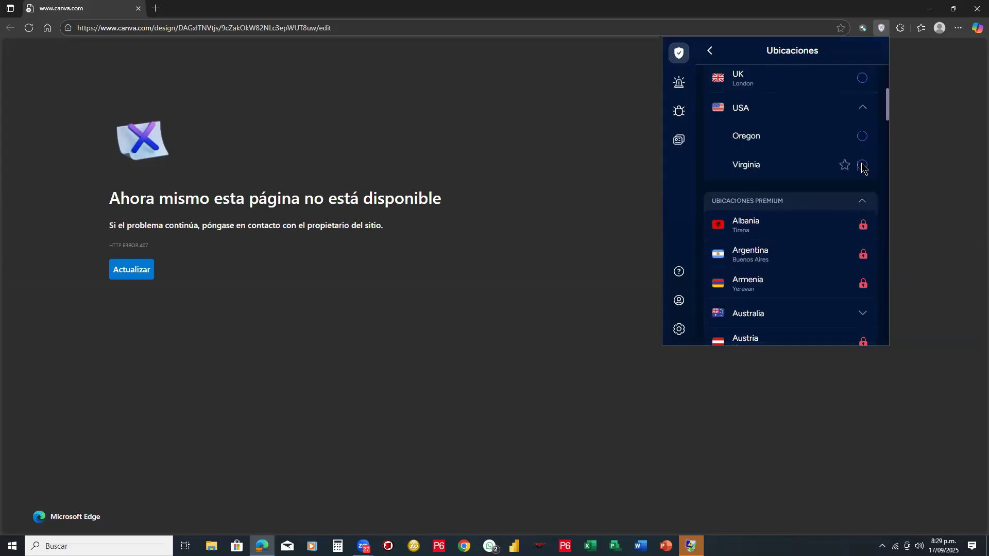
{"action": "left_click", "coordinate": [863, 166]}
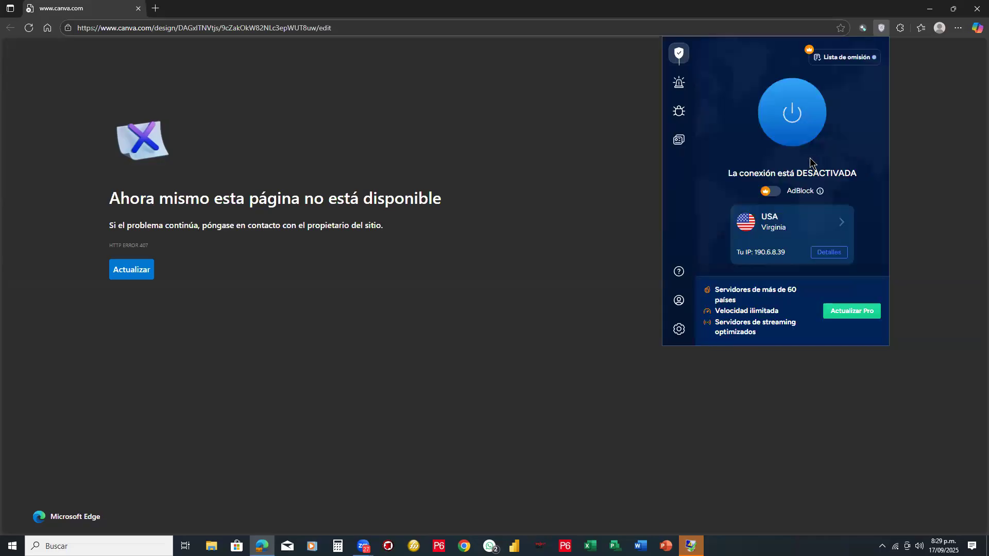
{"action": "left_click", "coordinate": [781, 130]}
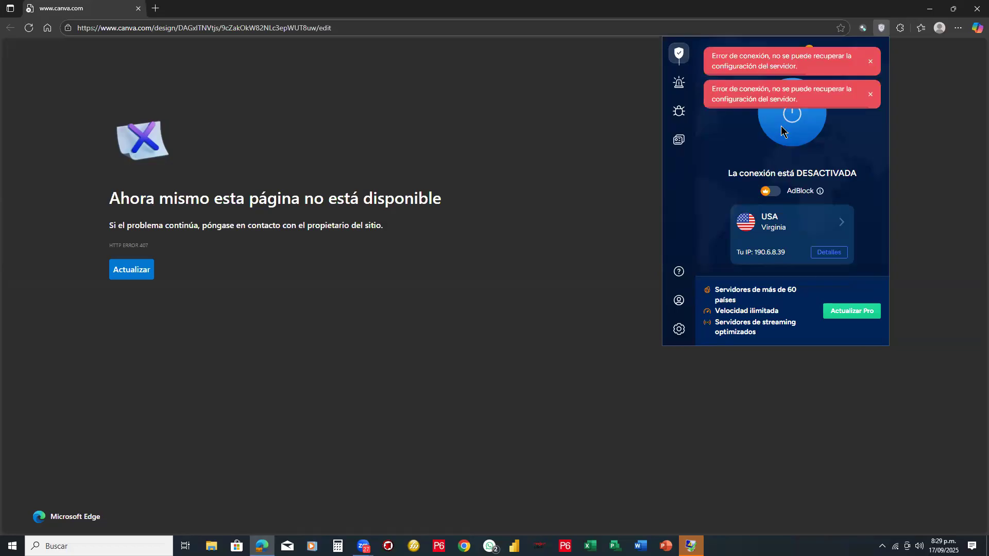
{"action": "left_click", "coordinate": [820, 37]}
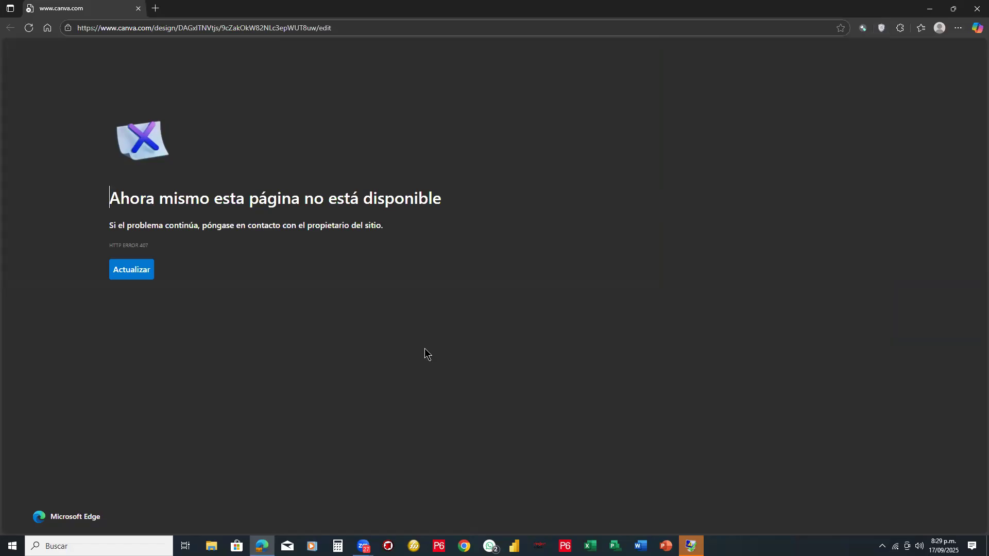
- Open Google Gemini at gemini.google.com/app?hl=es and dismiss its image-editing promotion dialog and banner
{"action": "left_click", "coordinate": [336, 28]}
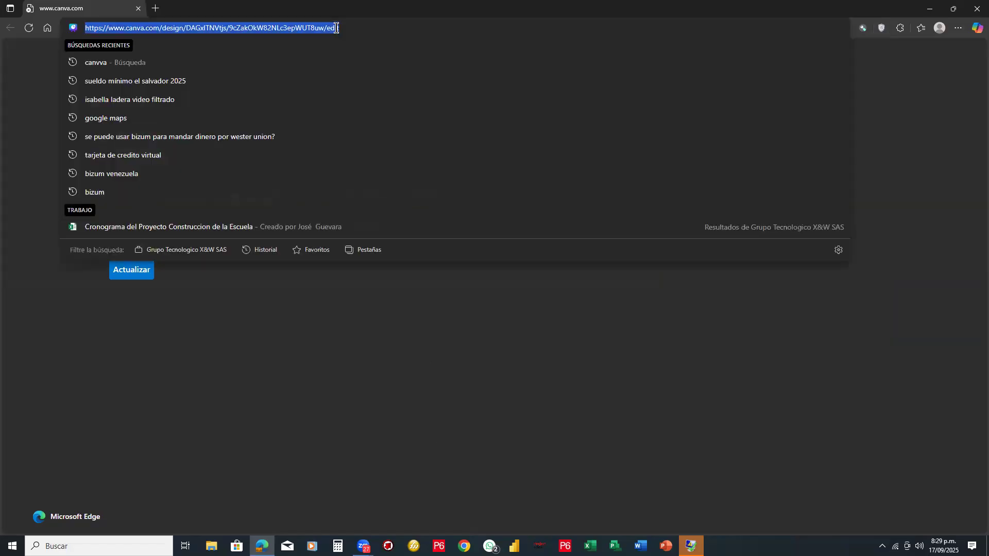
{"action": "key", "text": "BackSpace"}
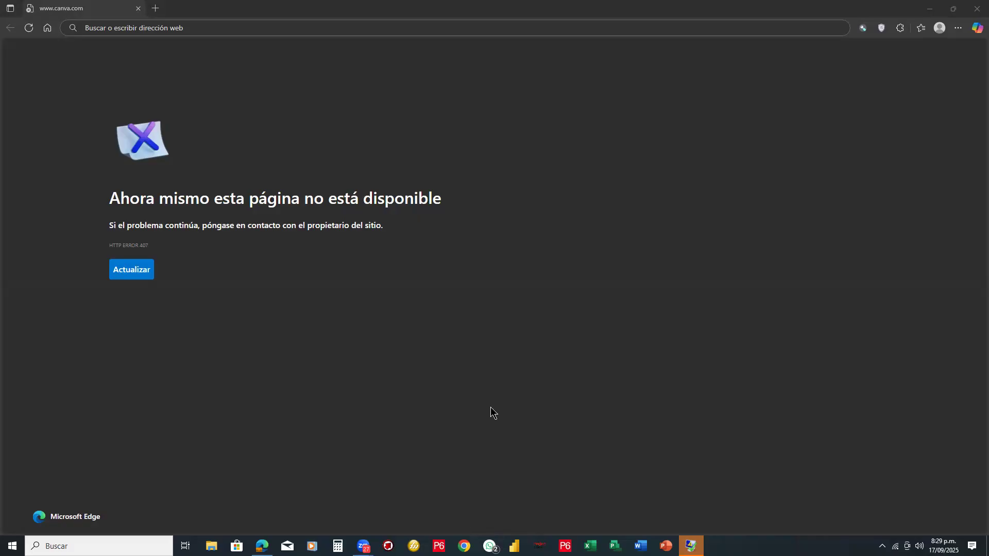
{"action": "left_click", "coordinate": [211, 27]}
{"action": "type", "text": "gem"}
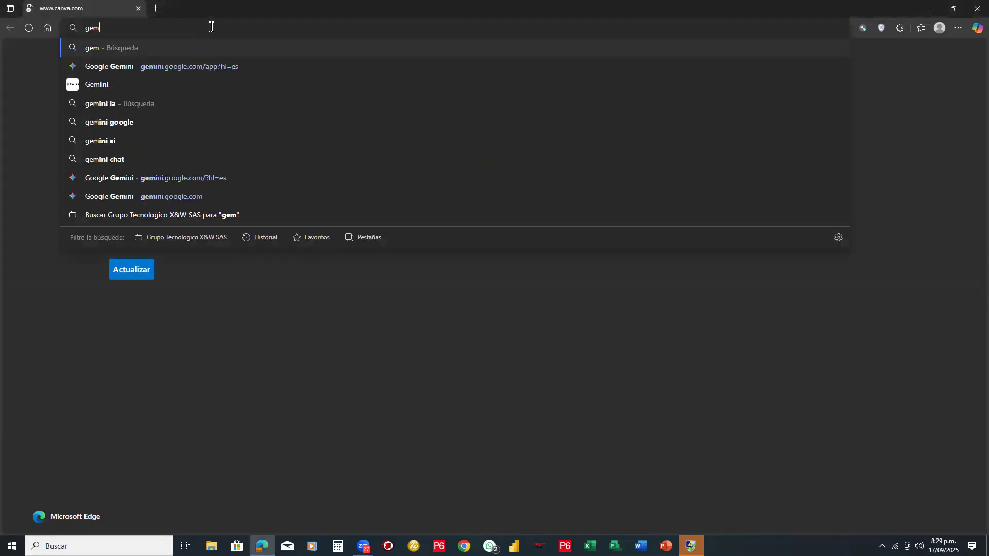
{"action": "left_click", "coordinate": [216, 66]}
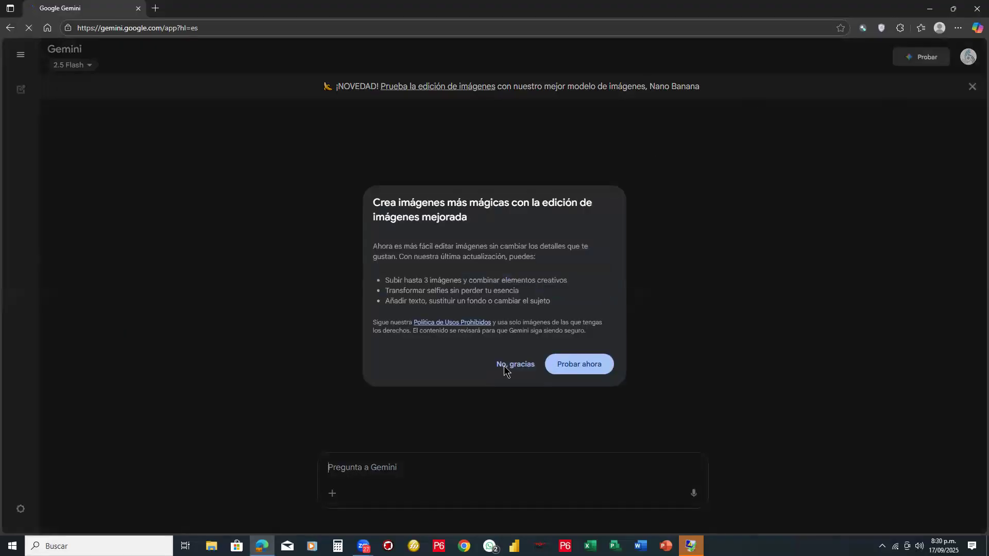
{"action": "left_click", "coordinate": [856, 162]}
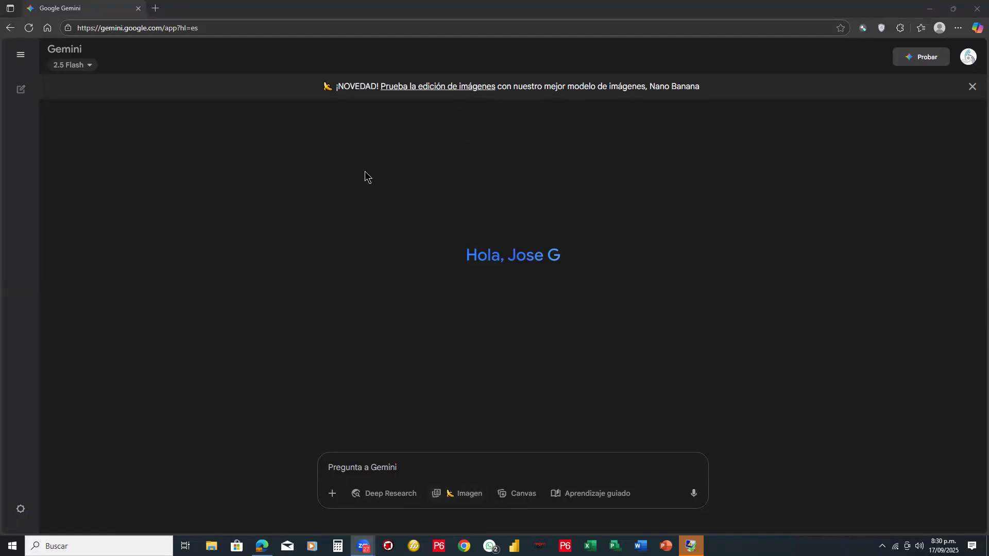
{"action": "left_click", "coordinate": [972, 87]}
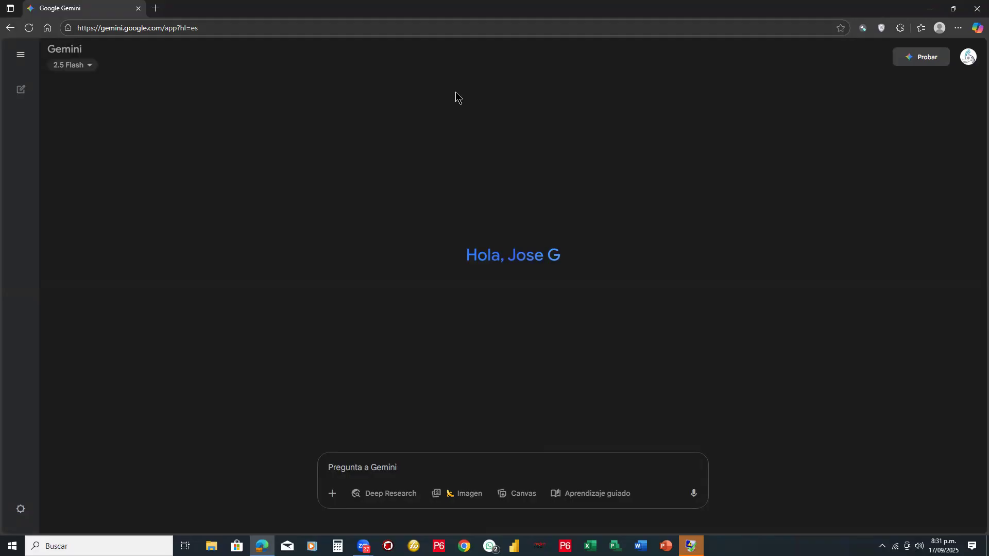
- Draw red annotation arrows pointing to the Gemini name and the account picture, and clear them
{"action": "mouse_move", "coordinate": [36, 112]}
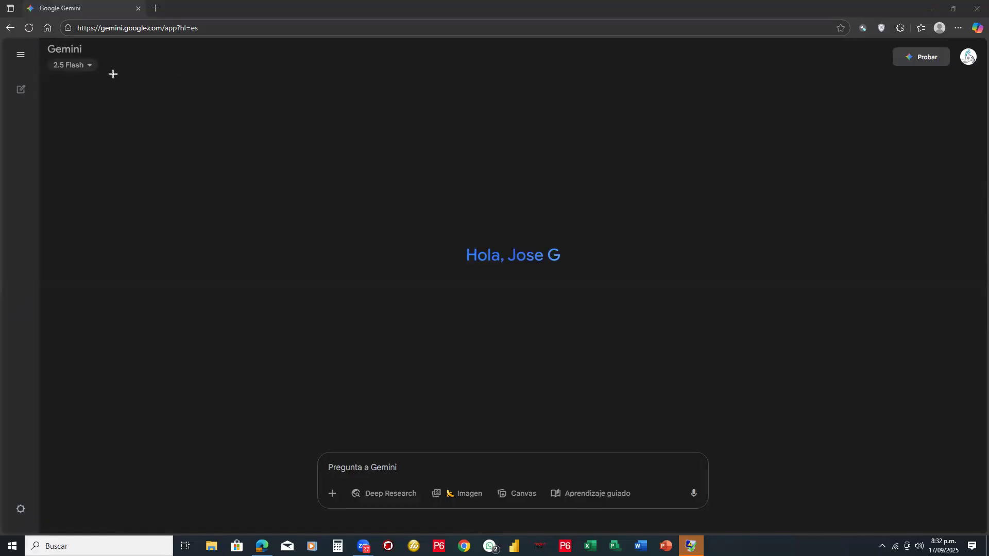
{"action": "left_click_drag", "start_coordinate": [271, 70], "coordinate": [98, 52]}
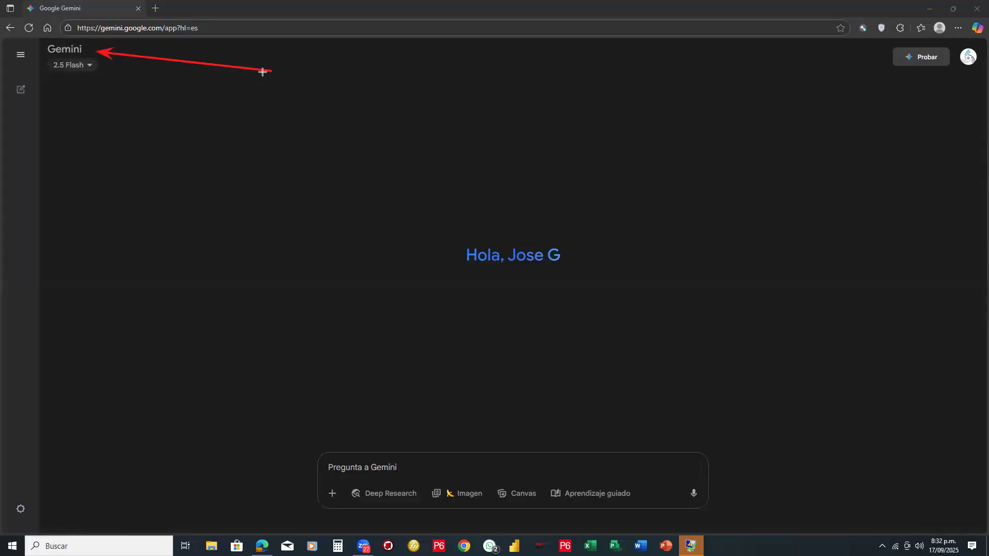
{"action": "mouse_move", "coordinate": [272, 71]}
{"action": "left_mouse_down"}
{"action": "mouse_move", "coordinate": [839, 68]}
{"action": "mouse_move", "coordinate": [952, 57]}
{"action": "left_mouse_up"}
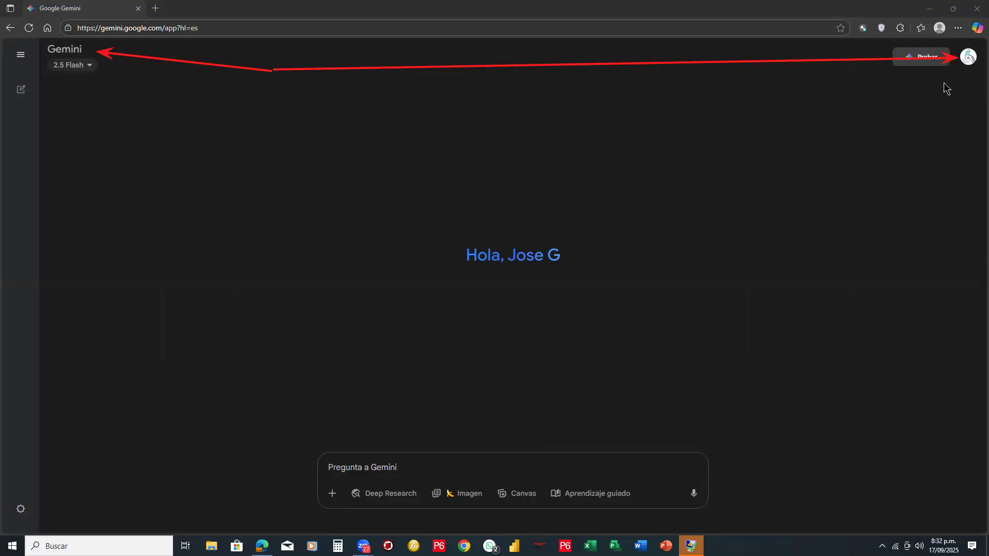
{"action": "mouse_move", "coordinate": [648, 58]}
{"action": "left_mouse_down"}
{"action": "mouse_move", "coordinate": [296, 68]}
{"action": "mouse_move", "coordinate": [157, 53]}
{"action": "left_mouse_up"}
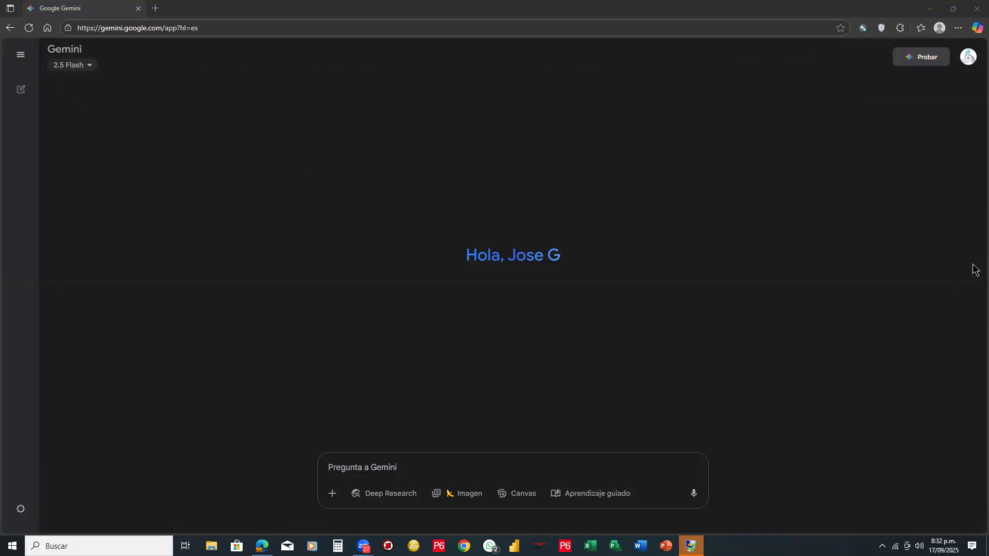
{"action": "mouse_move", "coordinate": [40, 46]}
{"action": "left_mouse_down"}
{"action": "mouse_move", "coordinate": [38, 419]}
{"action": "mouse_move", "coordinate": [1, 533]}
{"action": "left_mouse_up"}
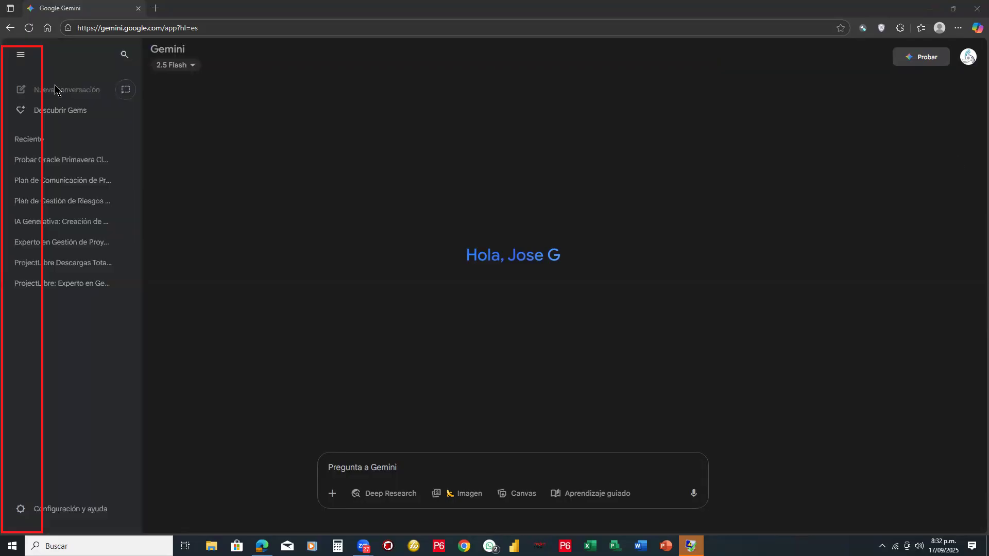
{"action": "mouse_move", "coordinate": [1, 147]}
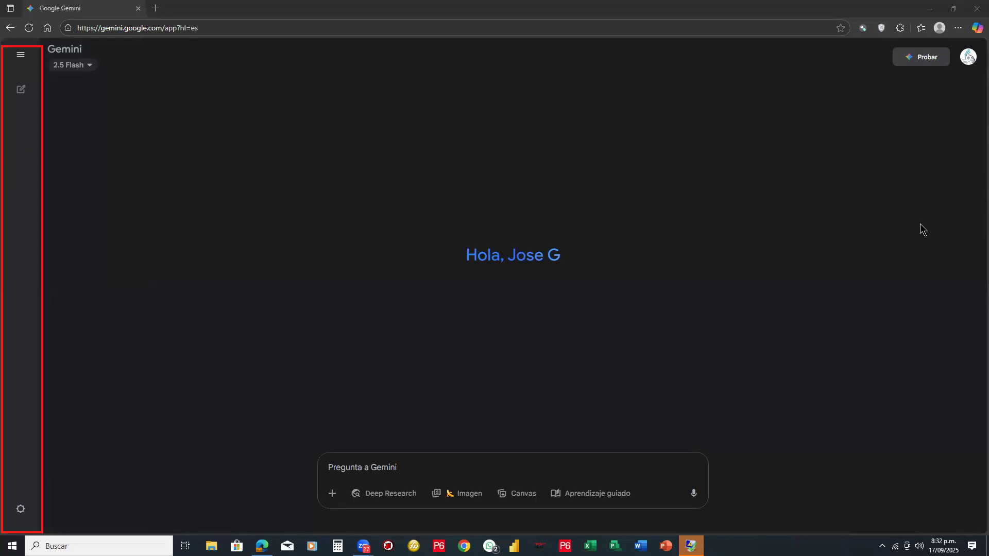
{"action": "left_click", "coordinate": [44, 157]}
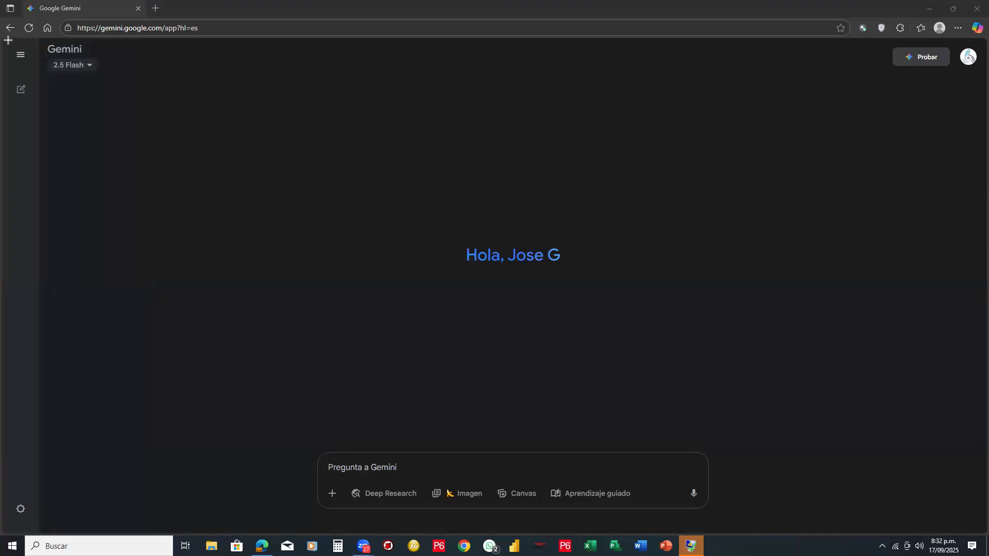
- Outline Gemini's collapsed sidebar and prompt box with red rectangles and draw an arrow pointing to the prompt box
{"action": "left_click_drag", "start_coordinate": [9, 40], "coordinate": [44, 534]}
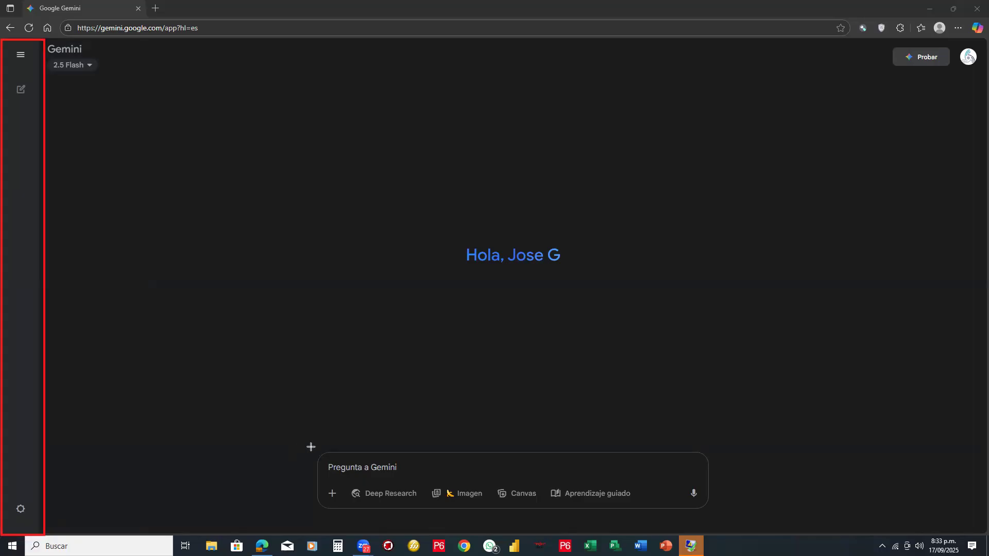
{"action": "left_click_drag", "start_coordinate": [310, 446], "coordinate": [717, 517]}
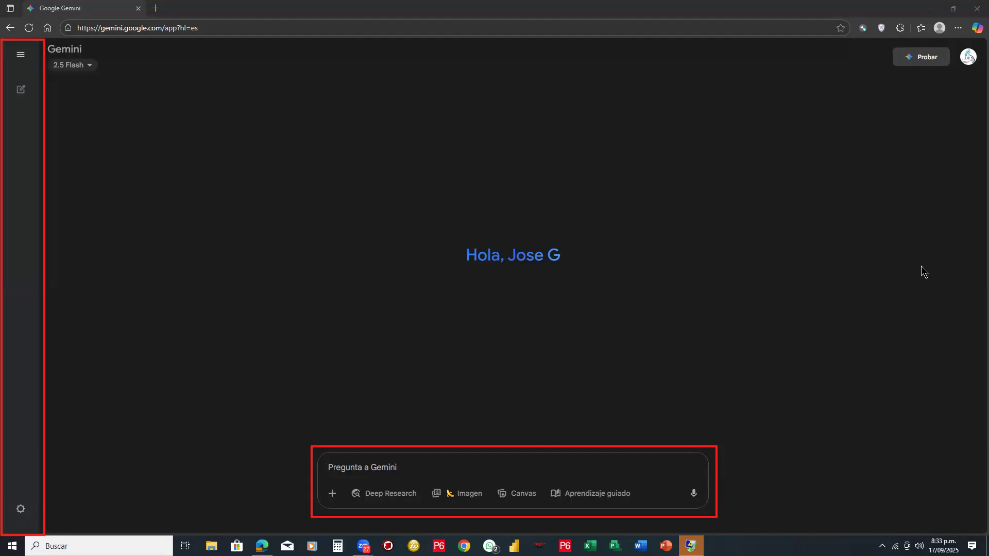
{"action": "mouse_move", "coordinate": [201, 207]}
{"action": "left_mouse_down"}
{"action": "mouse_move", "coordinate": [338, 426]}
{"action": "mouse_move", "coordinate": [341, 449]}
{"action": "left_mouse_up"}
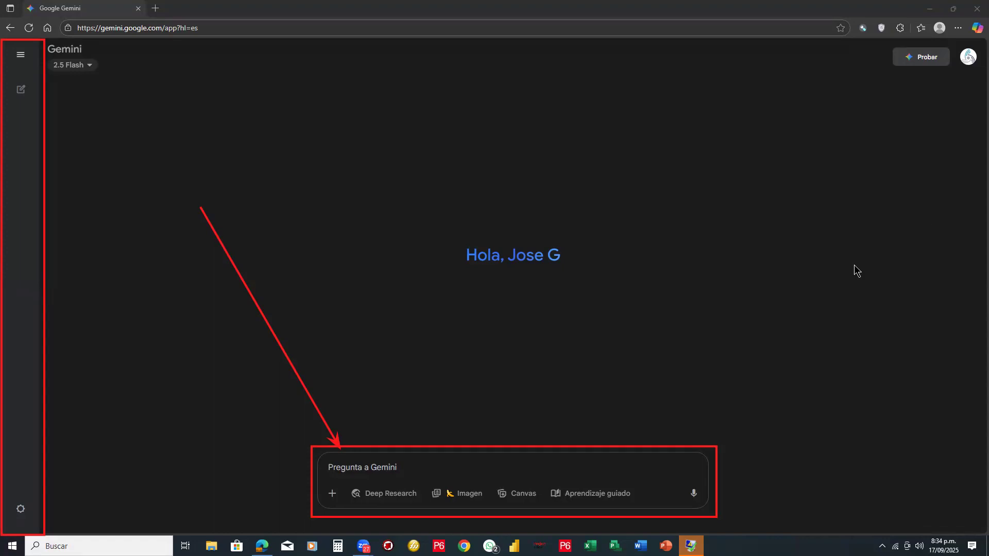
- Draw a row of four red boxes above the Gemini greeting and connect them in sequence with arrows
{"action": "left_click_drag", "start_coordinate": [224, 105], "coordinate": [363, 186]}
{"action": "mouse_move", "coordinate": [406, 104]}
{"action": "left_mouse_down"}
{"action": "mouse_move", "coordinate": [481, 165]}
{"action": "mouse_move", "coordinate": [529, 185]}
{"action": "left_mouse_up"}
{"action": "mouse_move", "coordinate": [574, 101]}
{"action": "left_mouse_down"}
{"action": "mouse_move", "coordinate": [667, 186]}
{"action": "mouse_move", "coordinate": [691, 184]}
{"action": "left_mouse_up"}
{"action": "mouse_move", "coordinate": [719, 100]}
{"action": "left_mouse_down"}
{"action": "mouse_move", "coordinate": [739, 128]}
{"action": "mouse_move", "coordinate": [812, 176]}
{"action": "mouse_move", "coordinate": [841, 184]}
{"action": "left_mouse_up"}
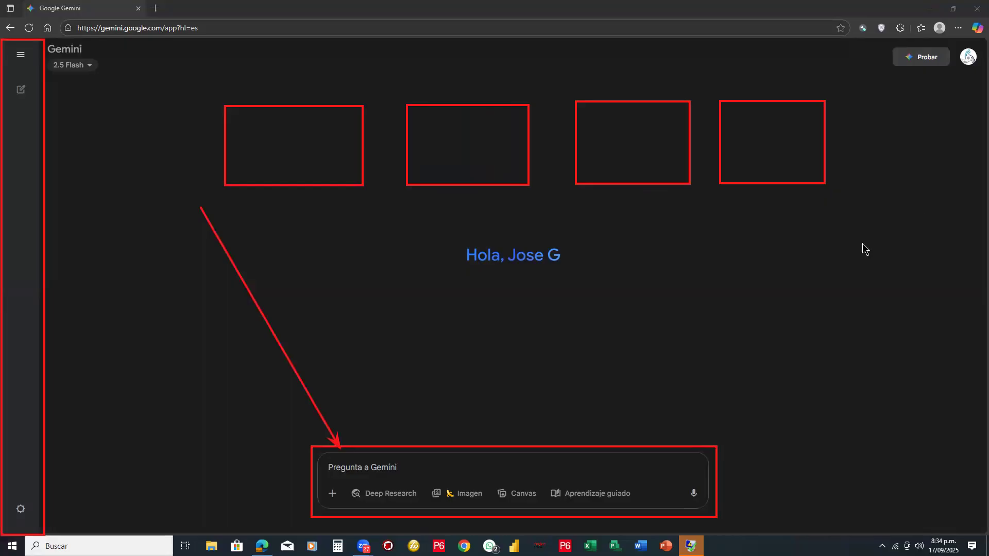
{"action": "left_click_drag", "start_coordinate": [364, 146], "coordinate": [405, 146]}
{"action": "left_click_drag", "start_coordinate": [531, 142], "coordinate": [567, 141]}
{"action": "left_click_drag", "start_coordinate": [694, 141], "coordinate": [718, 140]}
- Handwrite "ROL Proy." in the first box and "Contex." in the second, with a check mark above the second box
{"action": "mouse_move", "coordinate": [279, 120]}
{"action": "left_mouse_down"}
{"action": "mouse_move", "coordinate": [280, 135]}
{"action": "mouse_move", "coordinate": [278, 119]}
{"action": "mouse_move", "coordinate": [292, 139]}
{"action": "mouse_move", "coordinate": [299, 125]}
{"action": "mouse_move", "coordinate": [318, 141]}
{"action": "left_mouse_up"}
{"action": "mouse_move", "coordinate": [253, 158]}
{"action": "left_mouse_down"}
{"action": "mouse_move", "coordinate": [254, 175]}
{"action": "mouse_move", "coordinate": [279, 158]}
{"action": "mouse_move", "coordinate": [288, 173]}
{"action": "left_mouse_up"}
{"action": "left_click_drag", "start_coordinate": [295, 160], "coordinate": [302, 179]}
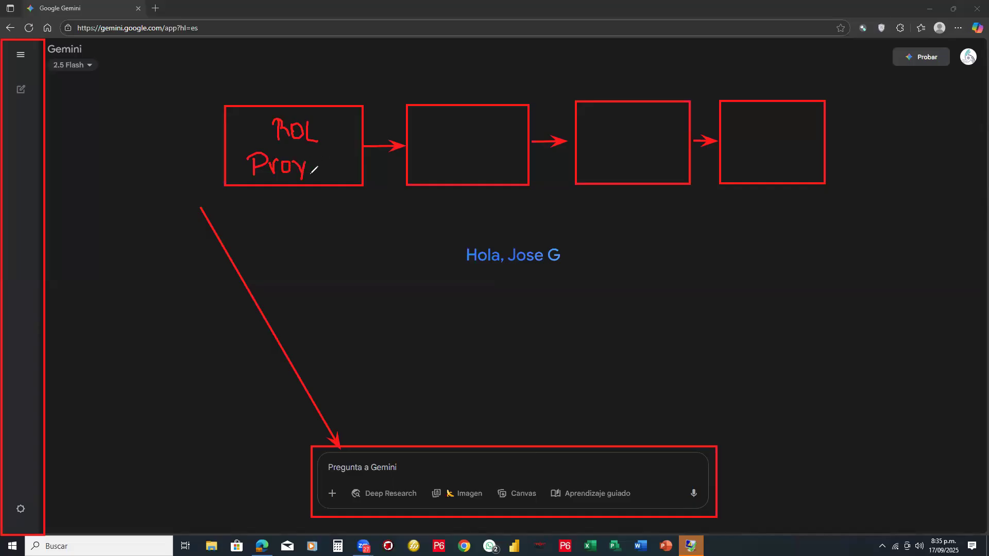
{"action": "left_click", "coordinate": [307, 176]}
{"action": "mouse_move", "coordinate": [431, 134]}
{"action": "left_mouse_down"}
{"action": "mouse_move", "coordinate": [466, 155]}
{"action": "mouse_move", "coordinate": [472, 147]}
{"action": "mouse_move", "coordinate": [474, 164]}
{"action": "mouse_move", "coordinate": [480, 151]}
{"action": "mouse_move", "coordinate": [517, 164]}
{"action": "left_mouse_up"}
{"action": "left_click", "coordinate": [510, 147]}
{"action": "left_click", "coordinate": [518, 163]}
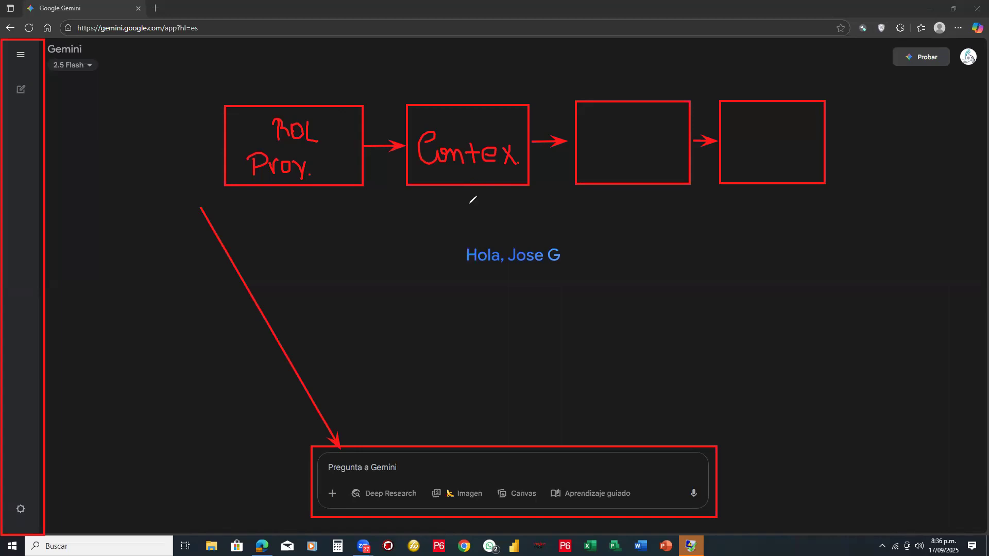
{"action": "left_click_drag", "start_coordinate": [472, 81], "coordinate": [506, 66]}
- Handwrite "tarea" in the third box and "Cierre" in the fourth box
{"action": "left_click", "coordinate": [598, 127]}
{"action": "mouse_move", "coordinate": [598, 129]}
{"action": "left_mouse_down"}
{"action": "mouse_move", "coordinate": [607, 156]}
{"action": "mouse_move", "coordinate": [607, 139]}
{"action": "mouse_move", "coordinate": [623, 159]}
{"action": "mouse_move", "coordinate": [645, 143]}
{"action": "mouse_move", "coordinate": [648, 158]}
{"action": "mouse_move", "coordinate": [665, 160]}
{"action": "mouse_move", "coordinate": [665, 146]}
{"action": "left_mouse_up"}
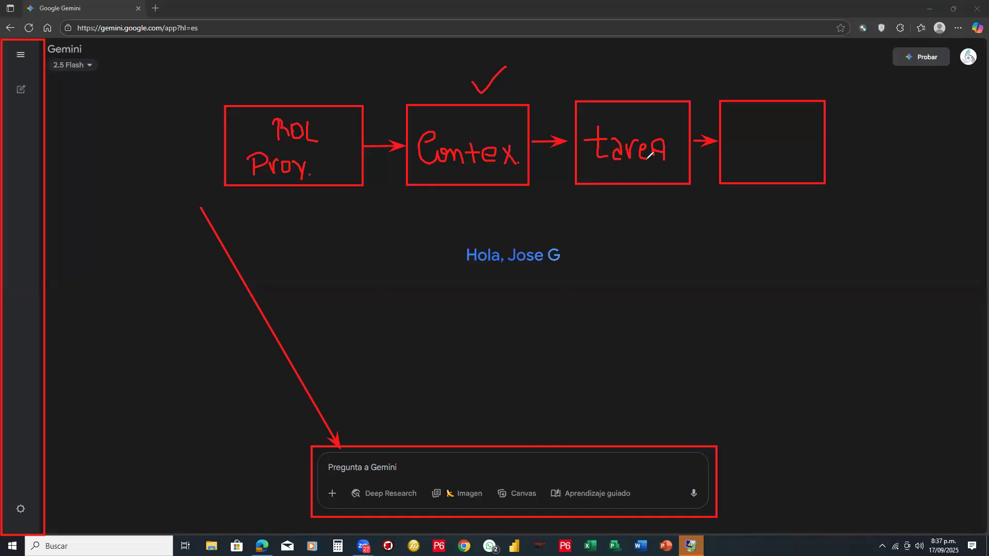
{"action": "mouse_move", "coordinate": [749, 120]}
{"action": "left_mouse_down"}
{"action": "mouse_move", "coordinate": [740, 151]}
{"action": "mouse_move", "coordinate": [778, 154]}
{"action": "mouse_move", "coordinate": [783, 142]}
{"action": "mouse_move", "coordinate": [815, 157]}
{"action": "left_mouse_up"}
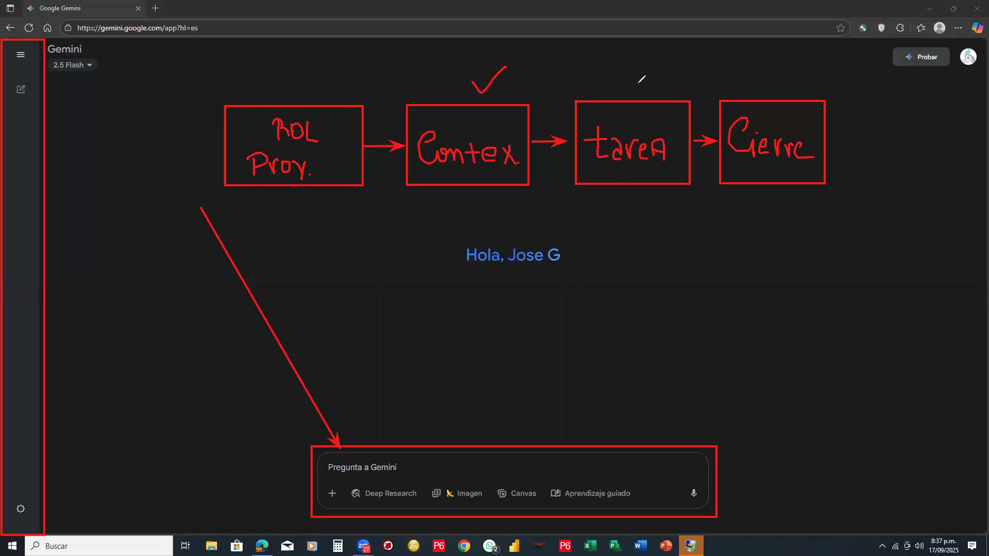
- Draw check marks above the third, fourth and first boxes, and clear all annotations from the screen
{"action": "left_click_drag", "start_coordinate": [631, 79], "coordinate": [659, 74]}
{"action": "left_click_drag", "start_coordinate": [769, 83], "coordinate": [797, 81]}
{"action": "left_click_drag", "start_coordinate": [305, 89], "coordinate": [347, 72]}
{"action": "key", "text": "Escape"}
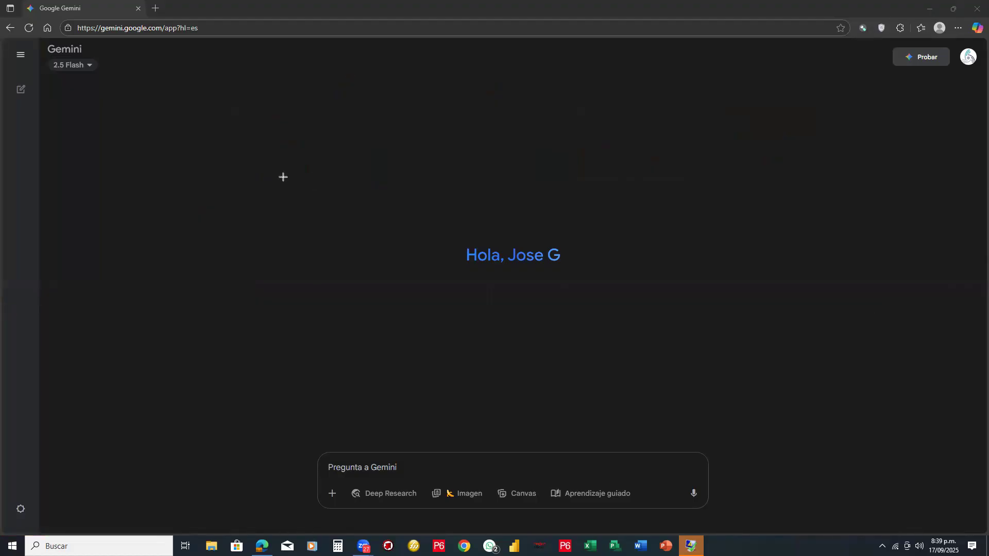
- Draw five red boxes above the Gemini greeting: two in a row, two stacked beside them, and one at the end
{"action": "left_click_drag", "start_coordinate": [166, 123], "coordinate": [304, 203]}
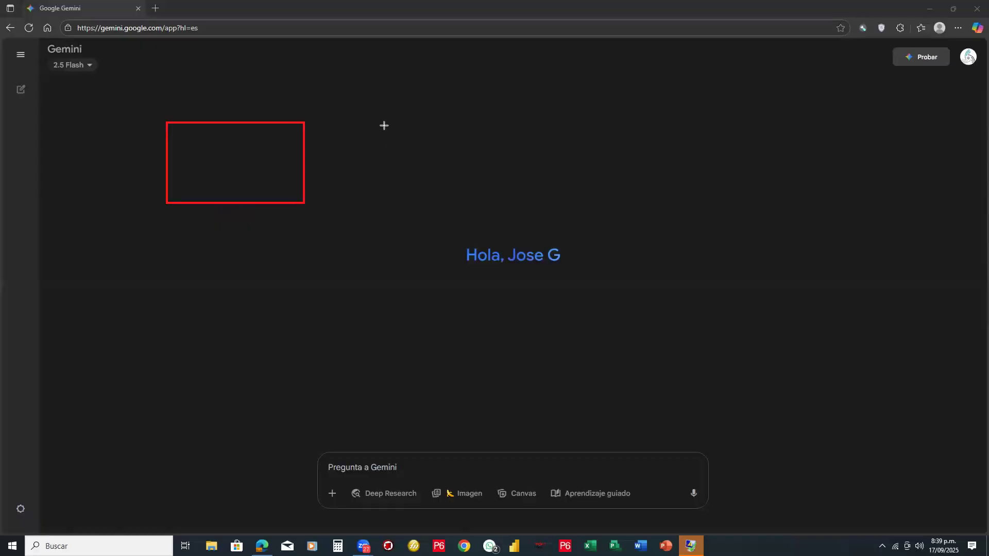
{"action": "left_click_drag", "start_coordinate": [375, 119], "coordinate": [413, 169]}
{"action": "left_click_drag", "start_coordinate": [451, 196], "coordinate": [494, 202]}
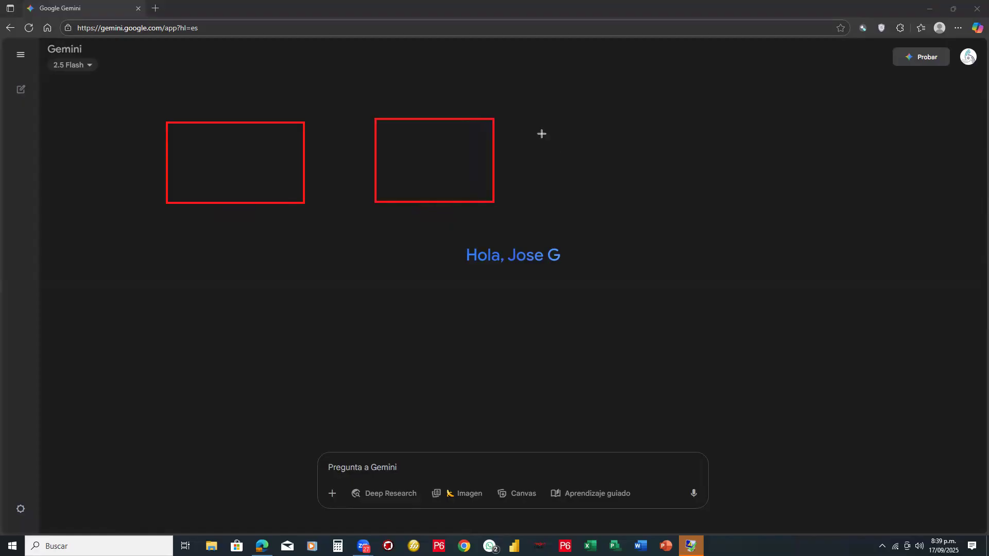
{"action": "left_click_drag", "start_coordinate": [555, 115], "coordinate": [580, 159]}
{"action": "left_click_drag", "start_coordinate": [647, 197], "coordinate": [694, 166]}
{"action": "mouse_move", "coordinate": [555, 178]}
{"action": "left_mouse_down"}
{"action": "mouse_move", "coordinate": [616, 218]}
{"action": "mouse_move", "coordinate": [696, 229]}
{"action": "left_mouse_up"}
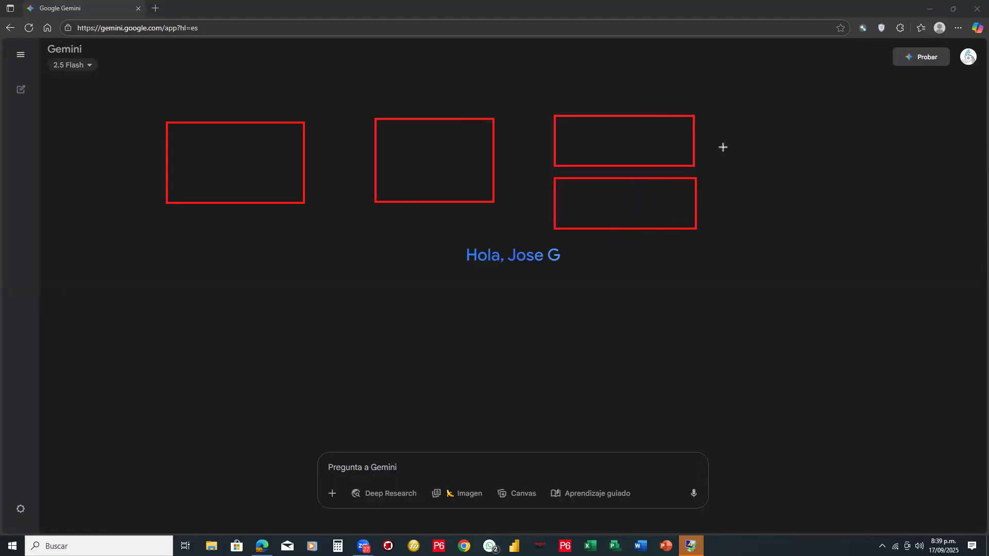
{"action": "left_click_drag", "start_coordinate": [722, 147], "coordinate": [834, 191]}
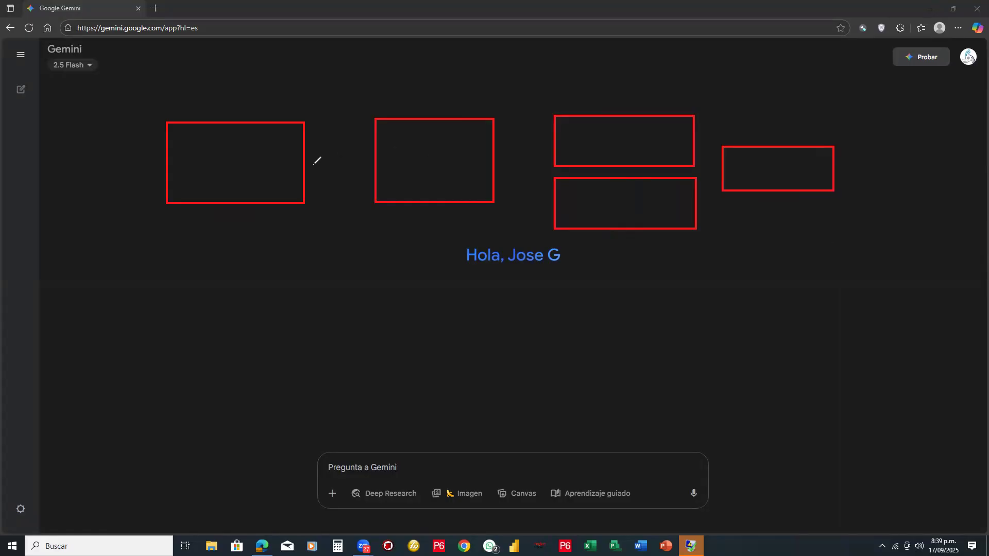
- Connect the boxes with arrows, branching to and from the stacked pair, and handwrite "INICIO" in the first box and "PLANF" in the second
{"action": "mouse_move", "coordinate": [306, 163]}
{"action": "left_mouse_down"}
{"action": "mouse_move", "coordinate": [368, 155]}
{"action": "mouse_move", "coordinate": [367, 165]}
{"action": "mouse_move", "coordinate": [408, 174]}
{"action": "mouse_move", "coordinate": [396, 153]}
{"action": "mouse_move", "coordinate": [423, 173]}
{"action": "mouse_move", "coordinate": [442, 155]}
{"action": "mouse_move", "coordinate": [442, 168]}
{"action": "mouse_move", "coordinate": [460, 167]}
{"action": "mouse_move", "coordinate": [471, 148]}
{"action": "left_mouse_up"}
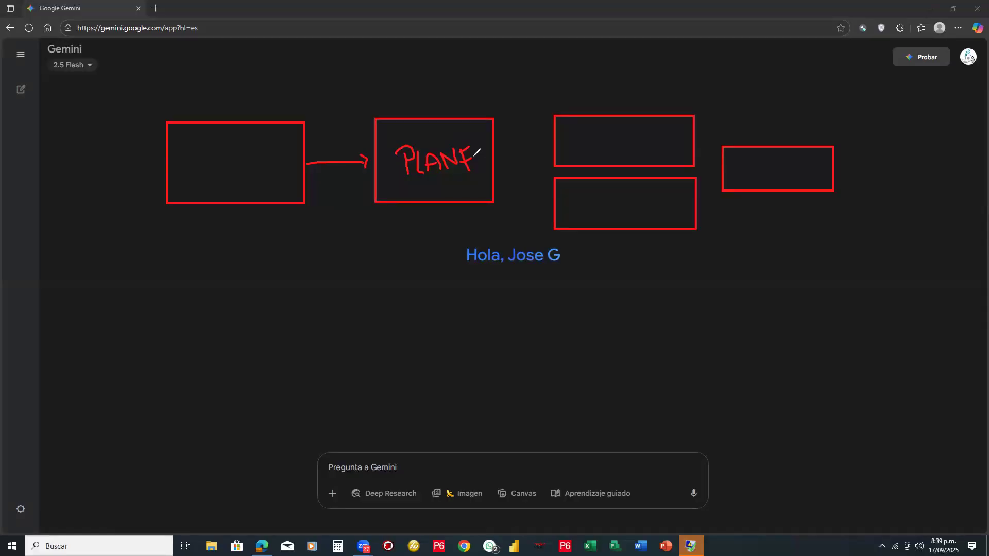
{"action": "mouse_move", "coordinate": [494, 166]}
{"action": "left_mouse_down"}
{"action": "mouse_move", "coordinate": [527, 164]}
{"action": "mouse_move", "coordinate": [529, 143]}
{"action": "mouse_move", "coordinate": [549, 137]}
{"action": "mouse_move", "coordinate": [539, 194]}
{"action": "left_mouse_up"}
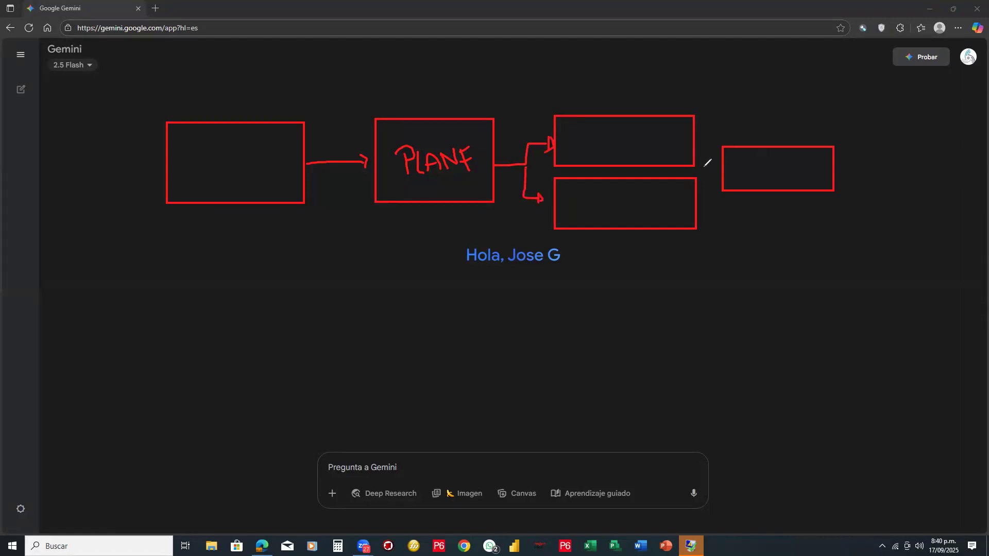
{"action": "mouse_move", "coordinate": [693, 148]}
{"action": "left_mouse_down"}
{"action": "mouse_move", "coordinate": [698, 194]}
{"action": "mouse_move", "coordinate": [714, 177]}
{"action": "left_mouse_up"}
{"action": "mouse_move", "coordinate": [204, 154]}
{"action": "left_mouse_down"}
{"action": "mouse_move", "coordinate": [211, 174]}
{"action": "mouse_move", "coordinate": [222, 168]}
{"action": "mouse_move", "coordinate": [210, 155]}
{"action": "mouse_move", "coordinate": [225, 165]}
{"action": "mouse_move", "coordinate": [228, 154]}
{"action": "mouse_move", "coordinate": [235, 164]}
{"action": "mouse_move", "coordinate": [268, 149]}
{"action": "mouse_move", "coordinate": [246, 166]}
{"action": "mouse_move", "coordinate": [262, 167]}
{"action": "mouse_move", "coordinate": [274, 157]}
{"action": "left_mouse_up"}
{"action": "left_click", "coordinate": [192, 177]}
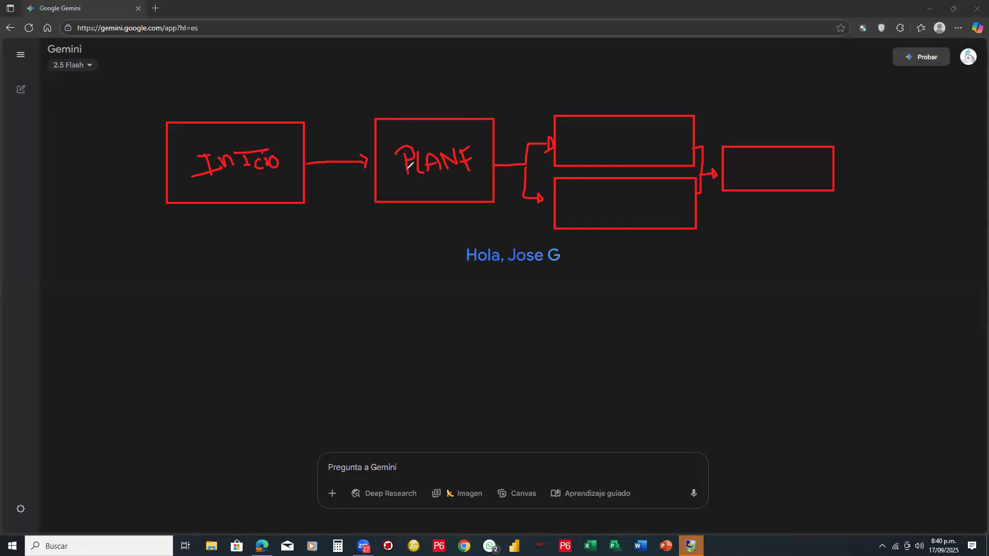
- Draw a list of short horizontal lines beneath the "PLANF" box with a check mark beside each line
{"action": "left_click_drag", "start_coordinate": [435, 219], "coordinate": [395, 220]}
{"action": "mouse_move", "coordinate": [396, 230]}
{"action": "left_mouse_down"}
{"action": "mouse_move", "coordinate": [415, 231]}
{"action": "mouse_move", "coordinate": [425, 254]}
{"action": "left_mouse_up"}
{"action": "mouse_move", "coordinate": [391, 263]}
{"action": "left_mouse_down"}
{"action": "mouse_move", "coordinate": [419, 263]}
{"action": "mouse_move", "coordinate": [410, 279]}
{"action": "left_mouse_up"}
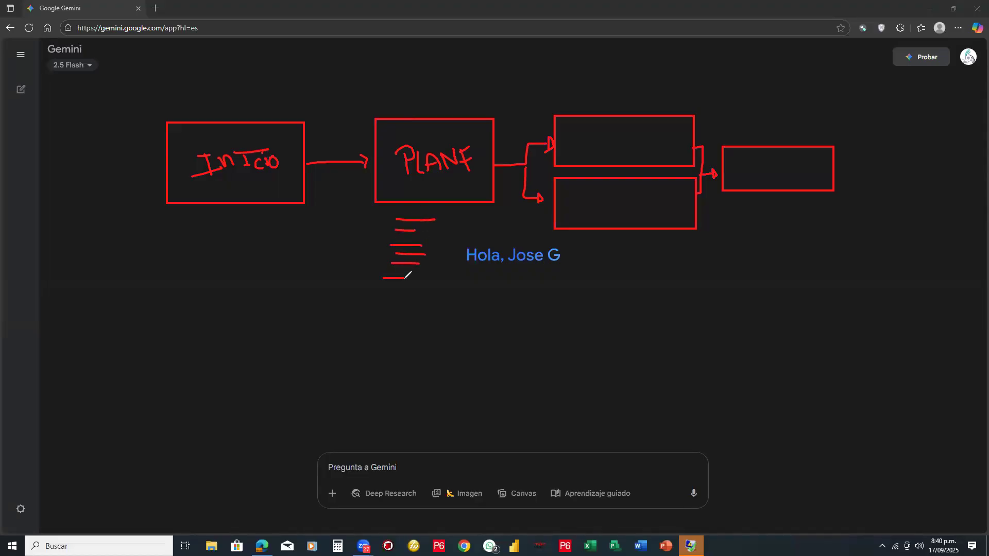
{"action": "mouse_move", "coordinate": [444, 215]}
{"action": "left_mouse_down"}
{"action": "mouse_move", "coordinate": [454, 212]}
{"action": "mouse_move", "coordinate": [434, 230]}
{"action": "mouse_move", "coordinate": [443, 255]}
{"action": "mouse_move", "coordinate": [406, 296]}
{"action": "mouse_move", "coordinate": [427, 291]}
{"action": "left_mouse_up"}
- Handwrite "AVANCE" in the upper stacked box and "Cierre" in the last box
{"action": "left_click", "coordinate": [580, 137]}
{"action": "left_click_drag", "start_coordinate": [571, 154], "coordinate": [636, 155]}
{"action": "mouse_move", "coordinate": [637, 141]}
{"action": "left_mouse_down"}
{"action": "mouse_move", "coordinate": [636, 155]}
{"action": "mouse_move", "coordinate": [668, 154]}
{"action": "mouse_move", "coordinate": [669, 136]}
{"action": "left_mouse_up"}
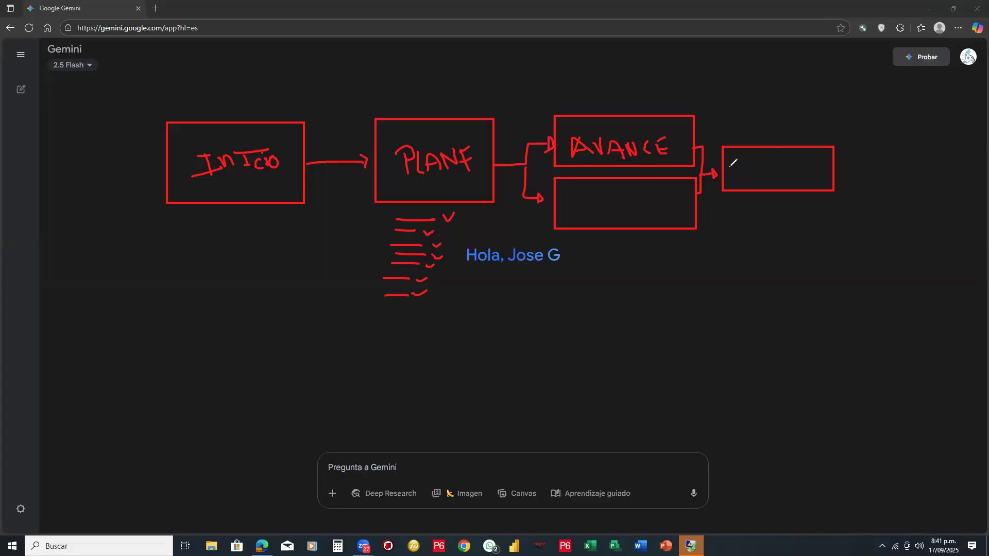
{"action": "mouse_move", "coordinate": [751, 160]}
{"action": "left_mouse_down"}
{"action": "mouse_move", "coordinate": [763, 179]}
{"action": "mouse_move", "coordinate": [771, 162]}
{"action": "mouse_move", "coordinate": [779, 176]}
{"action": "mouse_move", "coordinate": [818, 162]}
{"action": "mouse_move", "coordinate": [820, 179]}
{"action": "left_mouse_up"}
{"action": "left_click", "coordinate": [755, 156]}
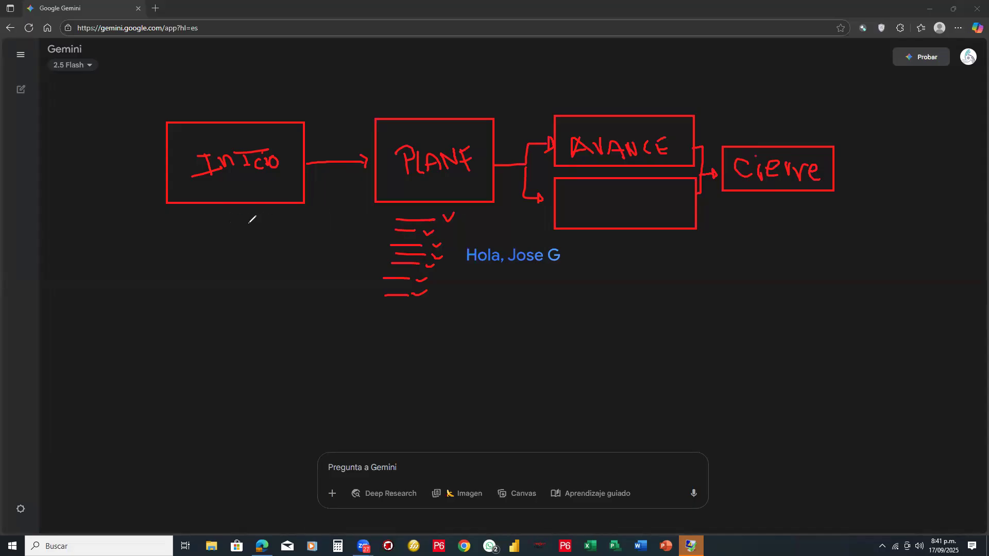
- Draw list lines beneath the "INICIO" box with a curved arrow to "PLANF", plus a forward arrow above the "PLANF" box
{"action": "mouse_move", "coordinate": [217, 228]}
{"action": "left_mouse_down"}
{"action": "mouse_move", "coordinate": [260, 232]}
{"action": "mouse_move", "coordinate": [260, 267]}
{"action": "left_mouse_up"}
{"action": "left_click_drag", "start_coordinate": [217, 289], "coordinate": [262, 289]}
{"action": "mouse_move", "coordinate": [185, 305]}
{"action": "left_mouse_down"}
{"action": "mouse_move", "coordinate": [268, 305]}
{"action": "mouse_move", "coordinate": [238, 336]}
{"action": "mouse_move", "coordinate": [322, 296]}
{"action": "mouse_move", "coordinate": [351, 219]}
{"action": "mouse_move", "coordinate": [364, 212]}
{"action": "mouse_move", "coordinate": [369, 222]}
{"action": "mouse_move", "coordinate": [362, 213]}
{"action": "left_mouse_up"}
{"action": "left_click_drag", "start_coordinate": [281, 165], "coordinate": [279, 170]}
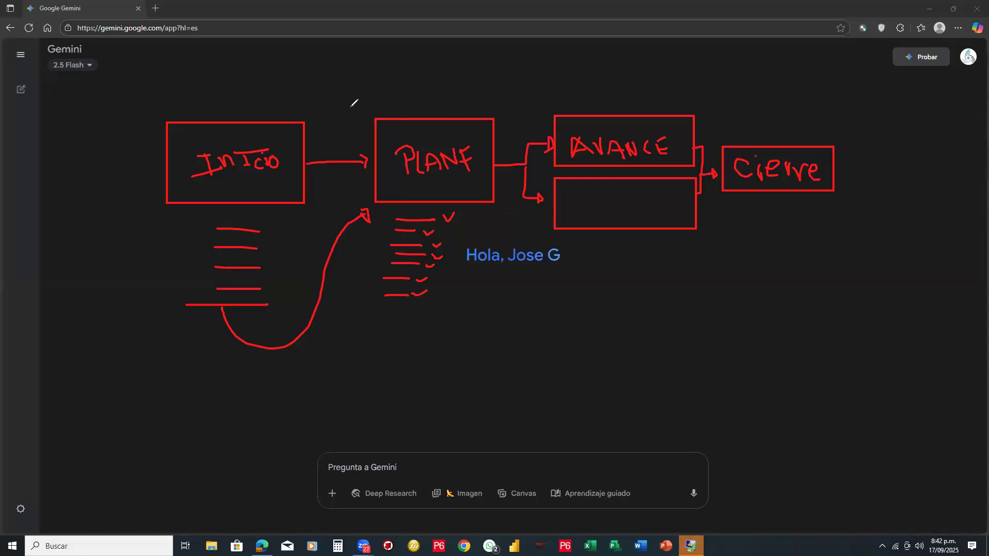
{"action": "mouse_move", "coordinate": [348, 95]}
{"action": "left_mouse_down"}
{"action": "mouse_move", "coordinate": [385, 83]}
{"action": "mouse_move", "coordinate": [446, 94]}
{"action": "mouse_move", "coordinate": [426, 103]}
{"action": "left_mouse_up"}
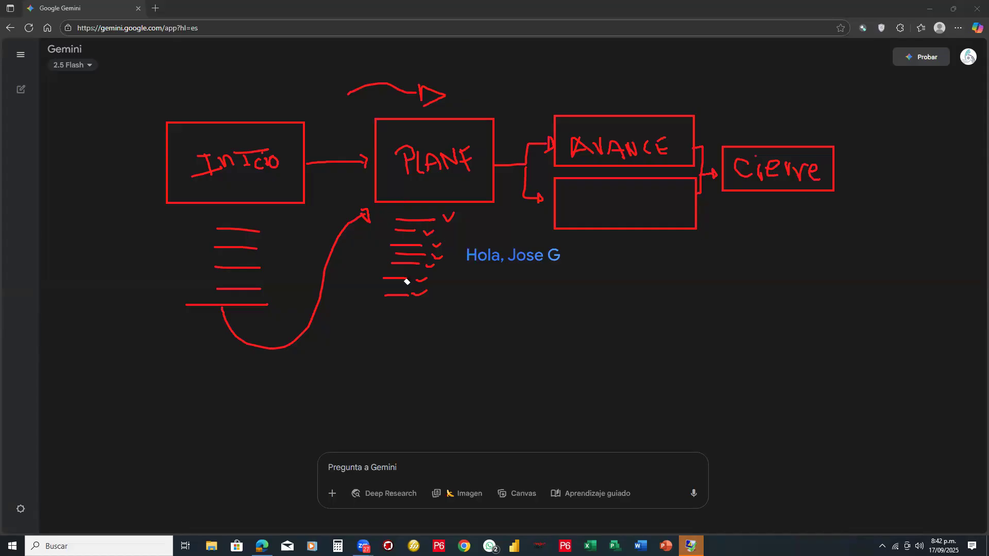
- Erase all the drawn annotations except the "INICIO" box
{"action": "mouse_move", "coordinate": [403, 300]}
{"action": "left_mouse_down"}
{"action": "mouse_move", "coordinate": [432, 88]}
{"action": "mouse_move", "coordinate": [390, 147]}
{"action": "mouse_move", "coordinate": [473, 156]}
{"action": "mouse_move", "coordinate": [379, 73]}
{"action": "mouse_move", "coordinate": [360, 162]}
{"action": "mouse_move", "coordinate": [366, 216]}
{"action": "mouse_move", "coordinate": [273, 279]}
{"action": "mouse_move", "coordinate": [254, 249]}
{"action": "mouse_move", "coordinate": [252, 218]}
{"action": "left_mouse_up"}
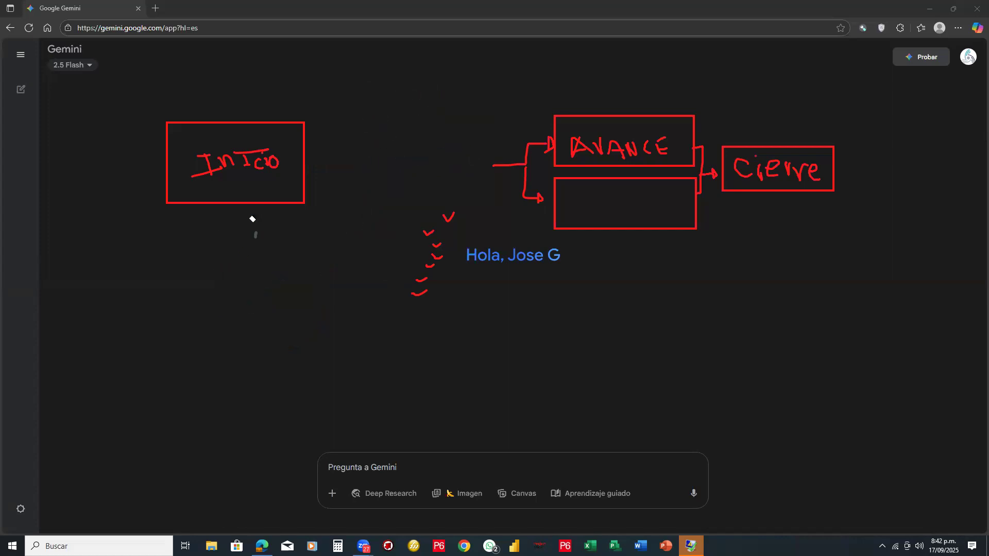
{"action": "mouse_move", "coordinate": [435, 212]}
{"action": "left_mouse_down"}
{"action": "mouse_move", "coordinate": [445, 213]}
{"action": "mouse_move", "coordinate": [432, 252]}
{"action": "mouse_move", "coordinate": [426, 245]}
{"action": "mouse_move", "coordinate": [552, 161]}
{"action": "mouse_move", "coordinate": [512, 187]}
{"action": "mouse_move", "coordinate": [543, 196]}
{"action": "mouse_move", "coordinate": [576, 149]}
{"action": "mouse_move", "coordinate": [670, 151]}
{"action": "mouse_move", "coordinate": [685, 137]}
{"action": "mouse_move", "coordinate": [688, 181]}
{"action": "mouse_move", "coordinate": [835, 167]}
{"action": "mouse_move", "coordinate": [760, 154]}
{"action": "mouse_move", "coordinate": [825, 159]}
{"action": "left_mouse_up"}
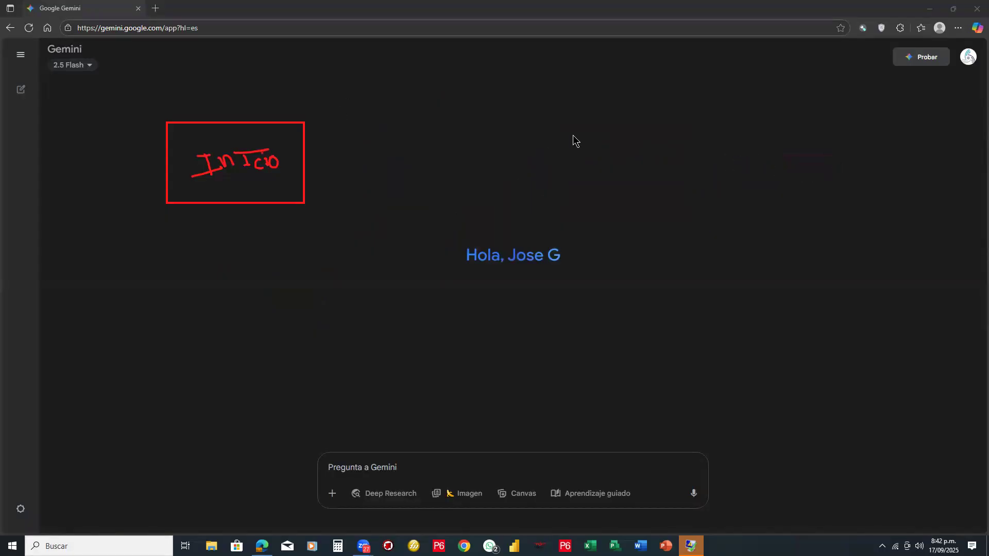
- Open DeepSeek chat in a new browser tab and erase the remaining "INICIO" box
{"action": "left_click", "coordinate": [155, 9]}
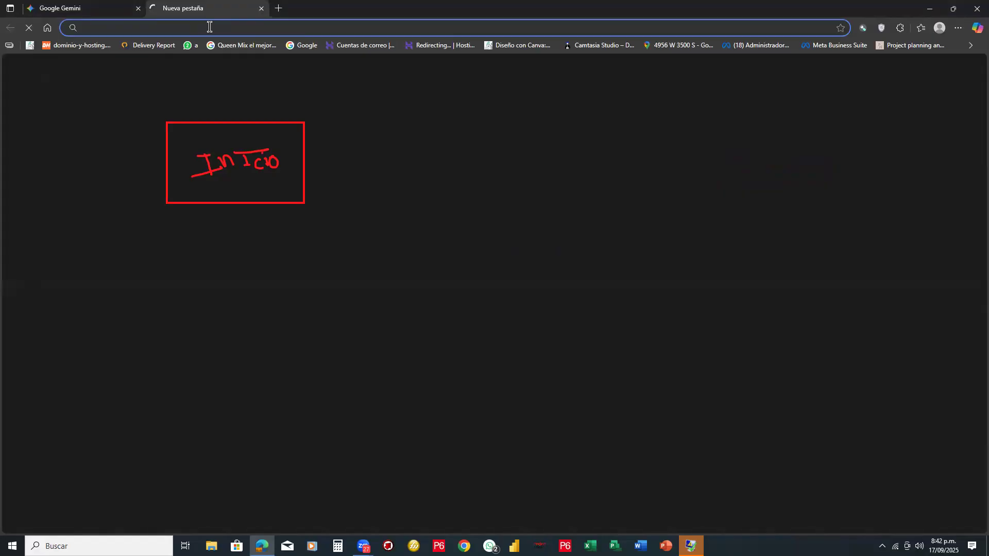
{"action": "left_click", "coordinate": [210, 27]}
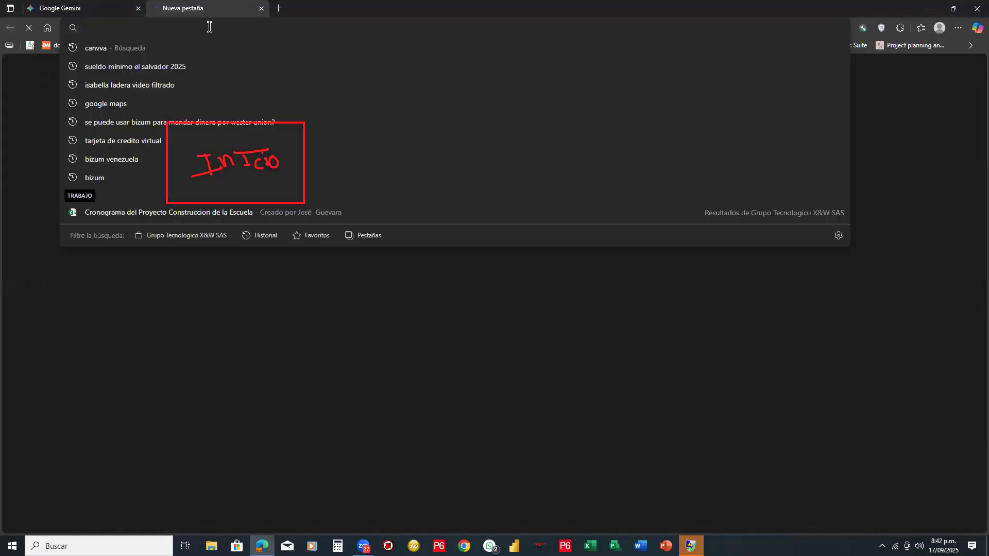
{"action": "type", "text": "depp"}
{"action": "key", "text": "Return"}
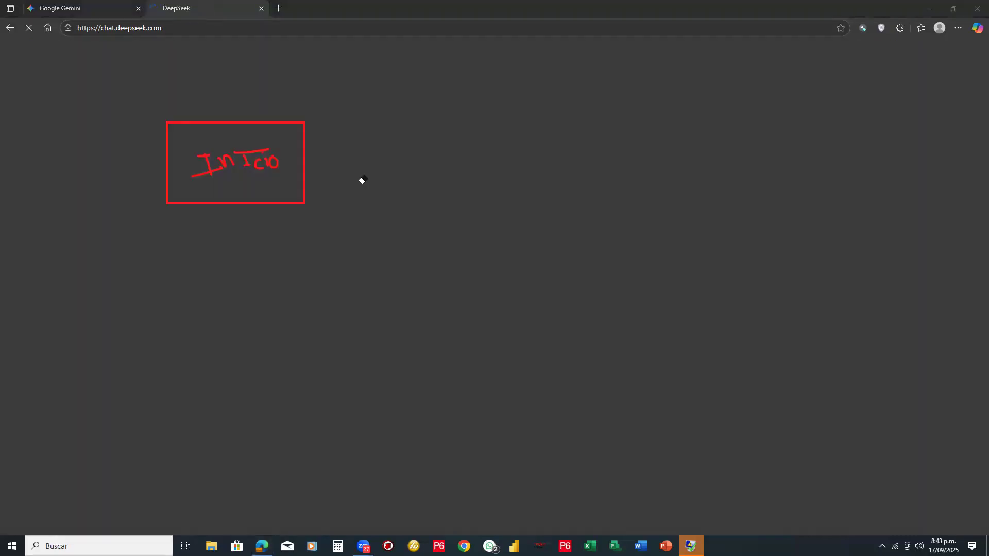
{"action": "mouse_move", "coordinate": [315, 156]}
{"action": "left_mouse_down"}
{"action": "mouse_move", "coordinate": [203, 155]}
{"action": "mouse_move", "coordinate": [276, 159]}
{"action": "left_mouse_up"}
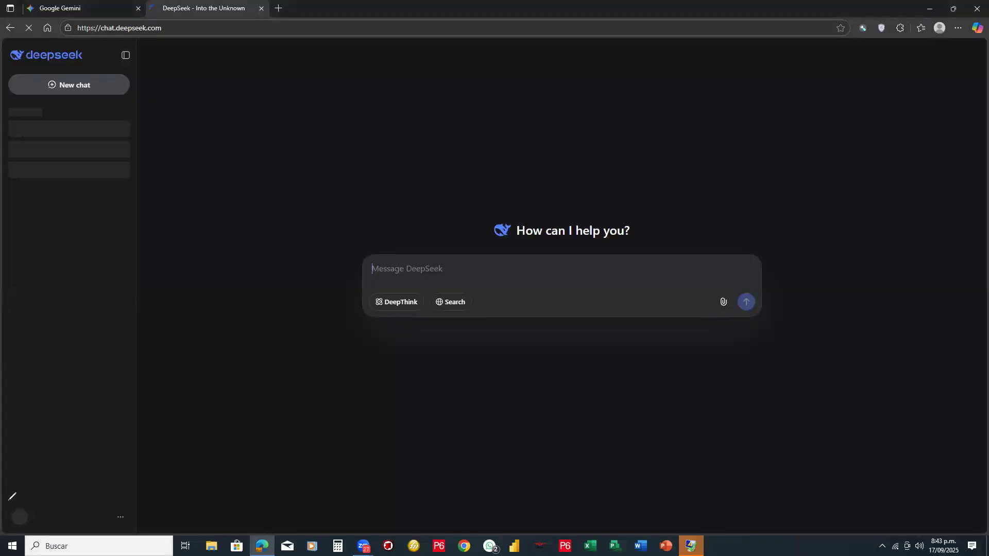
- Circle the DeepSeek account name with an arrow pointing at it, bracket the chat history, and draw an arrow to the message box
{"action": "left_click_drag", "start_coordinate": [9, 500], "coordinate": [125, 495]}
{"action": "mouse_move", "coordinate": [196, 380]}
{"action": "left_mouse_down"}
{"action": "mouse_move", "coordinate": [106, 473]}
{"action": "mouse_move", "coordinate": [111, 480]}
{"action": "left_mouse_up"}
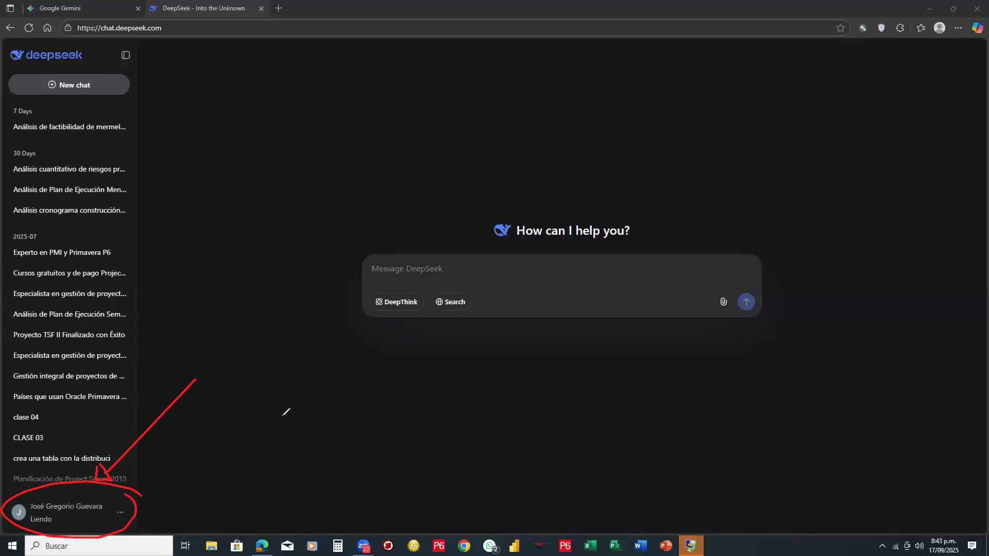
{"action": "mouse_move", "coordinate": [135, 115]}
{"action": "left_mouse_down"}
{"action": "mouse_move", "coordinate": [162, 336]}
{"action": "mouse_move", "coordinate": [154, 418]}
{"action": "mouse_move", "coordinate": [129, 441]}
{"action": "left_mouse_up"}
{"action": "left_click_drag", "start_coordinate": [232, 184], "coordinate": [333, 198]}
{"action": "mouse_move", "coordinate": [382, 235]}
{"action": "left_mouse_down"}
{"action": "mouse_move", "coordinate": [400, 238]}
{"action": "mouse_move", "coordinate": [374, 250]}
{"action": "left_mouse_up"}
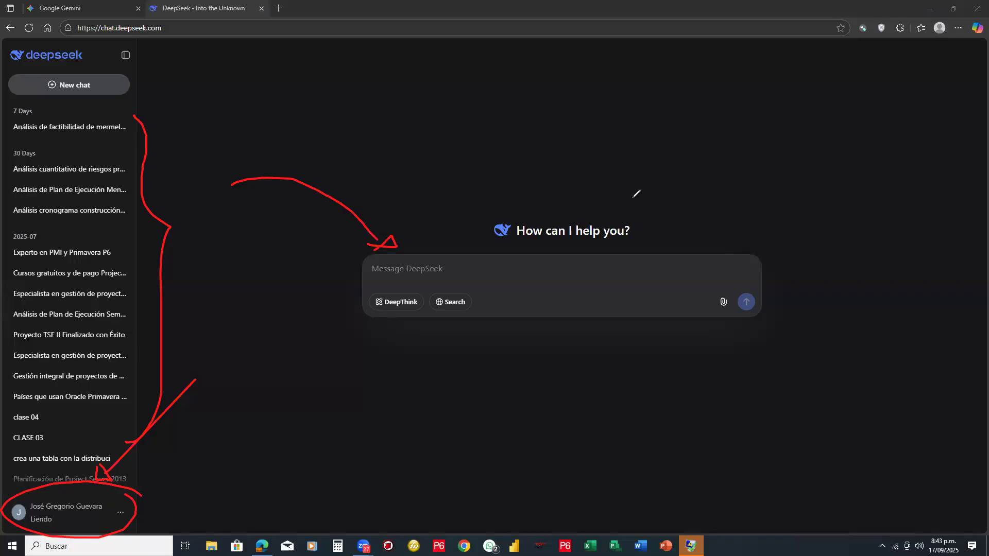
- Erase the arrow at the message box, the chat history bracket and the account name markings from the DeepSeek page
{"action": "left_click", "coordinate": [909, 160]}
{"action": "left_click_drag", "start_coordinate": [374, 240], "coordinate": [359, 212]}
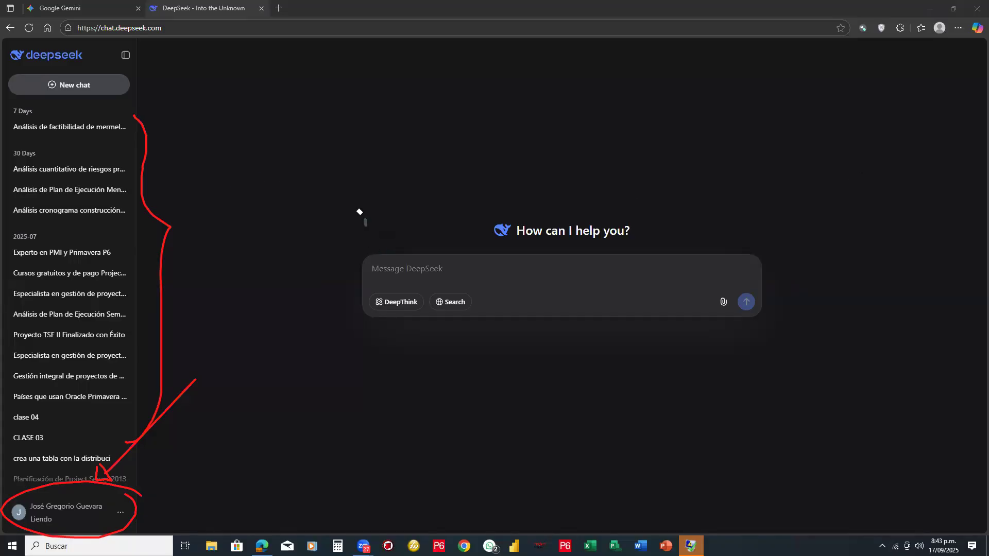
{"action": "mouse_move", "coordinate": [145, 275]}
{"action": "left_mouse_down"}
{"action": "mouse_move", "coordinate": [137, 422]}
{"action": "mouse_move", "coordinate": [106, 501]}
{"action": "mouse_move", "coordinate": [122, 495]}
{"action": "left_mouse_up"}
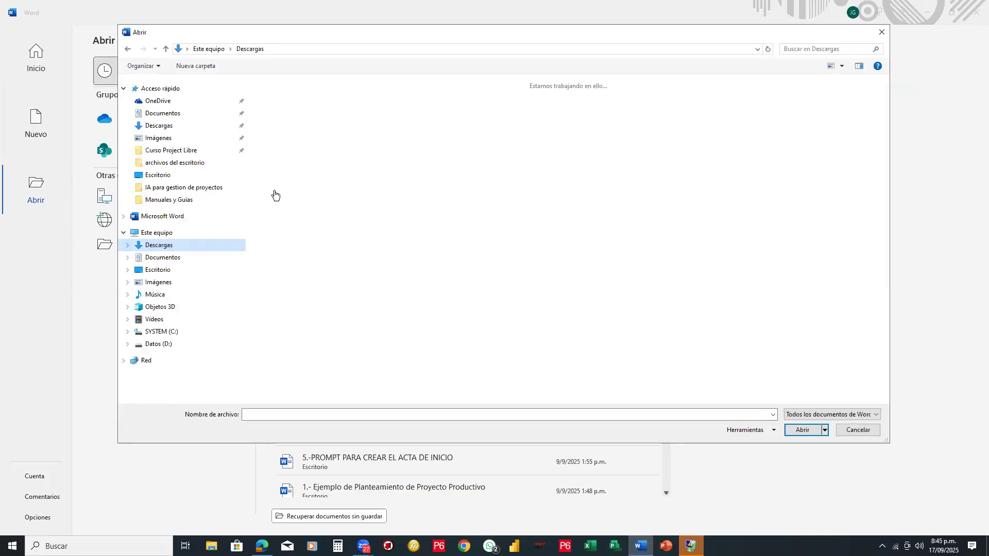
- In Word, open the document "0.-Ejemplo el sol" from the "IA para gestion de proyectos" folder
{"action": "left_click", "coordinate": [188, 189]}
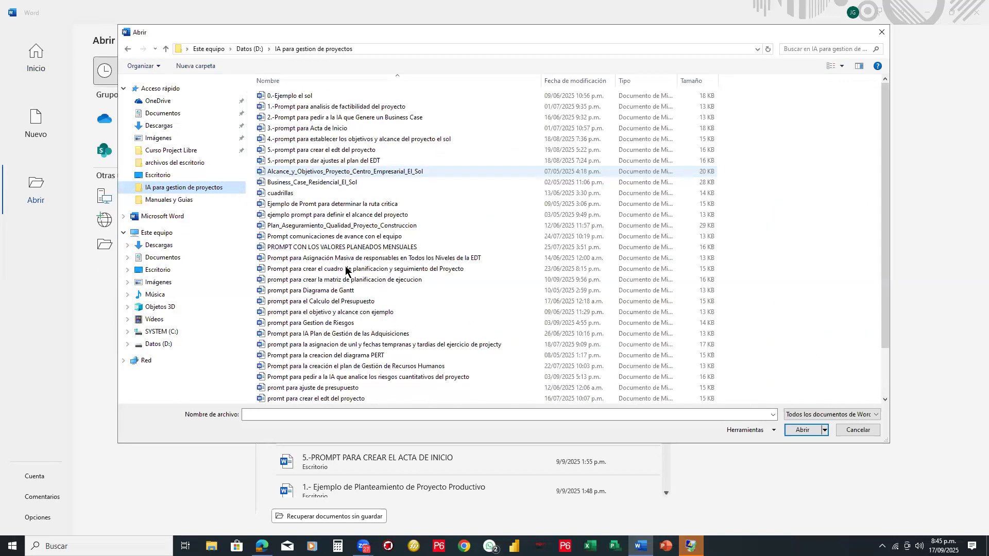
{"action": "scroll", "coordinate": [353, 361], "scroll_direction": "down", "scroll_amount": 2}
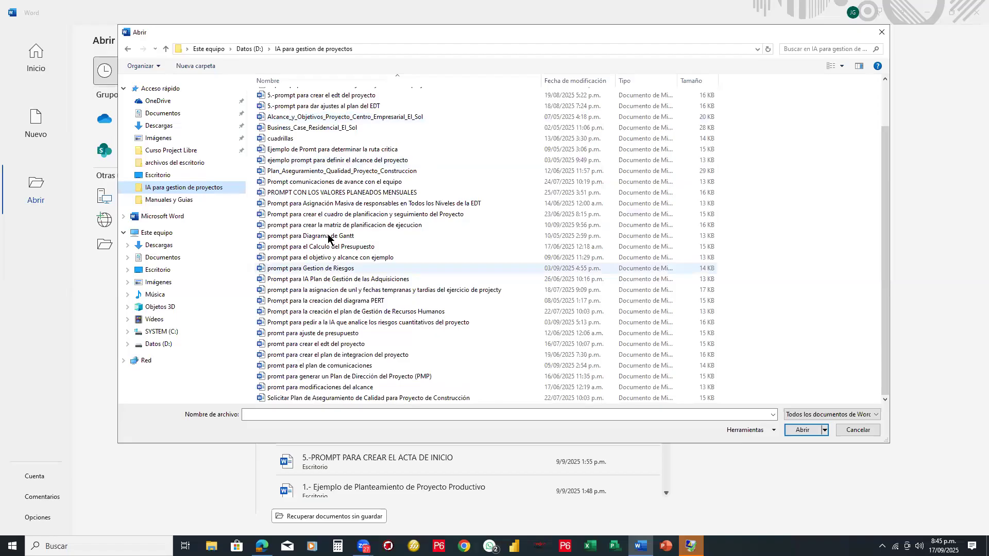
{"action": "scroll", "coordinate": [306, 149], "scroll_direction": "up", "scroll_amount": 2}
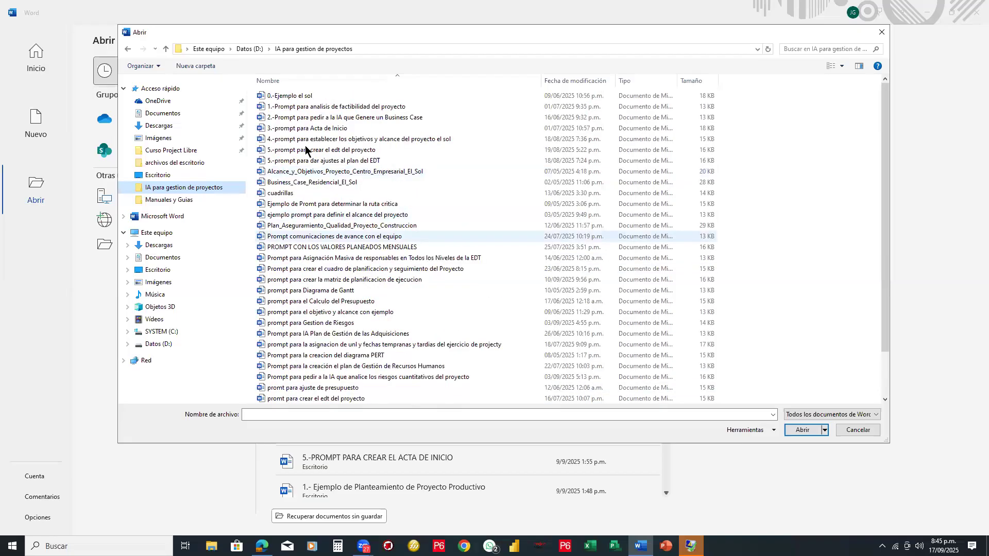
{"action": "left_click", "coordinate": [301, 97]}
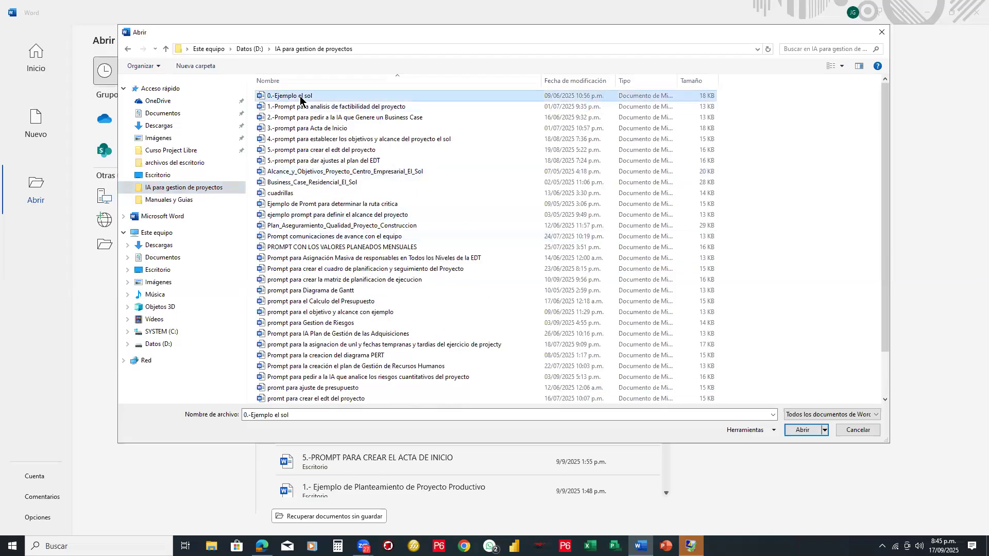
{"action": "double_click", "coordinate": [301, 97]}
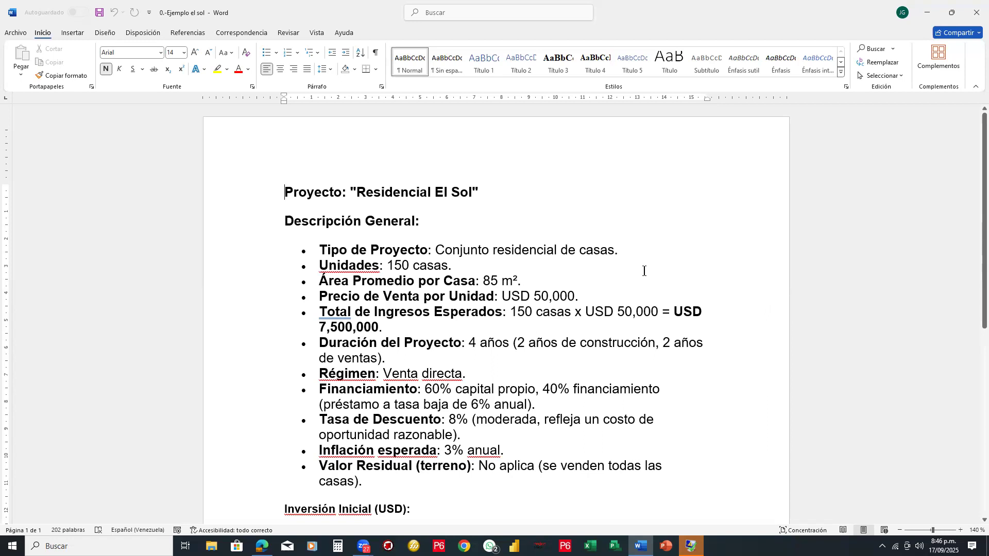
- Point out the project name, number of units, unit sale price and duration by selecting each in the general description
{"action": "scroll", "coordinate": [644, 271], "scroll_direction": "down", "scroll_amount": 2}
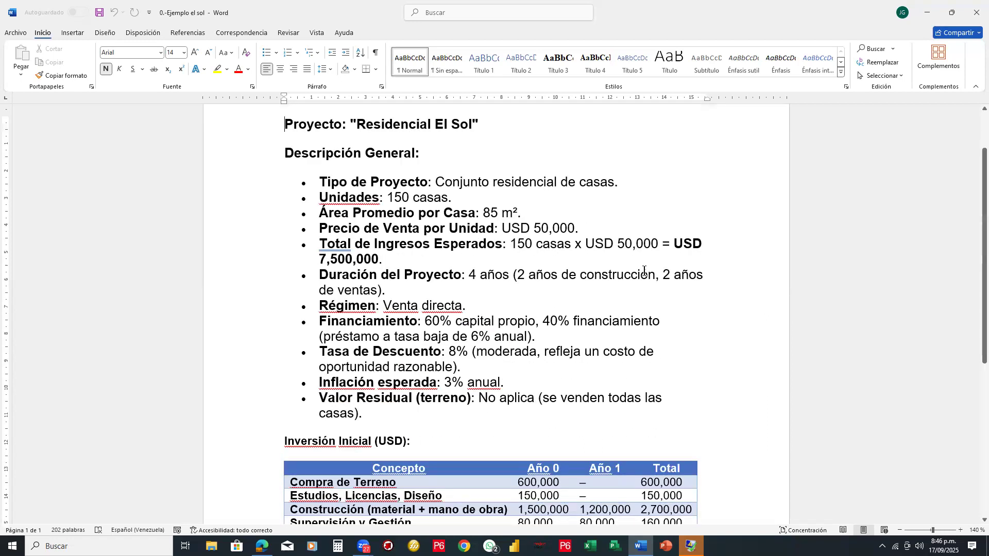
{"action": "scroll", "coordinate": [644, 271], "scroll_direction": "up", "scroll_amount": 1}
{"action": "scroll", "coordinate": [644, 271], "scroll_direction": "down", "scroll_amount": 1}
{"action": "left_click", "coordinate": [500, 114], "text": "shift"}
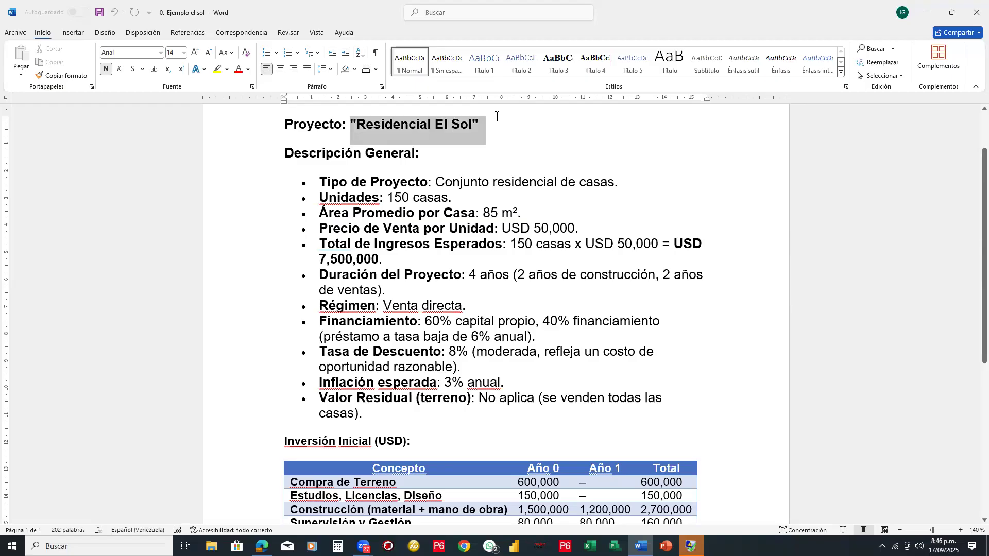
{"action": "left_click", "coordinate": [388, 186]}
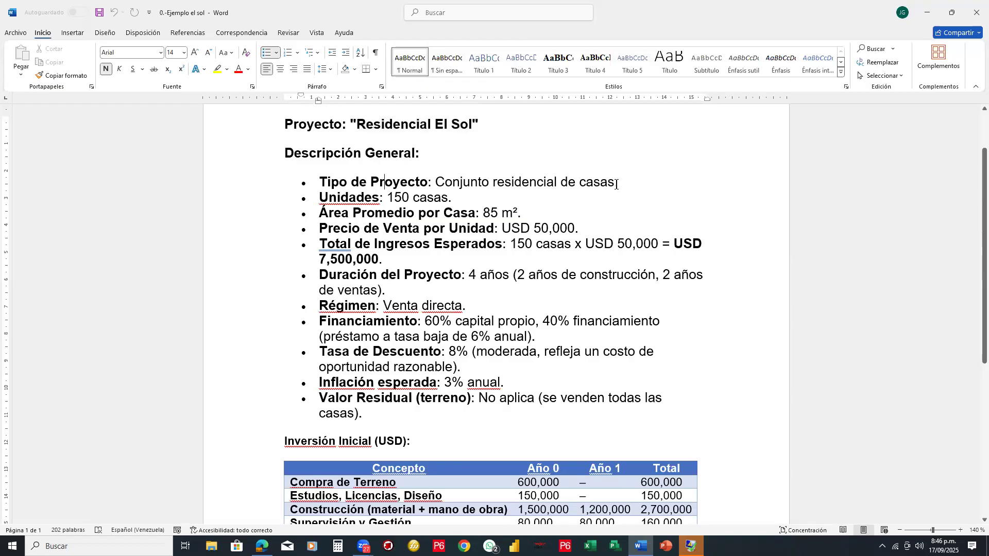
{"action": "left_click_drag", "start_coordinate": [389, 197], "coordinate": [454, 199]}
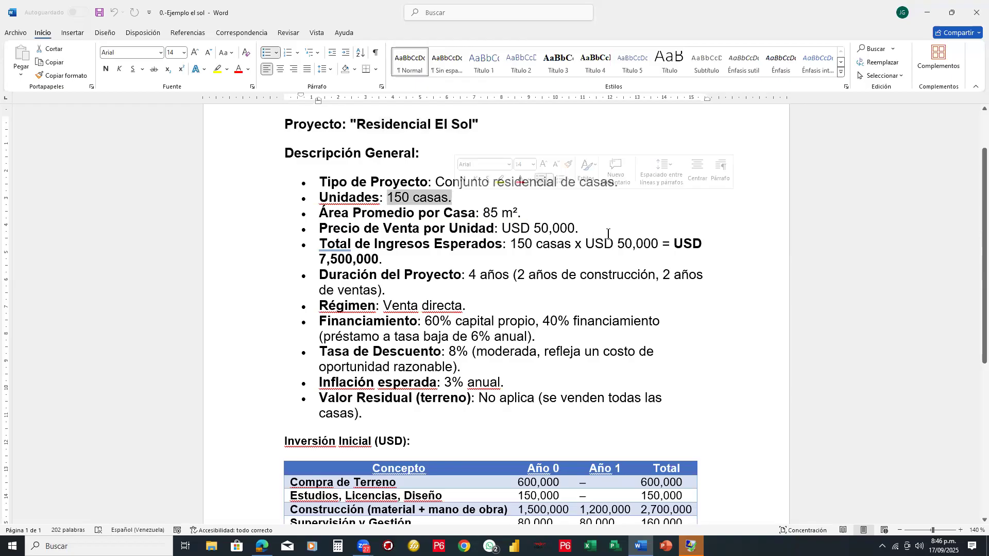
{"action": "left_click_drag", "start_coordinate": [573, 228], "coordinate": [534, 228]}
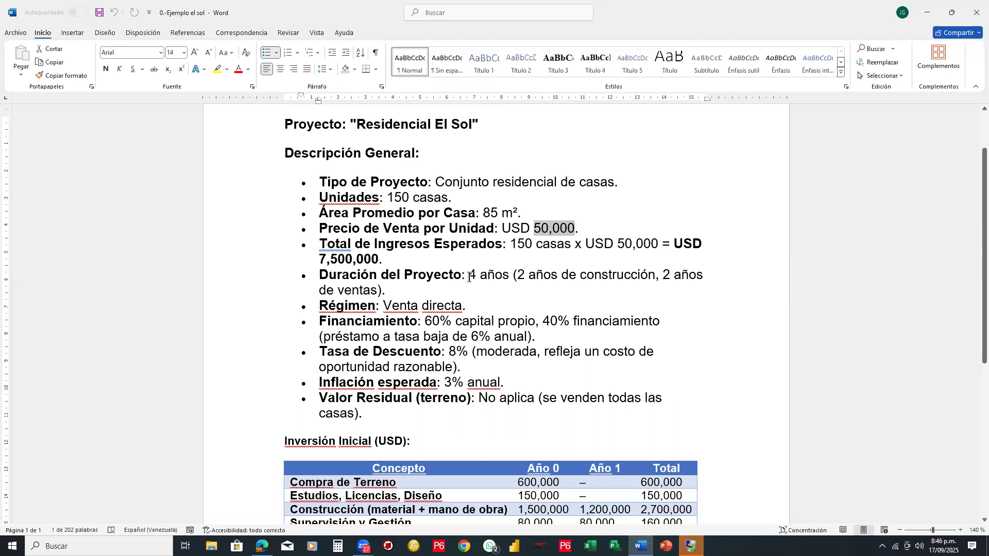
{"action": "left_click_drag", "start_coordinate": [470, 277], "coordinate": [501, 277]}
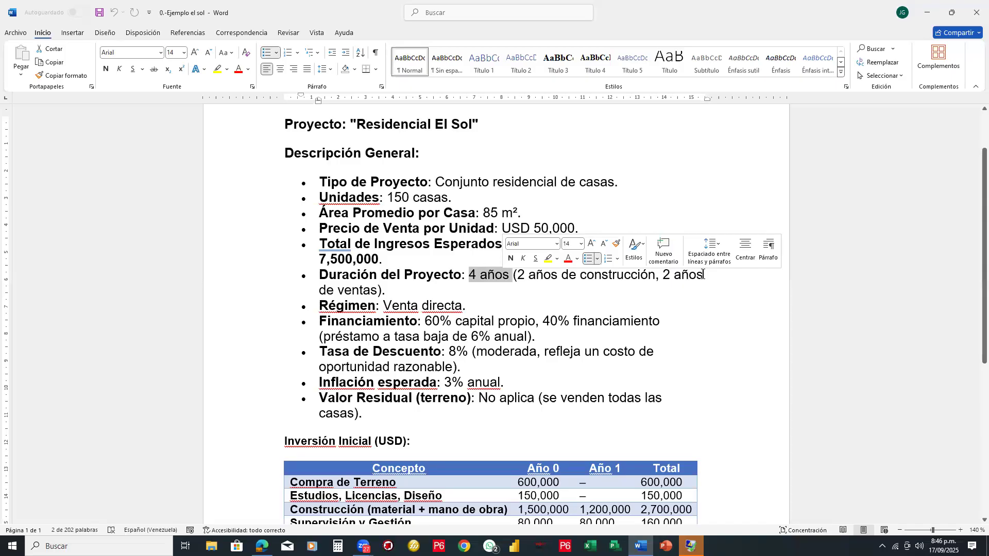
- Point out the 40% loan financing terms, the discount rate and the expected inflation by selecting them in the general description
{"action": "scroll", "coordinate": [373, 275], "scroll_direction": "down", "scroll_amount": 1}
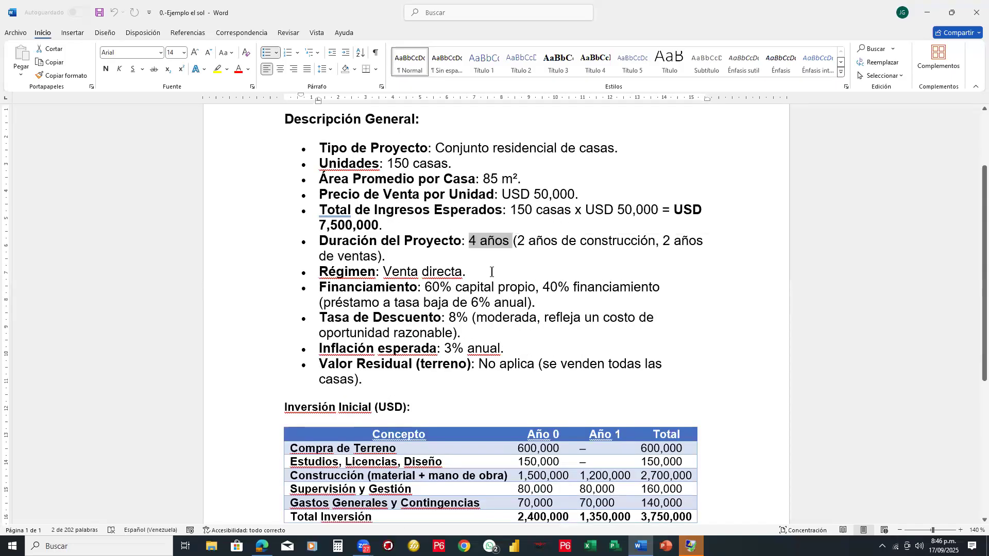
{"action": "scroll", "coordinate": [492, 272], "scroll_direction": "down", "scroll_amount": 2}
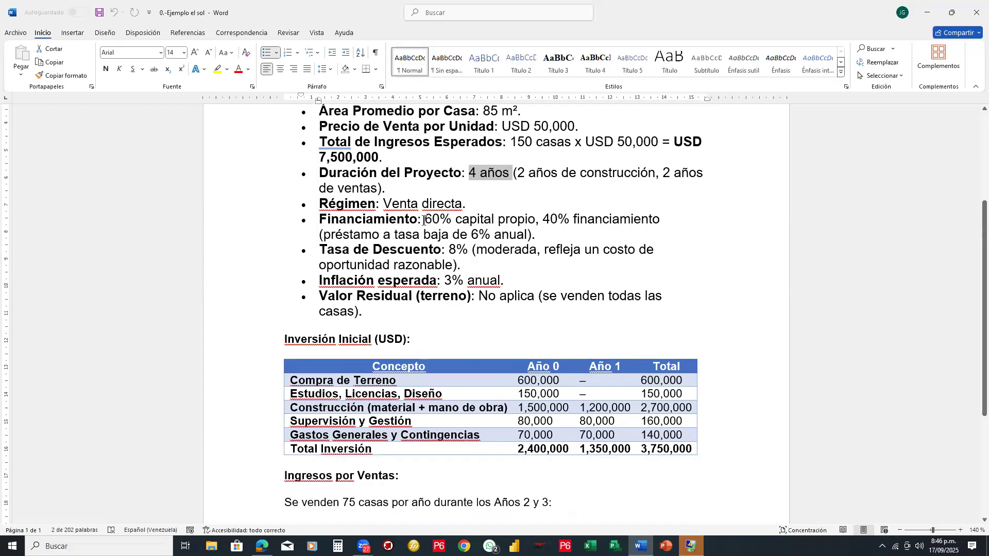
{"action": "left_click_drag", "start_coordinate": [435, 220], "coordinate": [533, 236]}
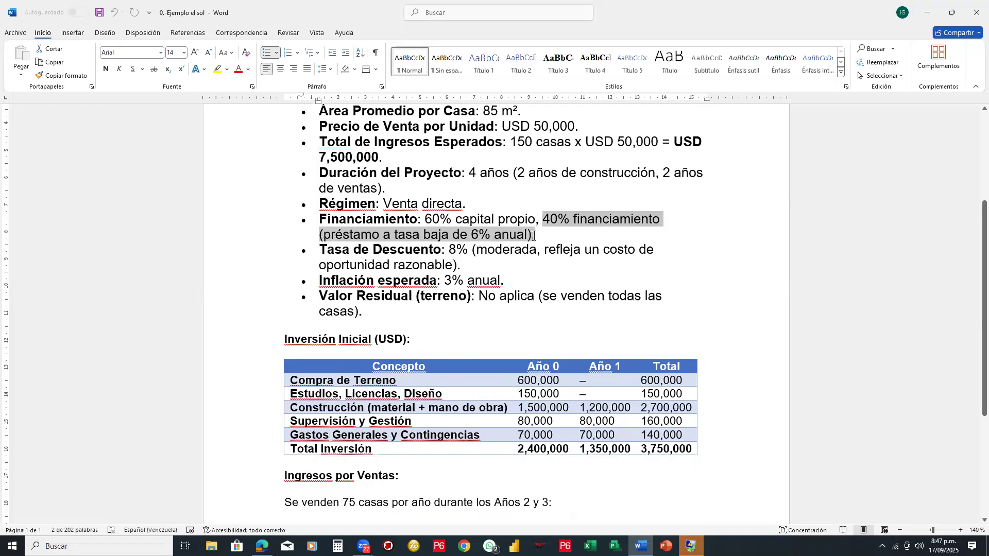
{"action": "left_click", "coordinate": [390, 251]}
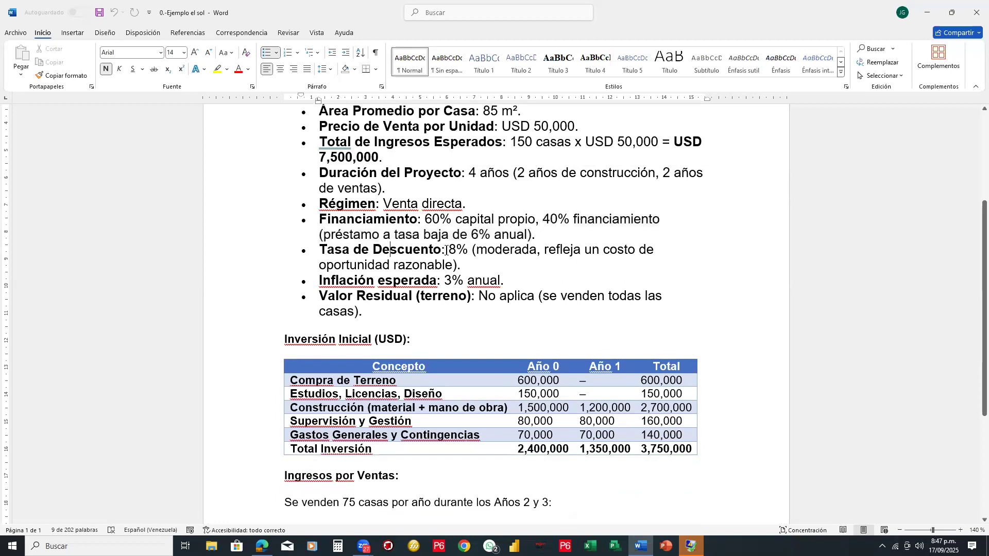
{"action": "left_click_drag", "start_coordinate": [448, 251], "coordinate": [468, 251]}
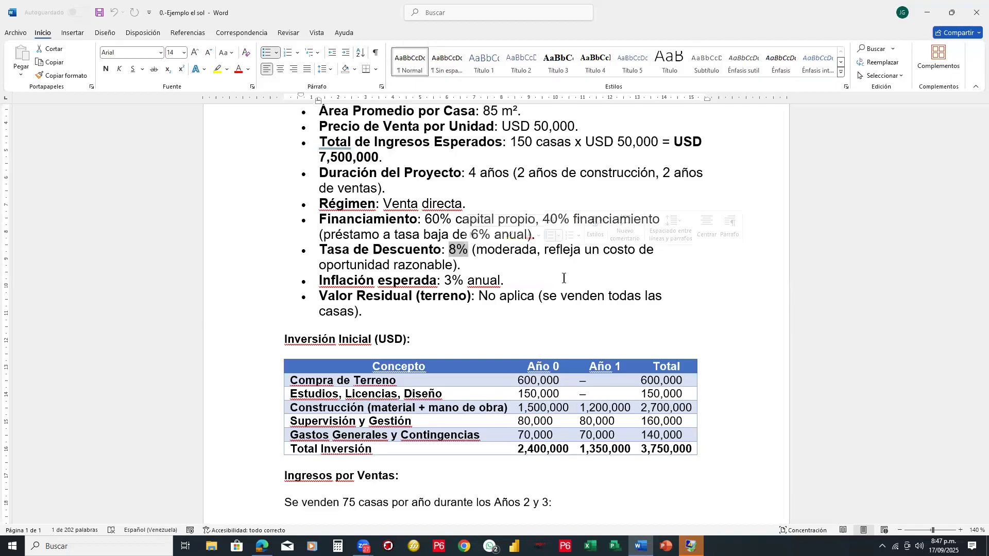
{"action": "left_click", "coordinate": [406, 235]}
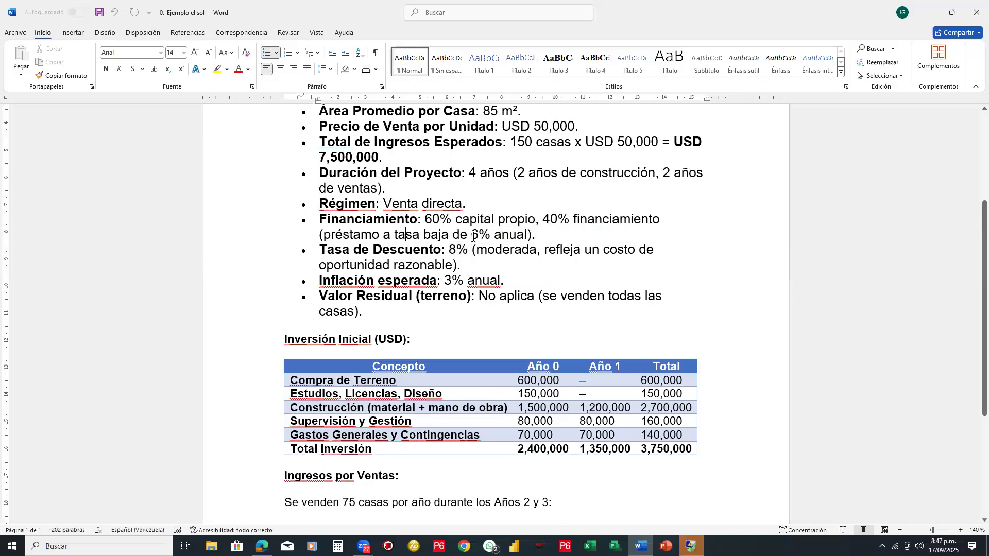
{"action": "left_click_drag", "start_coordinate": [504, 280], "coordinate": [444, 280]}
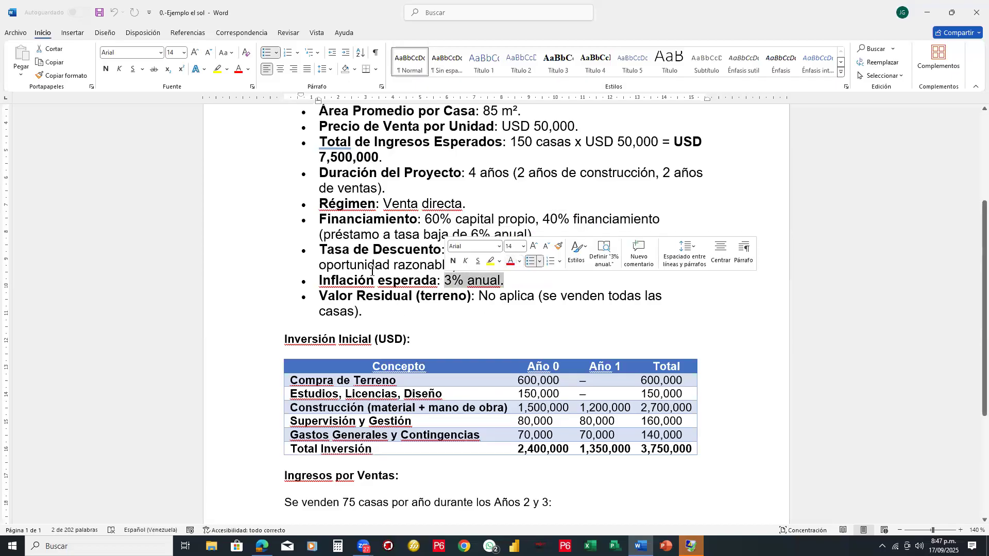
- Draw red boxes around the initial investment table, its grand total, the Año 0 land and studies costs, and the construction and supervision totals
{"action": "scroll", "coordinate": [372, 271], "scroll_direction": "down", "scroll_amount": 1}
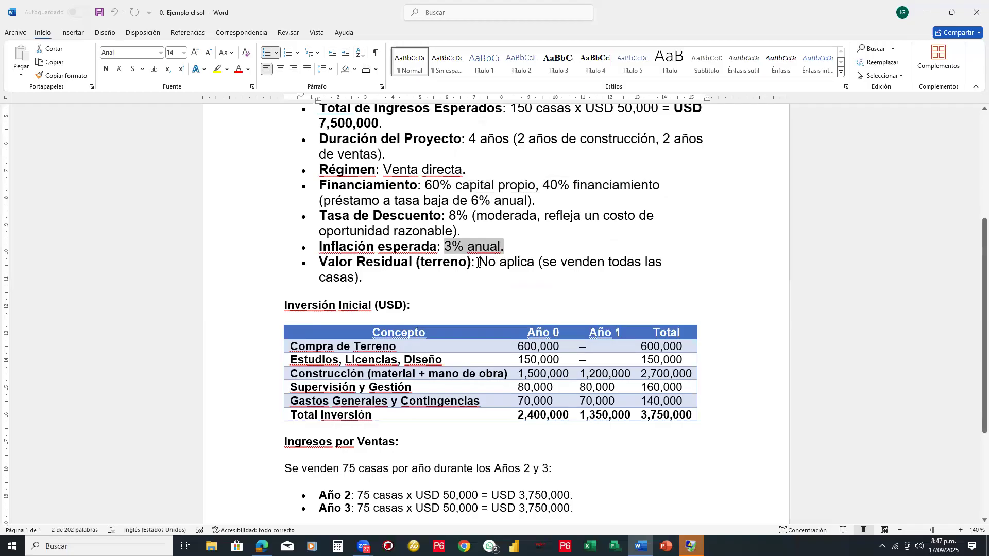
{"action": "scroll", "coordinate": [610, 263], "scroll_direction": "down", "scroll_amount": 1}
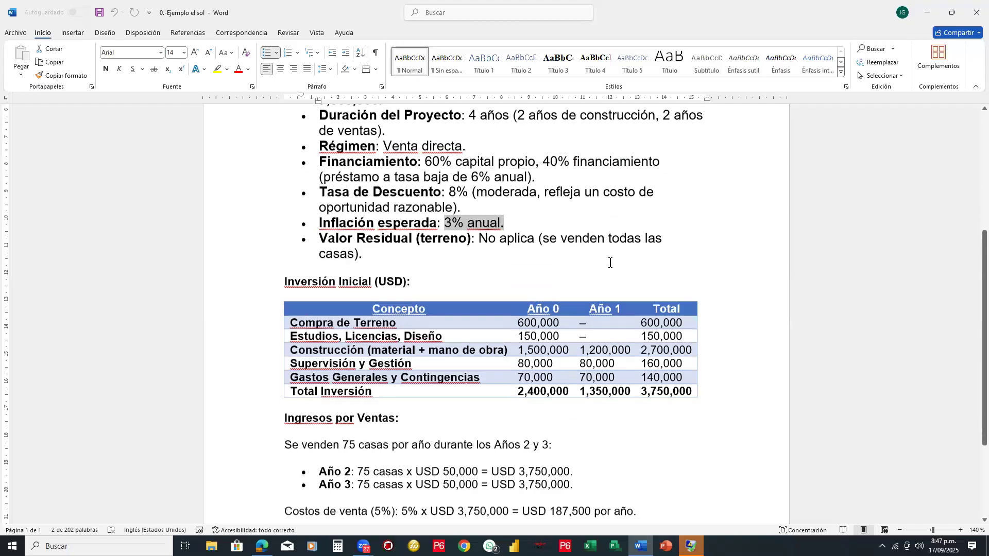
{"action": "scroll", "coordinate": [609, 262], "scroll_direction": "down", "scroll_amount": 3}
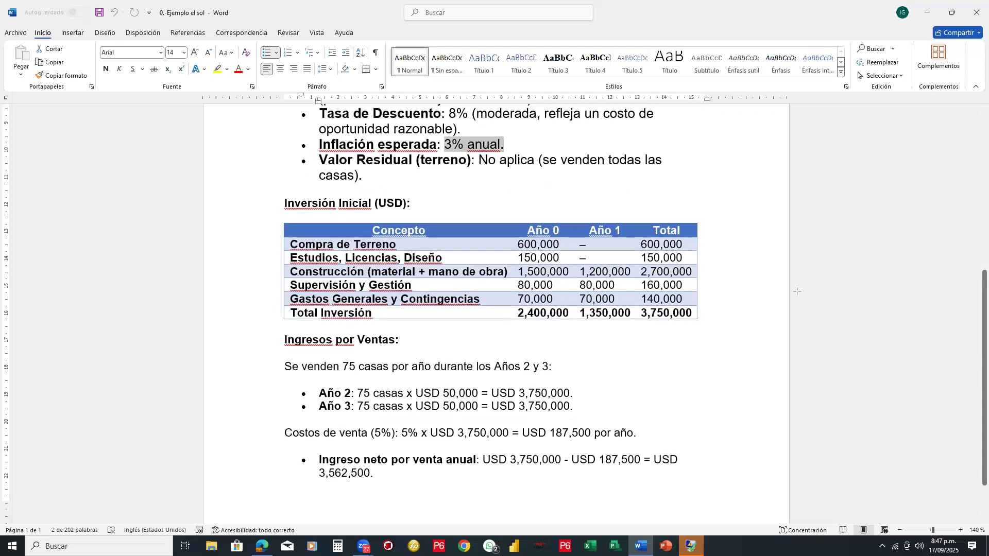
{"action": "left_click_drag", "start_coordinate": [284, 223], "coordinate": [705, 324]}
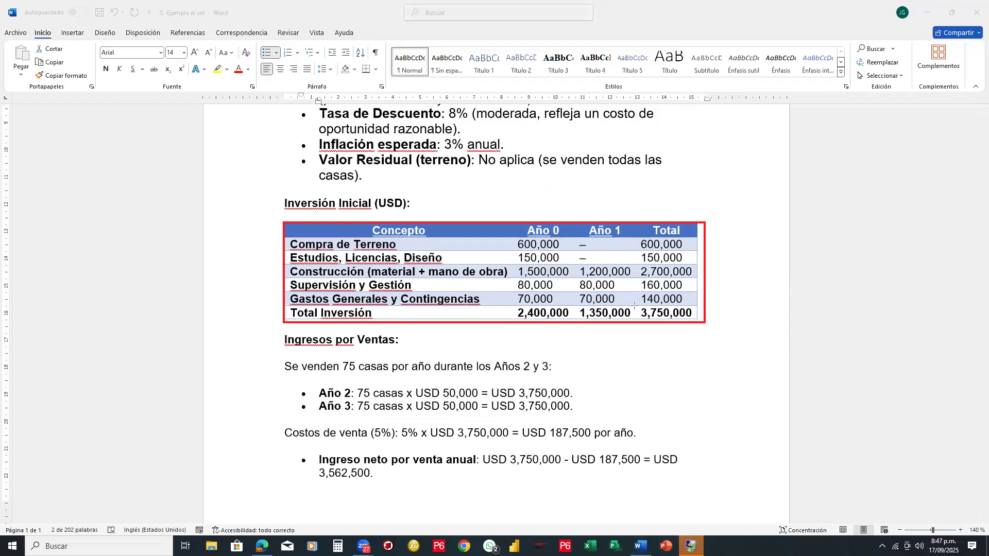
{"action": "left_click_drag", "start_coordinate": [635, 306], "coordinate": [699, 324]}
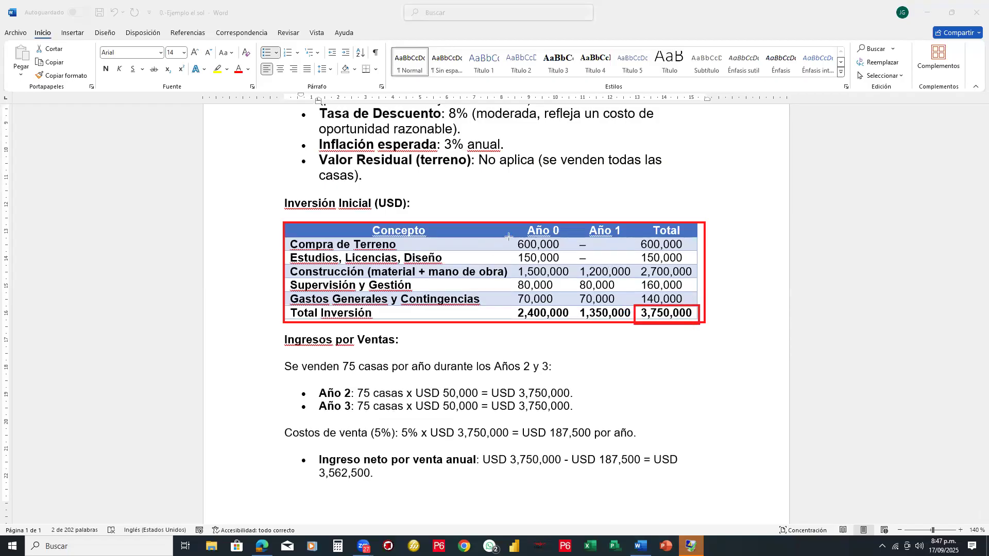
{"action": "mouse_move", "coordinate": [510, 237]}
{"action": "left_mouse_down"}
{"action": "mouse_move", "coordinate": [563, 252]}
{"action": "mouse_move", "coordinate": [560, 263]}
{"action": "left_mouse_up"}
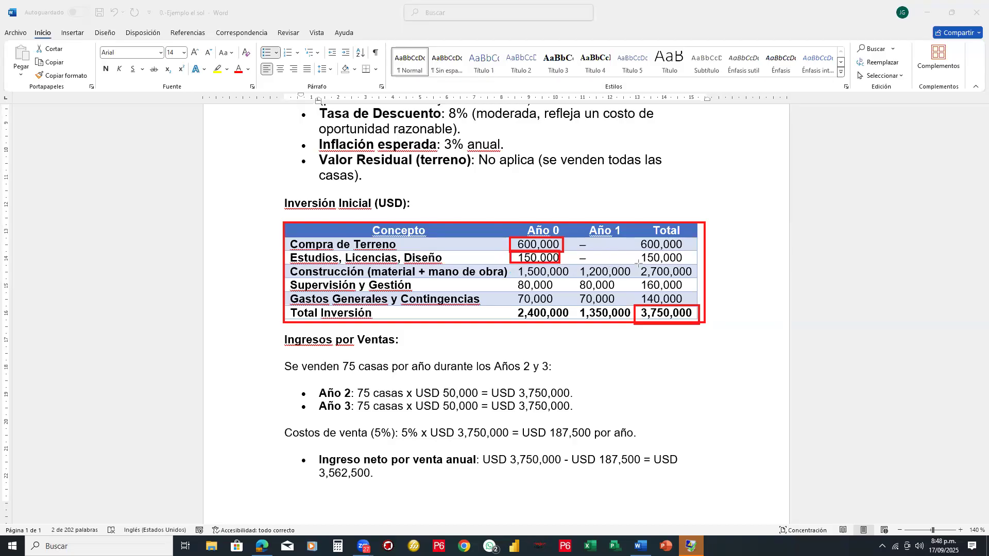
{"action": "mouse_move", "coordinate": [637, 265]}
{"action": "left_mouse_down"}
{"action": "mouse_move", "coordinate": [650, 278]}
{"action": "mouse_move", "coordinate": [696, 278]}
{"action": "left_mouse_up"}
{"action": "mouse_move", "coordinate": [637, 279]}
{"action": "left_mouse_down"}
{"action": "mouse_move", "coordinate": [651, 293]}
{"action": "mouse_move", "coordinate": [691, 295]}
{"action": "left_mouse_up"}
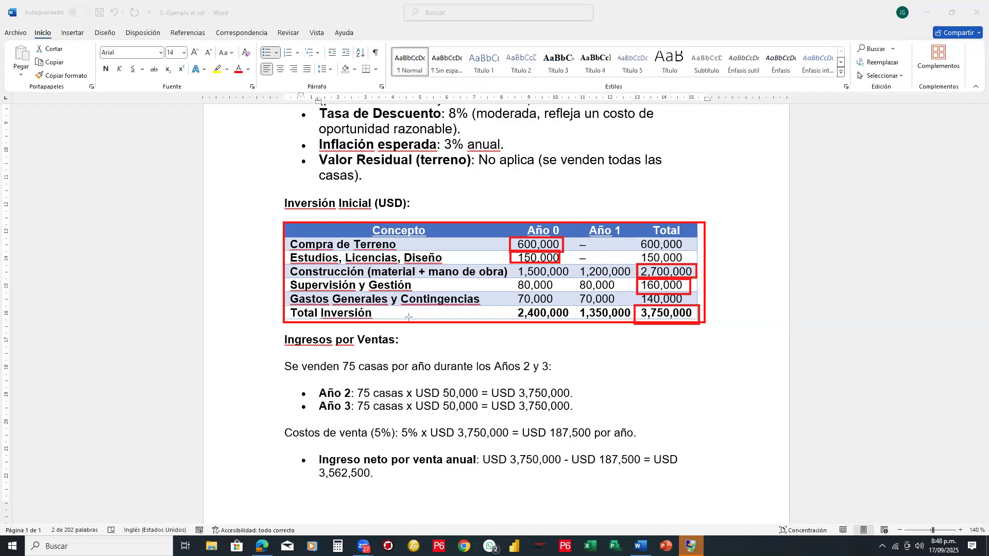
- Erase all the red boxes drawn over the initial investment table
{"action": "left_click", "coordinate": [922, 153]}
{"action": "mouse_move", "coordinate": [629, 275]}
{"action": "left_mouse_down"}
{"action": "mouse_move", "coordinate": [665, 297]}
{"action": "mouse_move", "coordinate": [679, 324]}
{"action": "left_mouse_up"}
{"action": "left_click_drag", "start_coordinate": [511, 271], "coordinate": [539, 276]}
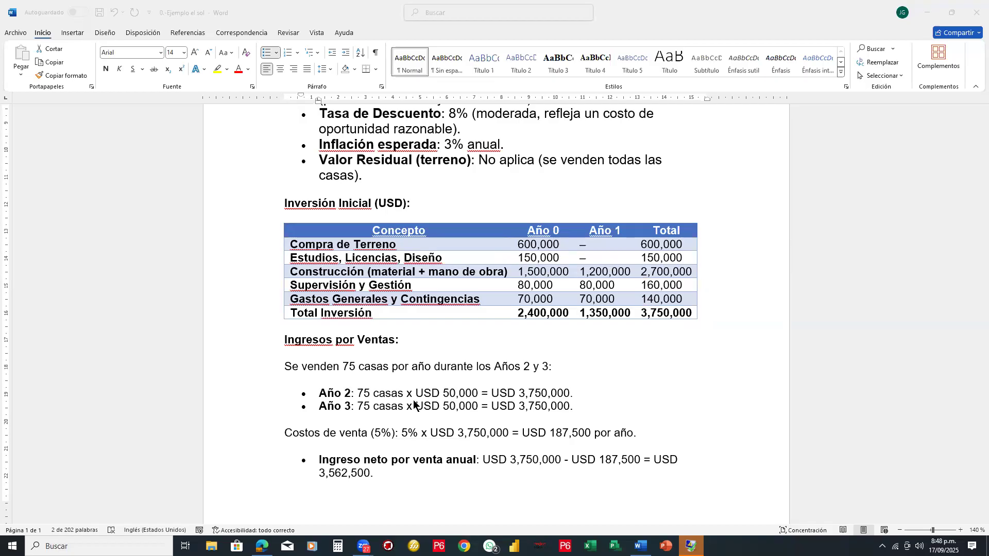
- Review the "Ingresos por Ventas" section, including the yearly sales, selling costs and net annual income
{"action": "scroll", "coordinate": [414, 406], "scroll_direction": "down", "scroll_amount": 3}
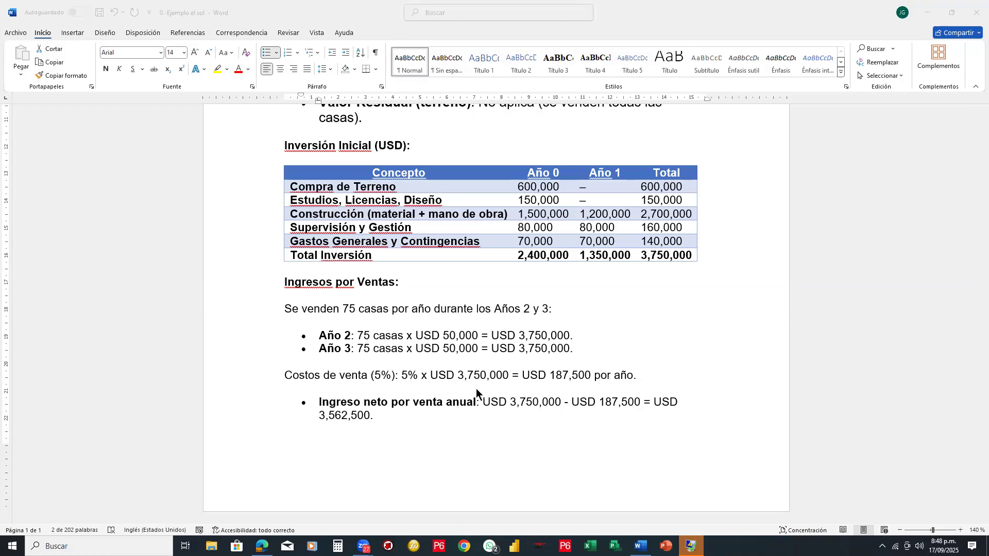
{"action": "scroll", "coordinate": [476, 388], "scroll_direction": "up", "scroll_amount": 6}
{"action": "scroll", "coordinate": [476, 392], "scroll_direction": "down", "scroll_amount": 4}
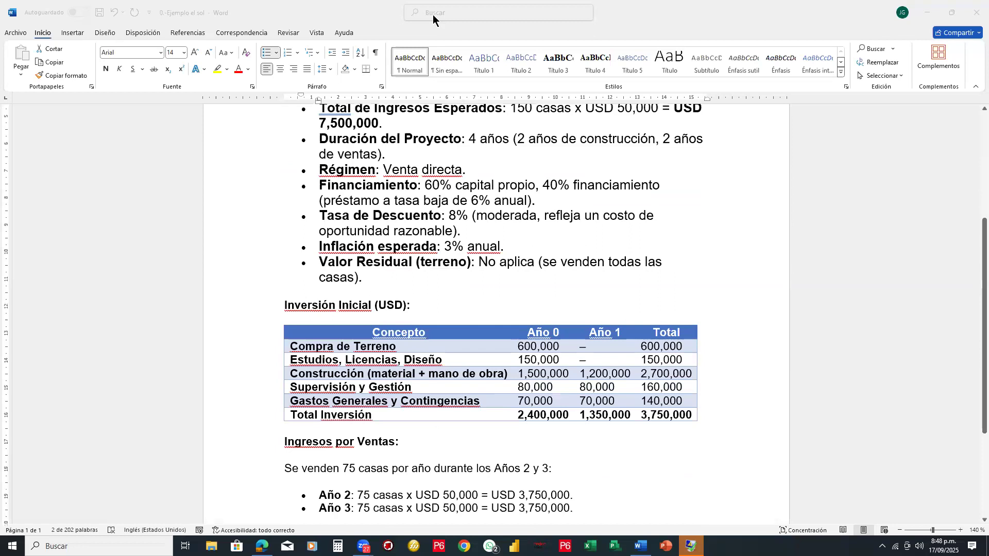
{"action": "left_click", "coordinate": [806, 187]}
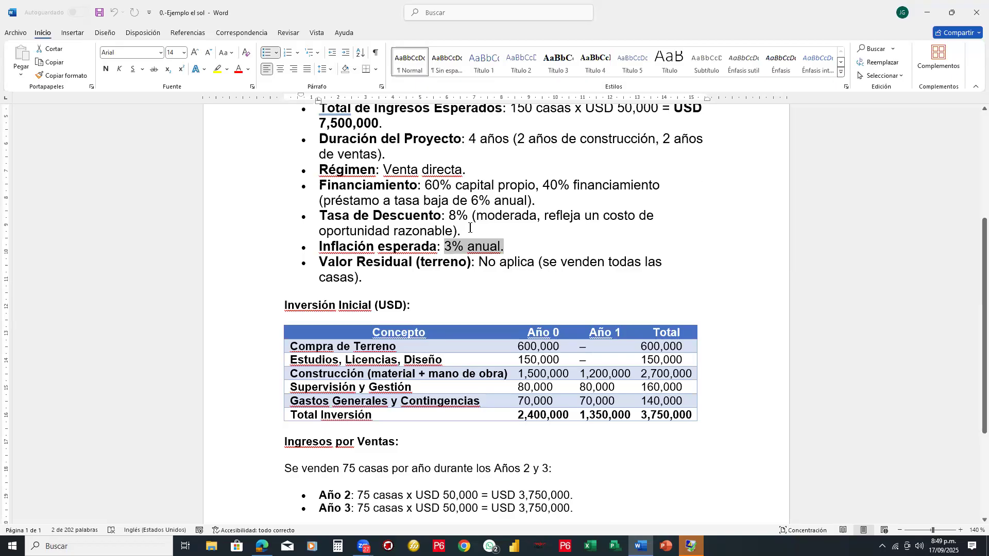
- Point out the opening project data by selecting from the "Residencial El Sol" title through the average house area line
{"action": "scroll", "coordinate": [472, 238], "scroll_direction": "up", "scroll_amount": 5}
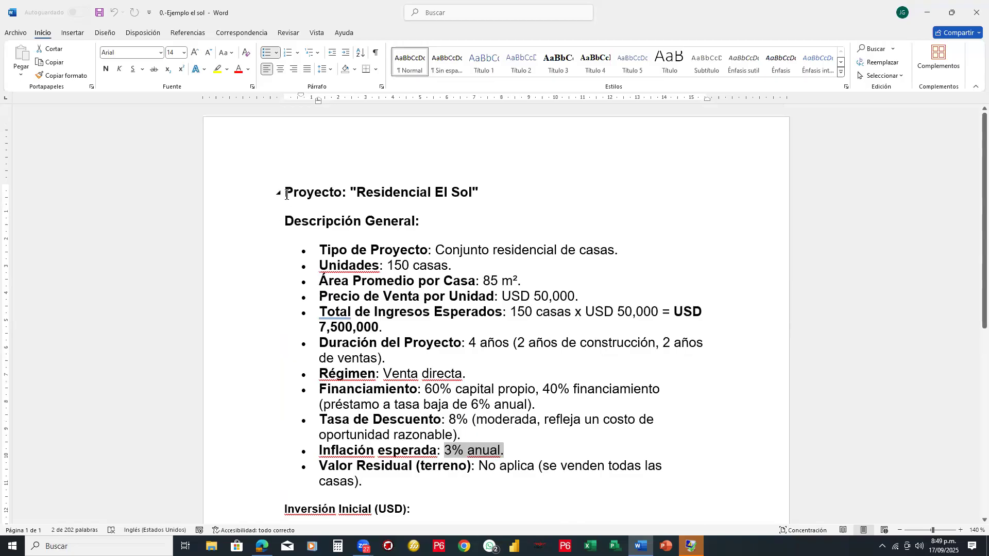
{"action": "left_click_drag", "start_coordinate": [283, 193], "coordinate": [521, 282]}
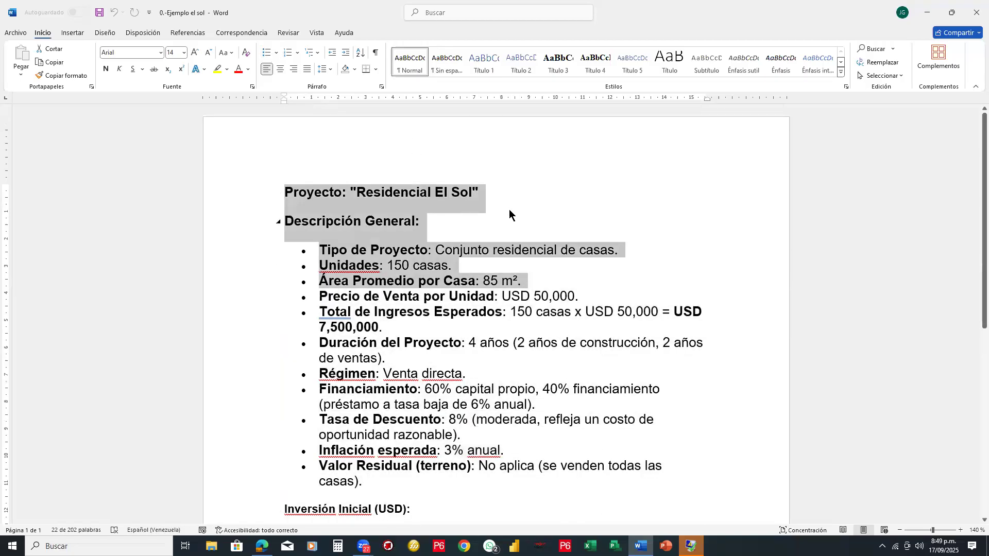
{"action": "left_click", "coordinate": [586, 193]}
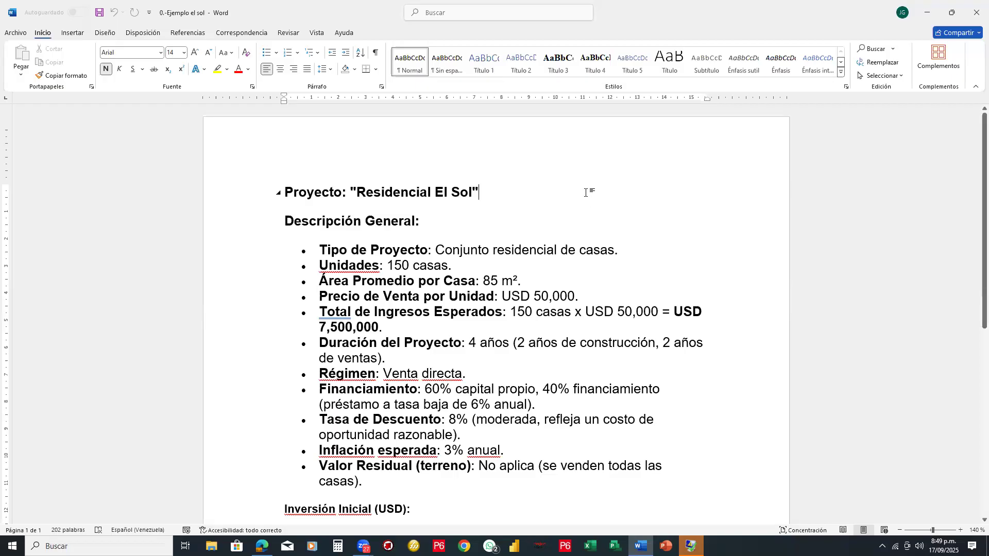
- Open the document "1.-Prompt para analisis de factibilidad del proyecto" from the "IA para gestion de proyectos" folder
{"action": "left_click", "coordinate": [17, 32]}
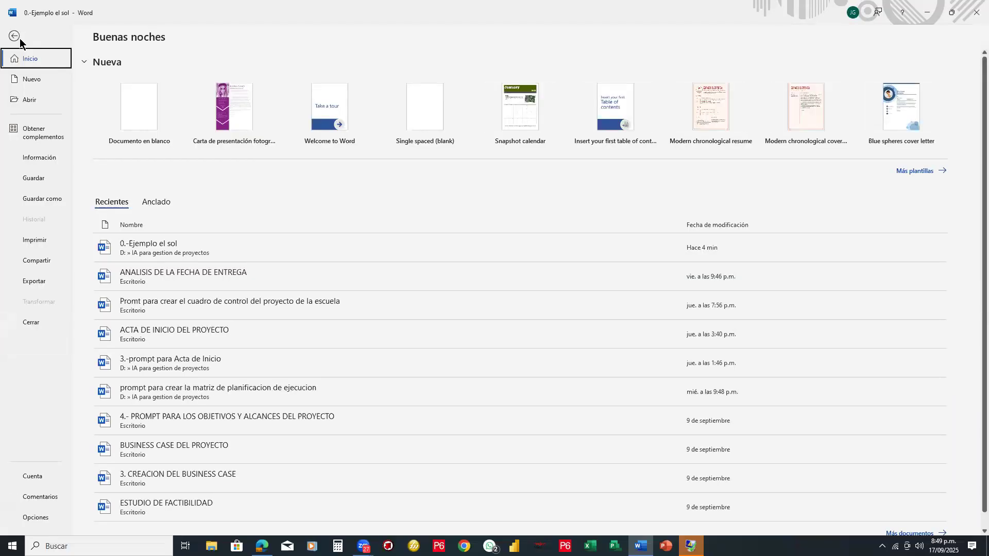
{"action": "left_click", "coordinate": [30, 100]}
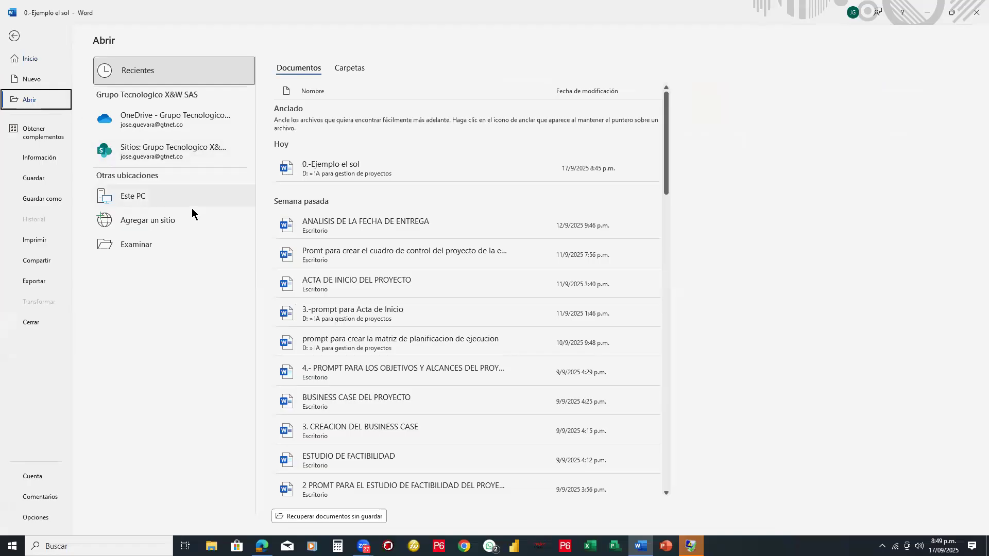
{"action": "left_click", "coordinate": [155, 246]}
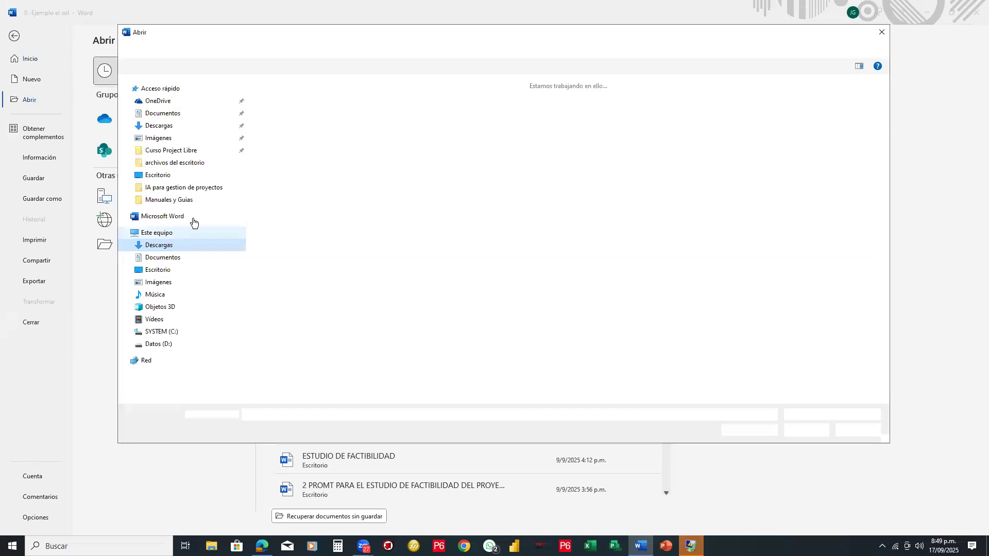
{"action": "left_click", "coordinate": [192, 187]}
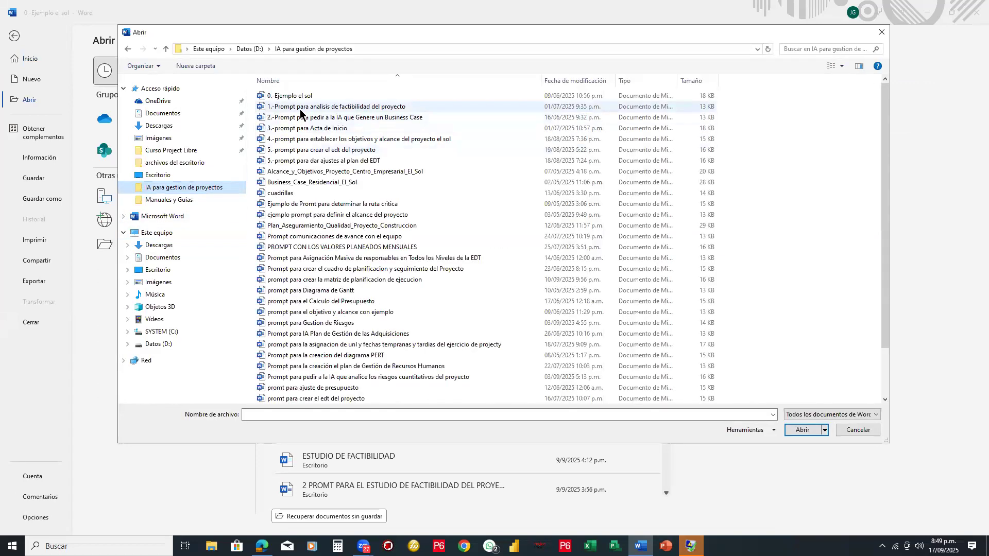
{"action": "double_click", "coordinate": [355, 107]}
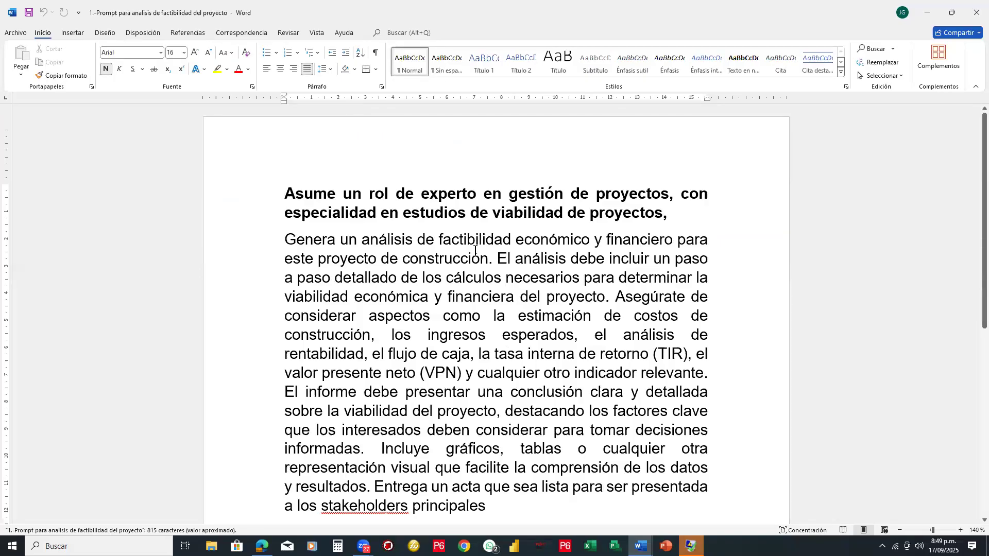
- Highlight in yellow the bold opening sentence that assigns the role of project management expert
{"action": "scroll", "coordinate": [475, 251], "scroll_direction": "down", "scroll_amount": 1}
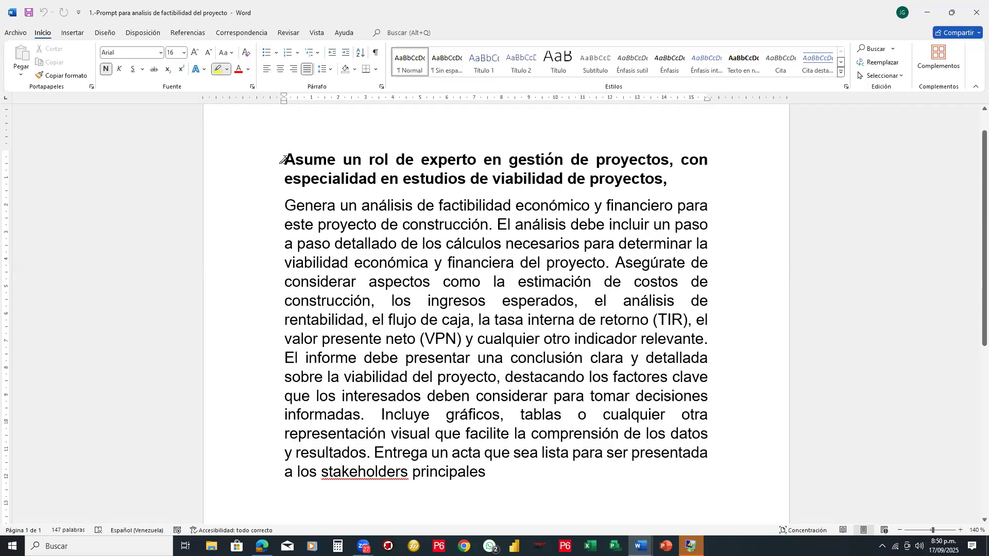
{"action": "left_click_drag", "start_coordinate": [284, 160], "coordinate": [676, 171]}
{"action": "left_click", "coordinate": [891, 186]}
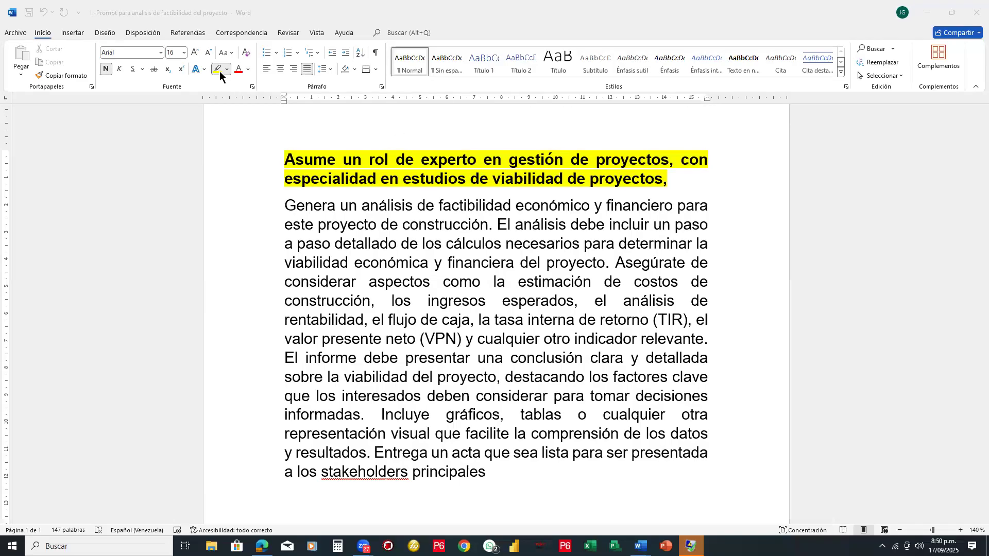
{"action": "left_click", "coordinate": [270, 178]}
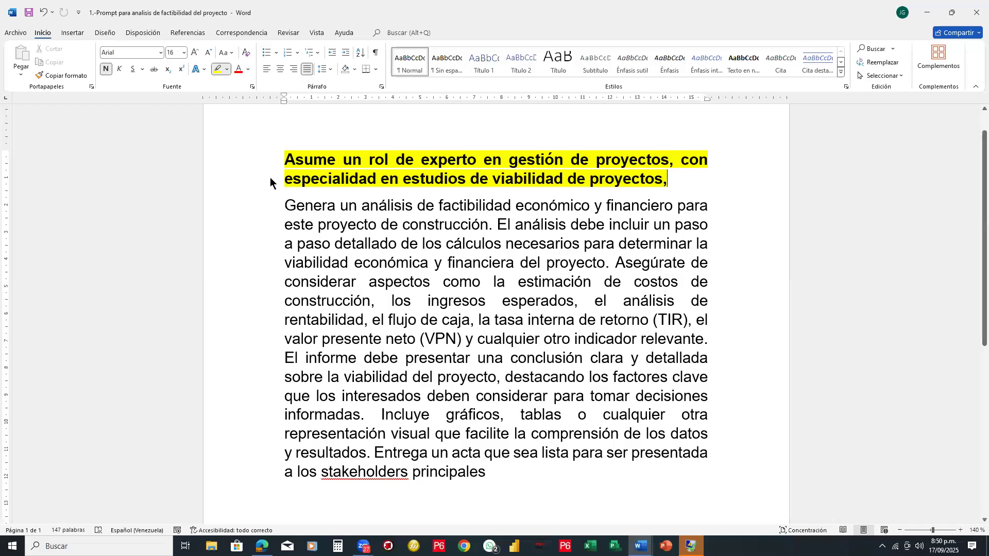
- Highlight in turquoise the rest of the prompt, from "Genera un análisis de factibilidad" through "stakeholders principales"
{"action": "left_click", "coordinate": [227, 70]}
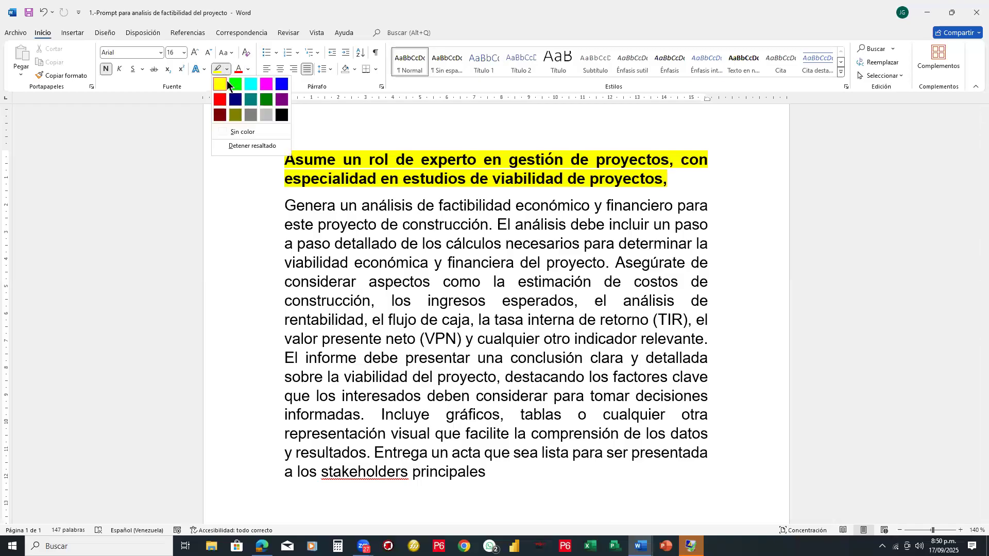
{"action": "left_click", "coordinate": [250, 89]}
{"action": "mouse_move", "coordinate": [285, 205]}
{"action": "left_mouse_down"}
{"action": "mouse_move", "coordinate": [536, 208]}
{"action": "mouse_move", "coordinate": [529, 230]}
{"action": "mouse_move", "coordinate": [699, 223]}
{"action": "mouse_move", "coordinate": [707, 299]}
{"action": "left_mouse_up"}
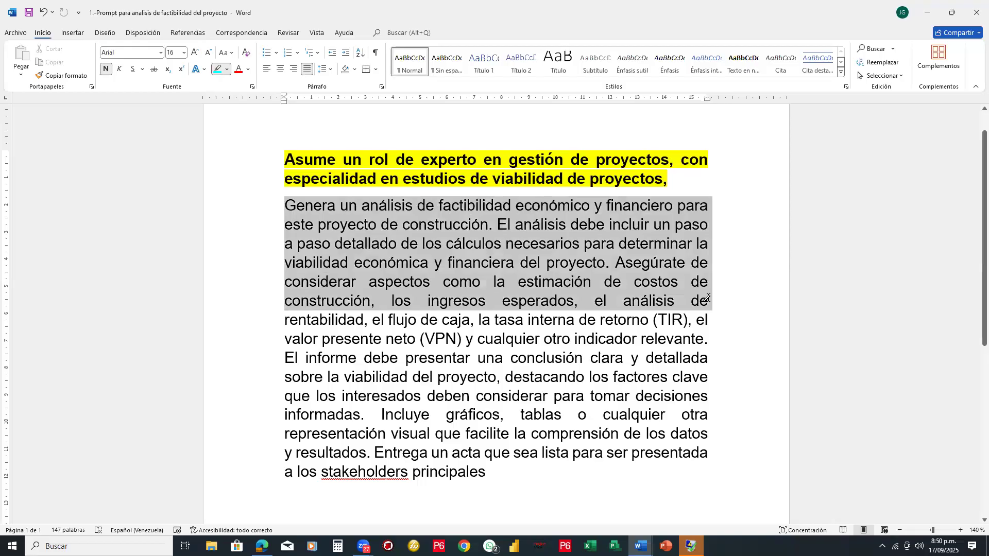
{"action": "mouse_move", "coordinate": [707, 299]}
{"action": "left_mouse_down"}
{"action": "mouse_move", "coordinate": [706, 341]}
{"action": "mouse_move", "coordinate": [639, 341]}
{"action": "mouse_move", "coordinate": [708, 340]}
{"action": "left_mouse_up"}
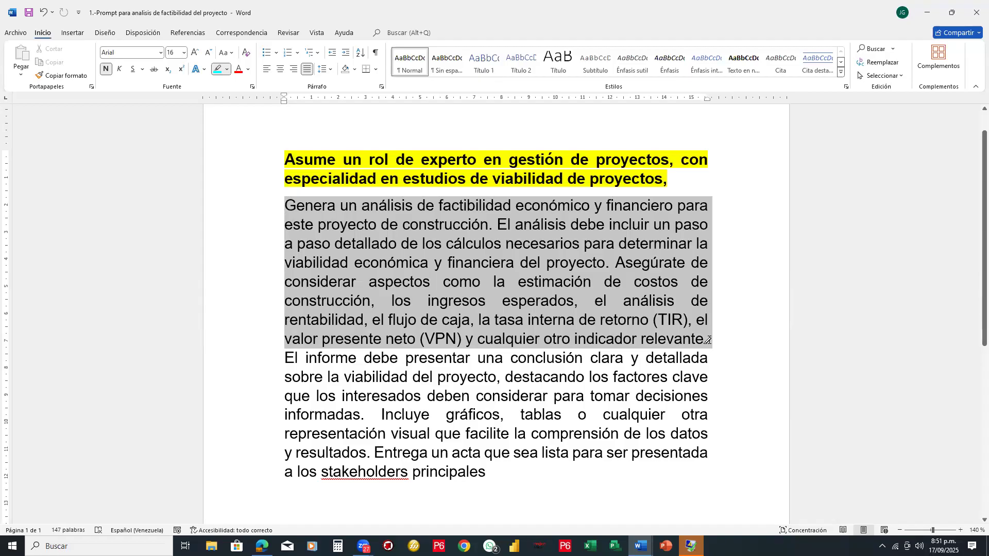
{"action": "left_click_drag", "start_coordinate": [707, 341], "coordinate": [711, 376]}
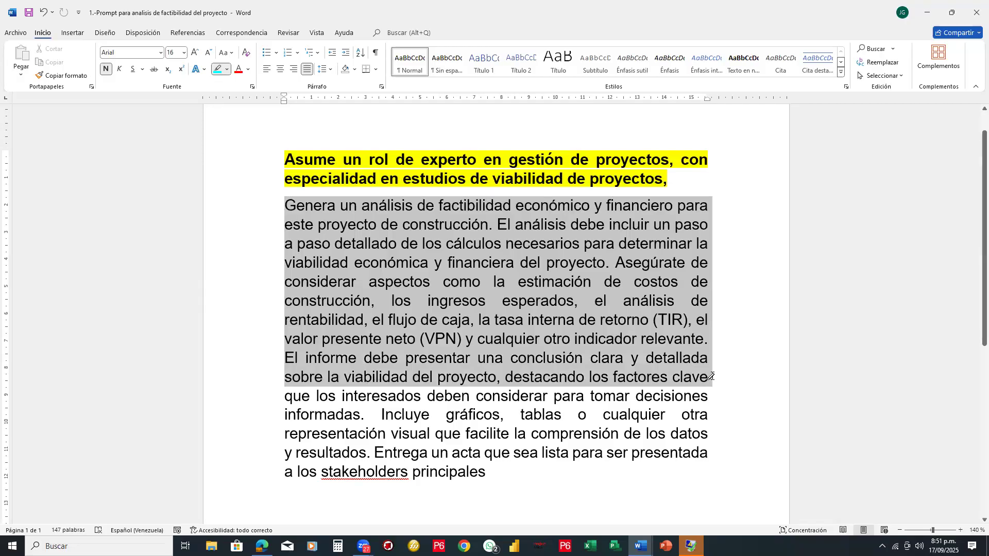
{"action": "left_click_drag", "start_coordinate": [710, 377], "coordinate": [705, 393]}
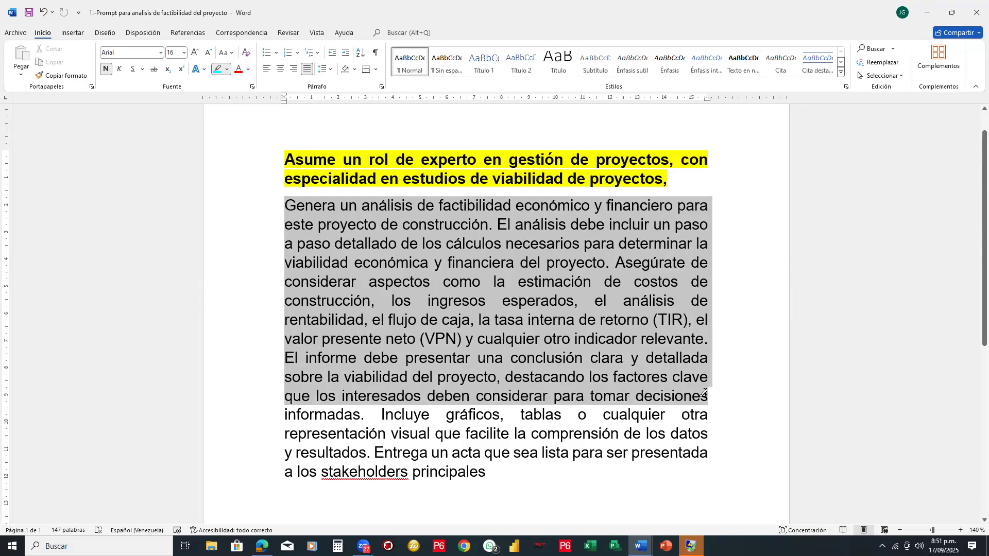
{"action": "left_click_drag", "start_coordinate": [705, 393], "coordinate": [372, 454]}
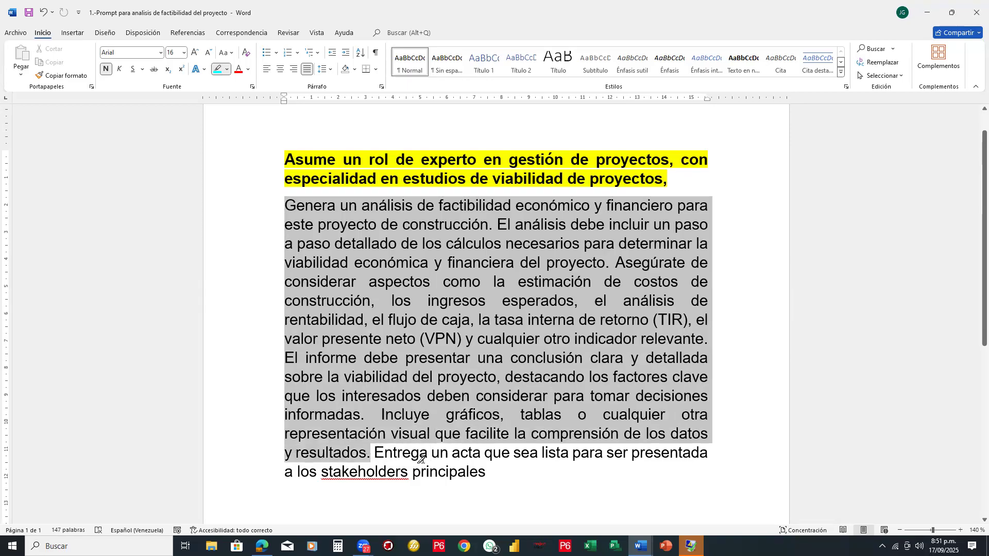
{"action": "left_click_drag", "start_coordinate": [378, 448], "coordinate": [688, 464]}
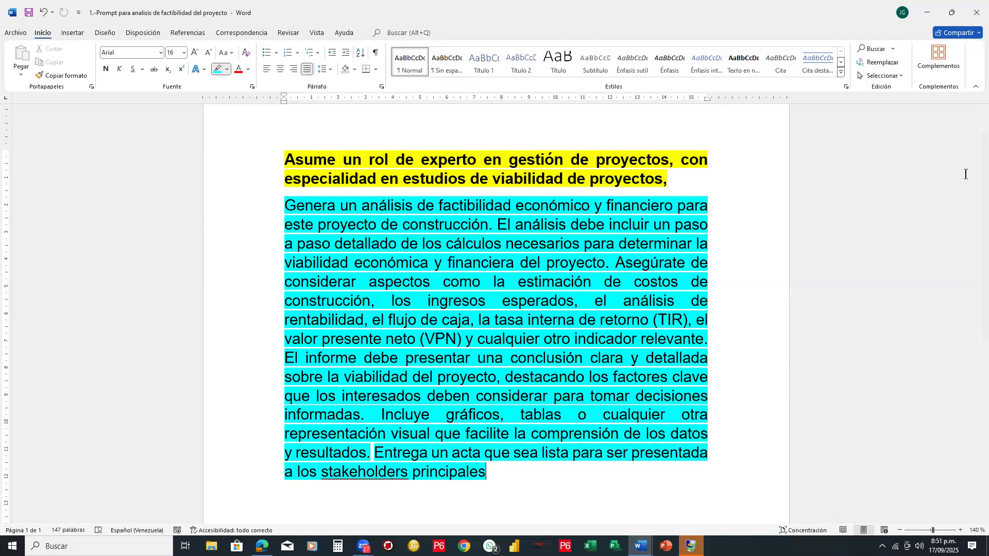
- Stop highlighting and copy the entire prompt, from "Asume un rol de experto" through "stakeholders principales"
{"action": "left_click", "coordinate": [264, 96]}
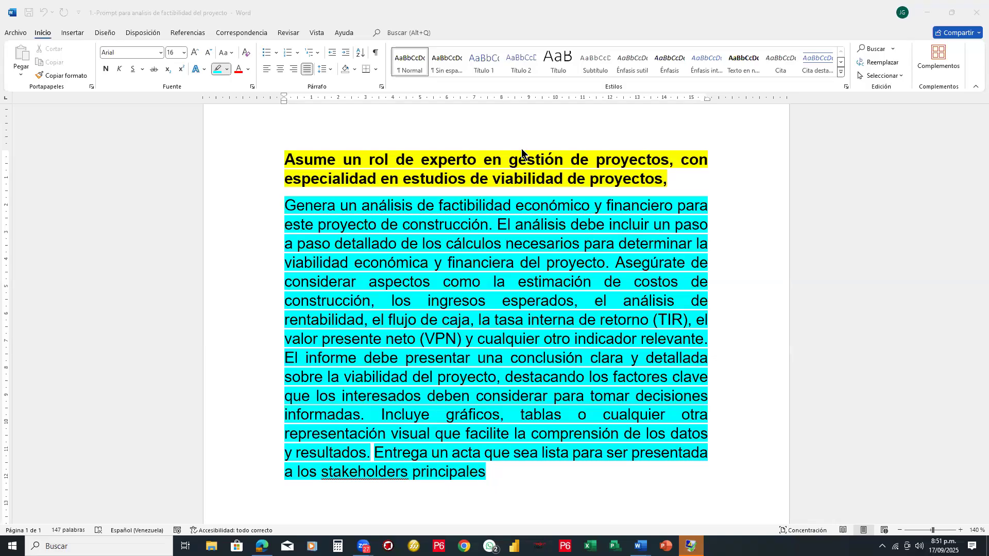
{"action": "left_click", "coordinate": [288, 158]}
{"action": "left_click", "coordinate": [284, 160]}
{"action": "left_click", "coordinate": [217, 70]}
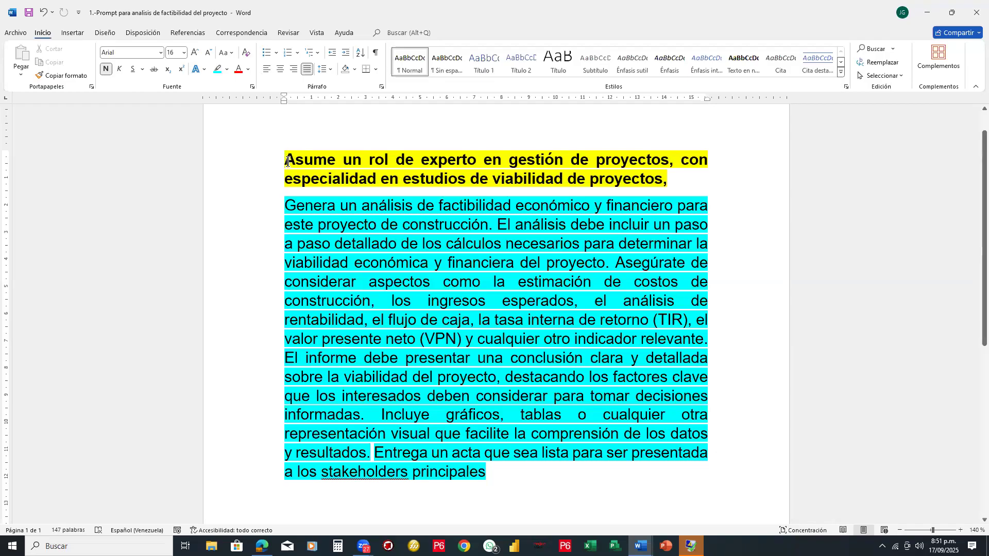
{"action": "left_click_drag", "start_coordinate": [359, 163], "coordinate": [506, 468]}
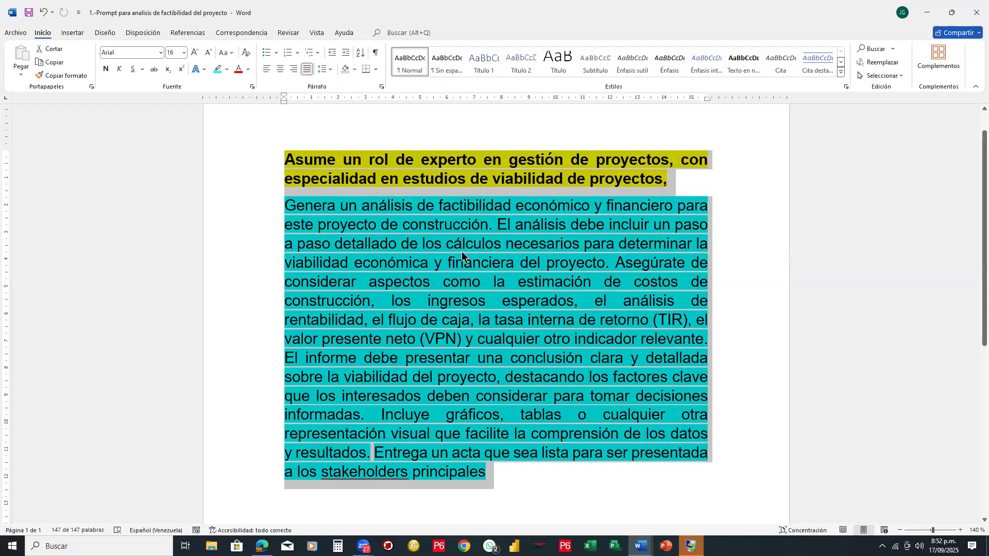
{"action": "key", "text": "ctrl+c"}
- Switch to the Edge browser and mark the DeepSeek tab with a red rectangle
{"action": "left_click", "coordinate": [262, 546]}
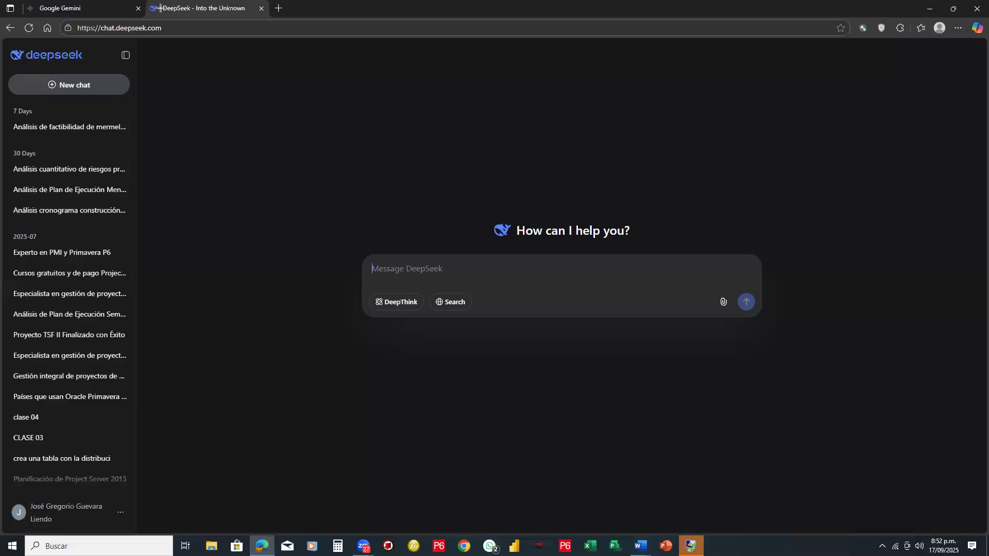
{"action": "left_click", "coordinate": [143, 8]}
{"action": "left_click_drag", "start_coordinate": [143, 1], "coordinate": [274, 20]}
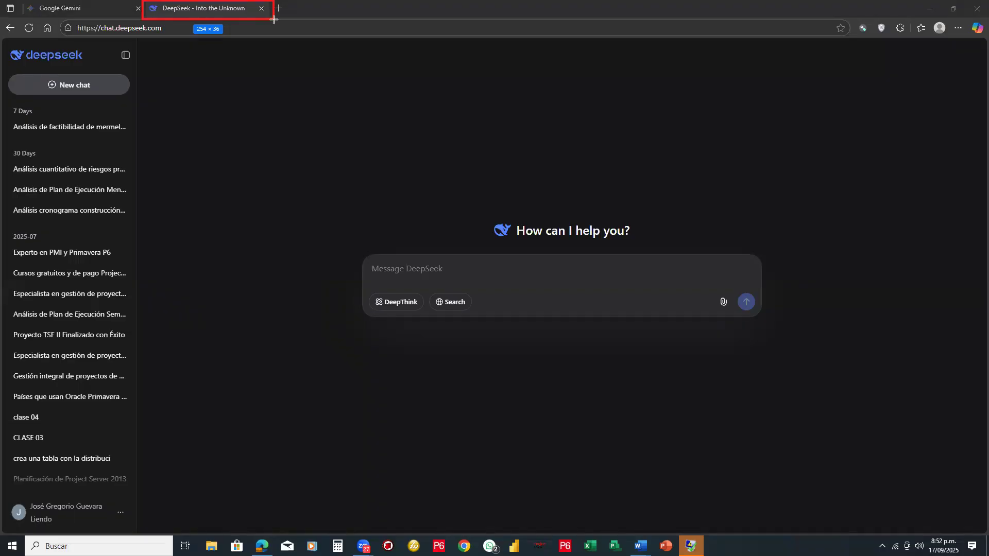
{"action": "left_click_drag", "start_coordinate": [275, 20], "coordinate": [274, 20]}
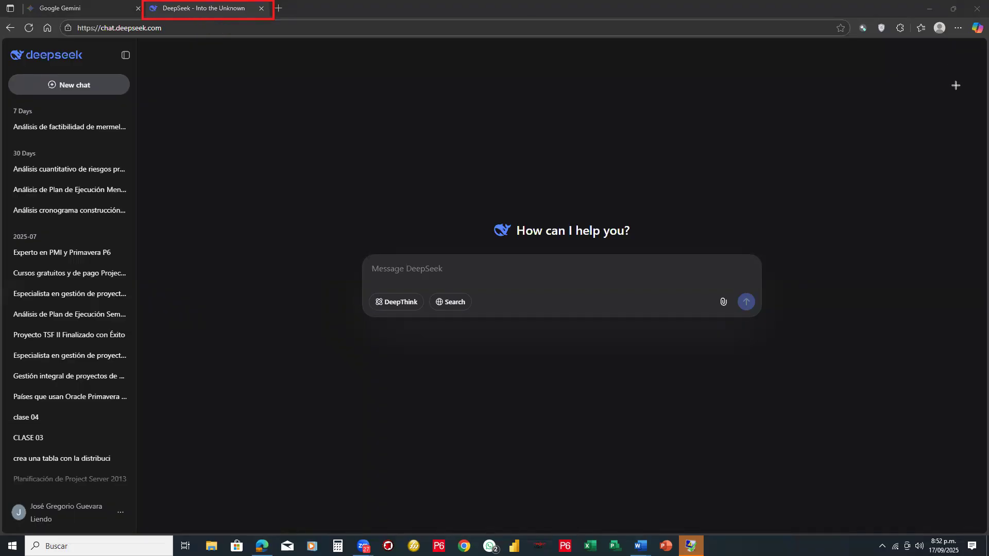
- Try to activate the VPN connection in the VeePN browser extension and dismiss its notice
{"action": "left_click", "coordinate": [880, 30]}
{"action": "left_click", "coordinate": [881, 29]}
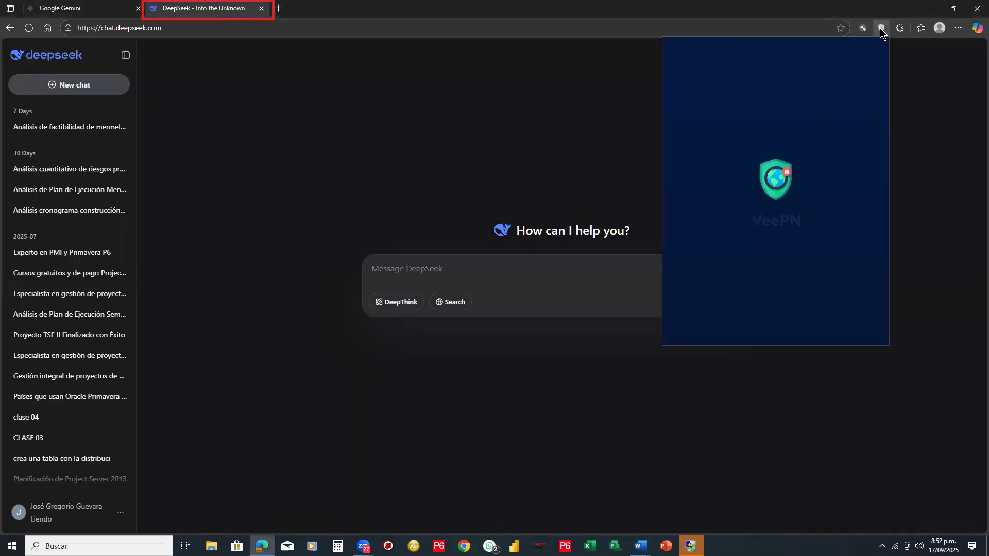
{"action": "left_click", "coordinate": [805, 118]}
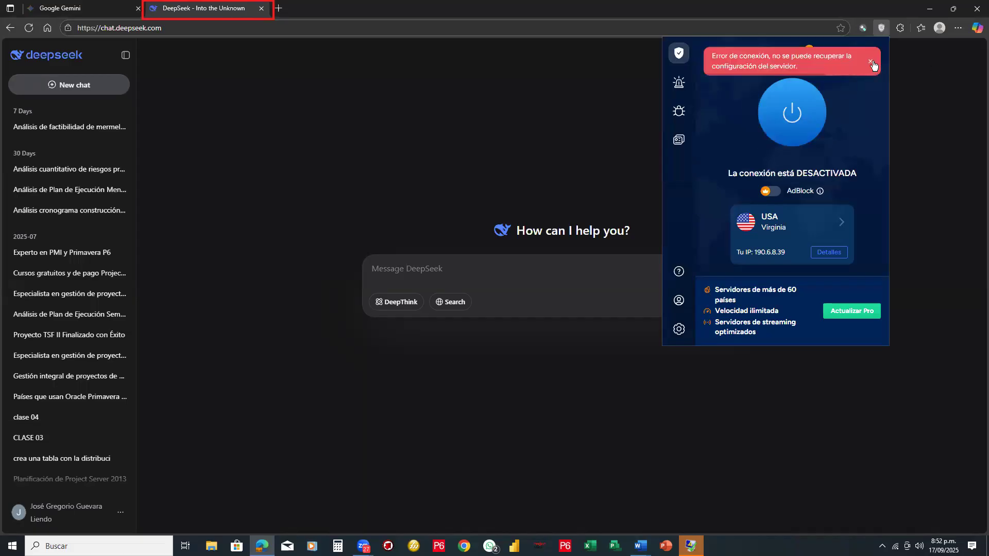
{"action": "left_click", "coordinate": [871, 62]}
- Open the M365 Copilot chat from a new browser tab and erase the red rectangle around the DeepSeek tab
{"action": "left_click", "coordinate": [108, 10]}
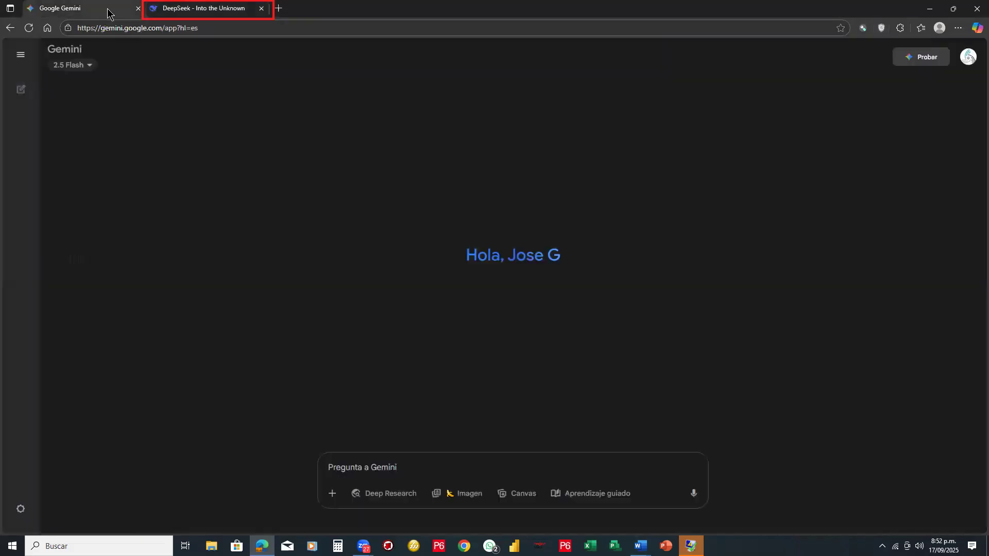
{"action": "left_click", "coordinate": [279, 9]}
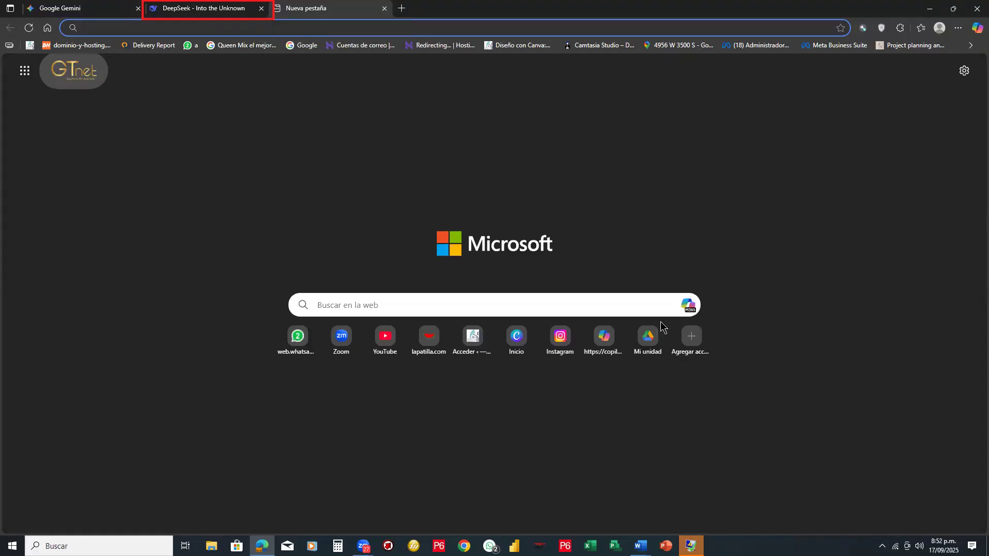
{"action": "left_click", "coordinate": [688, 305]}
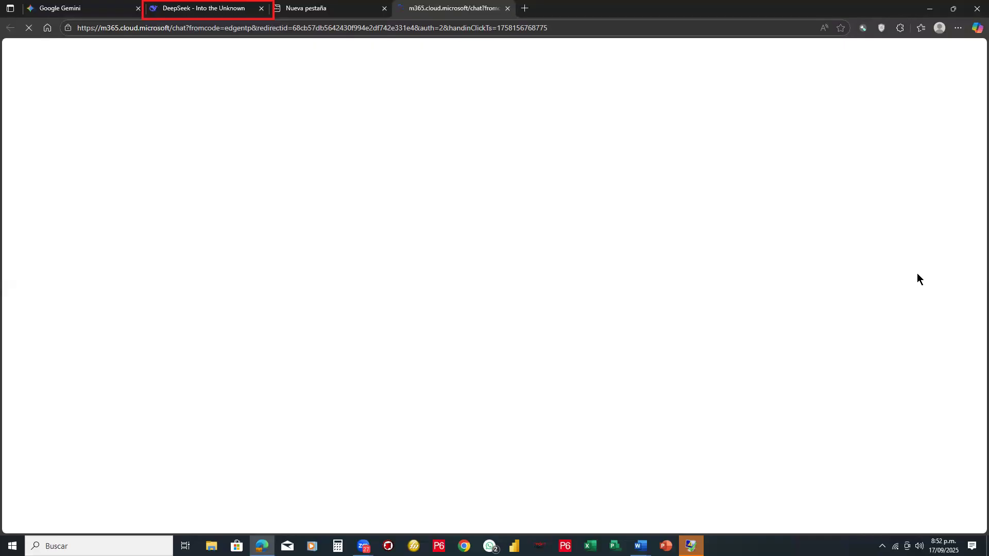
{"action": "left_click", "coordinate": [283, 16]}
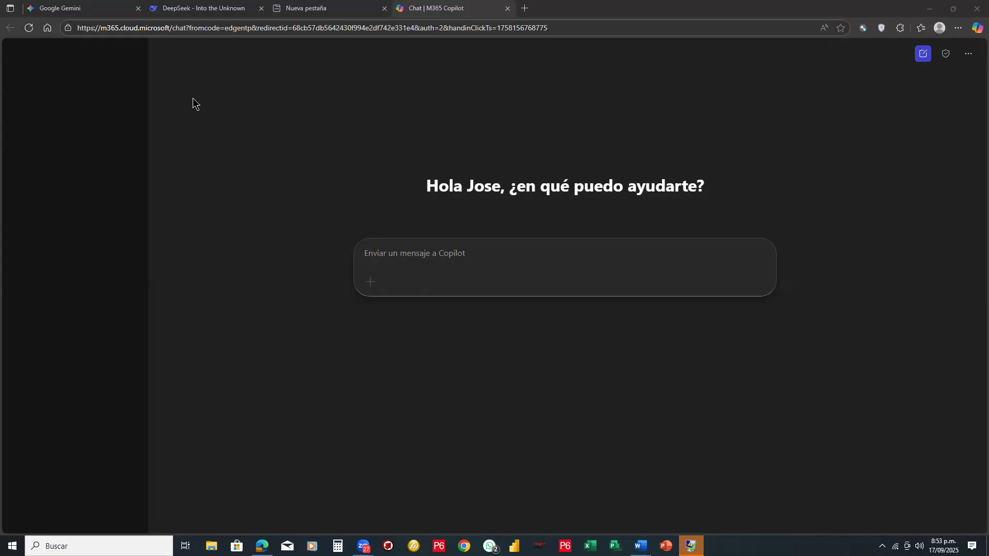
- Point out the file attachment controls in Gemini and DeepSeek with red arrows, erasing the Gemini arrow
{"action": "left_click", "coordinate": [79, 10]}
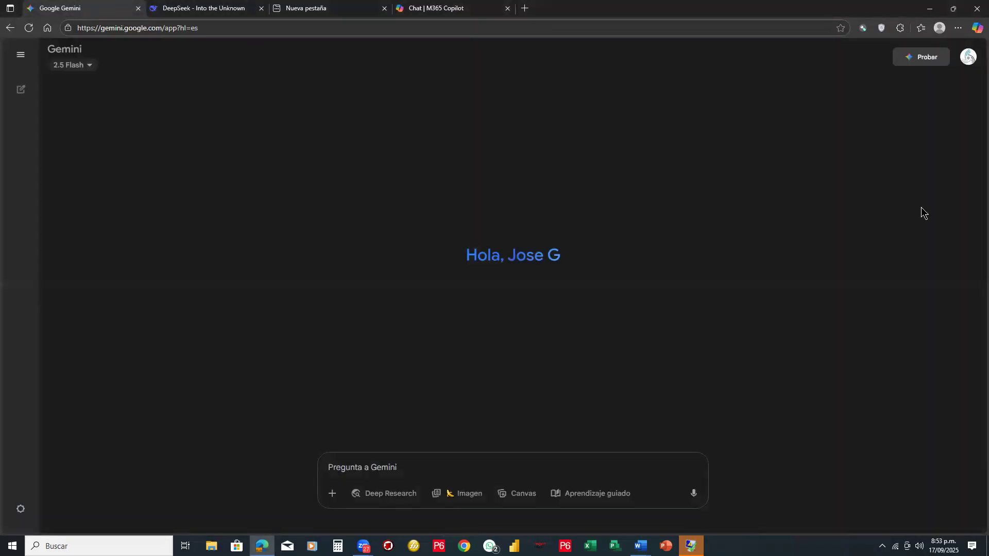
{"action": "left_click_drag", "start_coordinate": [255, 266], "coordinate": [331, 487]}
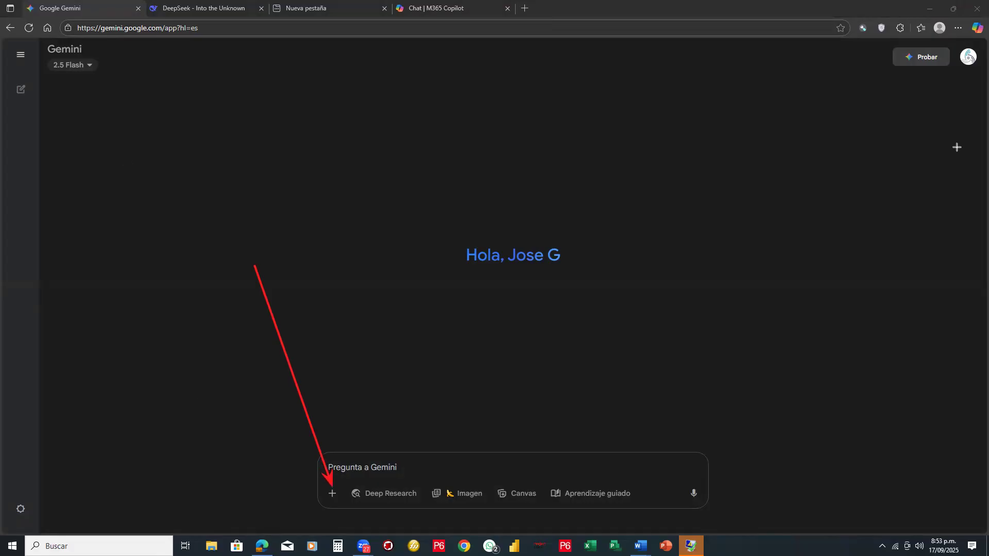
{"action": "left_click", "coordinate": [187, 14]}
{"action": "mouse_move", "coordinate": [704, 143]}
{"action": "left_mouse_down"}
{"action": "mouse_move", "coordinate": [733, 272]}
{"action": "mouse_move", "coordinate": [720, 292]}
{"action": "left_mouse_up"}
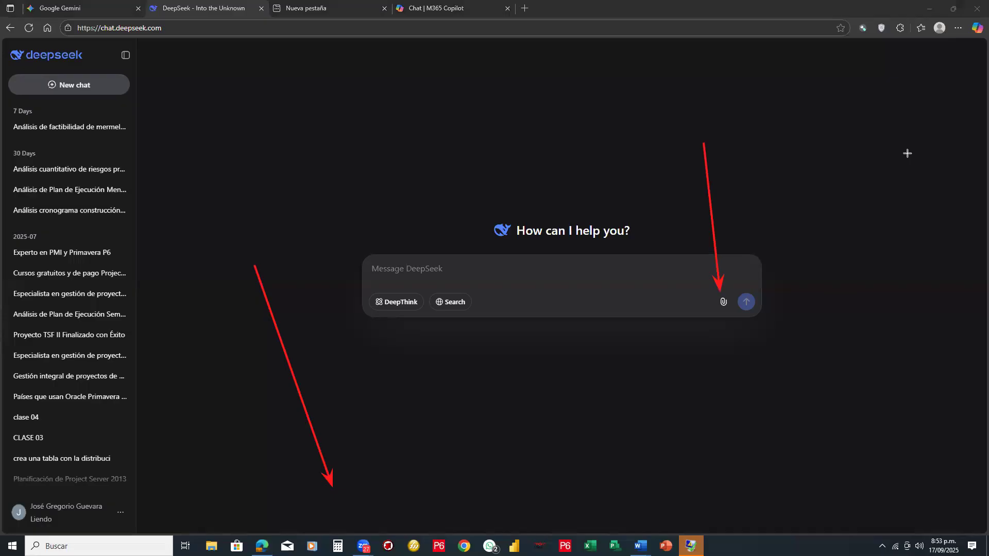
{"action": "left_click", "coordinate": [272, 293]}
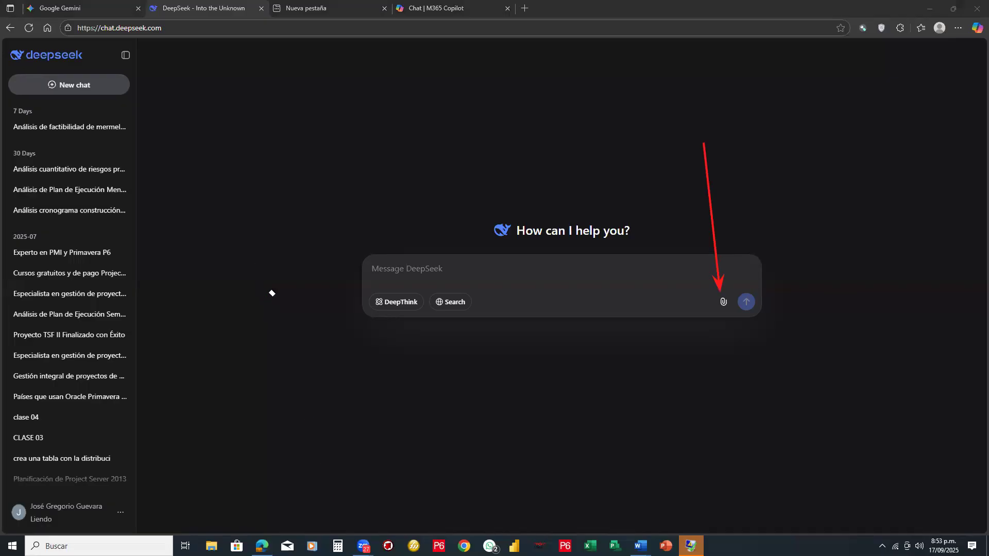
- Return to the M365 Copilot chat, erase the leftover arrow and point out the control for adding files
{"action": "left_click", "coordinate": [455, 12]}
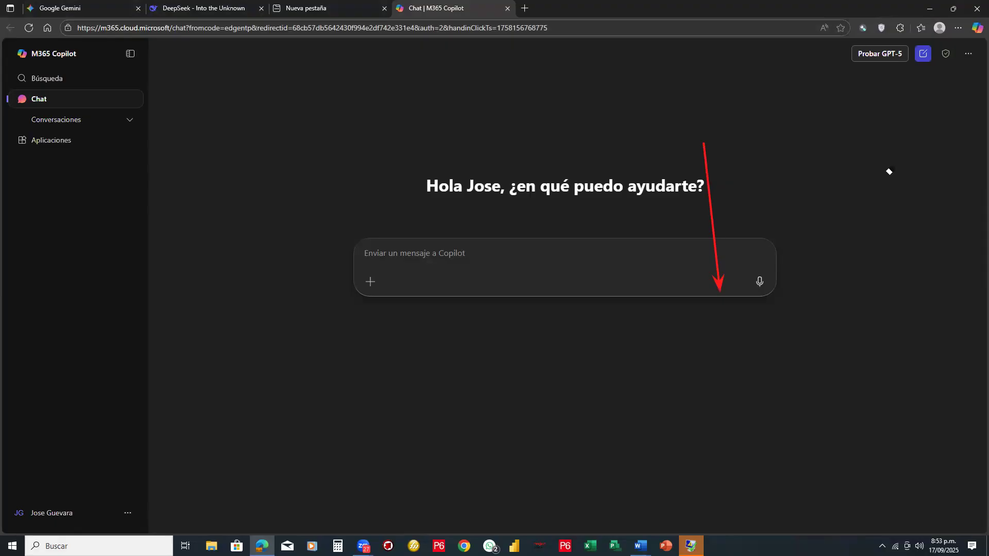
{"action": "key", "text": "Escape"}
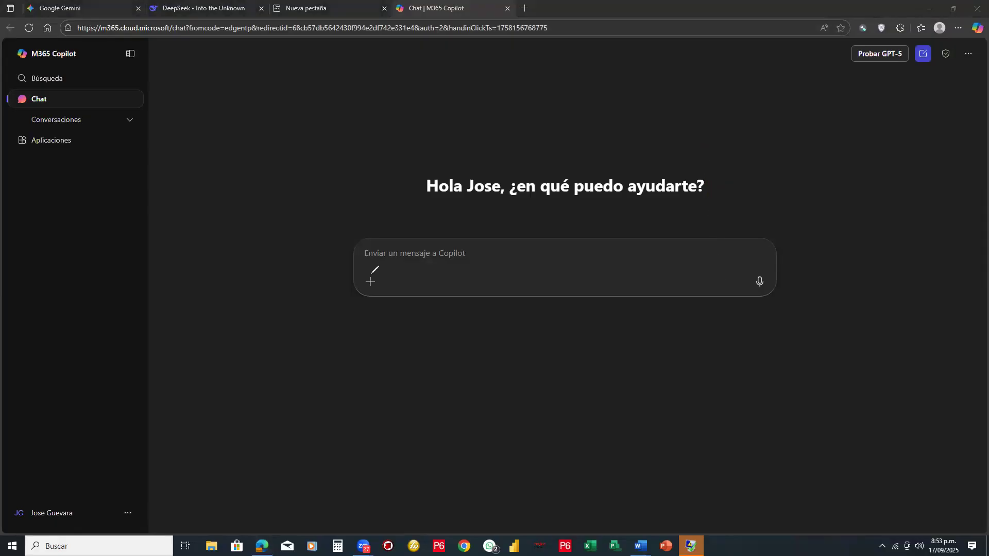
{"action": "left_click_drag", "start_coordinate": [371, 275], "coordinate": [373, 274]}
{"action": "left_click", "coordinate": [941, 131]}
{"action": "left_click", "coordinate": [366, 278]}
{"action": "left_click", "coordinate": [923, 149]}
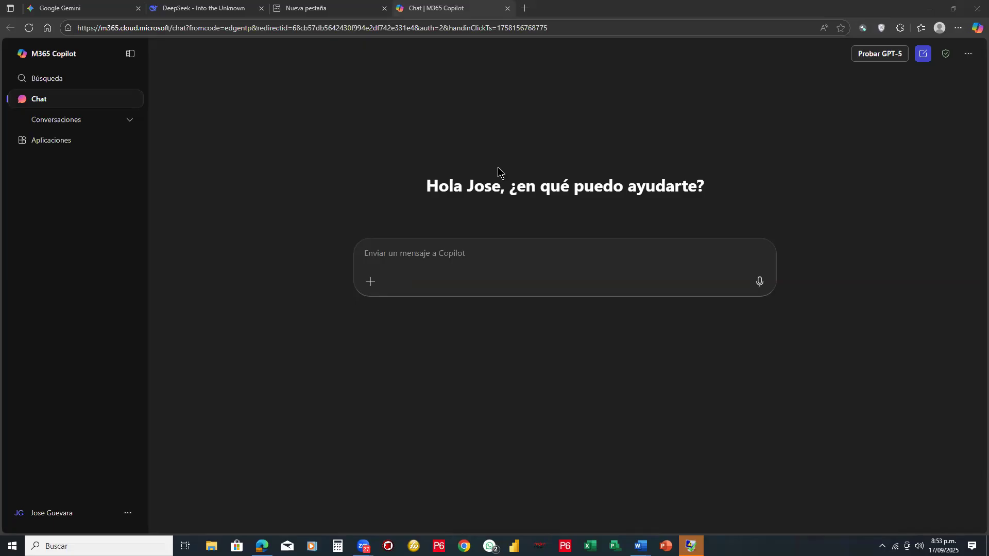
- Paste the copied feasibility analysis prompt into the Copilot message and check the text through
{"action": "left_click", "coordinate": [376, 250]}
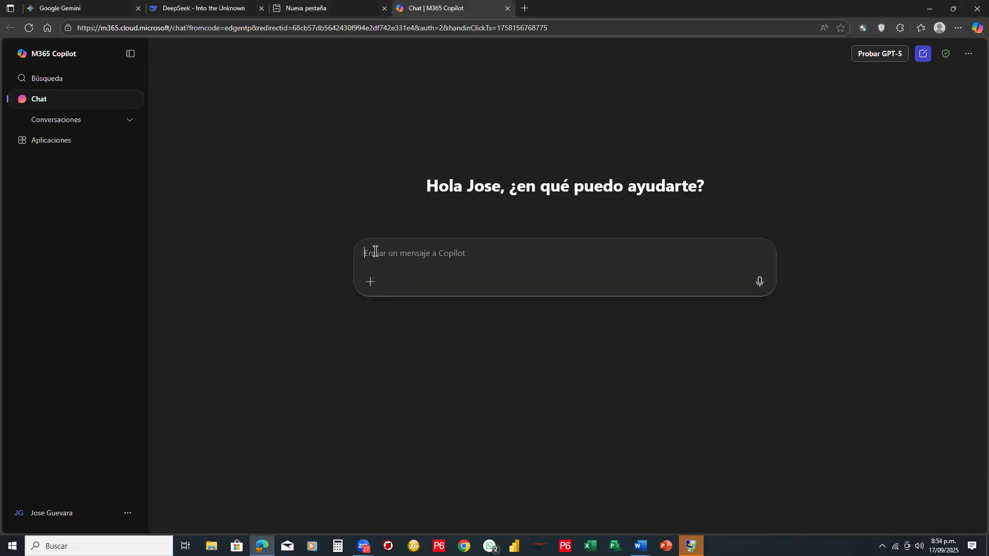
{"action": "key", "text": "ctrl+v"}
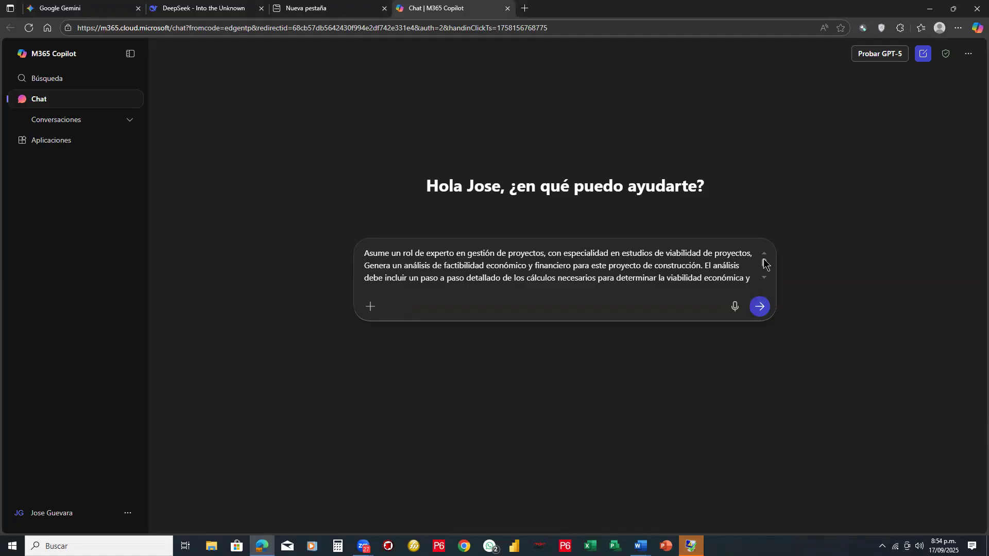
{"action": "left_click", "coordinate": [765, 278]}
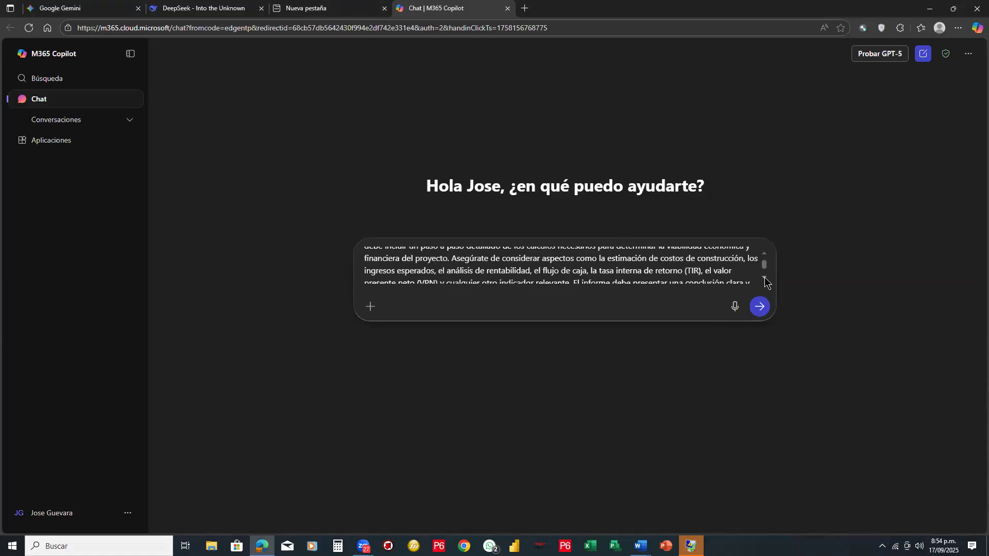
{"action": "left_click", "coordinate": [764, 278]}
{"action": "left_click", "coordinate": [765, 256]}
{"action": "scroll", "coordinate": [765, 260], "scroll_direction": "up", "scroll_amount": 5}
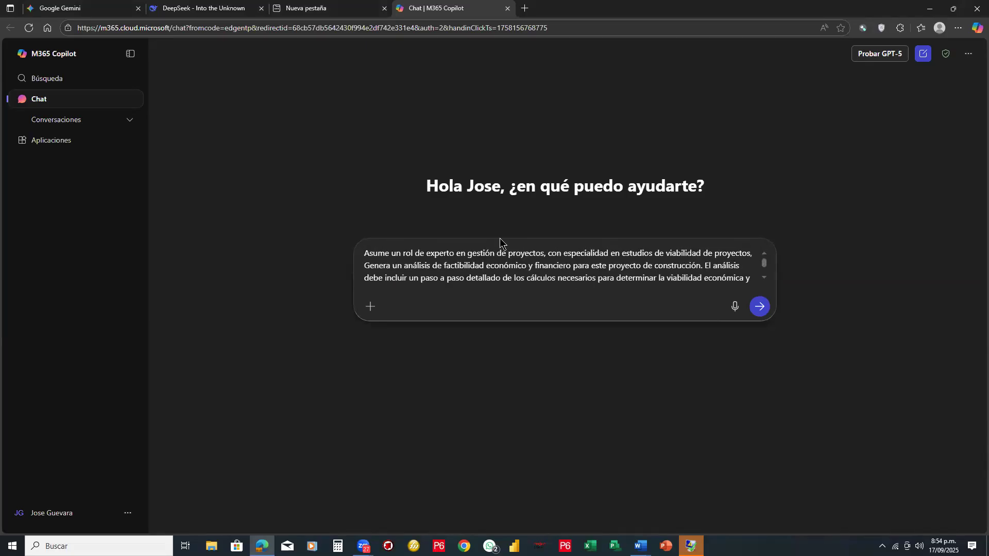
- Add "usa los datos del archivo de word adjunto, y" after the role sentence at the start of the Copilot prompt
{"action": "left_click", "coordinate": [488, 253]}
{"action": "key", "text": "Right"}
{"action": "key", "text": "Right"}
{"action": "key", "text": "Right"}
{"action": "type", "text": "usa los d"}
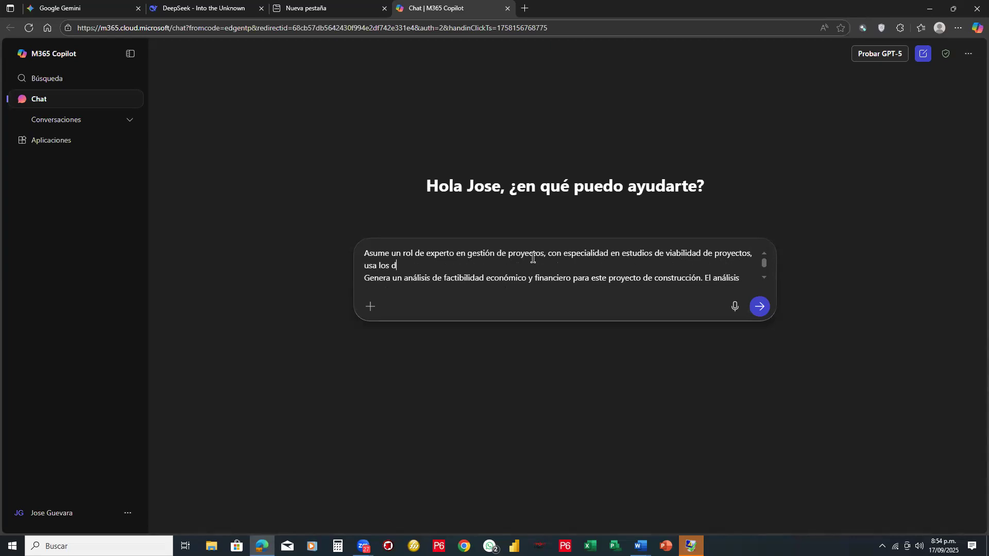
{"action": "type", "text": "atos del archivo"}
{"action": "key", "text": "BackSpace"}
{"action": "key", "text": "BackSpace"}
{"action": "type", "text": "b"}
{"action": "key", "text": "BackSpace"}
{"action": "key", "text": "BackSpace"}
{"action": "type", "text": "ivo de words"}
{"action": "key", "text": "BackSpace"}
{"action": "type", "text": "adjunto"}
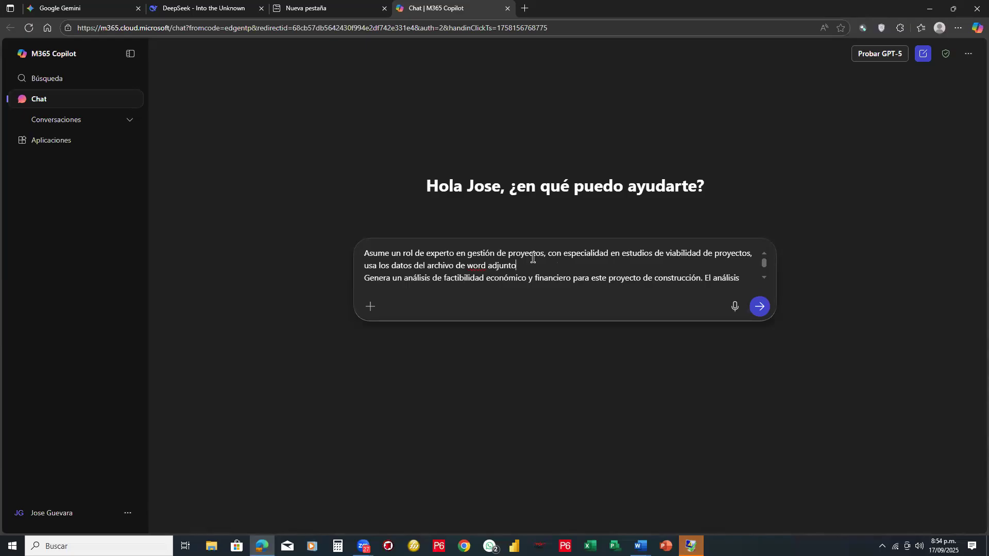
{"action": "type", "text": ", y"}
- Attach the document "0.-Ejemplo el sol" from the "IA para gestion de proyectos" folder to the Copilot message
{"action": "left_click", "coordinate": [370, 309]}
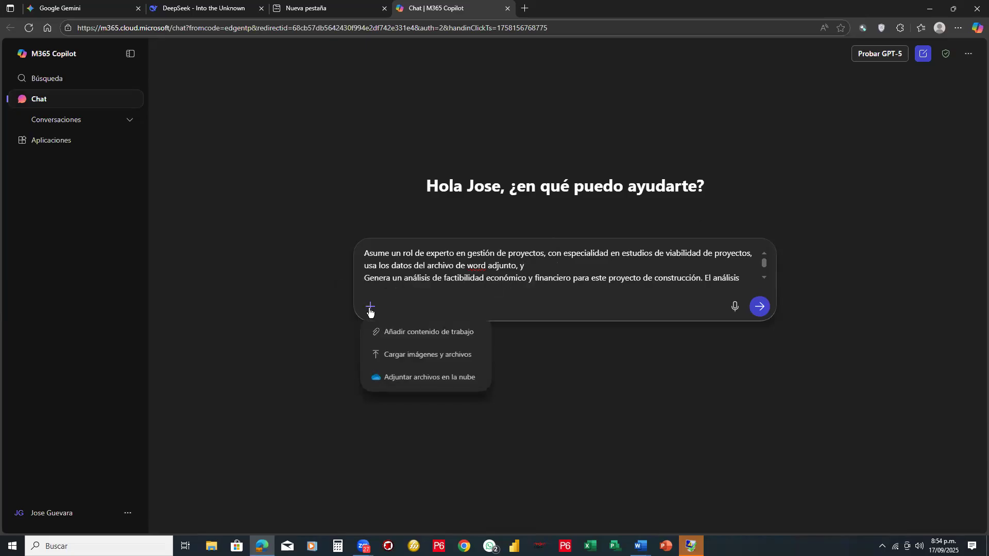
{"action": "left_click", "coordinate": [432, 363]}
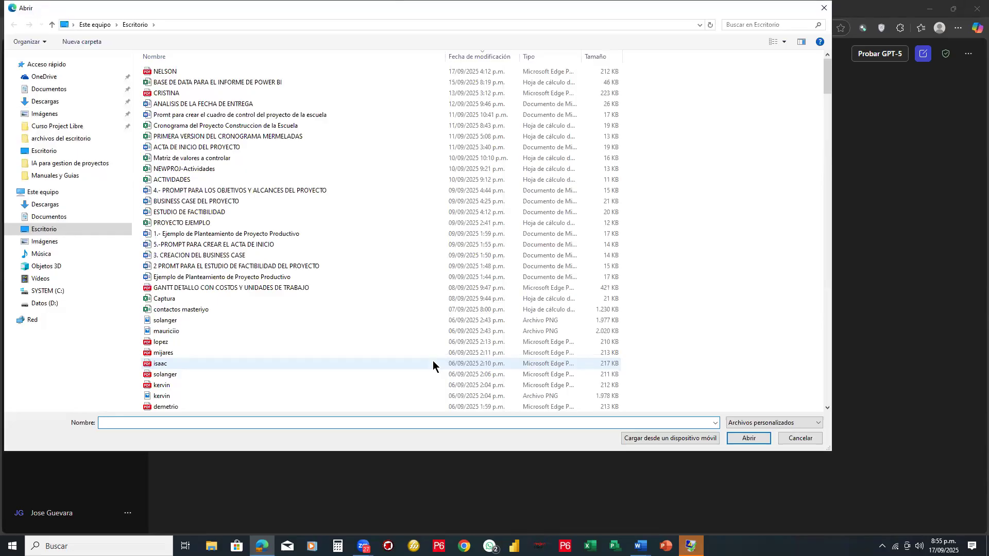
{"action": "left_click", "coordinate": [67, 166]}
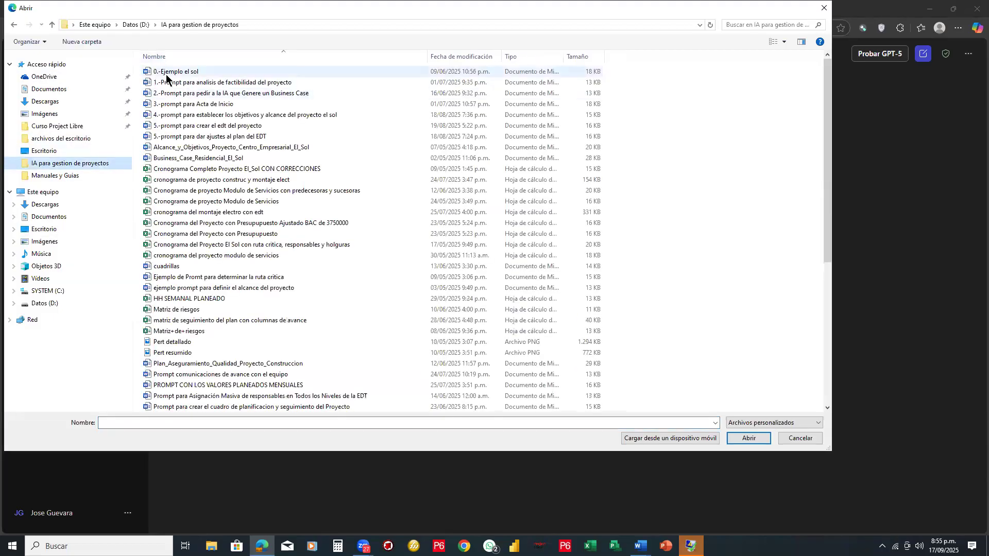
{"action": "double_click", "coordinate": [170, 72]}
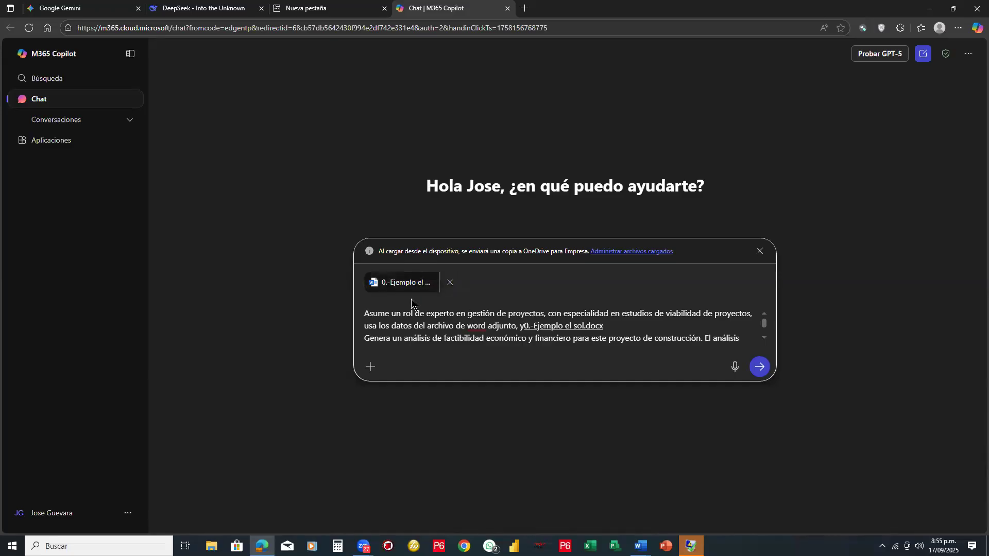
{"action": "scroll", "coordinate": [530, 329], "scroll_direction": "down", "scroll_amount": 5}
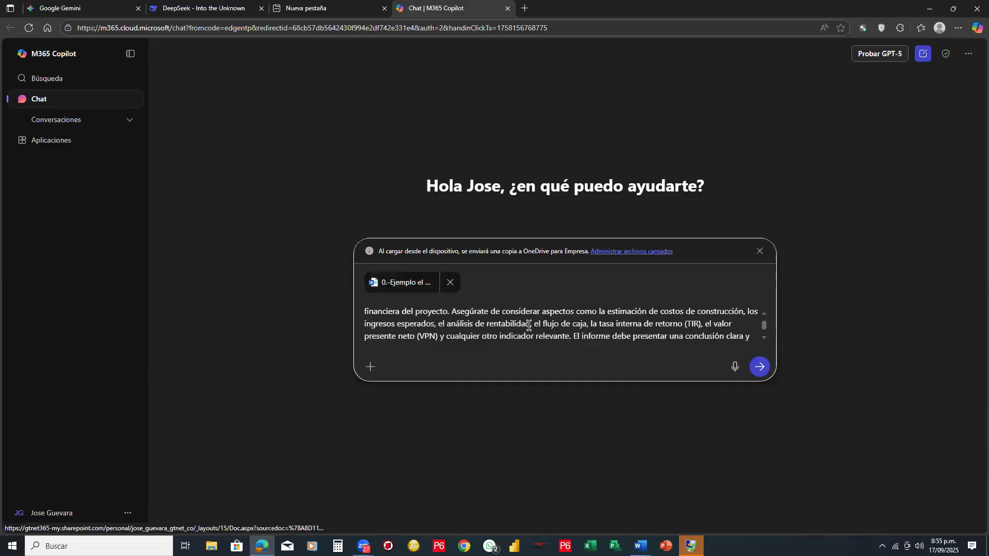
- Insert "que tu consideres" before "relevante" in the prompt's sentence about any other indicator
{"action": "scroll", "coordinate": [529, 325], "scroll_direction": "up", "scroll_amount": 3}
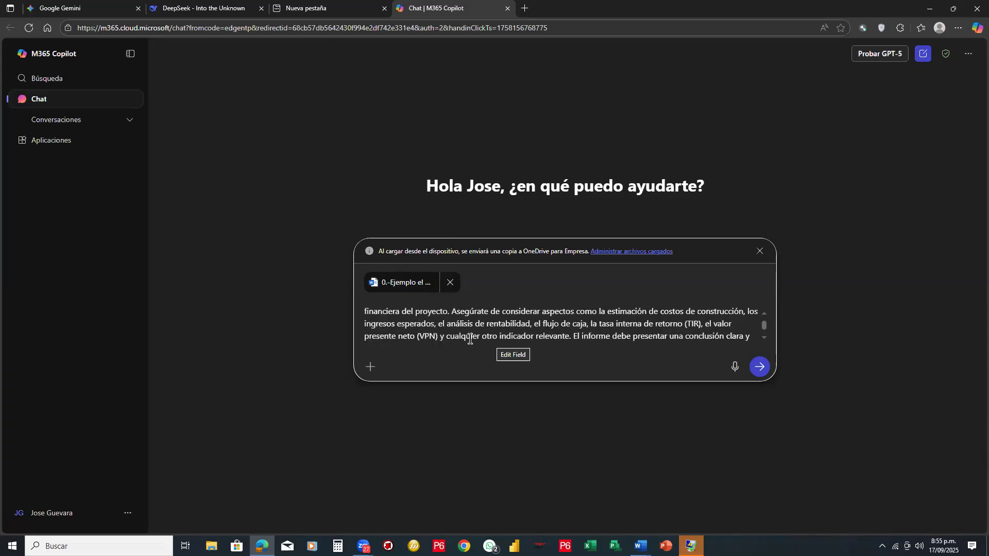
{"action": "left_click", "coordinate": [533, 337]}
{"action": "type", "text": "que"}
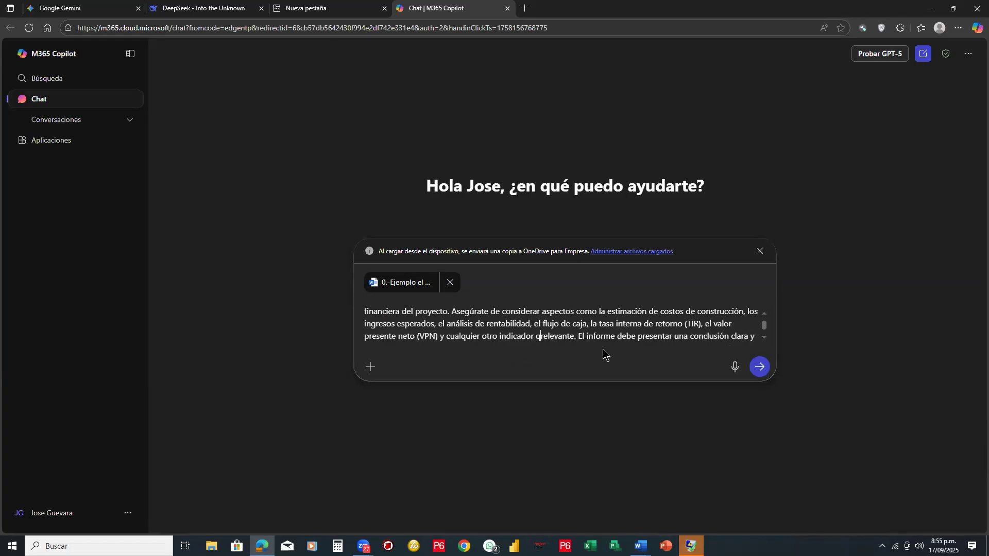
{"action": "type", "text": " tu co"}
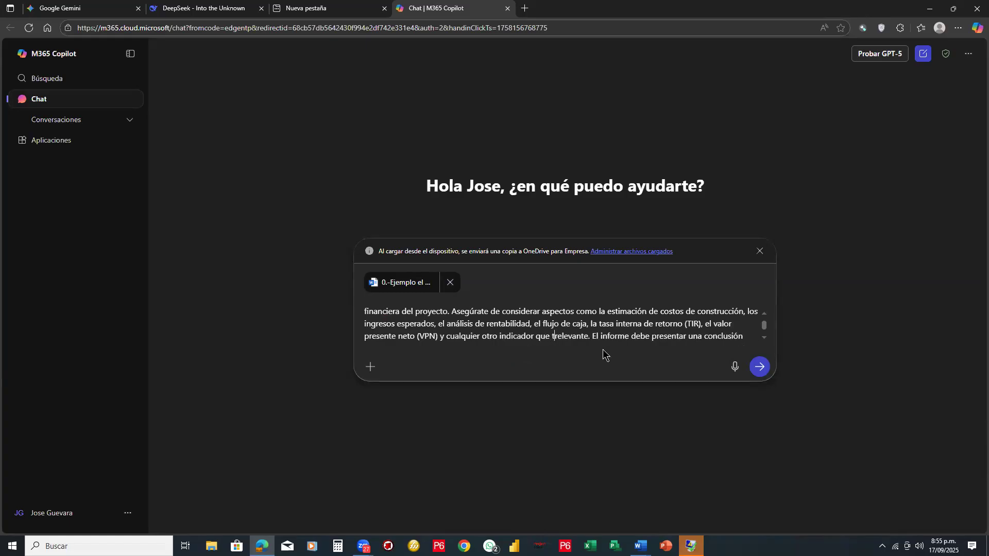
{"action": "type", "text": "nsid"}
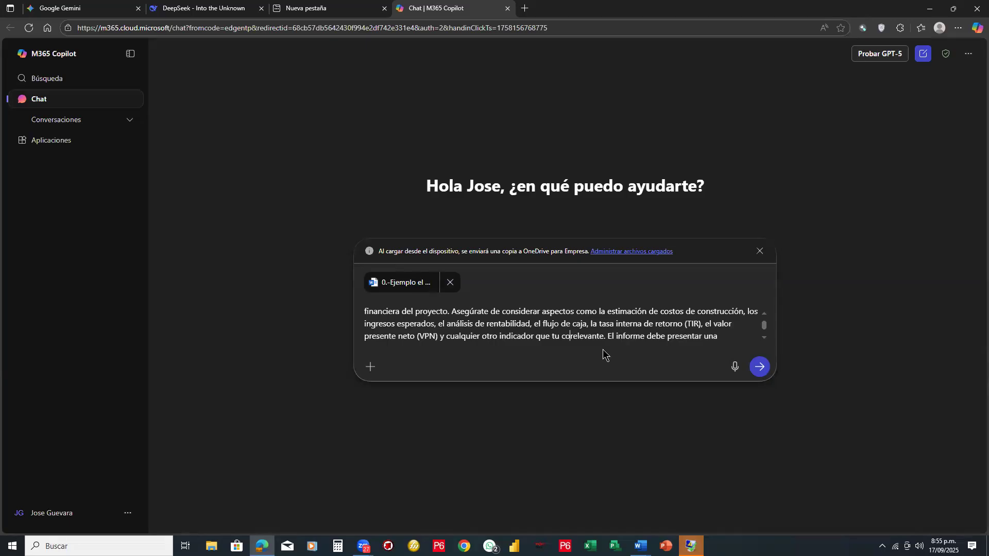
{"action": "type", "text": "eres"}
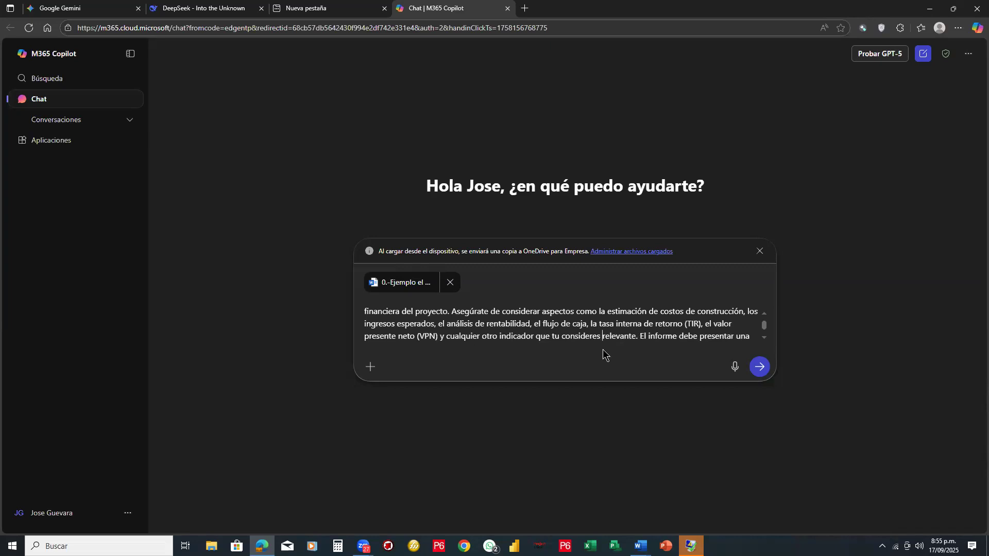
- Add ", y muestra en pantalla" at the end of the prompt and submit it with the attached document
{"action": "key", "text": "Down"}
{"action": "key", "text": "Down"}
{"action": "key", "text": "Down"}
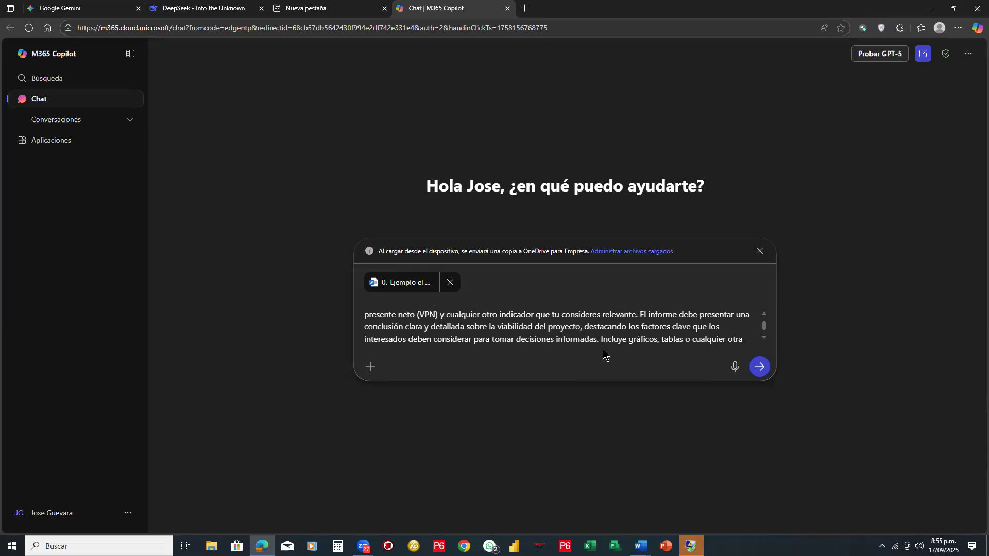
{"action": "key", "text": "Down"}
{"action": "key", "text": "Down"}
{"action": "key", "text": "Up"}
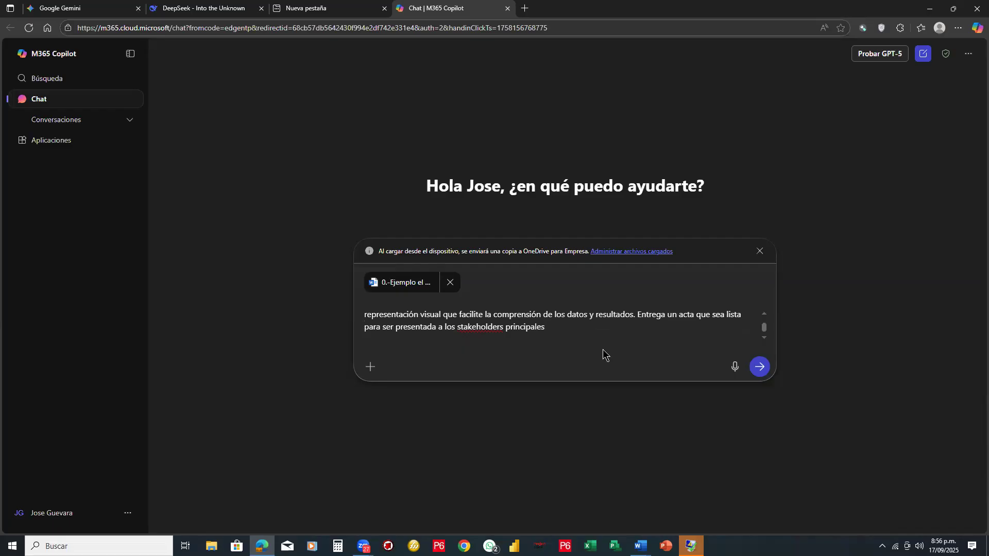
{"action": "type", "text": ", y muestra en pantalla"}
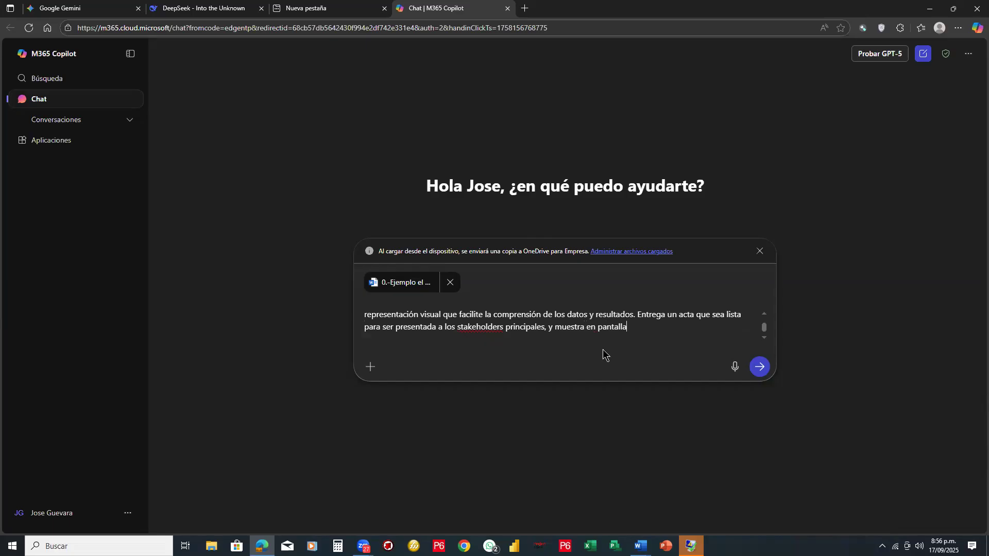
{"action": "left_click", "coordinate": [760, 368]}
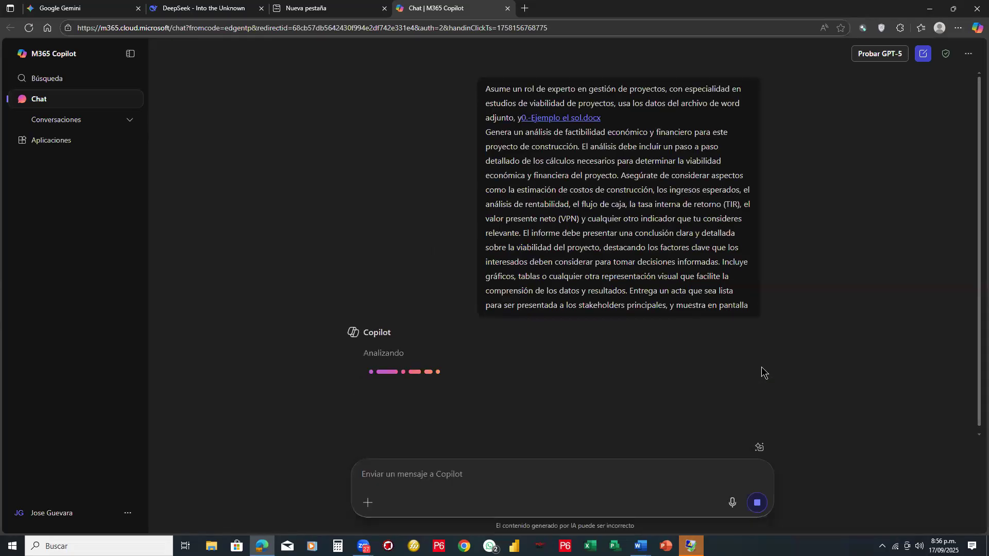
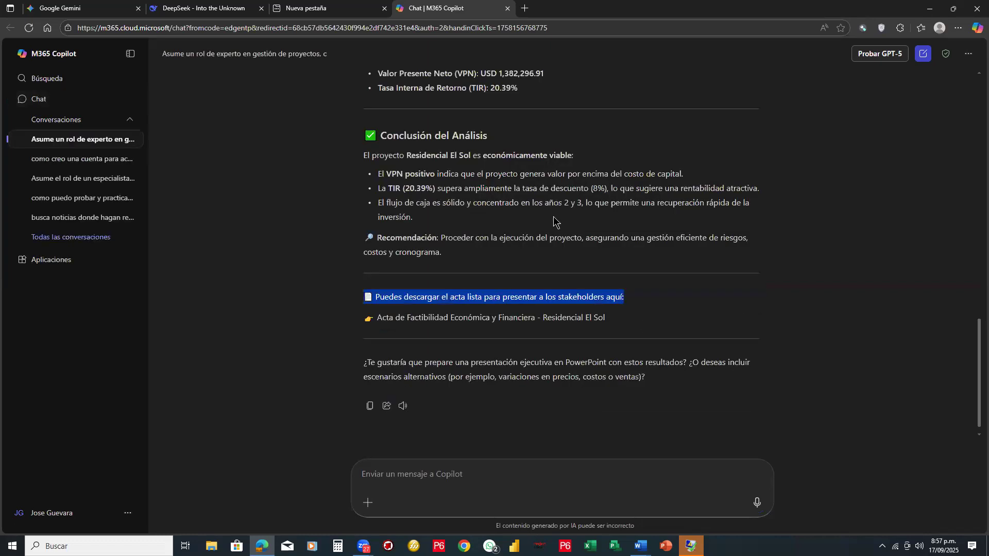
- Review the feasibility analysis in Copilot's reply and download the "Acta de Factibilidad Económica y Financiera - Residencial El Sol" file
{"action": "left_click", "coordinate": [495, 211]}
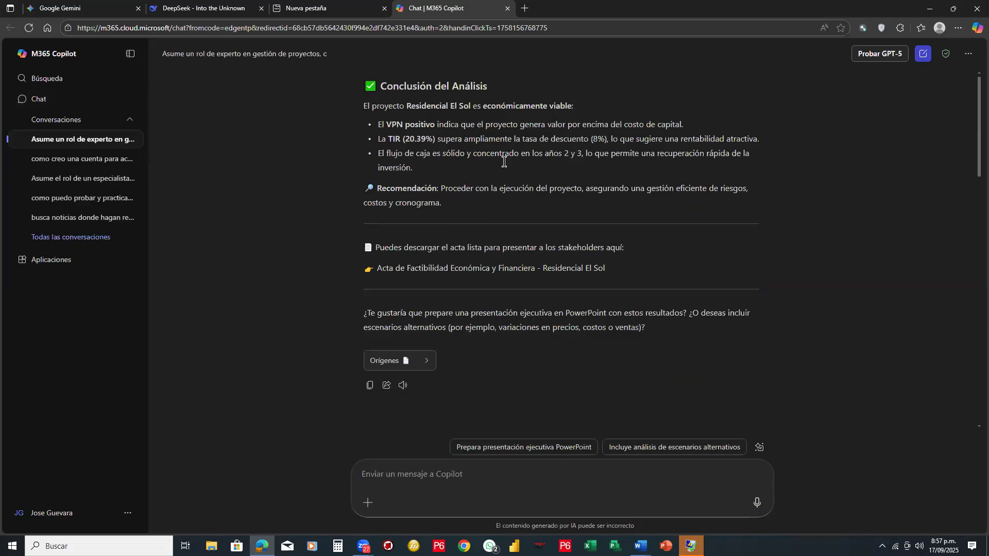
{"action": "scroll", "coordinate": [505, 162], "scroll_direction": "up", "scroll_amount": 15}
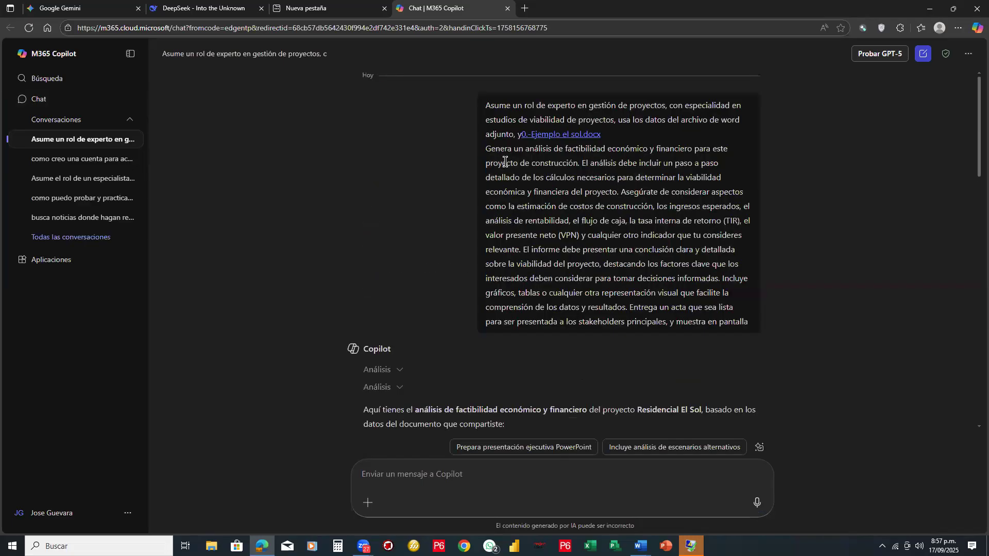
{"action": "scroll", "coordinate": [702, 248], "scroll_direction": "down", "scroll_amount": 5}
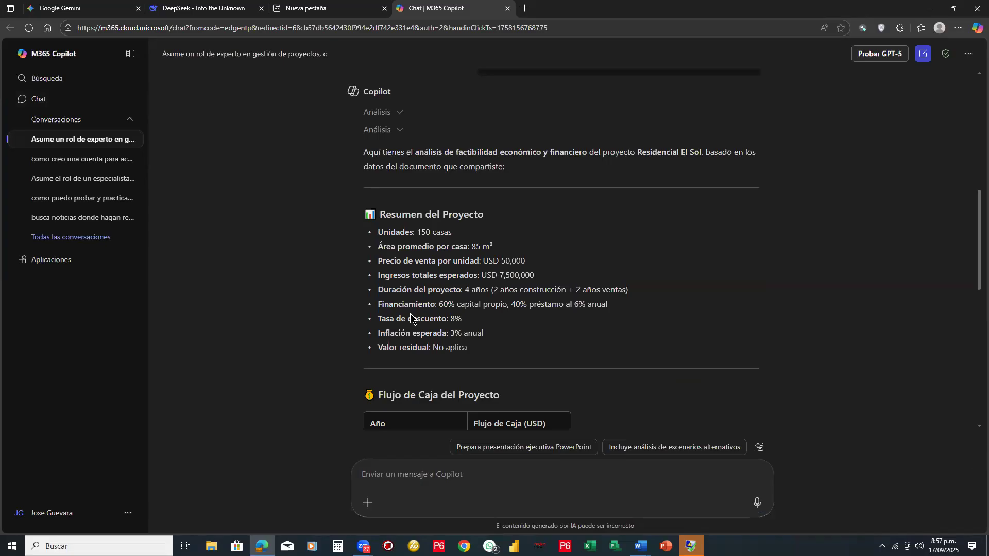
{"action": "scroll", "coordinate": [503, 313], "scroll_direction": "down", "scroll_amount": 3}
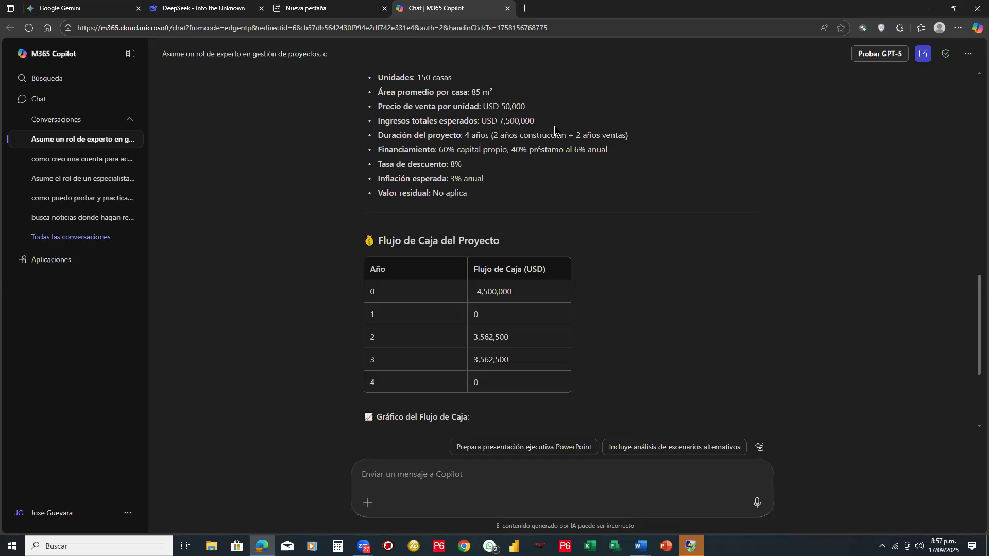
{"action": "scroll", "coordinate": [429, 186], "scroll_direction": "down", "scroll_amount": 5}
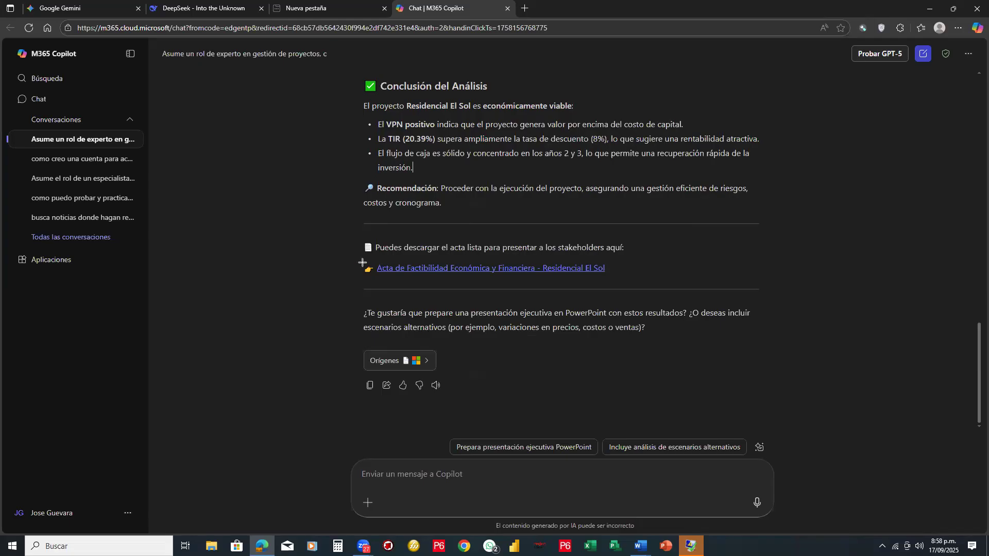
{"action": "mouse_move", "coordinate": [361, 261]}
{"action": "left_mouse_down"}
{"action": "mouse_move", "coordinate": [539, 279]}
{"action": "mouse_move", "coordinate": [613, 275]}
{"action": "left_mouse_up"}
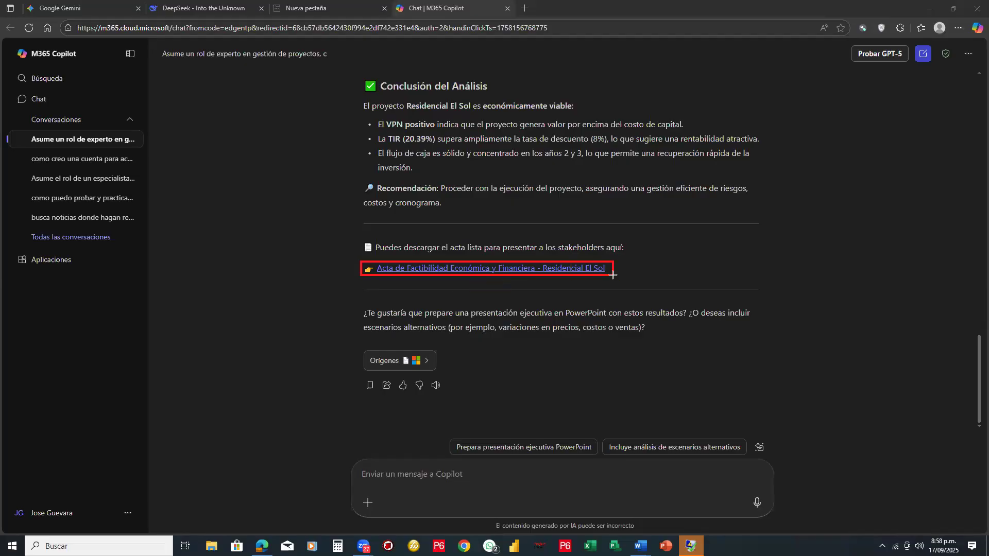
{"action": "left_click", "coordinate": [556, 269]}
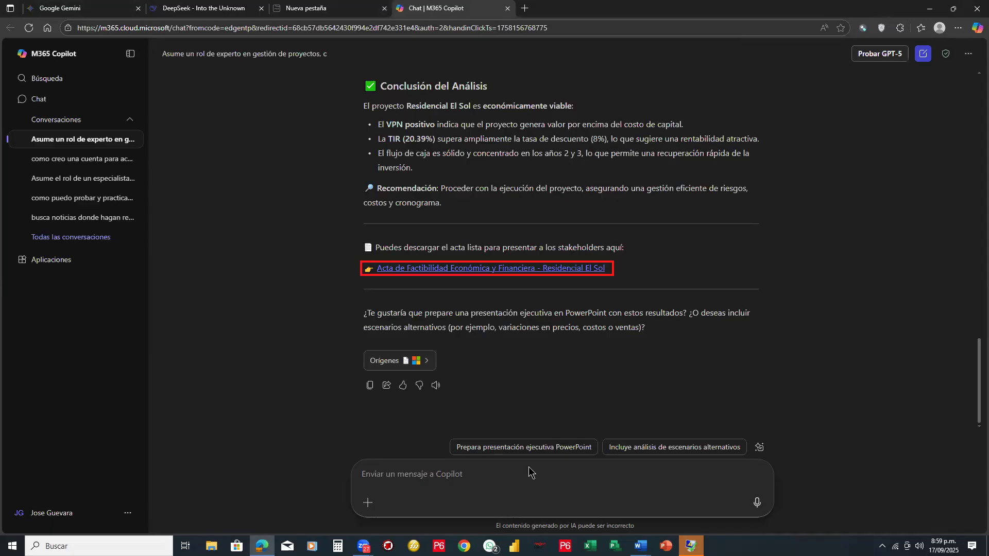
- Send Copilot the request "crea un archivo de word con el informe" and regenerate its interrupted response
{"action": "type", "text": "crea"}
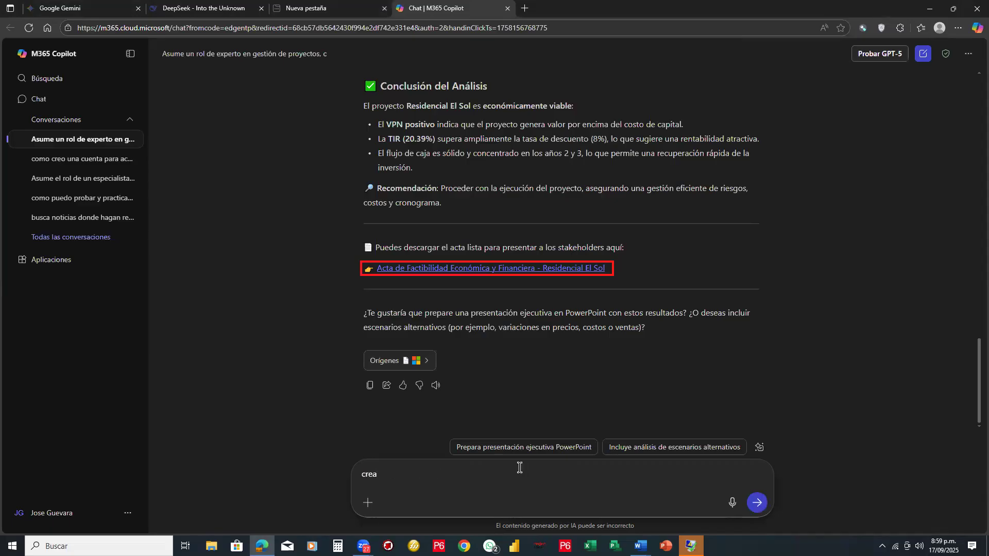
{"action": "type", "text": " un  archivo de wore"}
{"action": "key", "text": "BackSpace"}
{"action": "type", "text": "d"}
{"action": "type", "text": " list"}
{"action": "key", "text": "BackSpace"}
{"action": "key", "text": "BackSpace"}
{"action": "key", "text": "BackSpace"}
{"action": "key", "text": "BackSpace"}
{"action": "type", "text": "c"}
{"action": "type", "text": "on el "}
{"action": "type", "text": "inf"}
{"action": "type", "text": "i"}
{"action": "key", "text": "BackSpace"}
{"action": "type", "text": "orme"}
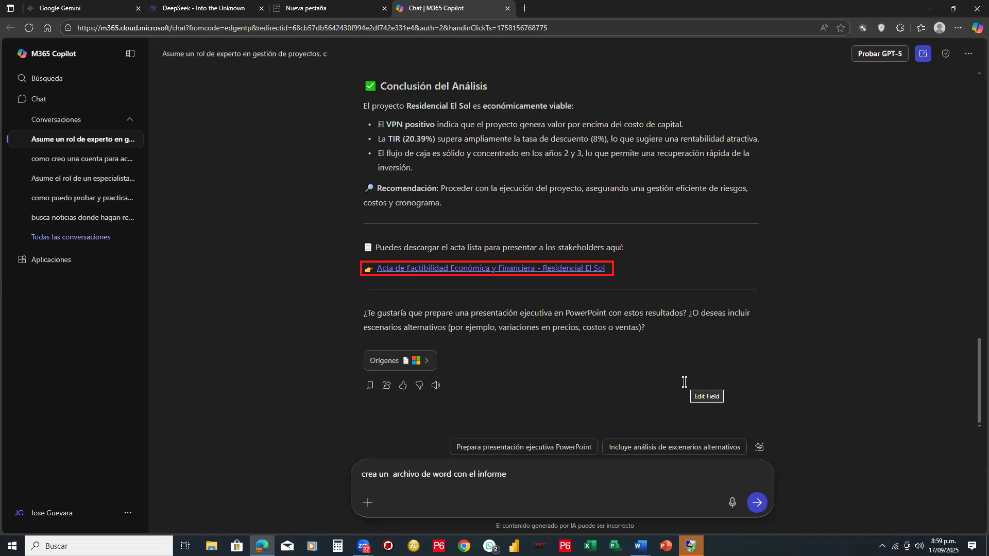
{"action": "key", "text": "Return"}
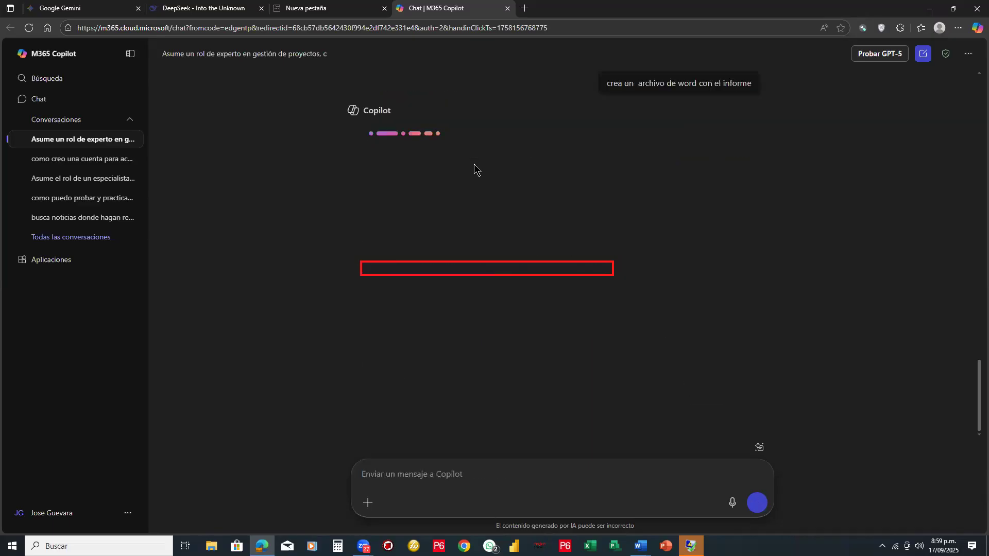
{"action": "left_click", "coordinate": [605, 256]}
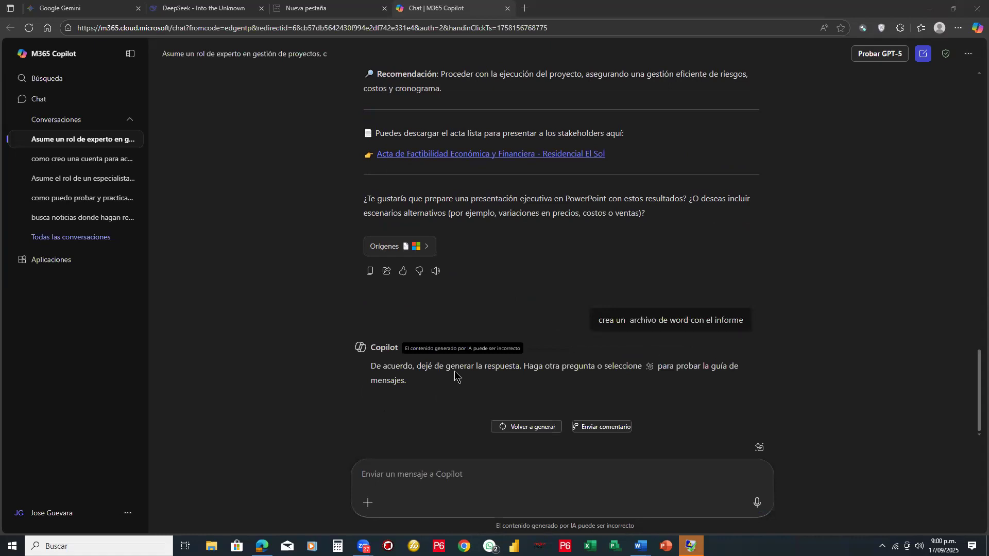
{"action": "left_click", "coordinate": [555, 422]}
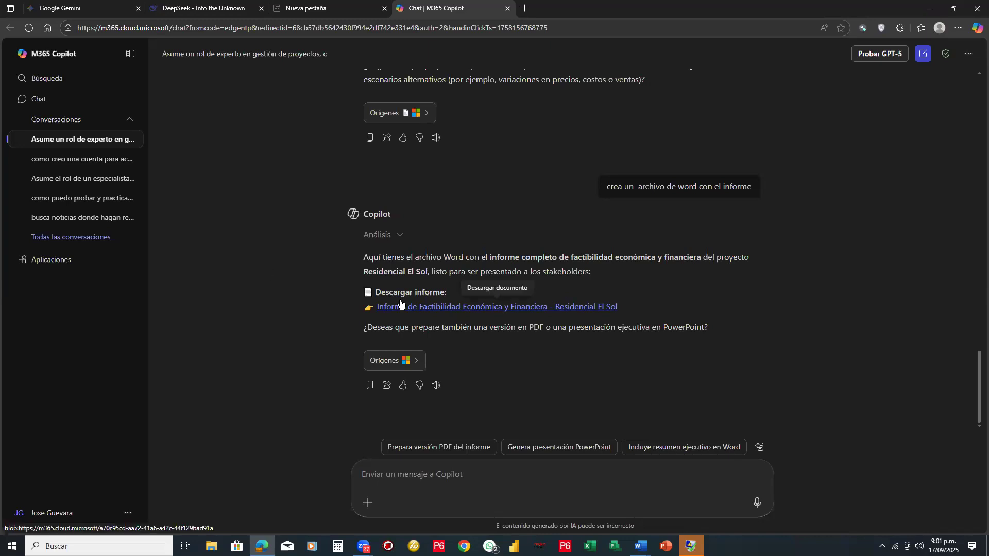
- Download the "Informe de Factibilidad Económica y Financiera - Residencial El Sol" report and open informe_factibilidad_el_sol.docx in Word
{"action": "left_click", "coordinate": [457, 308]}
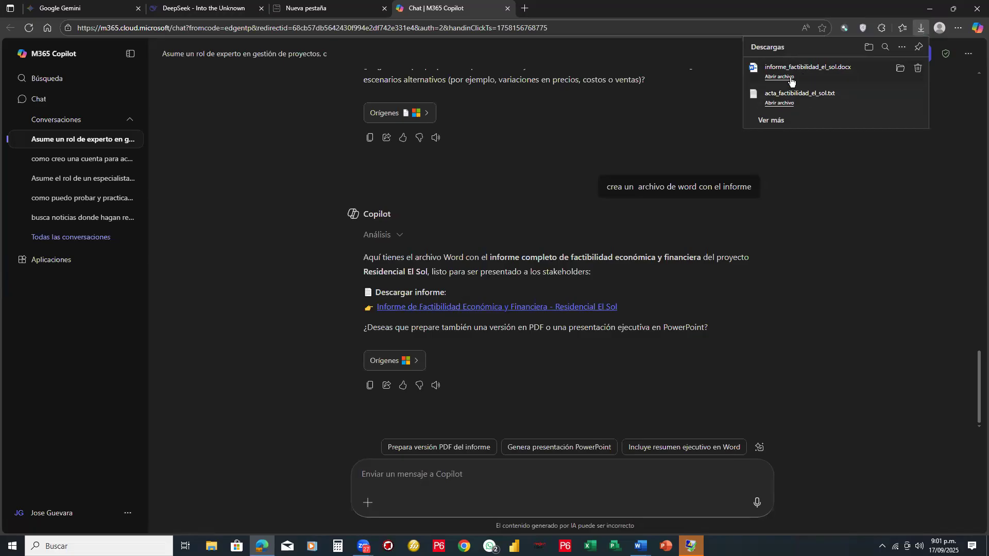
{"action": "left_click", "coordinate": [780, 77]}
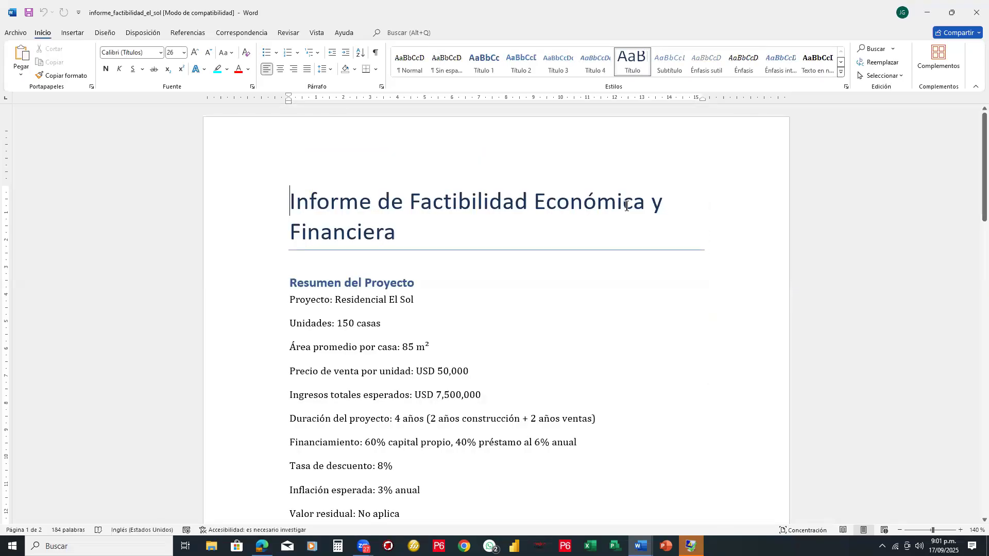
- Examine the report's project summary, cash flow table and chart, key financial indicators and conclusion, and close the document
{"action": "scroll", "coordinate": [627, 207], "scroll_direction": "down", "scroll_amount": 1}
{"action": "scroll", "coordinate": [626, 206], "scroll_direction": "down", "scroll_amount": 1}
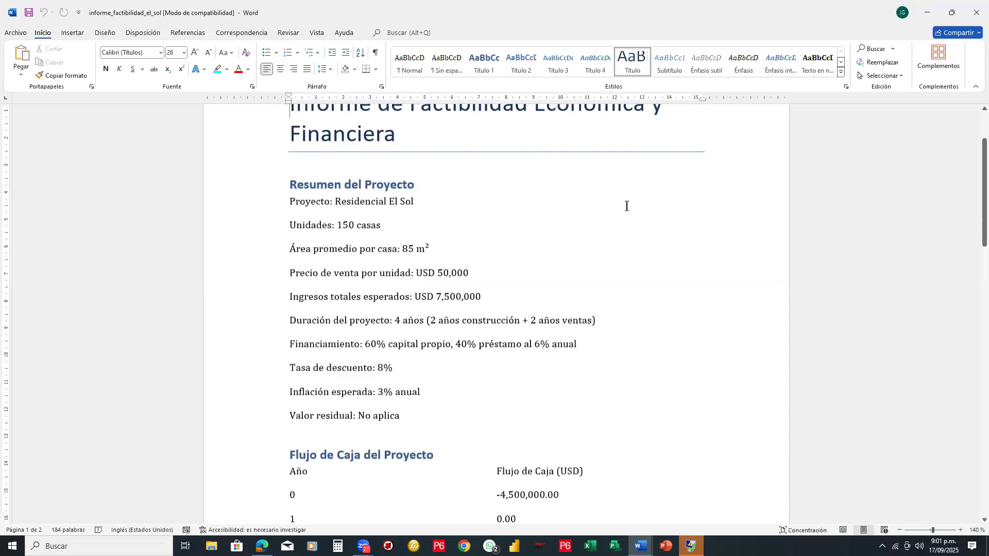
{"action": "scroll", "coordinate": [627, 206], "scroll_direction": "down", "scroll_amount": 10}
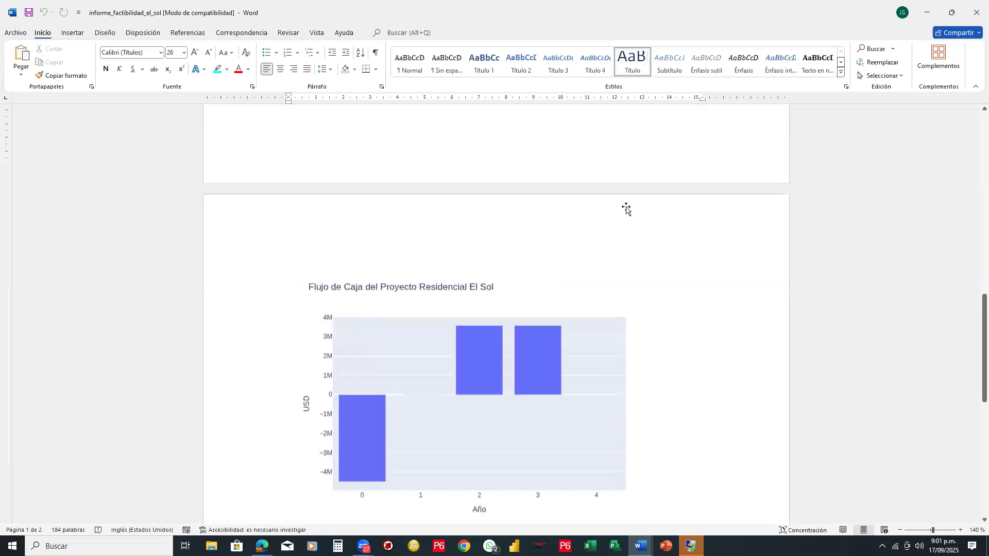
{"action": "scroll", "coordinate": [626, 208], "scroll_direction": "down", "scroll_amount": 2}
{"action": "scroll", "coordinate": [422, 236], "scroll_direction": "down", "scroll_amount": 2}
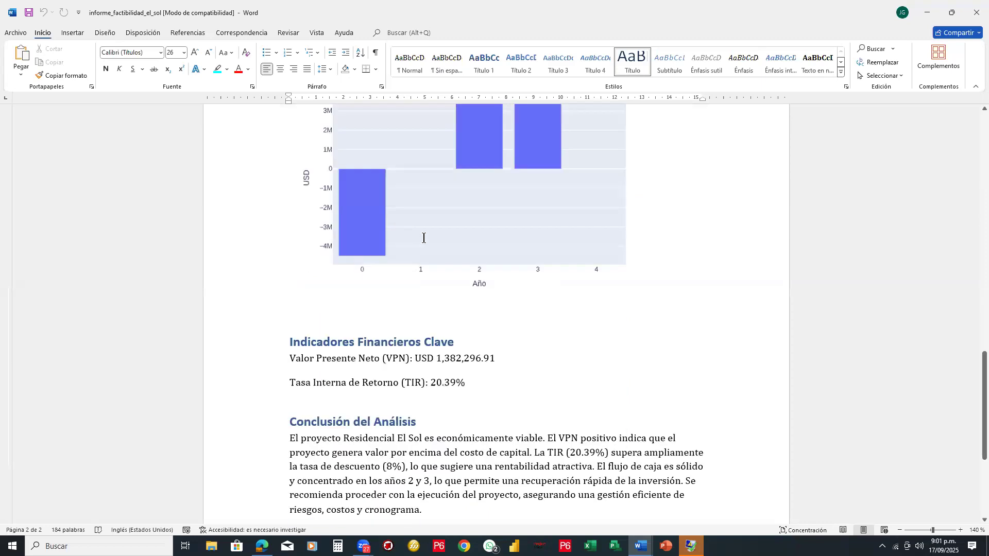
{"action": "scroll", "coordinate": [480, 236], "scroll_direction": "down", "scroll_amount": 2}
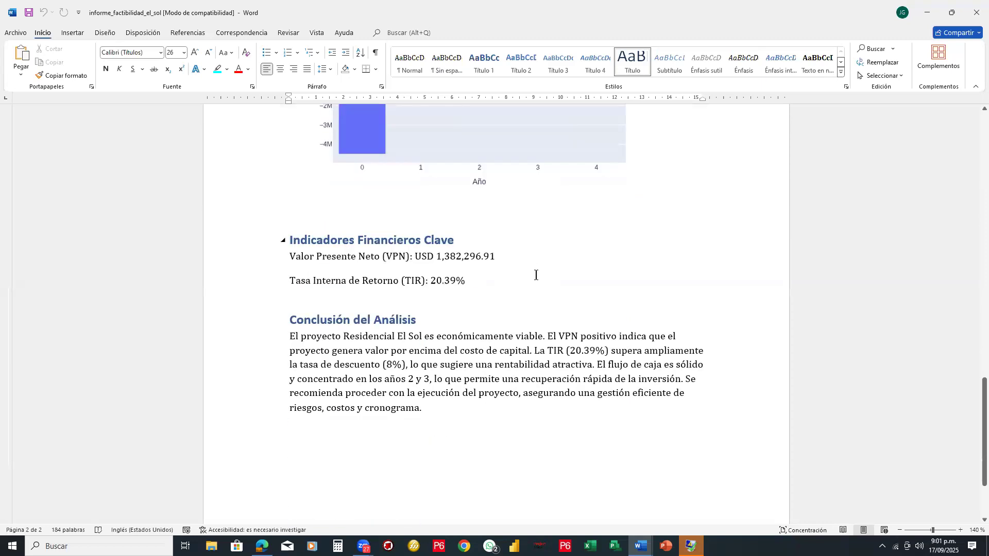
{"action": "scroll", "coordinate": [535, 275], "scroll_direction": "down", "scroll_amount": 1}
{"action": "scroll", "coordinate": [536, 276], "scroll_direction": "down", "scroll_amount": 1}
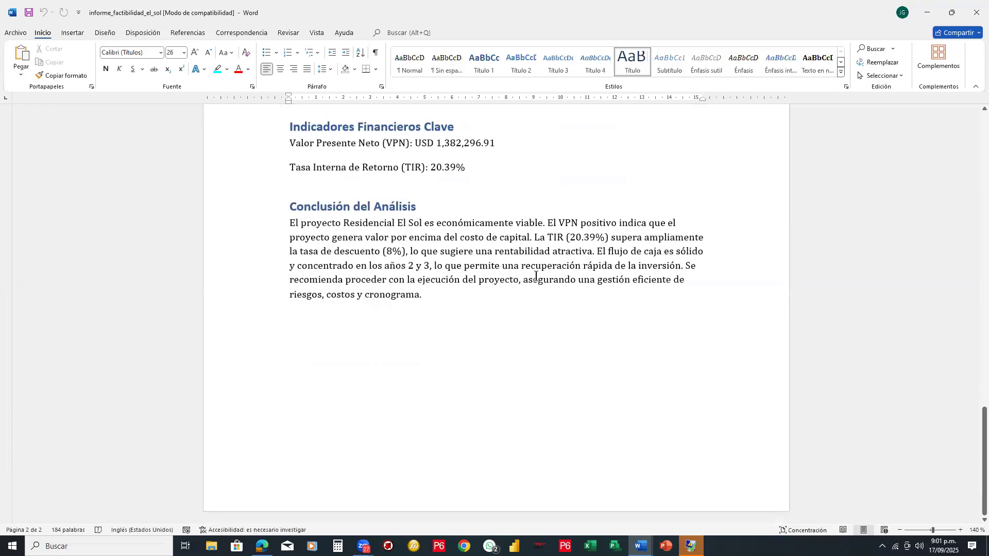
{"action": "scroll", "coordinate": [417, 282], "scroll_direction": "up", "scroll_amount": 2}
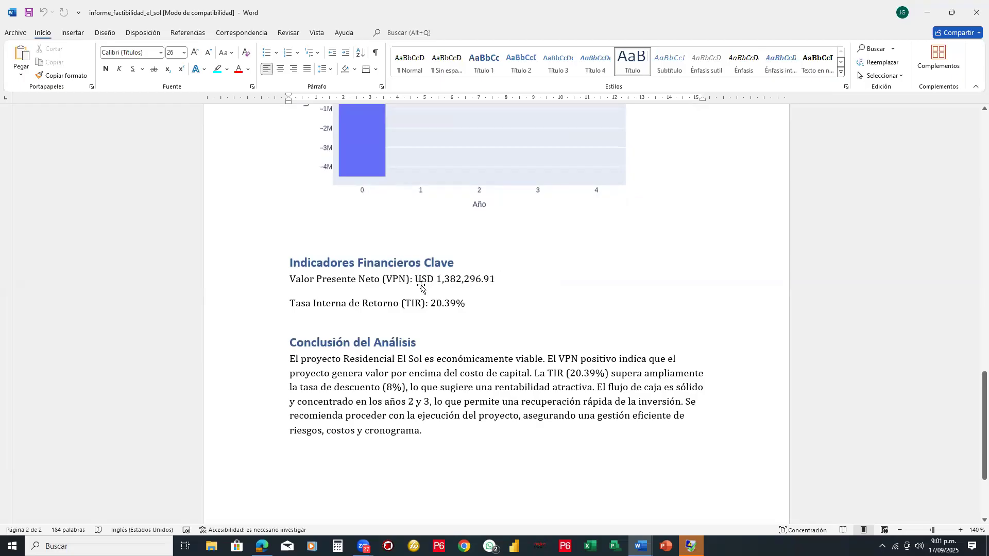
{"action": "scroll", "coordinate": [421, 287], "scroll_direction": "up", "scroll_amount": 1}
{"action": "scroll", "coordinate": [422, 287], "scroll_direction": "up", "scroll_amount": 4}
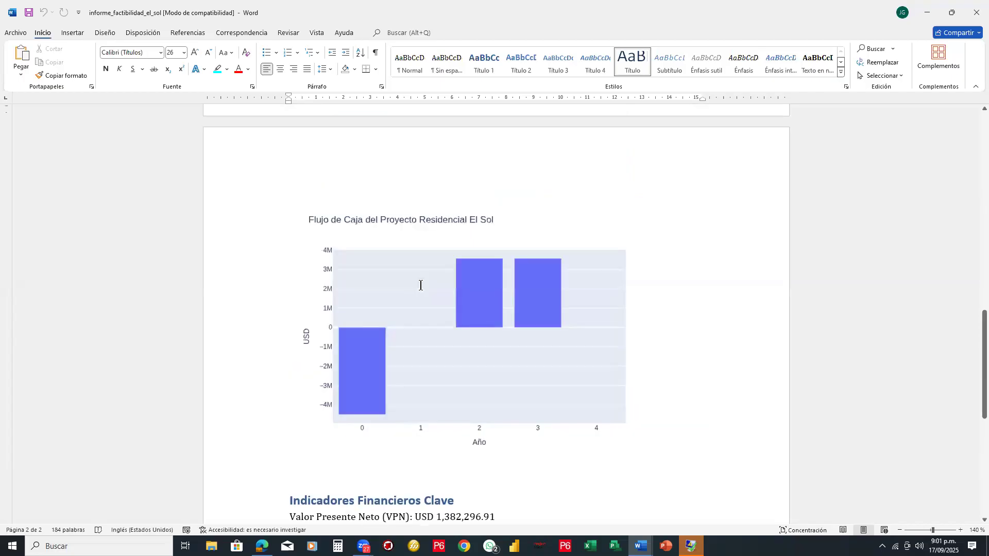
{"action": "scroll", "coordinate": [420, 285], "scroll_direction": "up", "scroll_amount": 4}
{"action": "scroll", "coordinate": [421, 286], "scroll_direction": "up", "scroll_amount": 6}
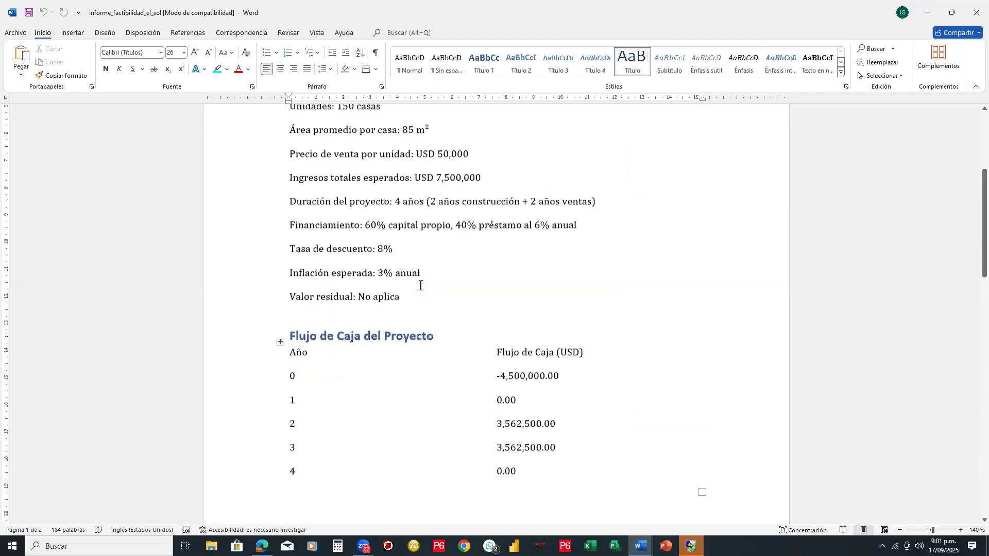
{"action": "scroll", "coordinate": [421, 285], "scroll_direction": "up", "scroll_amount": 4}
{"action": "scroll", "coordinate": [420, 286], "scroll_direction": "down", "scroll_amount": 2}
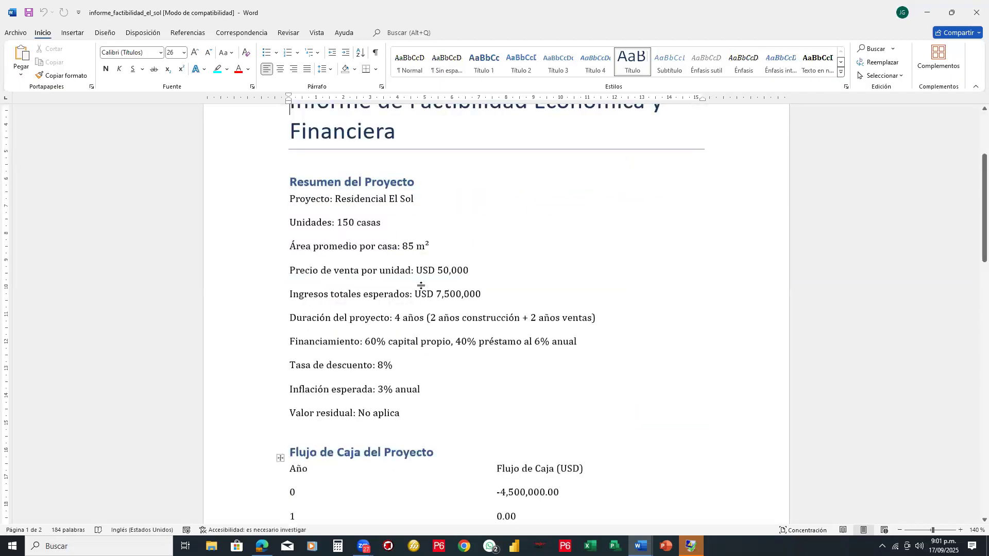
{"action": "scroll", "coordinate": [420, 285], "scroll_direction": "down", "scroll_amount": 3}
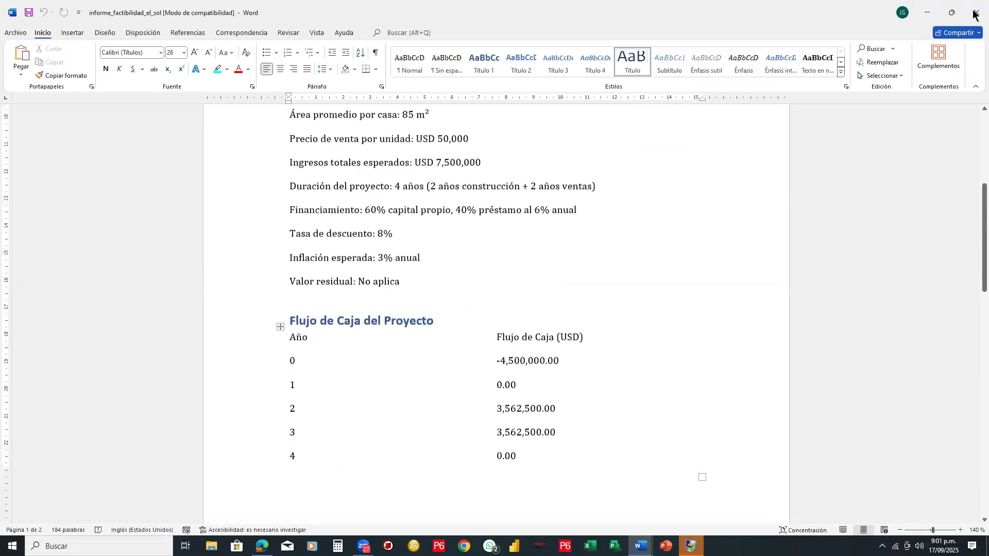
{"action": "scroll", "coordinate": [975, 14], "scroll_direction": "down", "scroll_amount": 7}
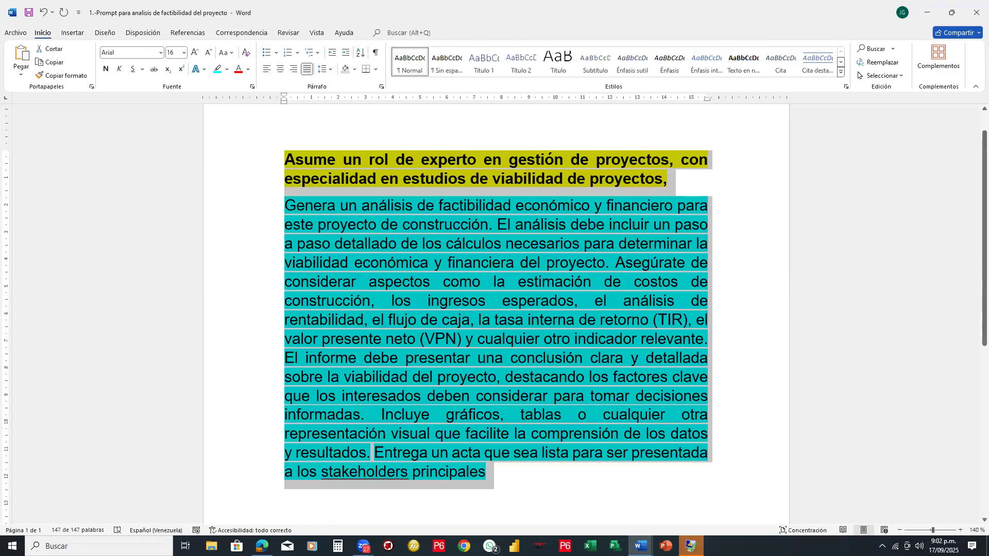
- Return to the Copilot chat in the browser and copy the full text of the submitted feasibility analysis prompt
{"action": "left_click", "coordinate": [260, 545]}
{"action": "scroll", "coordinate": [457, 198], "scroll_direction": "up", "scroll_amount": 8}
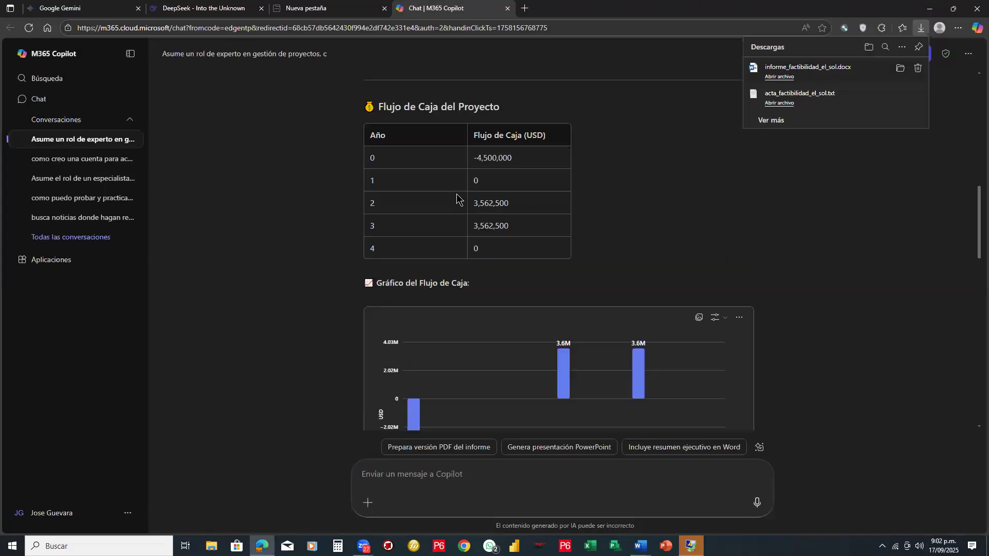
{"action": "scroll", "coordinate": [457, 198], "scroll_direction": "up", "scroll_amount": 5}
{"action": "scroll", "coordinate": [751, 246], "scroll_direction": "up", "scroll_amount": 4}
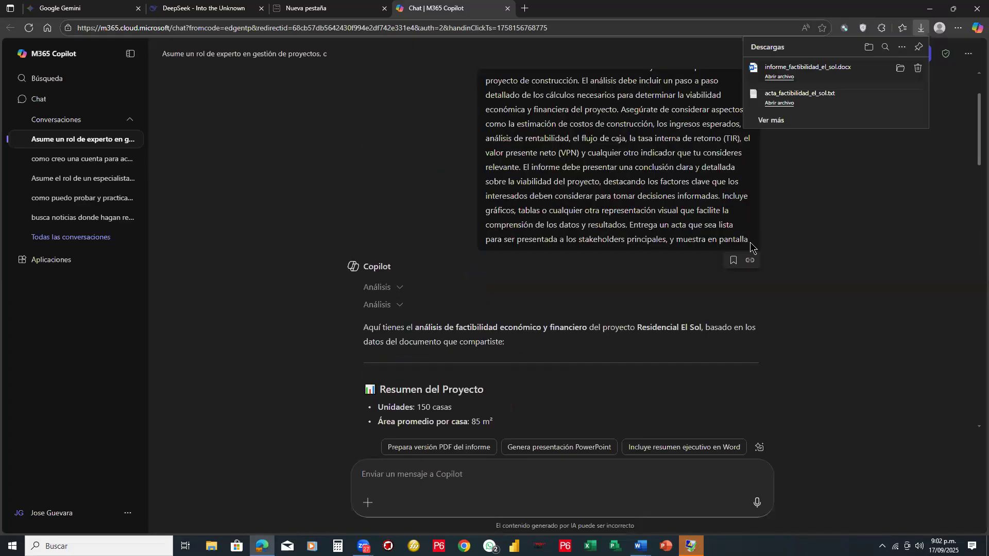
{"action": "left_click_drag", "start_coordinate": [751, 246], "coordinate": [490, 92]}
{"action": "key", "text": "ctrl+c"}
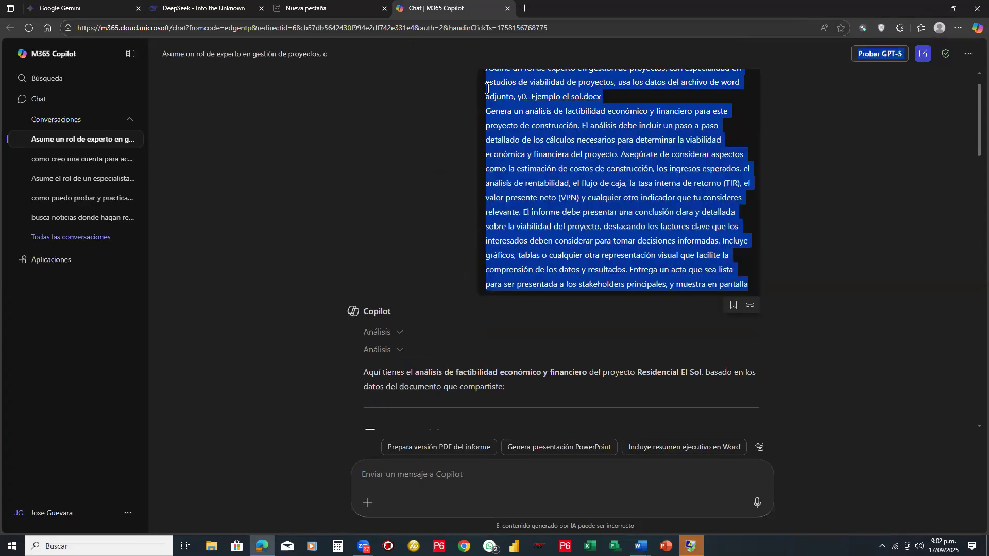
{"action": "scroll", "coordinate": [489, 128], "scroll_direction": "up", "scroll_amount": 1}
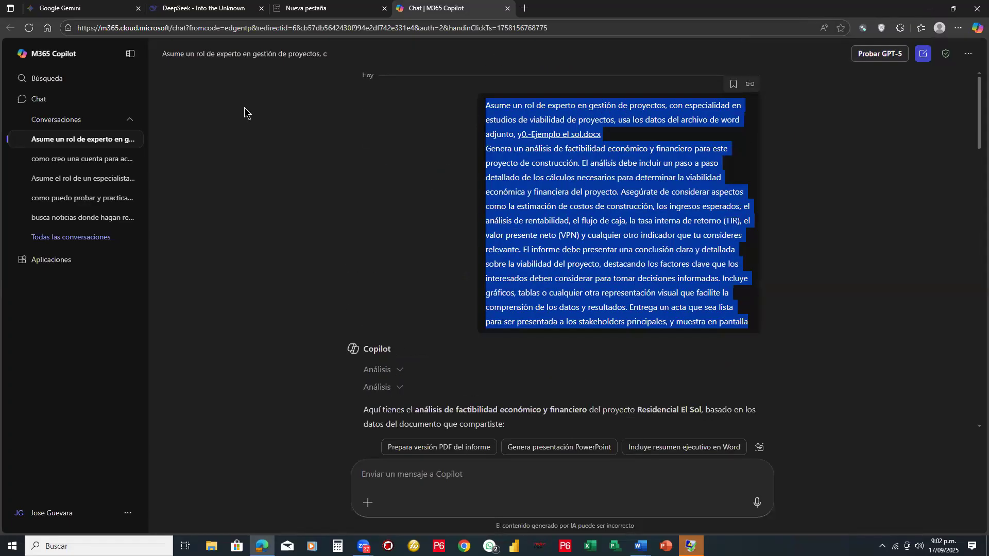
- Switch to DeepSeek, paste the copied prompt into a new message and delete the stray file name "0.-Ejemplo el sol.docx" from it
{"action": "left_click", "coordinate": [233, 14]}
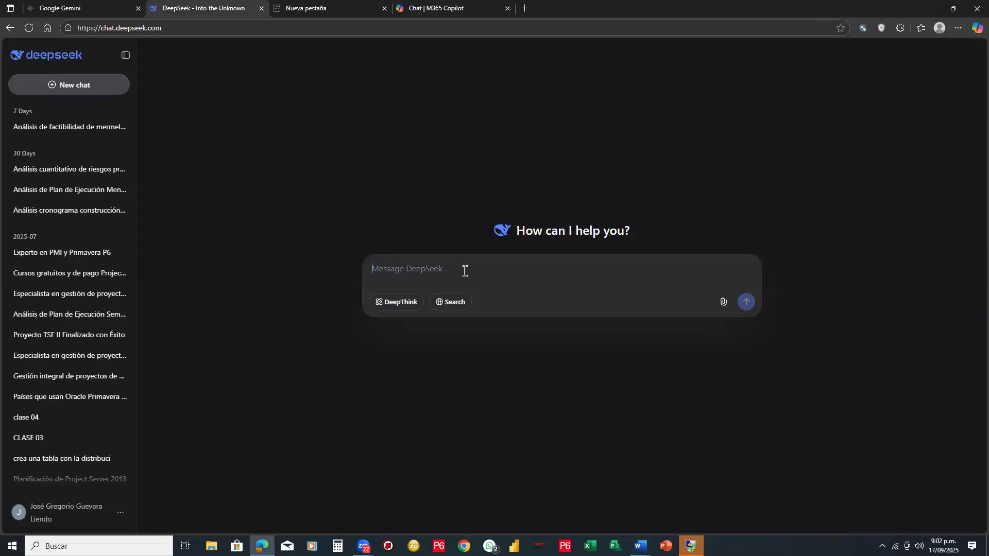
{"action": "key", "text": "ctrl+v"}
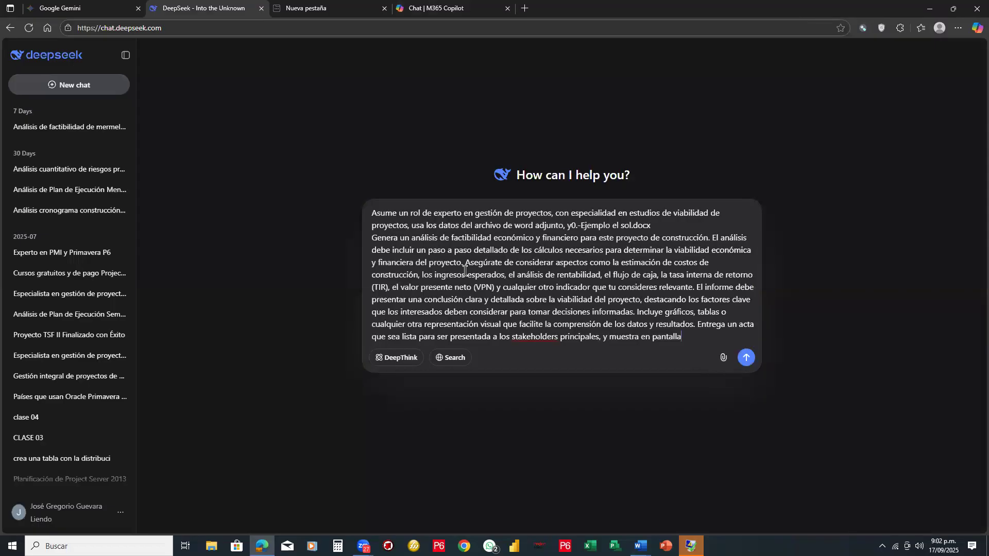
{"action": "left_click_drag", "start_coordinate": [651, 226], "coordinate": [570, 224]}
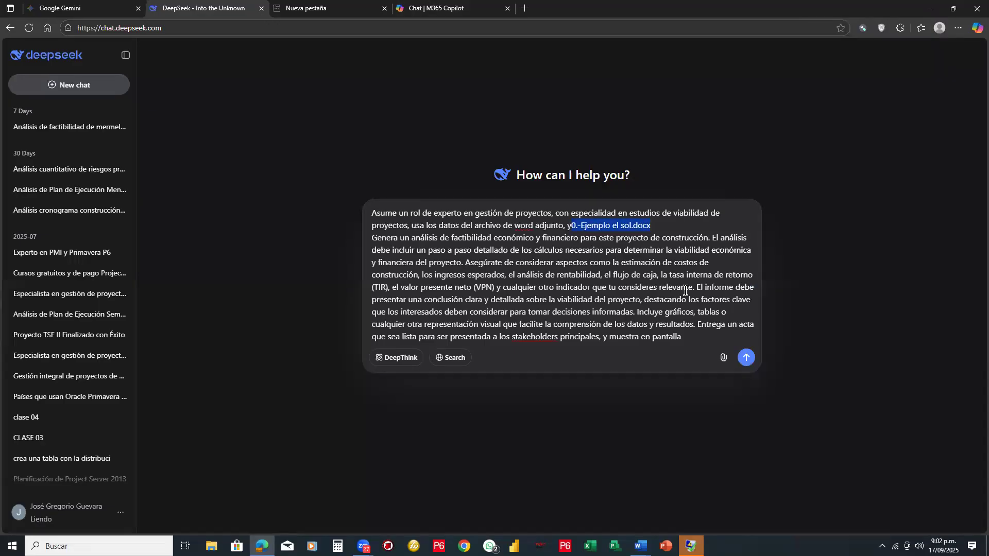
{"action": "key", "text": "BackSpace"}
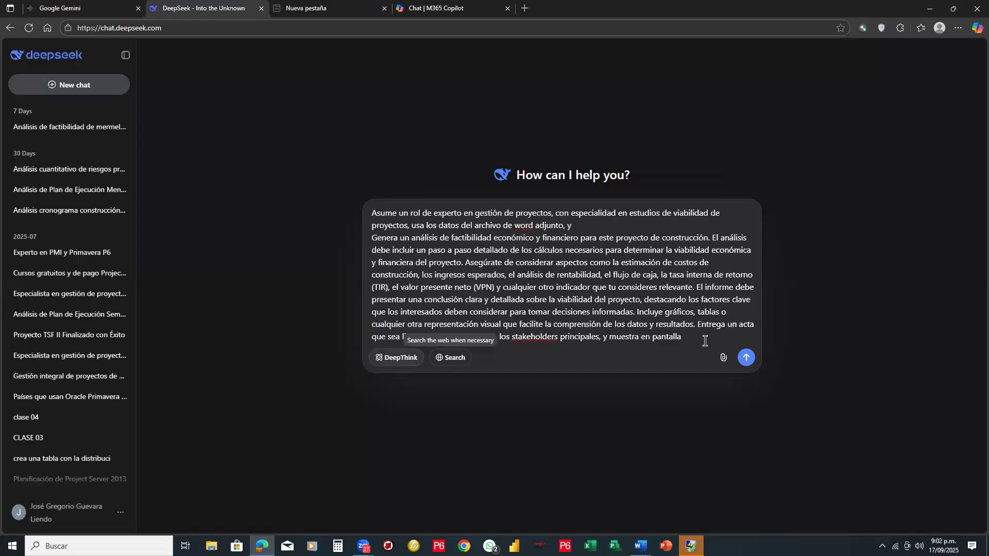
- Attach the document "0.-Ejemplo el sol" from the "IA para gestion de proyectos" folder to the DeepSeek message
{"action": "left_click", "coordinate": [723, 360]}
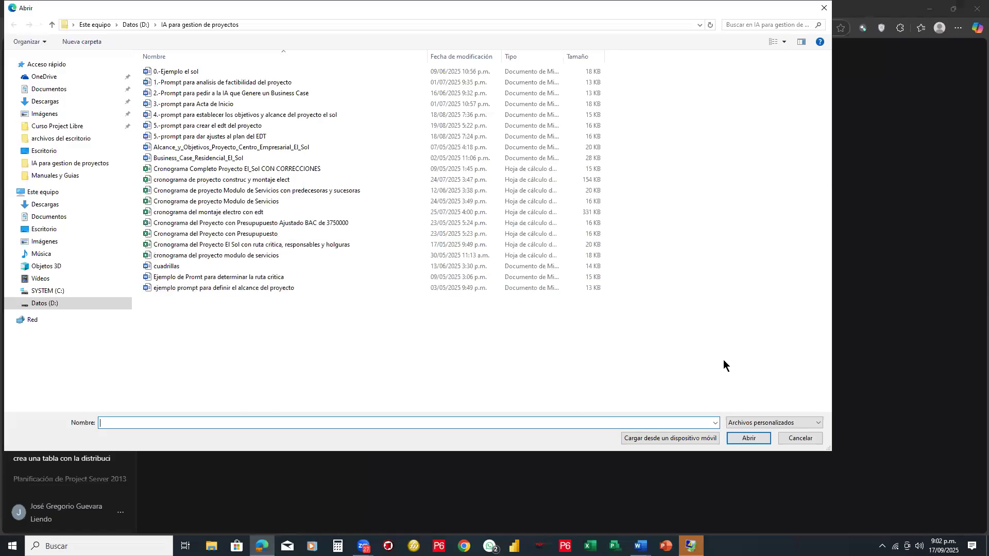
{"action": "double_click", "coordinate": [186, 72]}
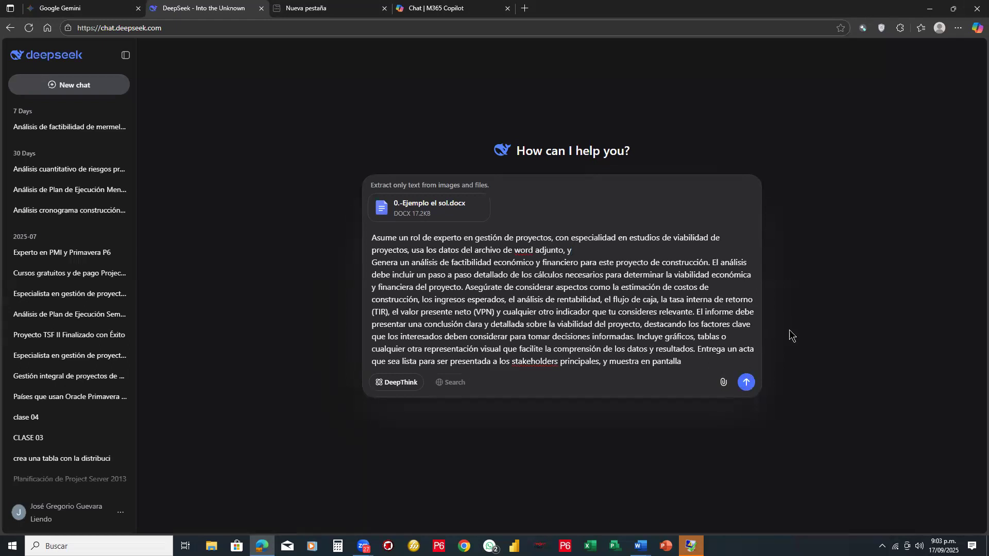
- Submit the feasibility analysis prompt with the attached document to DeepSeek and close the empty browser tab
{"action": "key", "text": "Return"}
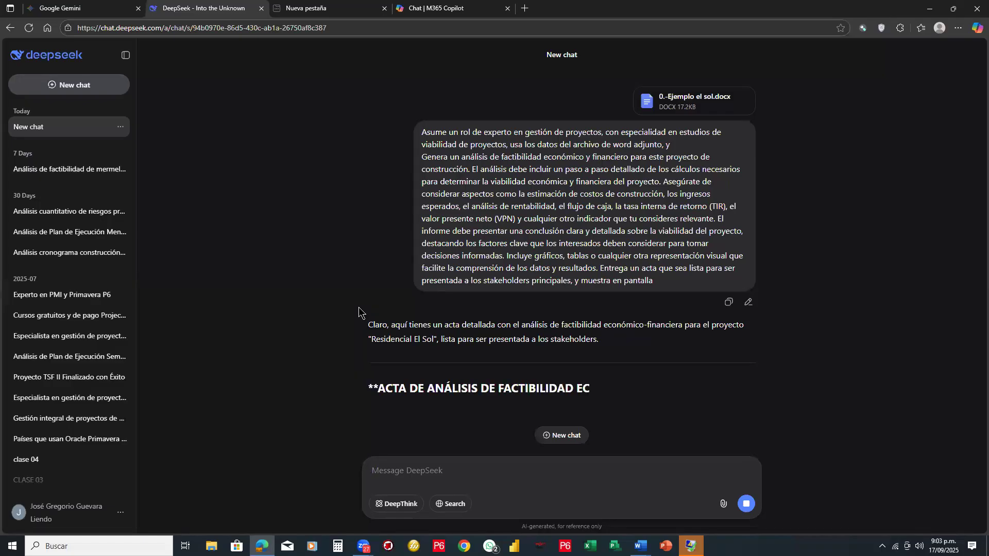
{"action": "left_click", "coordinate": [383, 8]}
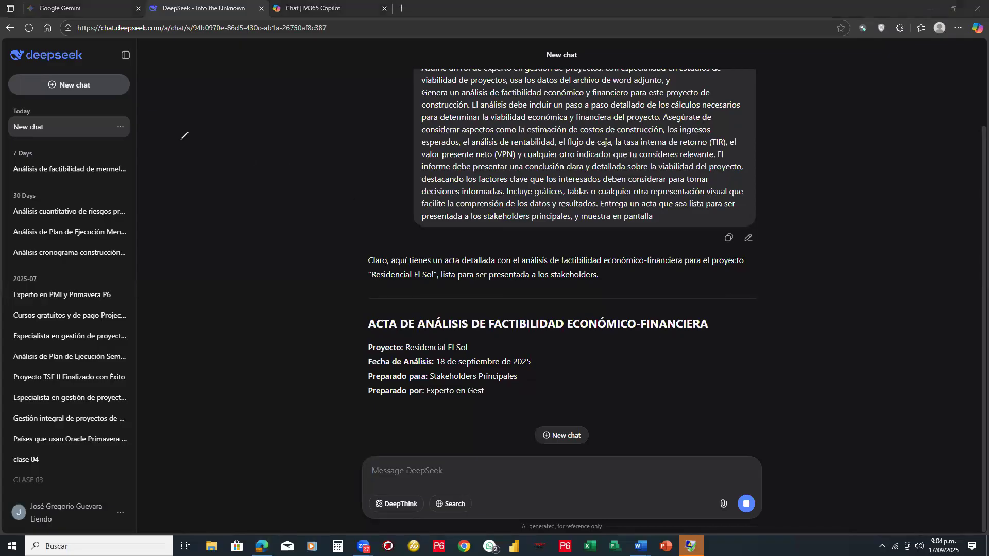
- Handwrite "INICIO" and "1.-" in red beside the DeepSeek chat and draw an arrow to the message box
{"action": "mouse_move", "coordinate": [180, 144]}
{"action": "left_mouse_down"}
{"action": "mouse_move", "coordinate": [198, 161]}
{"action": "mouse_move", "coordinate": [215, 150]}
{"action": "left_mouse_up"}
{"action": "left_click", "coordinate": [202, 160]}
{"action": "mouse_move", "coordinate": [176, 85]}
{"action": "left_mouse_down"}
{"action": "mouse_move", "coordinate": [176, 101]}
{"action": "mouse_move", "coordinate": [207, 109]}
{"action": "mouse_move", "coordinate": [175, 86]}
{"action": "mouse_move", "coordinate": [207, 102]}
{"action": "mouse_move", "coordinate": [233, 75]}
{"action": "mouse_move", "coordinate": [236, 92]}
{"action": "mouse_move", "coordinate": [245, 72]}
{"action": "left_mouse_up"}
{"action": "left_click", "coordinate": [185, 94]}
{"action": "left_click", "coordinate": [222, 79]}
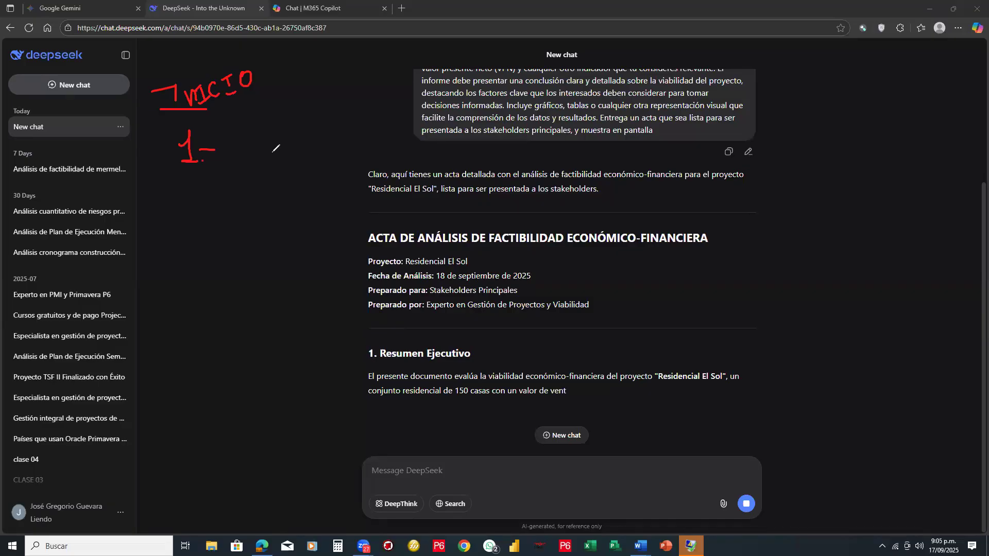
{"action": "mouse_move", "coordinate": [262, 213]}
{"action": "left_mouse_down"}
{"action": "mouse_move", "coordinate": [234, 442]}
{"action": "mouse_move", "coordinate": [402, 477]}
{"action": "left_mouse_up"}
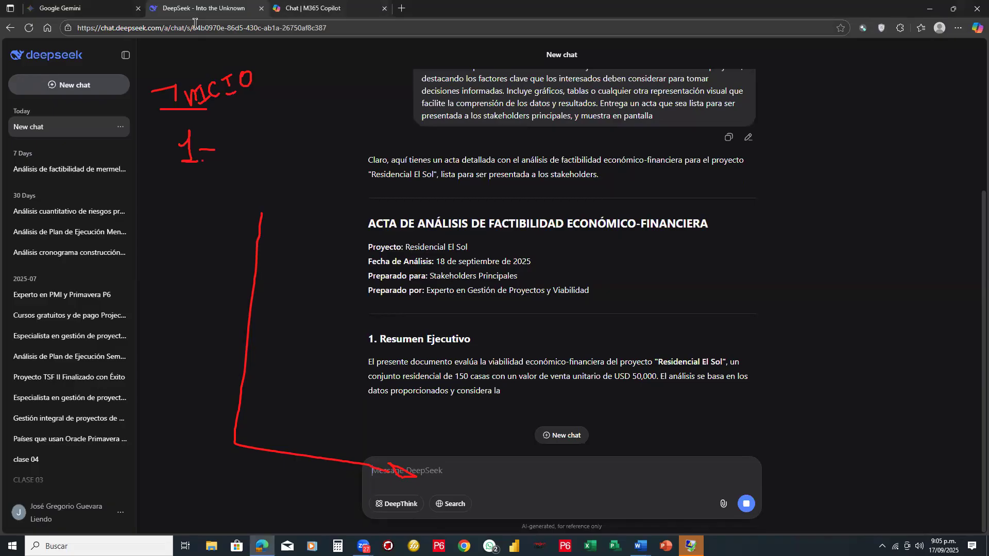
- Close the M365 Copilot chat tab and clear the red annotations from the screen
{"action": "left_click", "coordinate": [385, 8]}
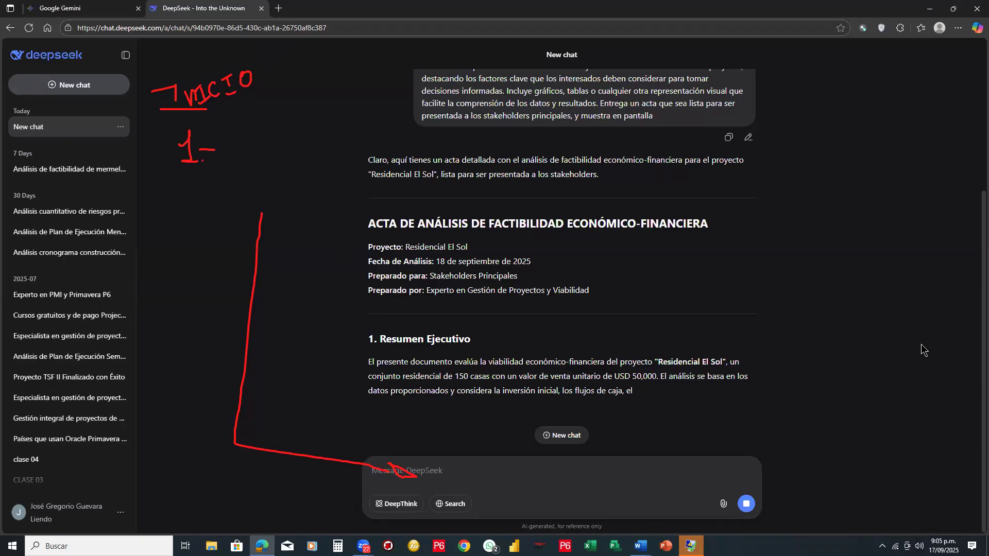
{"action": "key", "text": "Escape"}
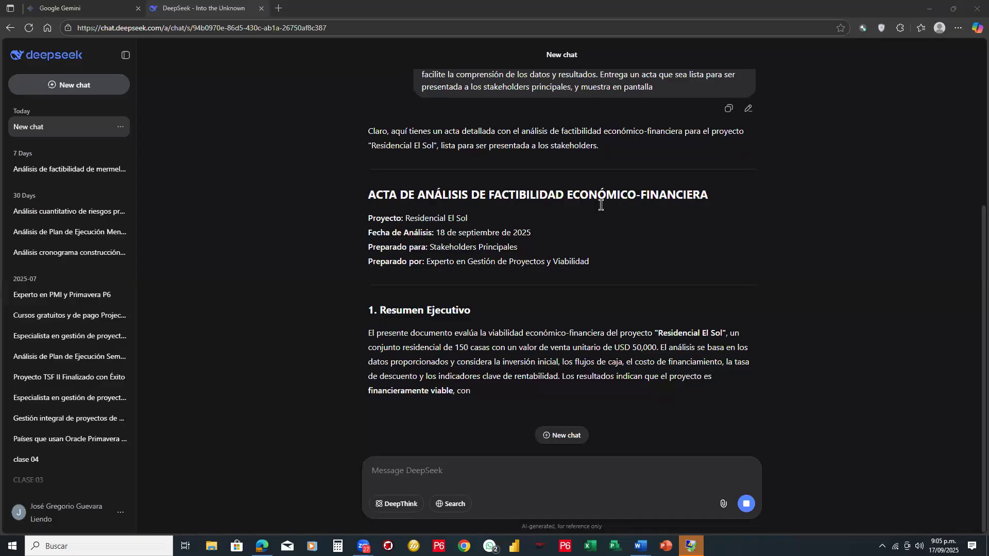
- Mark the generated DeepSeek response with a red curly brace and an arrow, and erase the marks
{"action": "mouse_move", "coordinate": [360, 120]}
{"action": "left_mouse_down"}
{"action": "mouse_move", "coordinate": [344, 157]}
{"action": "mouse_move", "coordinate": [342, 407]}
{"action": "left_mouse_up"}
{"action": "left_click_drag", "start_coordinate": [339, 462], "coordinate": [349, 472]}
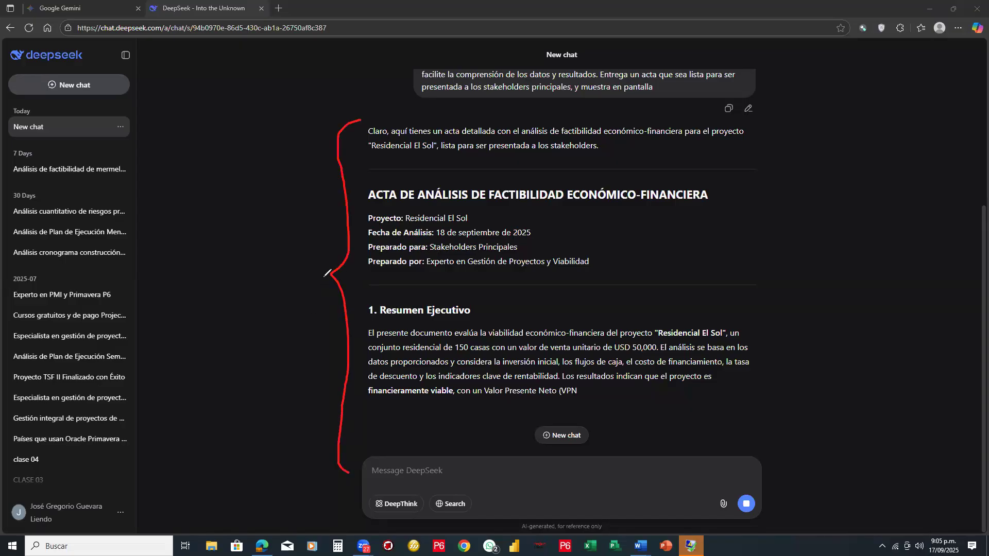
{"action": "mouse_move", "coordinate": [312, 274]}
{"action": "left_mouse_down"}
{"action": "mouse_move", "coordinate": [324, 278]}
{"action": "mouse_move", "coordinate": [298, 268]}
{"action": "mouse_move", "coordinate": [315, 269]}
{"action": "left_mouse_up"}
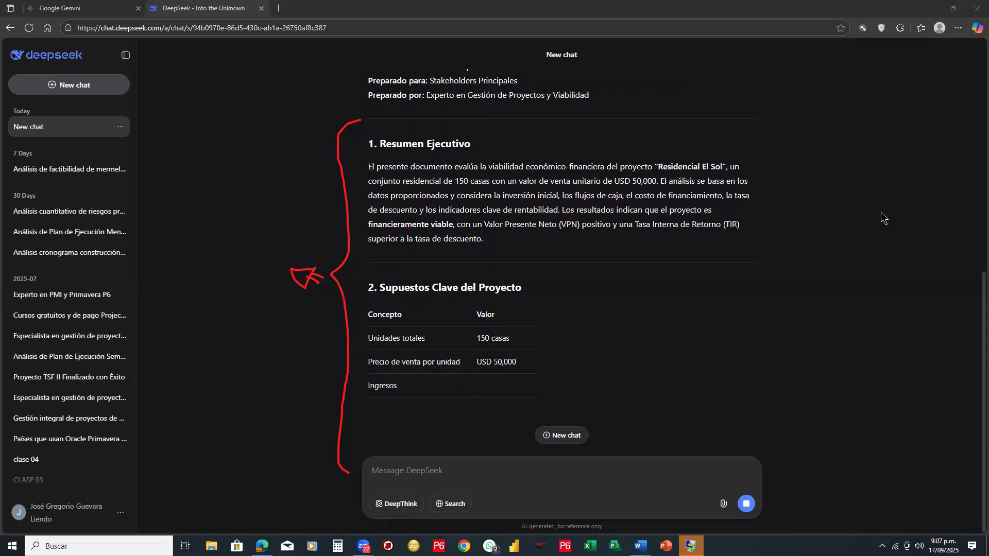
{"action": "left_click_drag", "start_coordinate": [332, 289], "coordinate": [299, 283]}
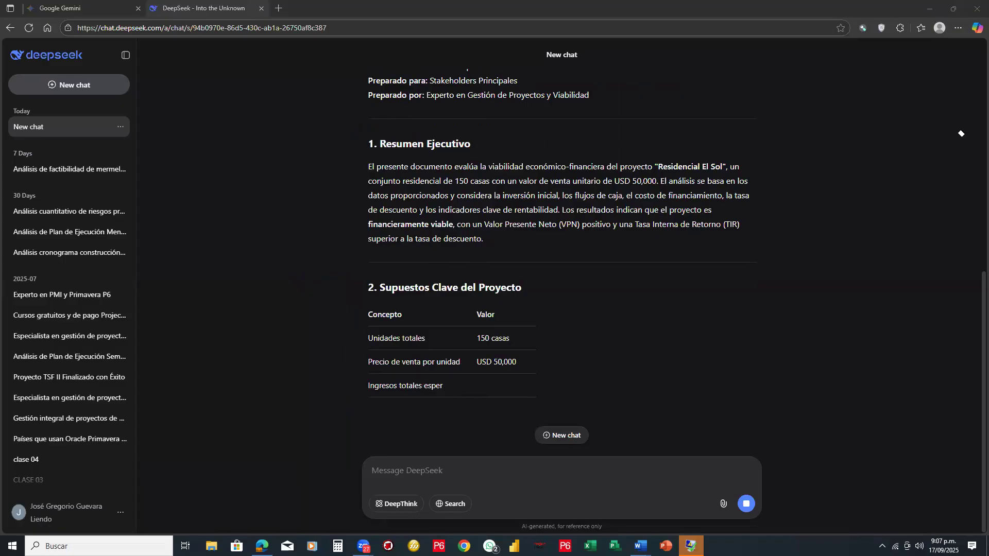
- Handwrite the red note "AF → B.C." beside the DeepSeek response
{"action": "mouse_move", "coordinate": [169, 202]}
{"action": "left_mouse_down"}
{"action": "mouse_move", "coordinate": [168, 221]}
{"action": "mouse_move", "coordinate": [182, 199]}
{"action": "mouse_move", "coordinate": [208, 196]}
{"action": "mouse_move", "coordinate": [204, 202]}
{"action": "mouse_move", "coordinate": [223, 180]}
{"action": "mouse_move", "coordinate": [223, 196]}
{"action": "mouse_move", "coordinate": [242, 188]}
{"action": "left_mouse_up"}
{"action": "left_click", "coordinate": [174, 203]}
{"action": "left_click", "coordinate": [234, 191]}
{"action": "left_click", "coordinate": [250, 187]}
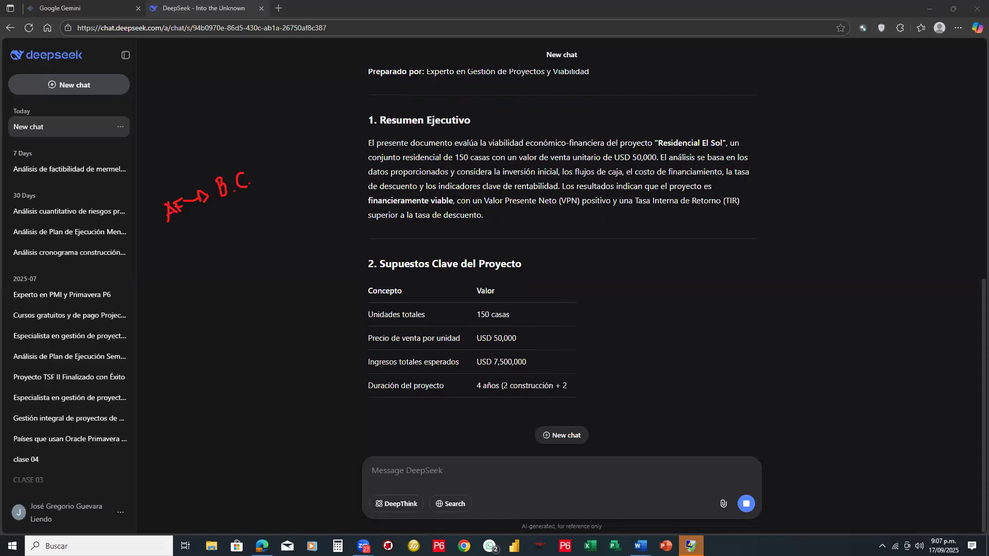
- View the Word document "1.-Prompt para analisis de factibilidad del proyecto" and return to the DeepSeek chat
{"action": "mouse_move", "coordinate": [641, 546]}
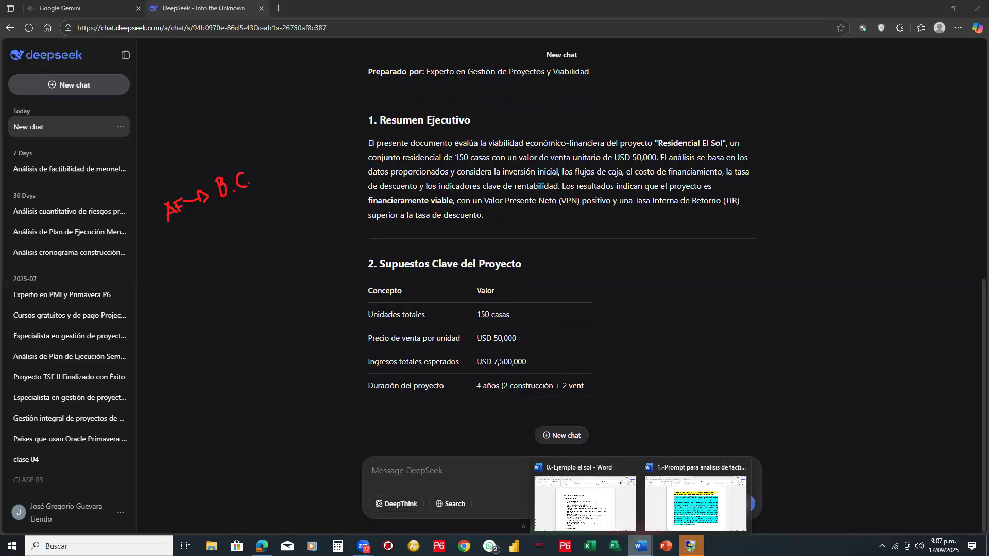
{"action": "left_click", "coordinate": [694, 521]}
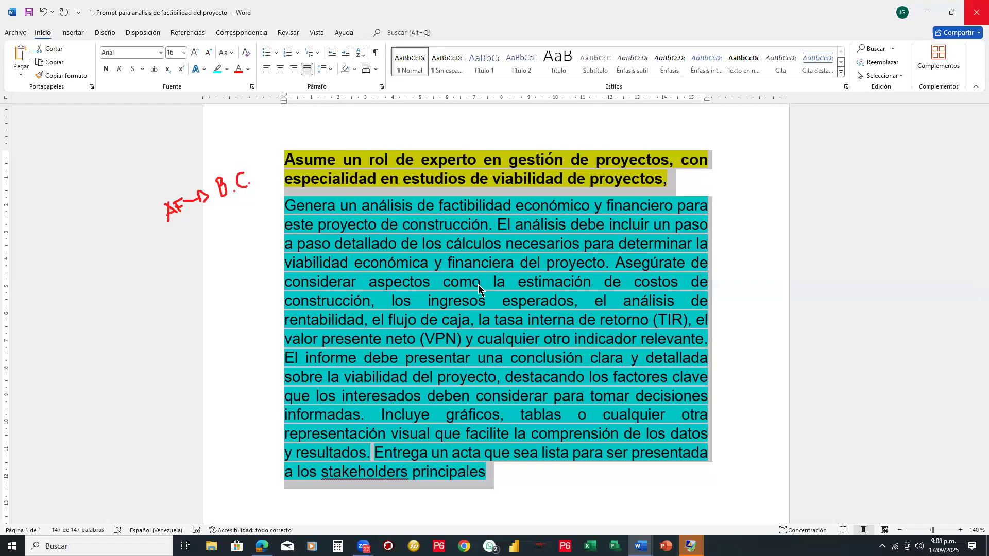
{"action": "key", "text": "alt+Tab"}
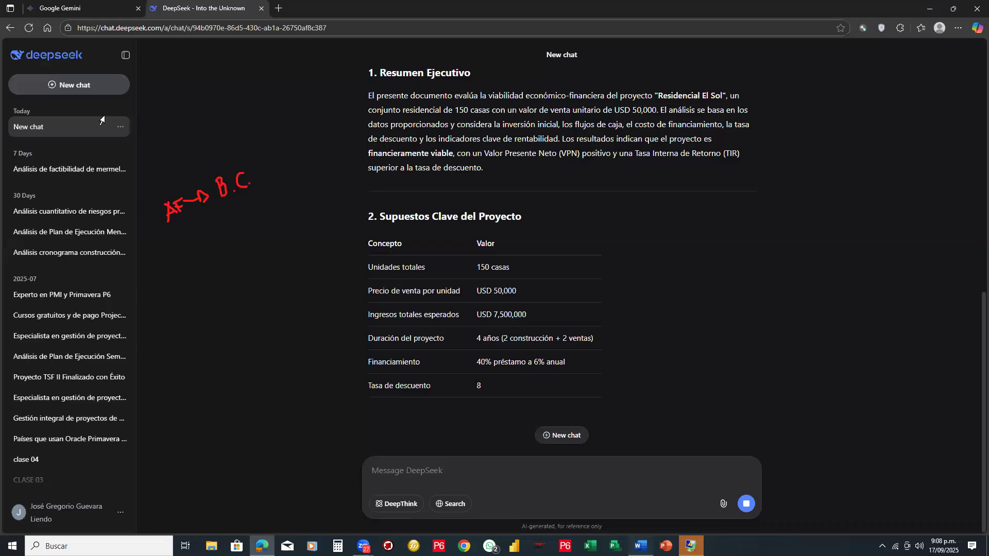
- In Word, open "2.-Prompt para pedir a la IA que Genere un Business Case" from the "IA para gestion de proyectos" folder and erase the red note
{"action": "key", "text": "alt+Tab"}
{"action": "left_click", "coordinate": [16, 33]}
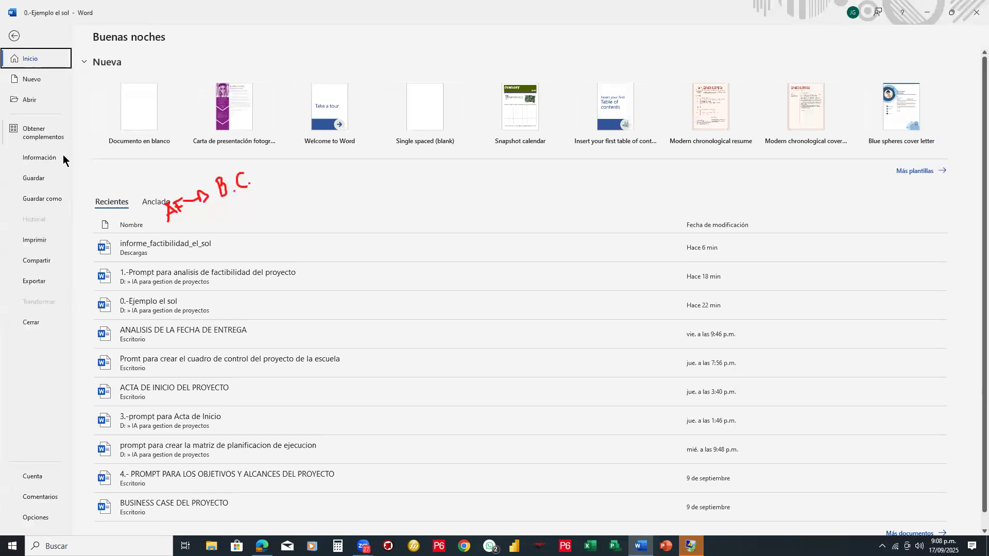
{"action": "left_click", "coordinate": [44, 101]}
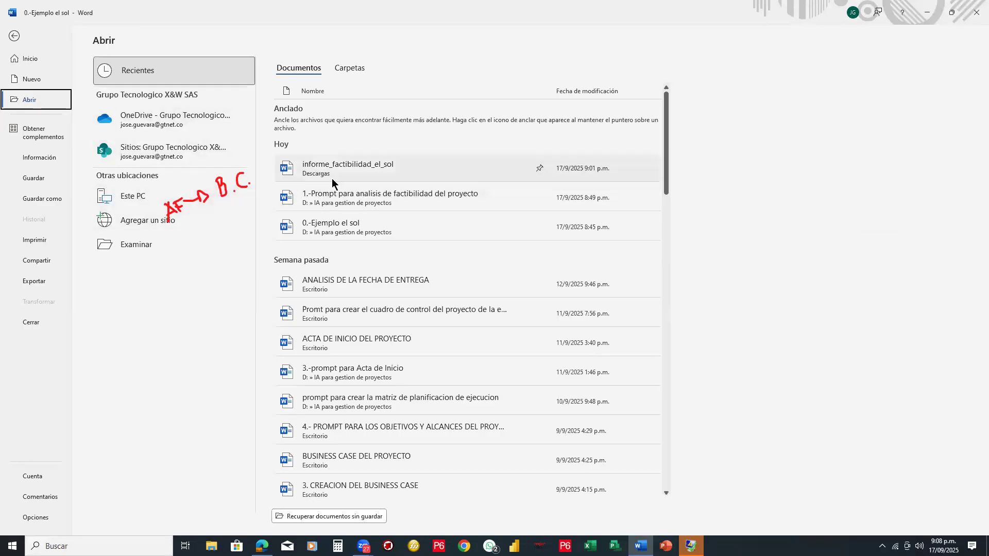
{"action": "left_click", "coordinate": [146, 240]}
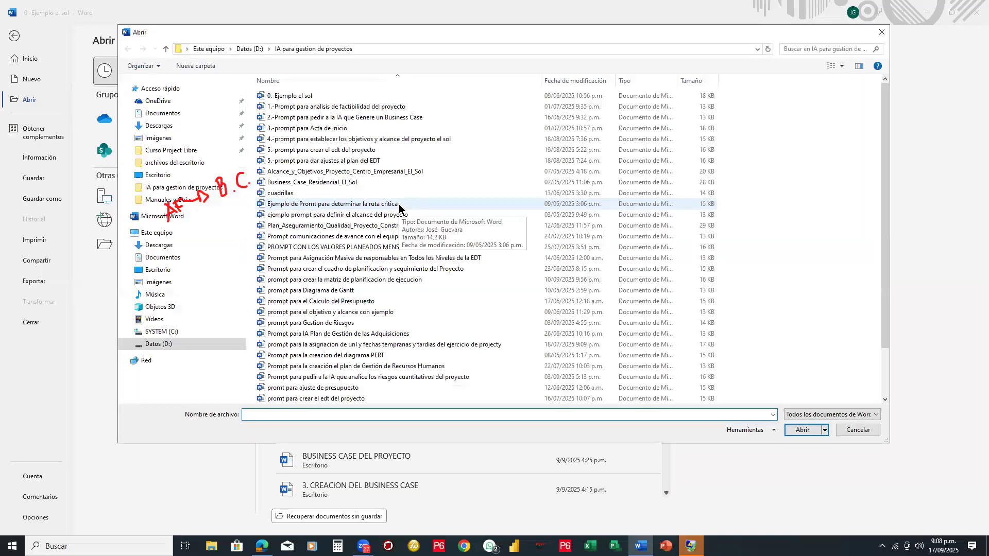
{"action": "left_click", "coordinate": [372, 119]}
{"action": "double_click", "coordinate": [372, 118]}
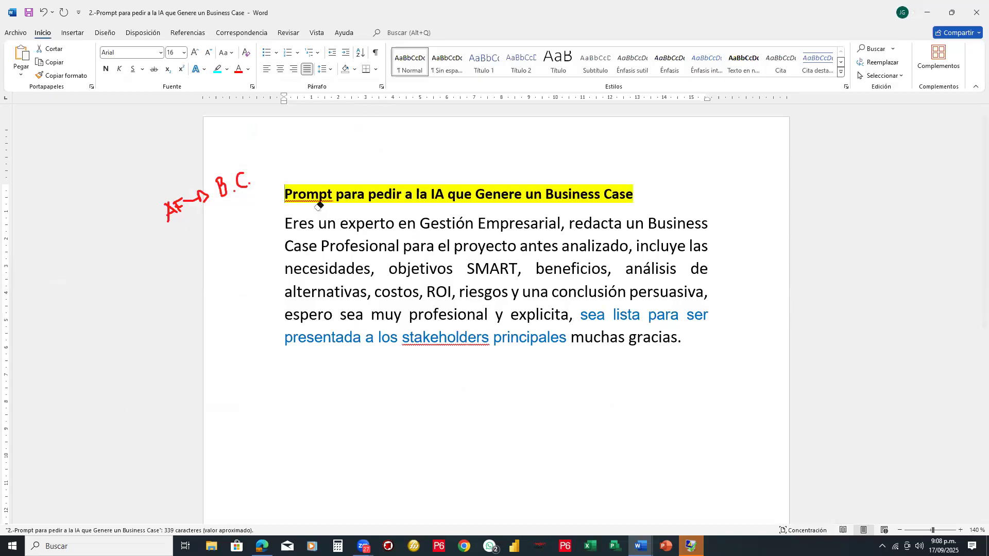
{"action": "left_click_drag", "start_coordinate": [160, 217], "coordinate": [193, 199]}
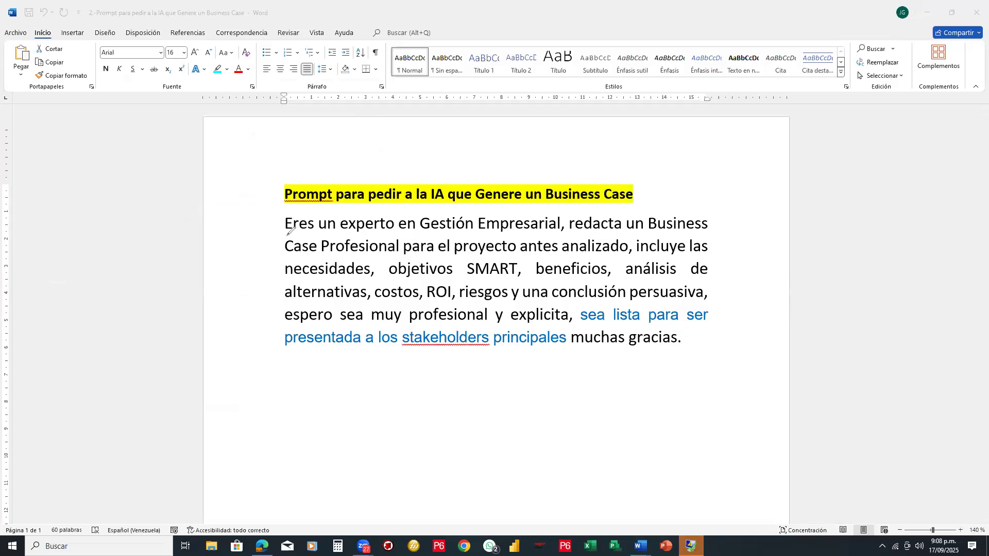
- Underline the lines of the Business Case prompt in red, draw a downward arrow beside them, and erase the marks
{"action": "left_click_drag", "start_coordinate": [285, 235], "coordinate": [318, 235]}
{"action": "left_click_drag", "start_coordinate": [428, 228], "coordinate": [714, 235]}
{"action": "left_click_drag", "start_coordinate": [285, 258], "coordinate": [632, 258]}
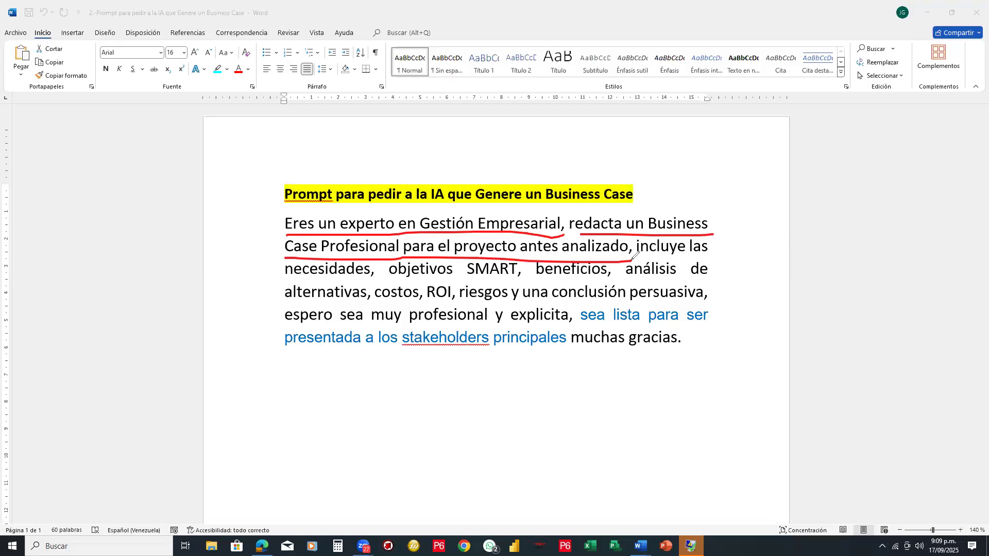
{"action": "left_click_drag", "start_coordinate": [273, 221], "coordinate": [273, 271]}
{"action": "left_click_drag", "start_coordinate": [642, 253], "coordinate": [715, 254]}
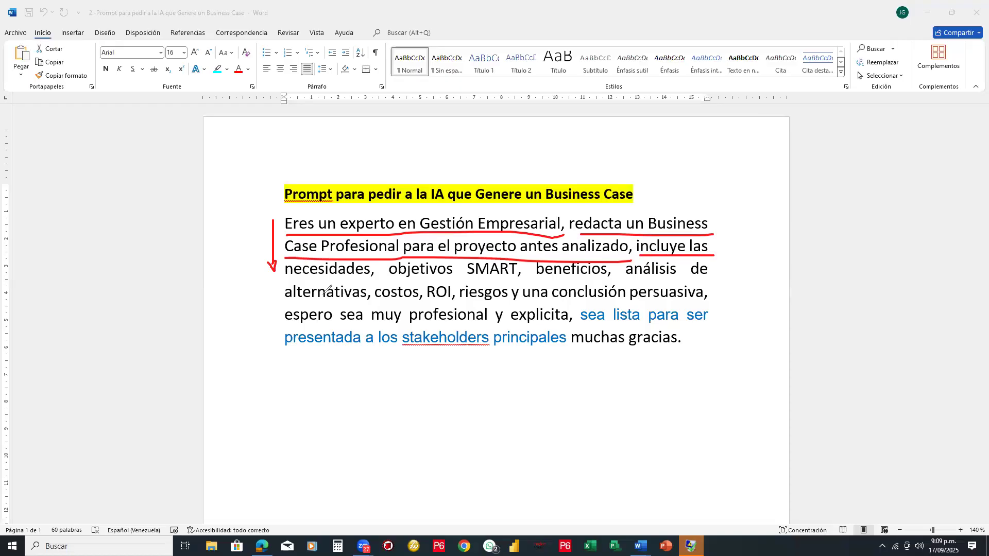
{"action": "left_click_drag", "start_coordinate": [287, 281], "coordinate": [725, 276]}
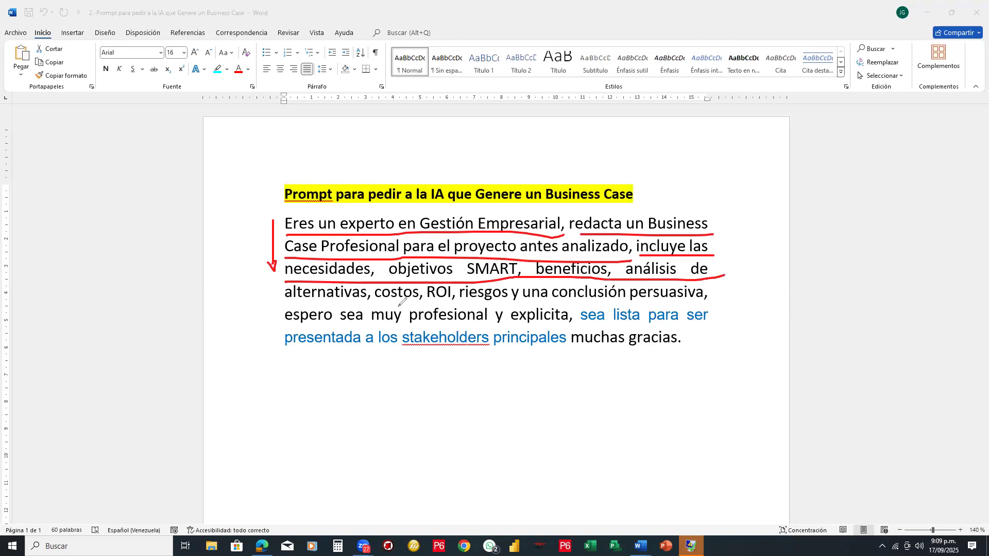
{"action": "left_click_drag", "start_coordinate": [382, 301], "coordinate": [454, 301]}
{"action": "left_click_drag", "start_coordinate": [562, 299], "coordinate": [714, 298]}
{"action": "left_click", "coordinate": [290, 326]}
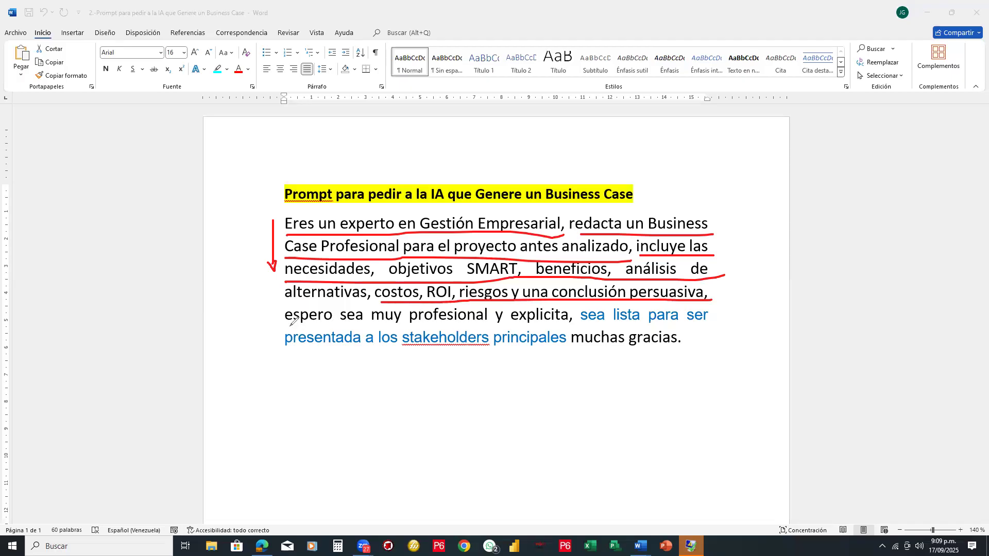
{"action": "left_click_drag", "start_coordinate": [289, 326], "coordinate": [733, 325]}
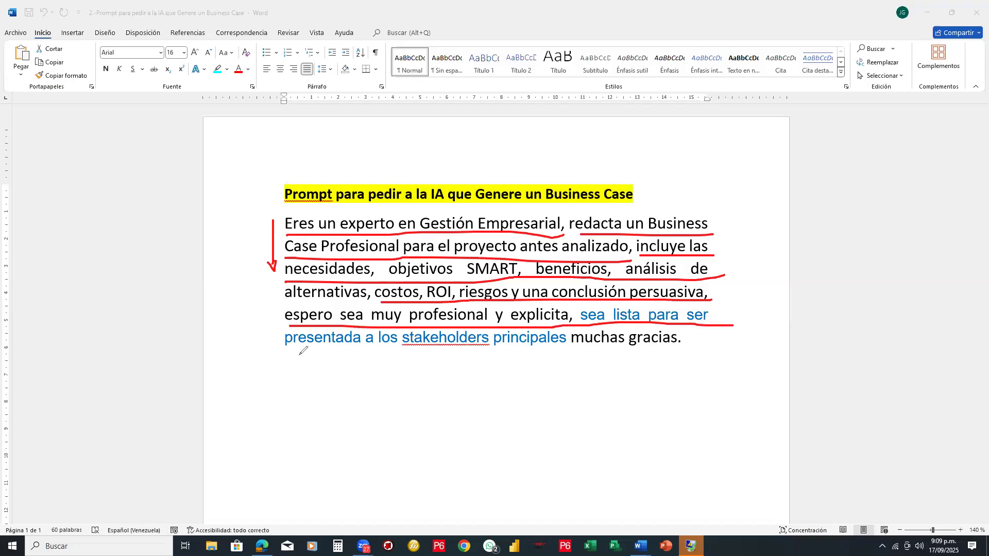
{"action": "left_click_drag", "start_coordinate": [292, 355], "coordinate": [684, 352]}
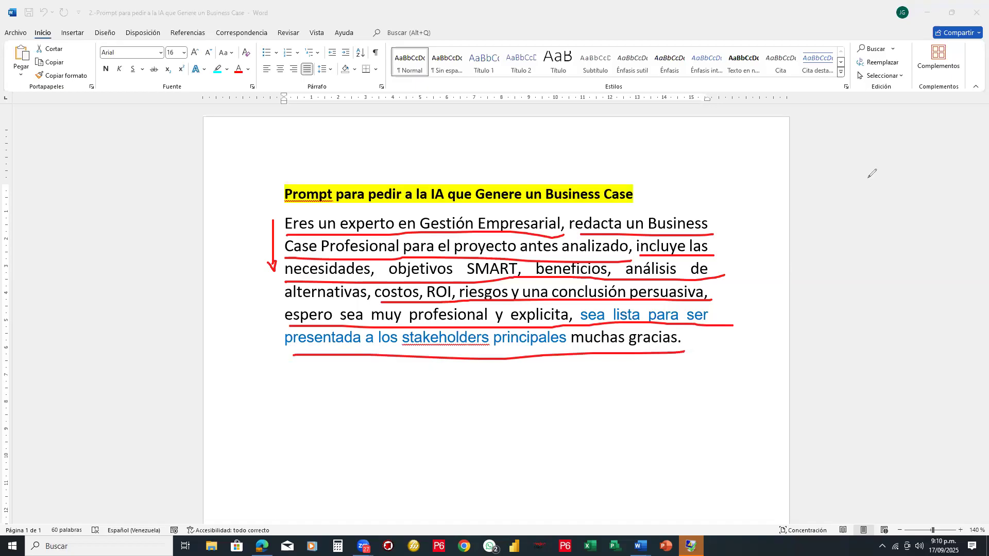
{"action": "mouse_move", "coordinate": [592, 220]}
{"action": "left_mouse_down"}
{"action": "mouse_move", "coordinate": [654, 342]}
{"action": "mouse_move", "coordinate": [640, 250]}
{"action": "mouse_move", "coordinate": [457, 216]}
{"action": "mouse_move", "coordinate": [251, 240]}
{"action": "mouse_move", "coordinate": [271, 265]}
{"action": "left_mouse_up"}
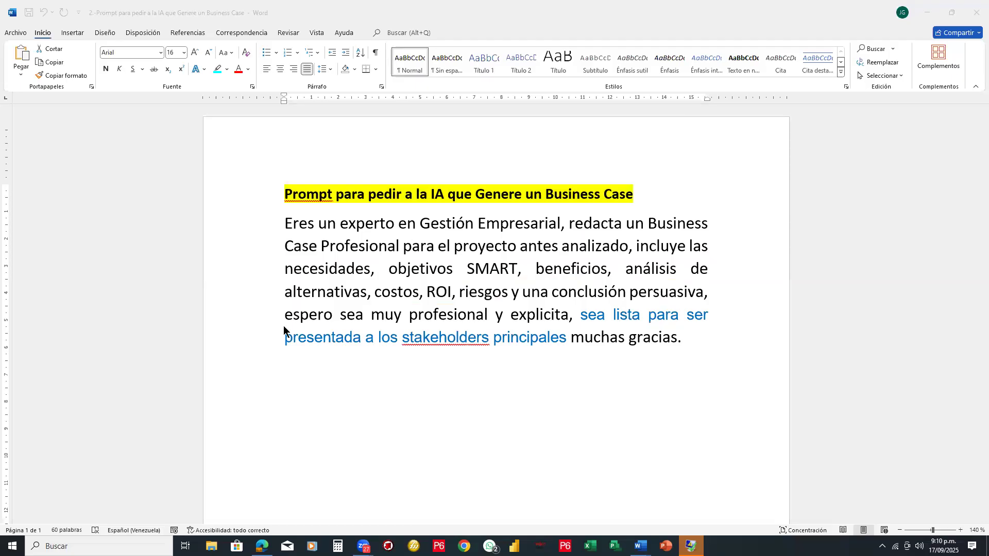
- Return to DeepSeek and review the generated executive summary, key project assumptions and initial investment sections
{"action": "key", "text": "alt+Tab"}
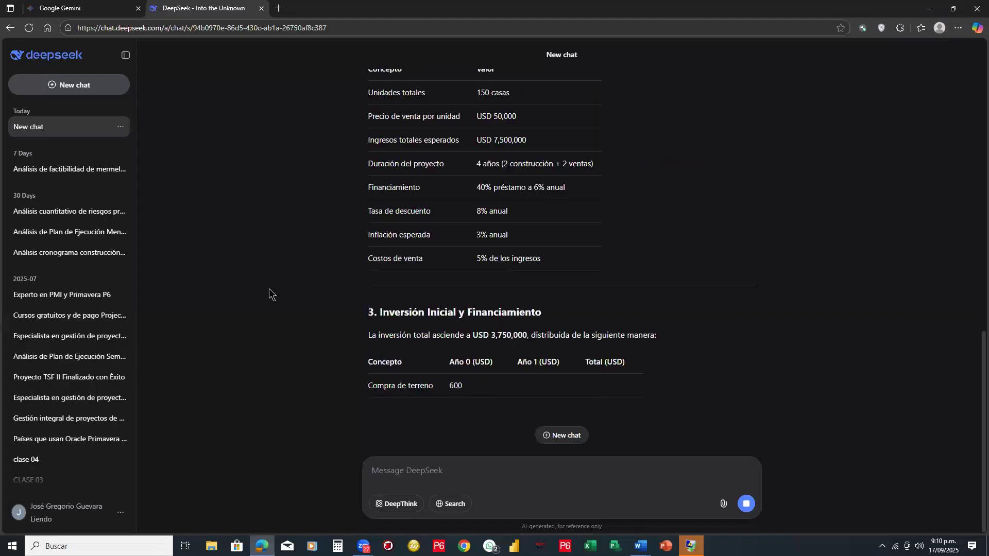
{"action": "scroll", "coordinate": [309, 217], "scroll_direction": "up", "scroll_amount": 7}
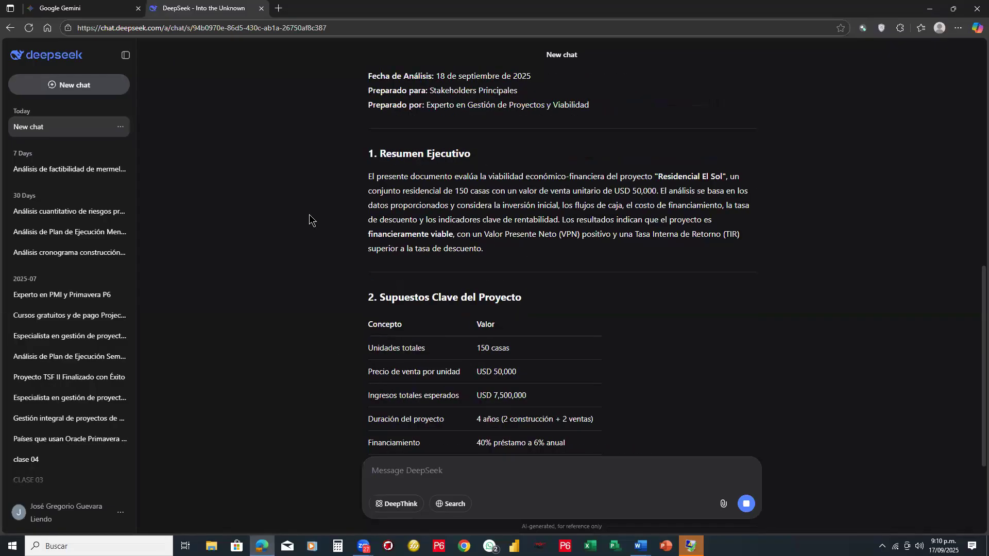
{"action": "scroll", "coordinate": [309, 214], "scroll_direction": "up", "scroll_amount": 3}
{"action": "scroll", "coordinate": [310, 214], "scroll_direction": "down", "scroll_amount": 3}
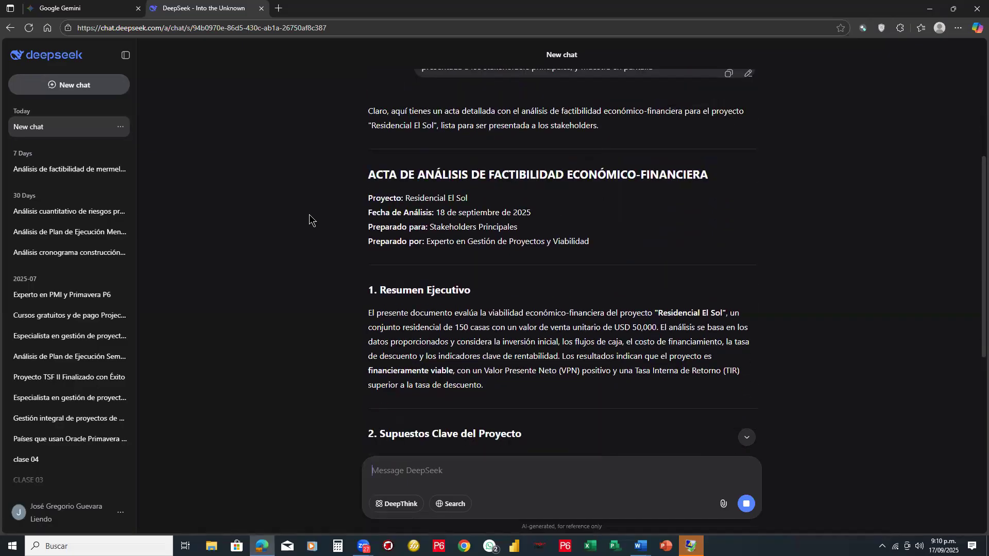
{"action": "scroll", "coordinate": [309, 214], "scroll_direction": "down", "scroll_amount": 3}
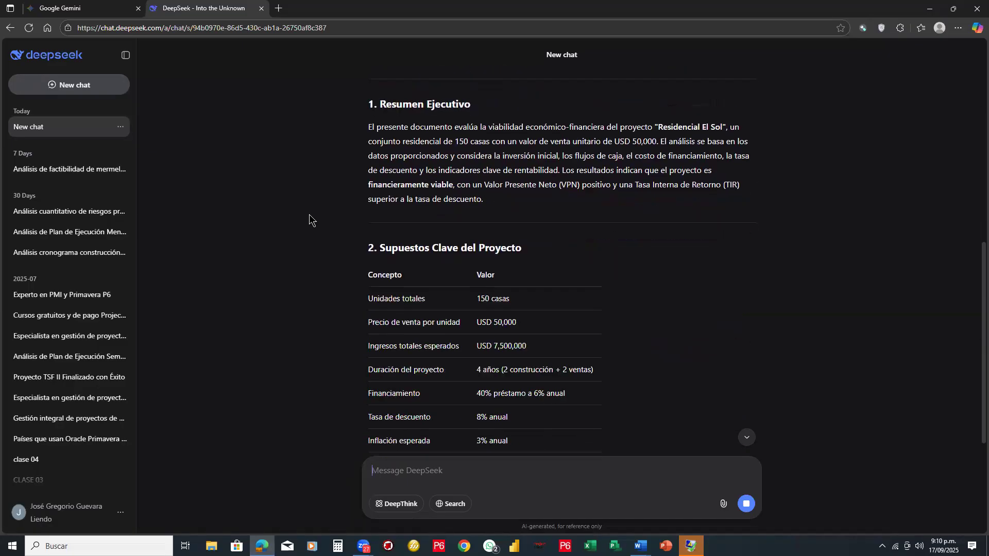
{"action": "scroll", "coordinate": [309, 215], "scroll_direction": "down", "scroll_amount": 4}
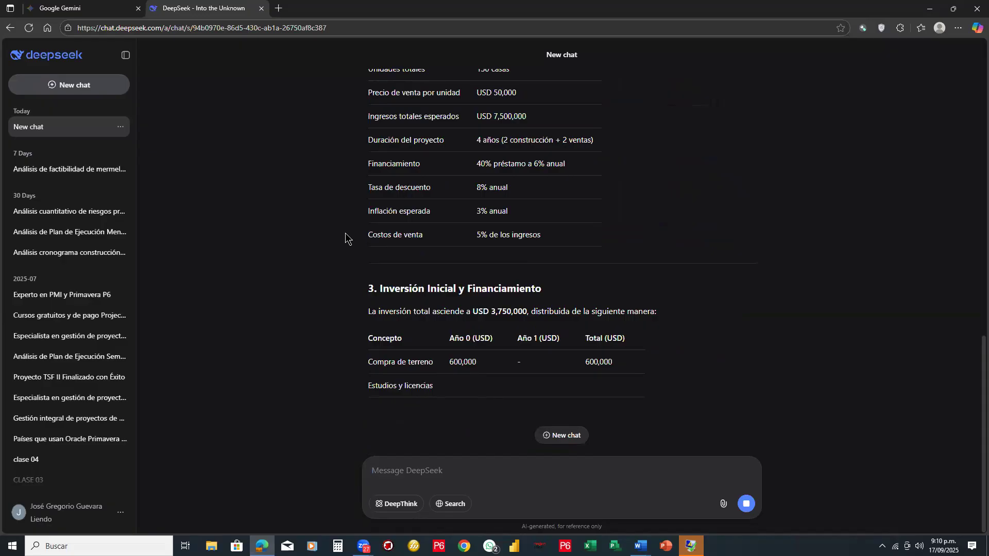
- Check the Gemini start page, return to DeepSeek and reread the key assumptions and executive summary
{"action": "left_click", "coordinate": [99, 13]}
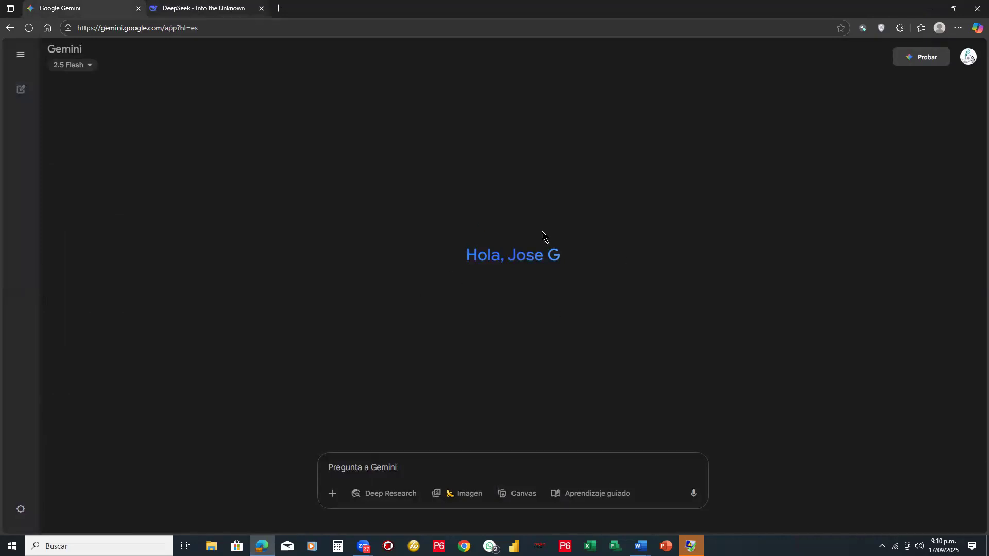
{"action": "left_click", "coordinate": [196, 12]}
{"action": "left_click", "coordinate": [98, 13]}
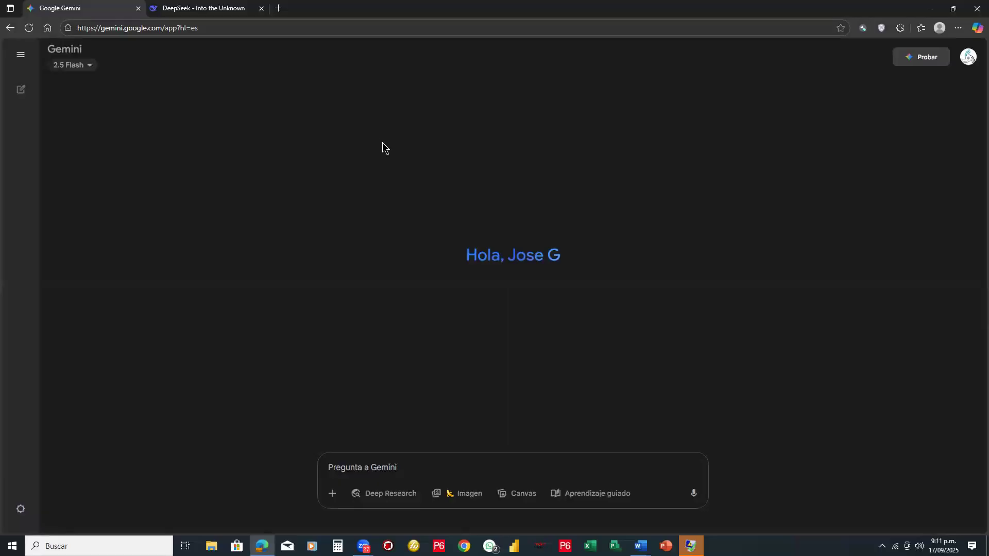
{"action": "left_click", "coordinate": [217, 7]}
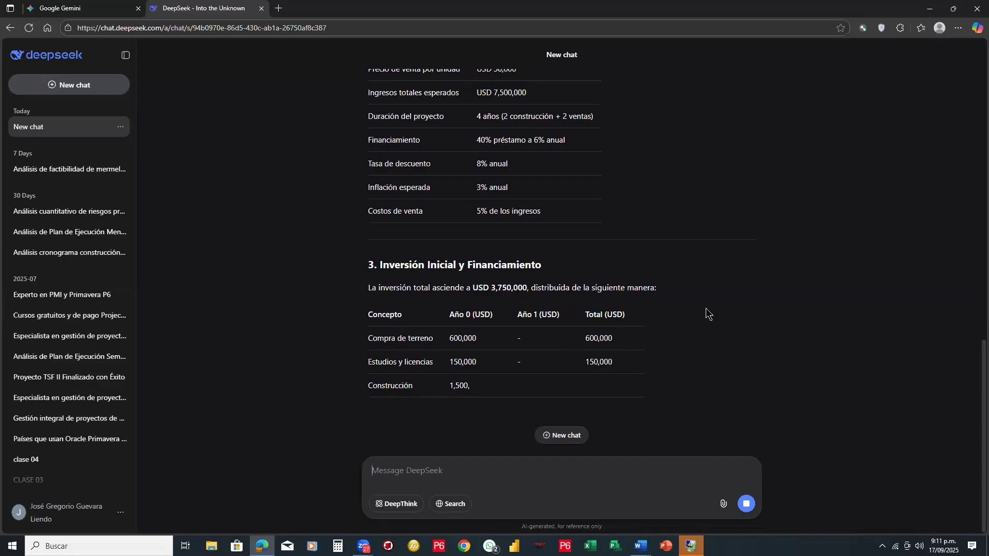
{"action": "scroll", "coordinate": [343, 224], "scroll_direction": "up", "scroll_amount": 4}
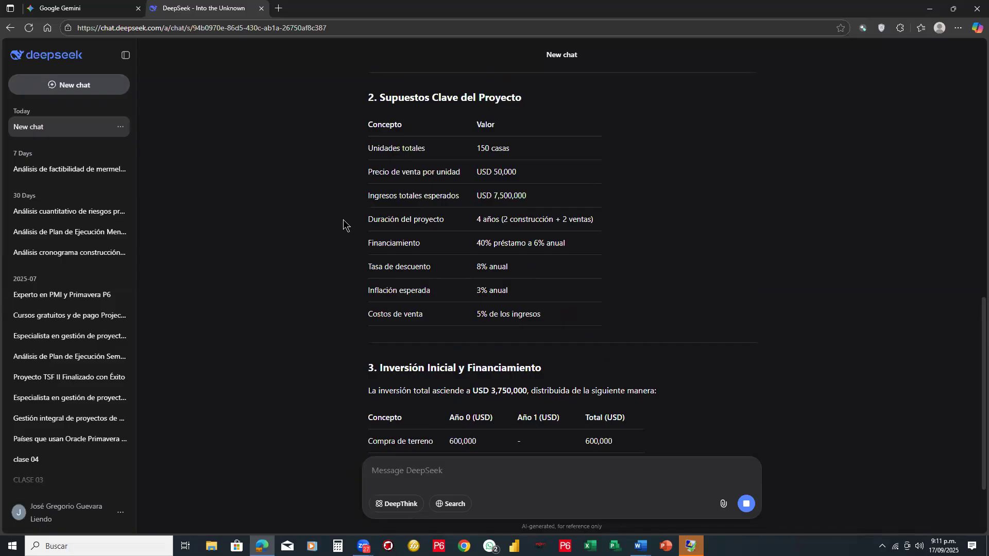
{"action": "scroll", "coordinate": [343, 225], "scroll_direction": "up", "scroll_amount": 2}
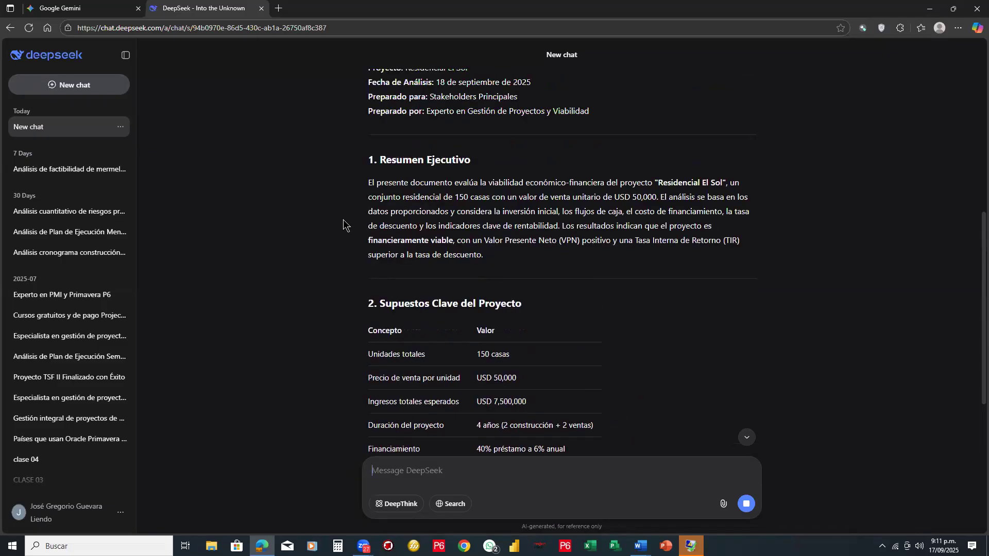
- Review the key project assumptions and the initial investment table in the DeepSeek response
{"action": "scroll", "coordinate": [343, 220], "scroll_direction": "up", "scroll_amount": 1}
{"action": "scroll", "coordinate": [343, 219], "scroll_direction": "down", "scroll_amount": 5}
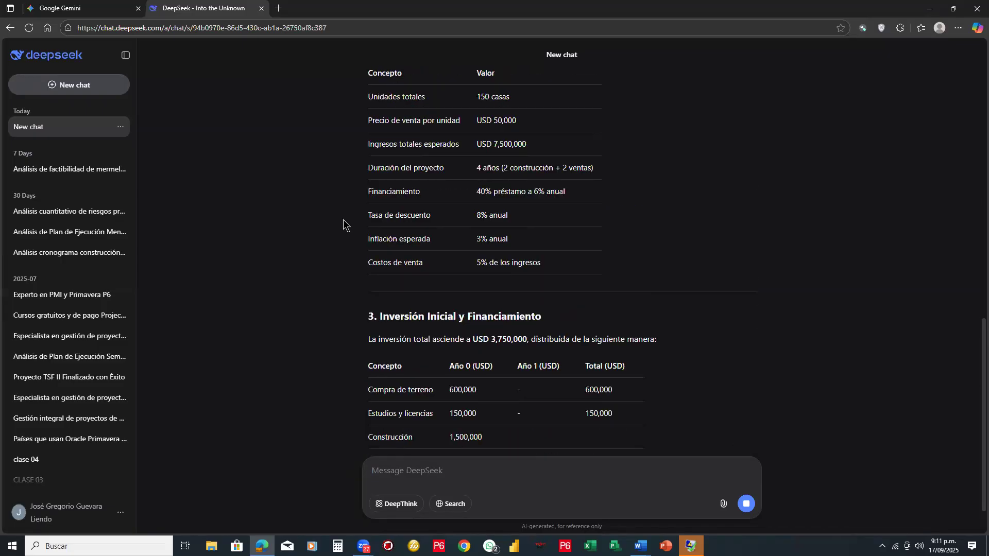
{"action": "scroll", "coordinate": [343, 219], "scroll_direction": "down", "scroll_amount": 1}
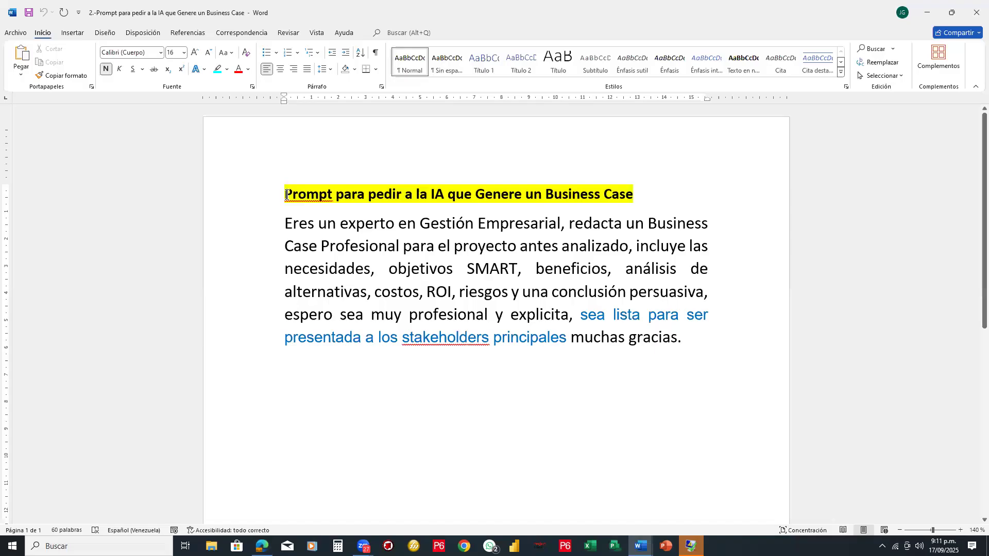
- Copy the full Business Case prompt paragraph from the Word document and paste it into Gemini's prompt box
{"action": "key", "text": "alt+Tab"}
{"action": "left_click_drag", "start_coordinate": [284, 220], "coordinate": [678, 339]}
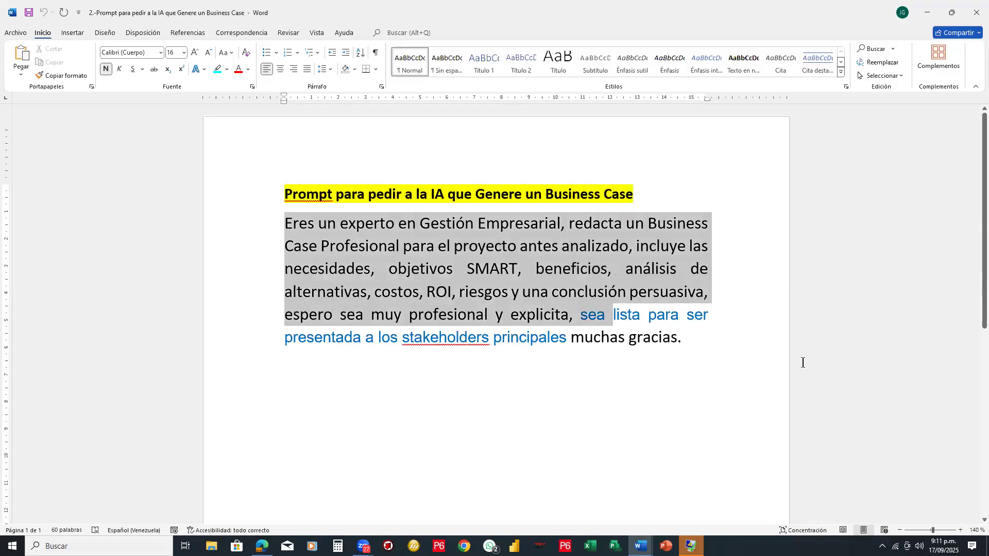
{"action": "left_click_drag", "start_coordinate": [803, 362], "coordinate": [555, 393]}
{"action": "key", "text": "ctrl+c"}
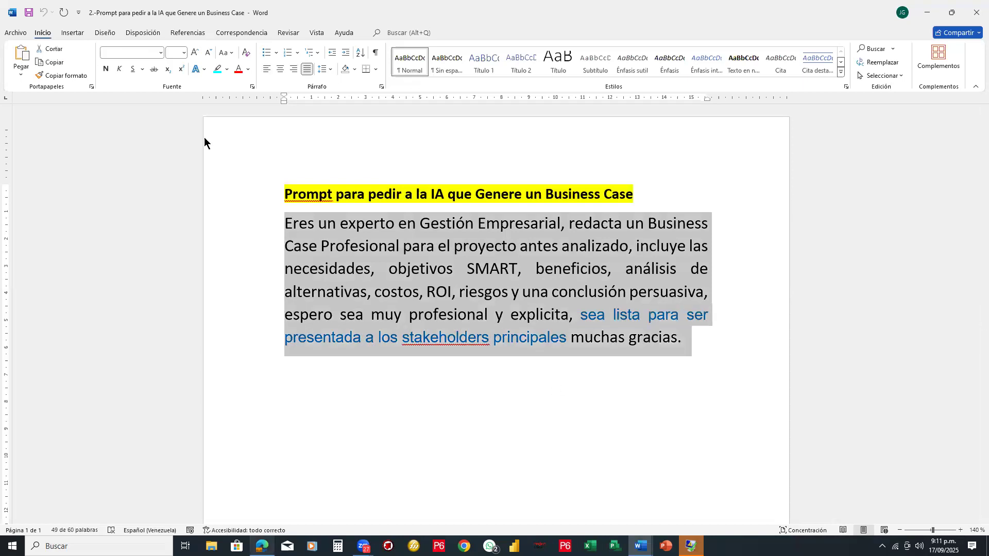
{"action": "key", "text": "alt+Tab"}
{"action": "left_click", "coordinate": [99, 9]}
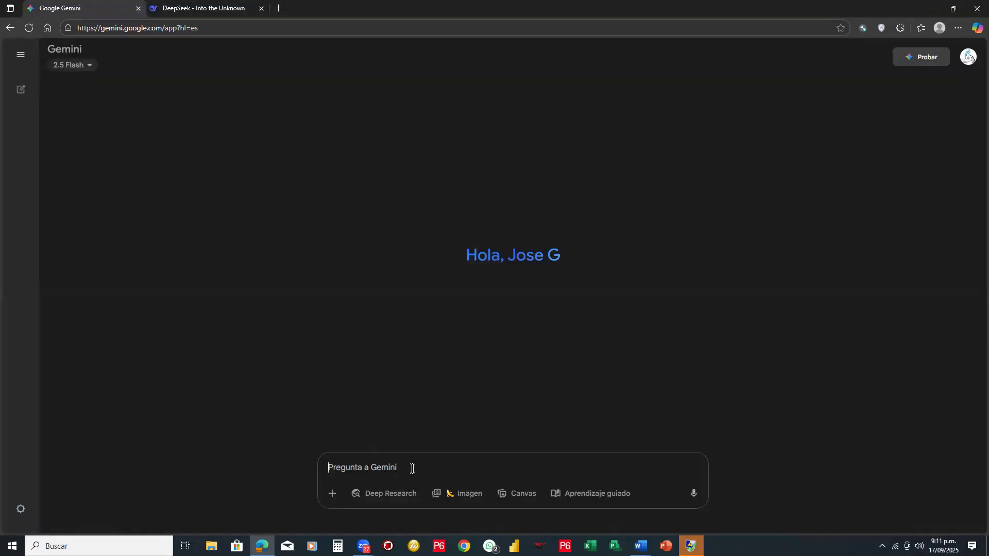
{"action": "key", "text": "ctrl+v"}
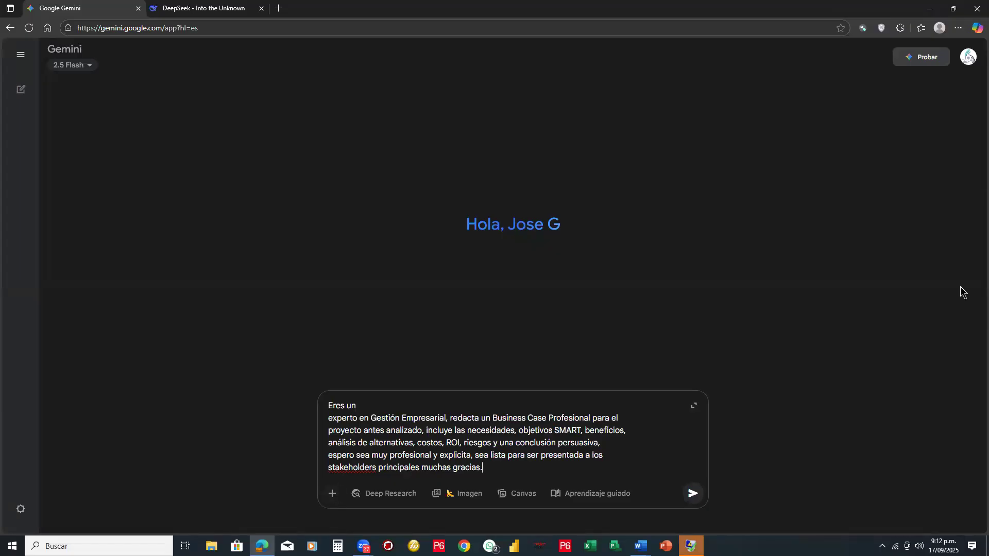
- Mark Gemini's add-files control with a red line and circle, and open the file upload dialog
{"action": "mouse_move", "coordinate": [258, 289]}
{"action": "left_mouse_down"}
{"action": "mouse_move", "coordinate": [249, 487]}
{"action": "mouse_move", "coordinate": [340, 506]}
{"action": "mouse_move", "coordinate": [335, 482]}
{"action": "mouse_move", "coordinate": [320, 494]}
{"action": "mouse_move", "coordinate": [323, 486]}
{"action": "left_mouse_up"}
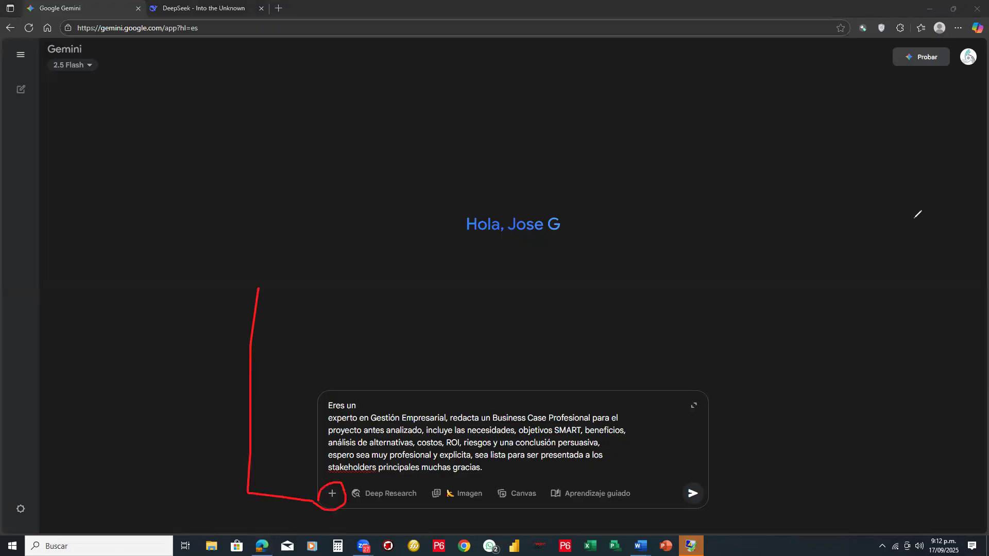
{"action": "left_click", "coordinate": [334, 496]}
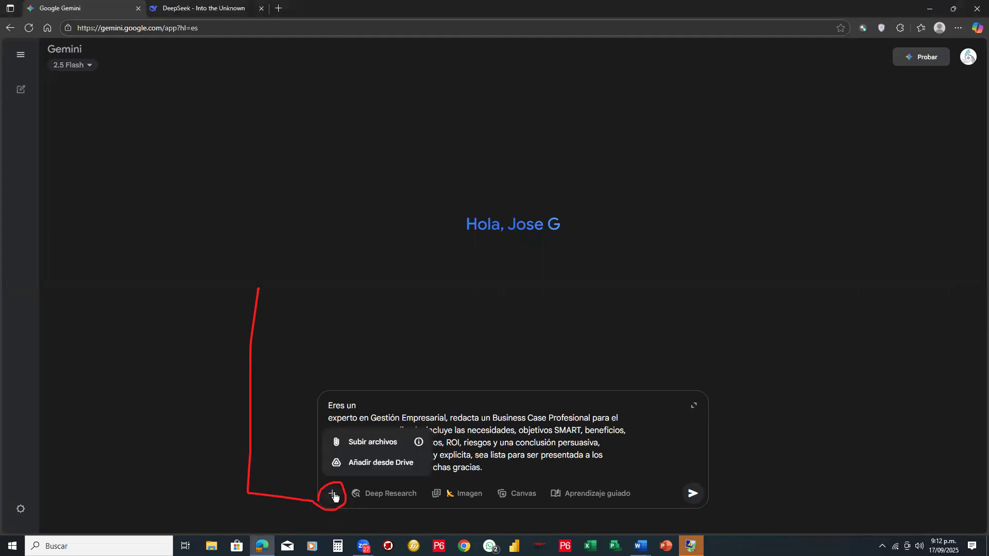
{"action": "left_click", "coordinate": [365, 444]}
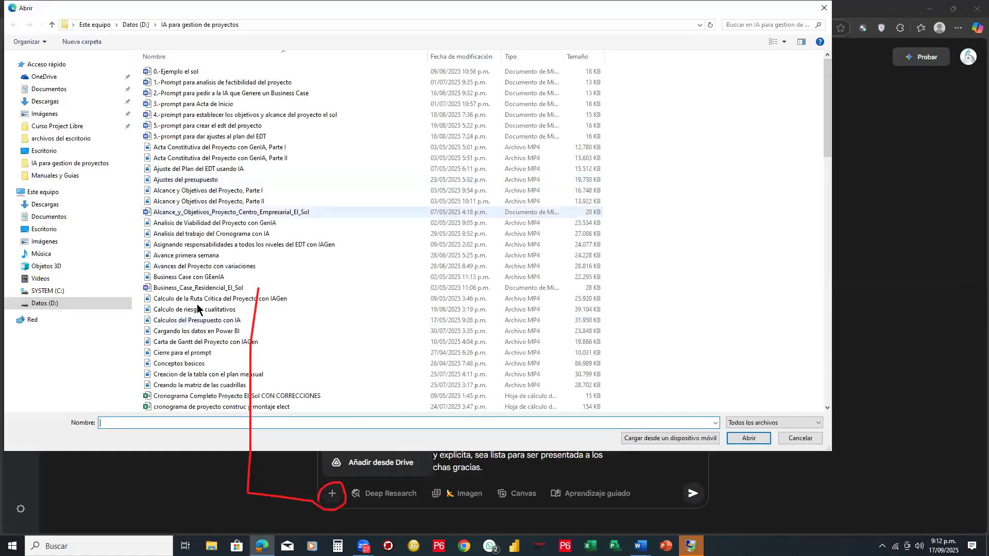
- Look through the "IA para gestion de proyectos" folder and the Escritorio folder for a project file to attach
{"action": "left_click", "coordinate": [217, 293]}
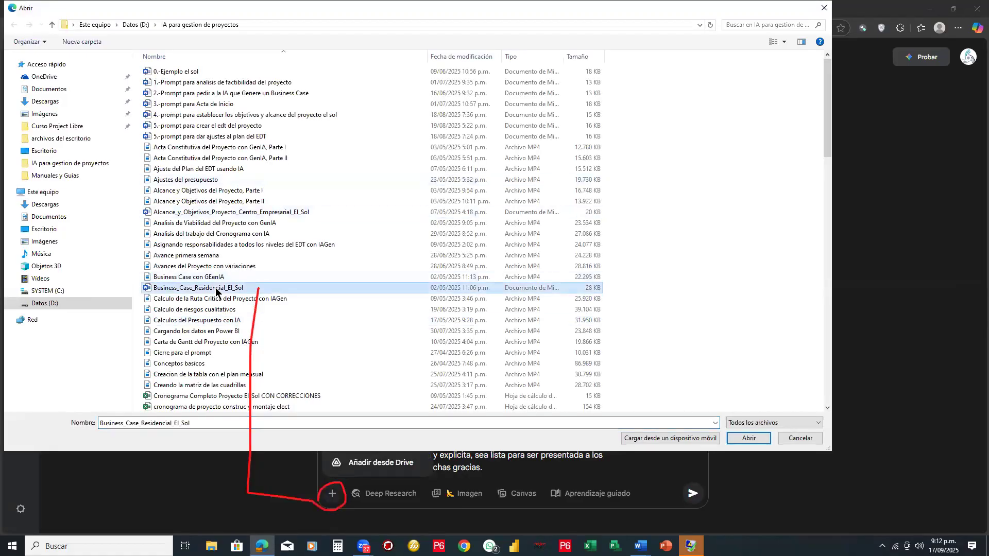
{"action": "left_click", "coordinate": [234, 234]}
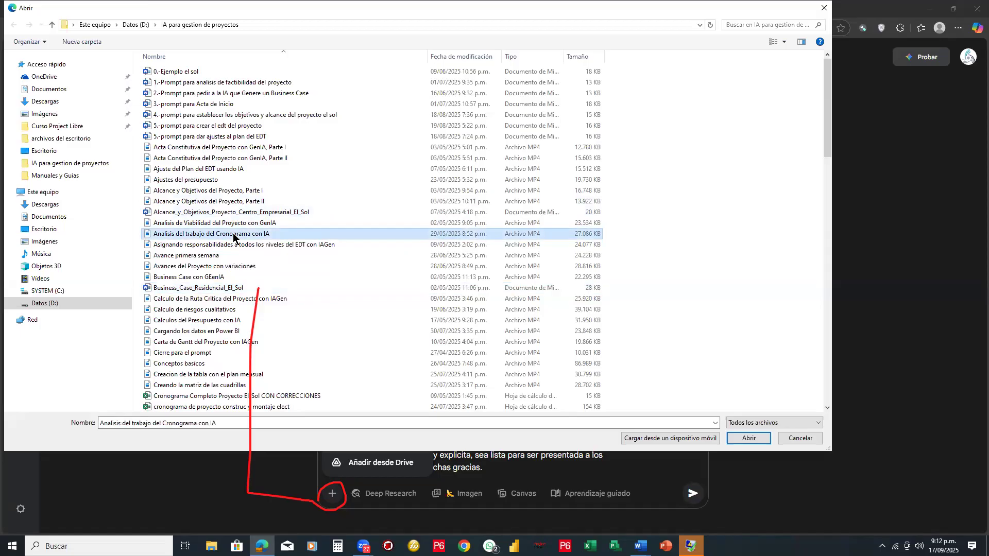
{"action": "scroll", "coordinate": [233, 235], "scroll_direction": "down", "scroll_amount": 7}
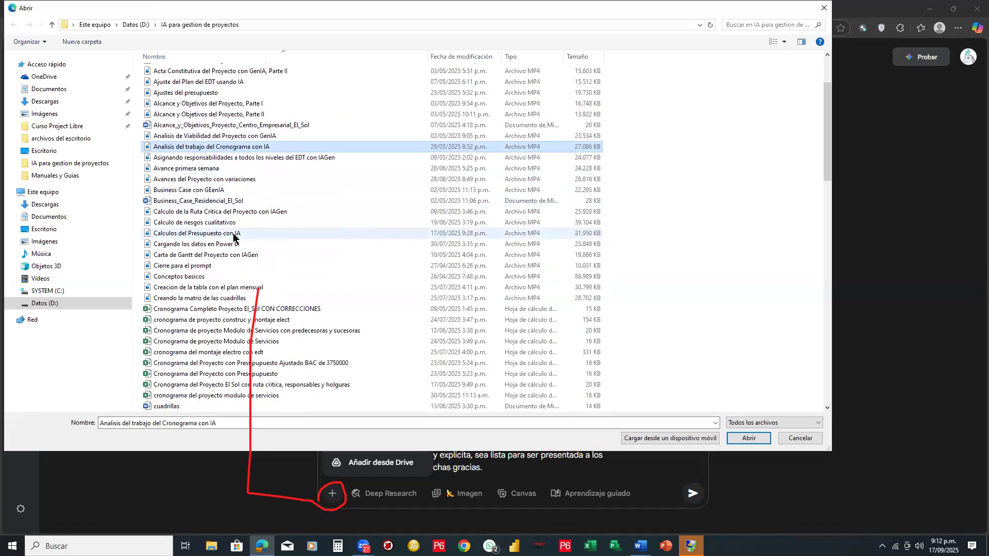
{"action": "scroll", "coordinate": [234, 237], "scroll_direction": "down", "scroll_amount": 4}
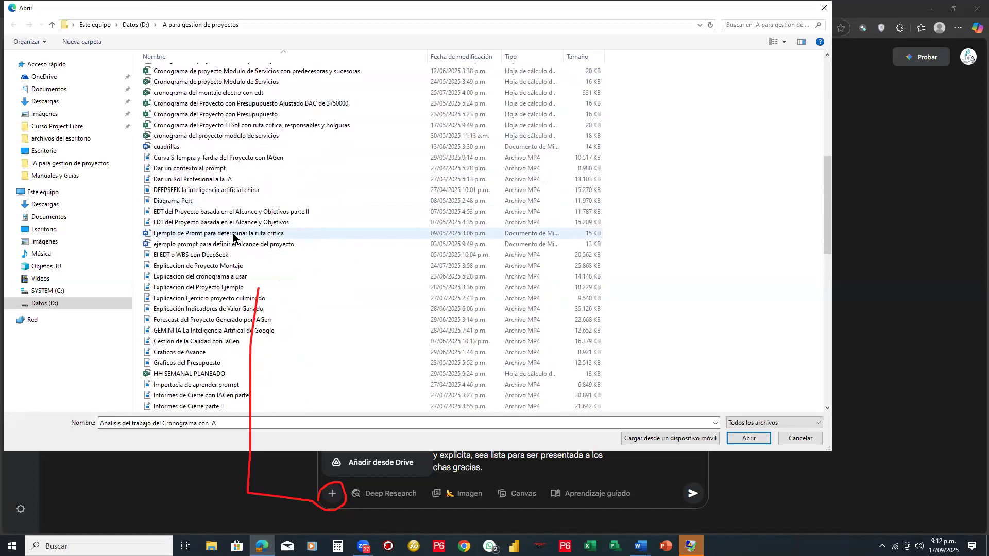
{"action": "scroll", "coordinate": [233, 237], "scroll_direction": "down", "scroll_amount": 4}
{"action": "scroll", "coordinate": [234, 236], "scroll_direction": "down", "scroll_amount": 3}
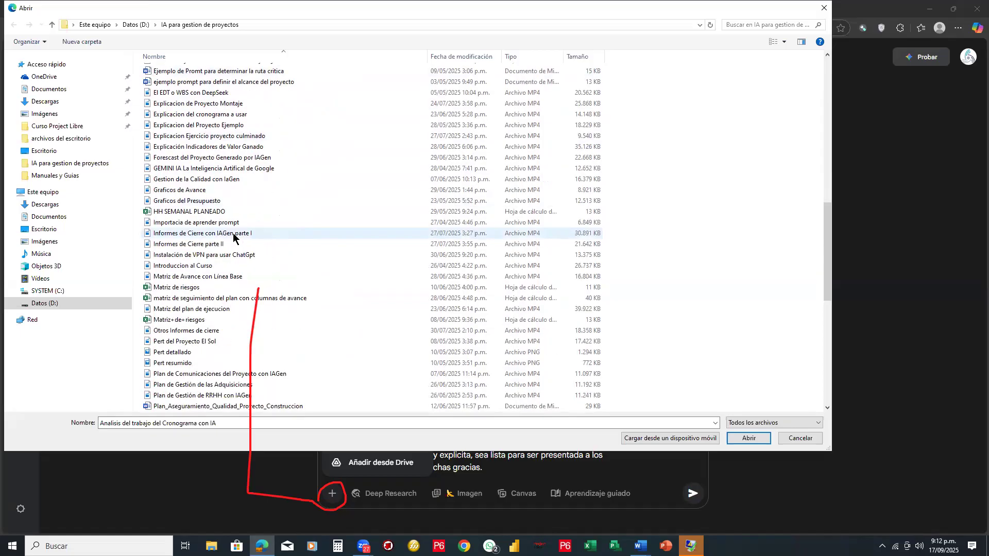
{"action": "scroll", "coordinate": [233, 237], "scroll_direction": "up", "scroll_amount": 8}
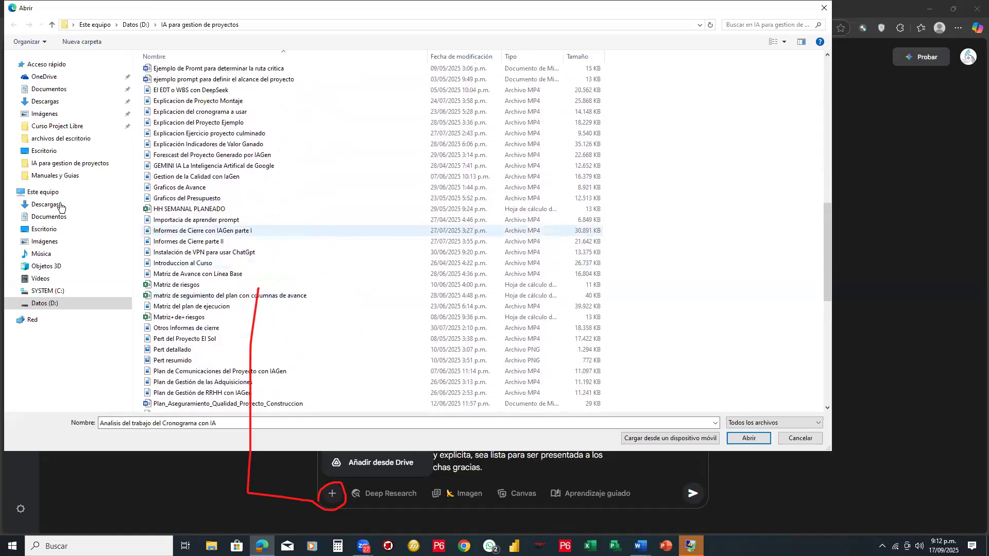
{"action": "left_click", "coordinate": [46, 153]}
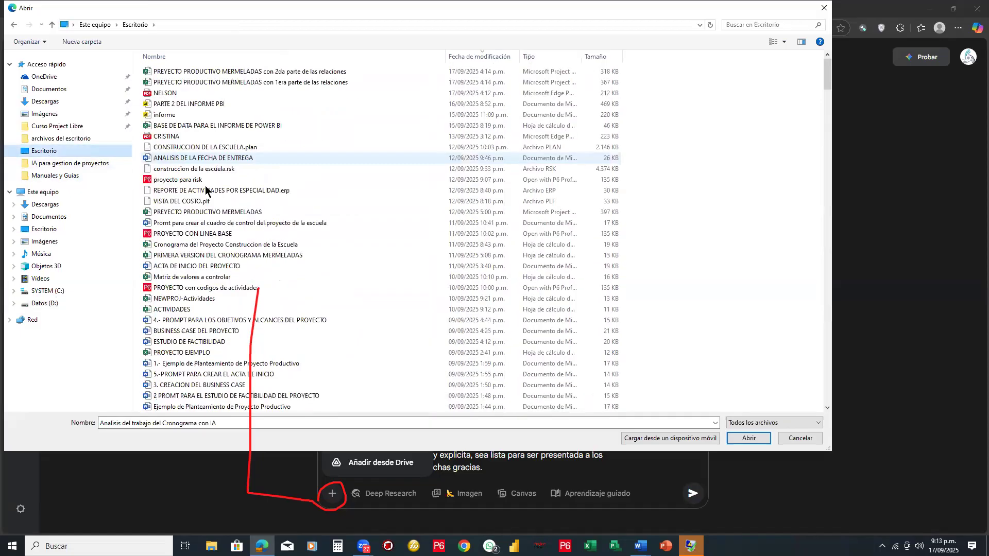
- Go back to the "IA para gestion de proyectos" folder and sort its files by type to search it
{"action": "left_click", "coordinate": [64, 164]}
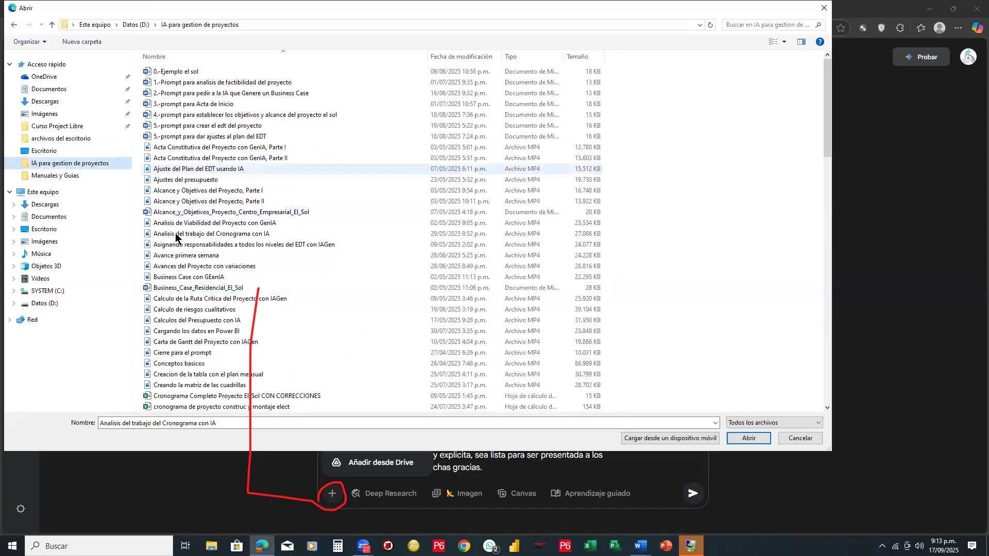
{"action": "scroll", "coordinate": [176, 237], "scroll_direction": "down", "scroll_amount": 4}
{"action": "scroll", "coordinate": [175, 237], "scroll_direction": "down", "scroll_amount": 14}
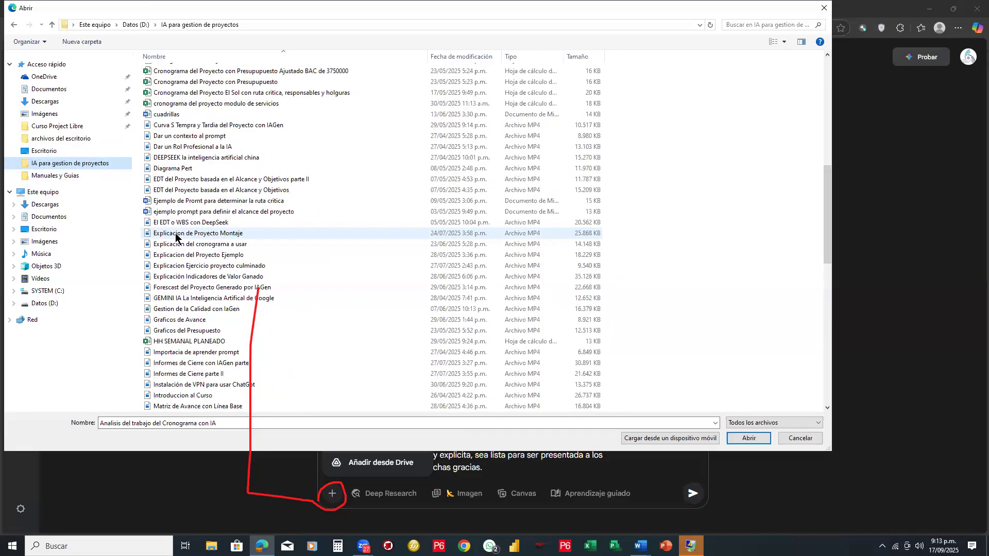
{"action": "scroll", "coordinate": [176, 238], "scroll_direction": "down", "scroll_amount": 4}
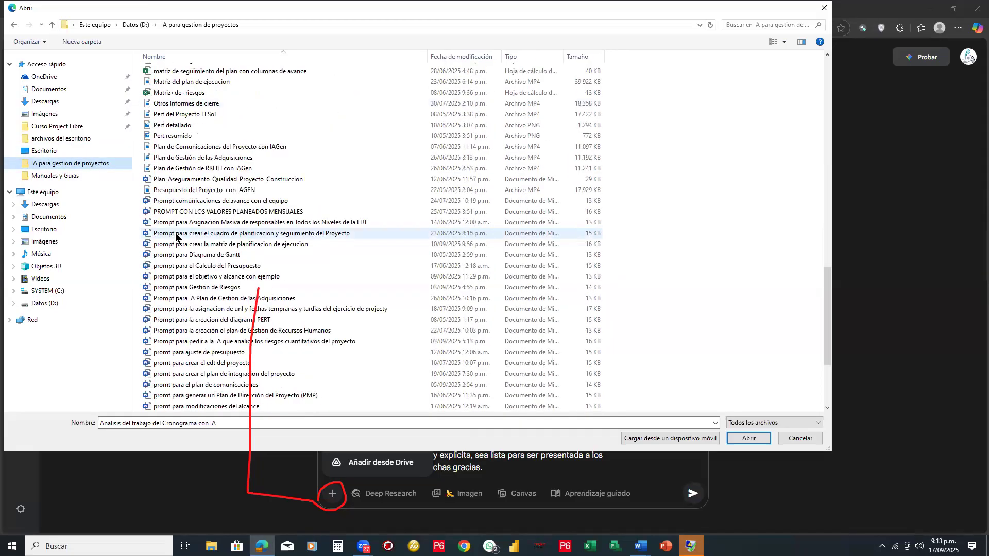
{"action": "scroll", "coordinate": [176, 238], "scroll_direction": "down", "scroll_amount": 4}
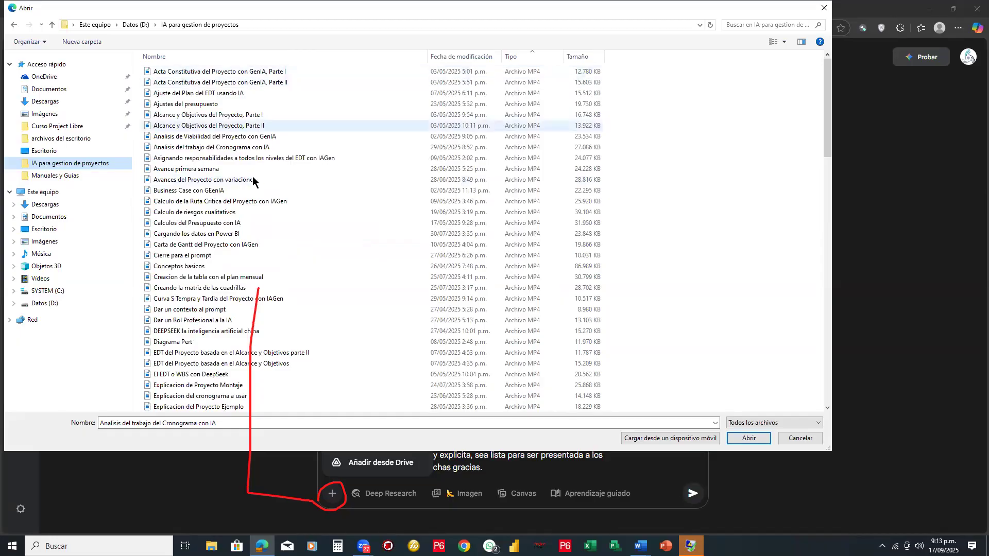
{"action": "scroll", "coordinate": [242, 287], "scroll_direction": "down", "scroll_amount": 20}
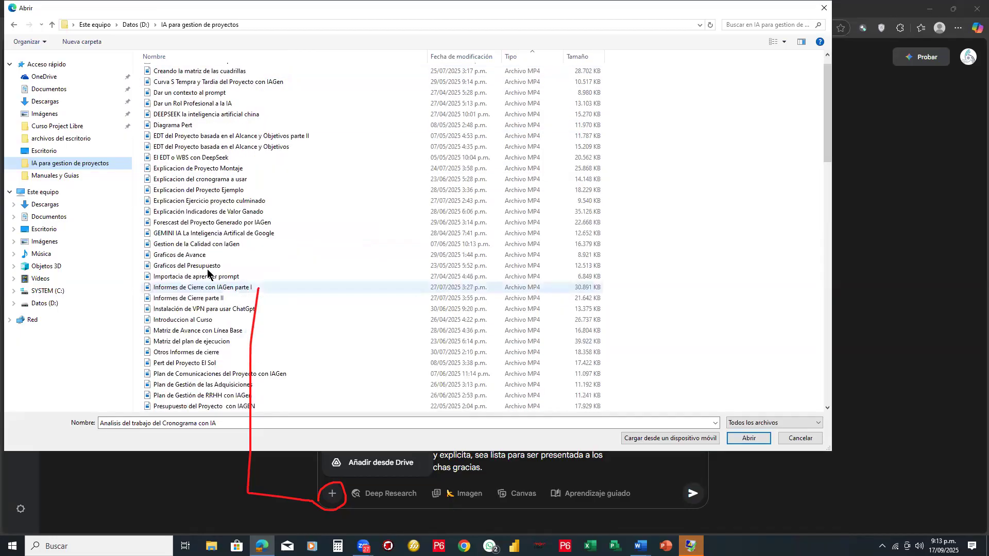
{"action": "scroll", "coordinate": [191, 282], "scroll_direction": "down", "scroll_amount": 5}
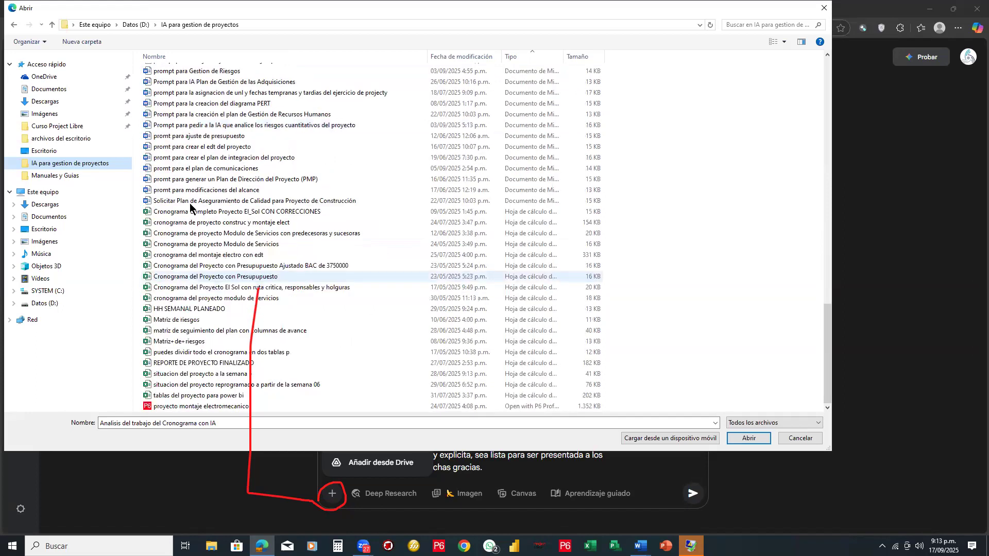
- Examine the Word documents in the type-sorted file list and cancel the upload
{"action": "scroll", "coordinate": [190, 206], "scroll_direction": "up", "scroll_amount": 9}
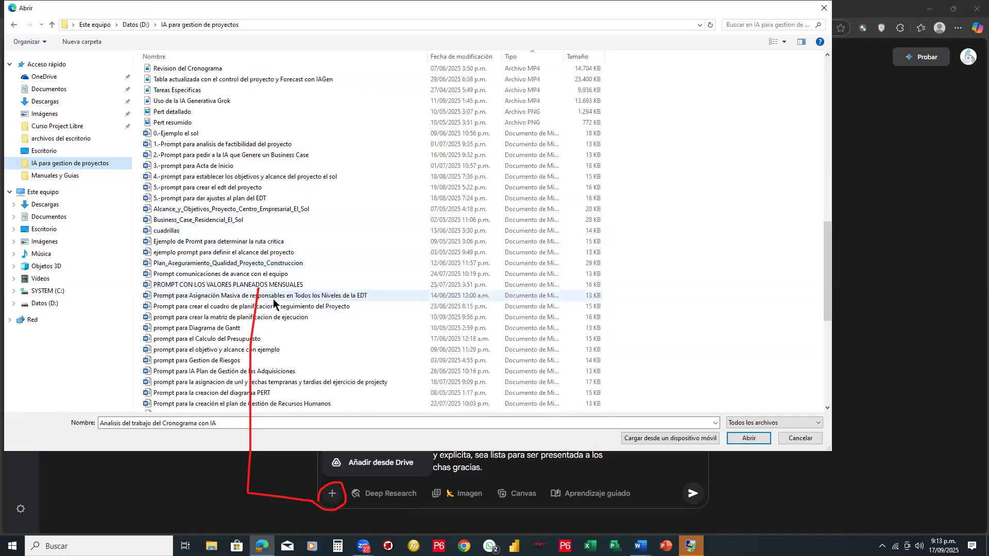
{"action": "scroll", "coordinate": [273, 303], "scroll_direction": "down", "scroll_amount": 1}
{"action": "scroll", "coordinate": [274, 304], "scroll_direction": "down", "scroll_amount": 3}
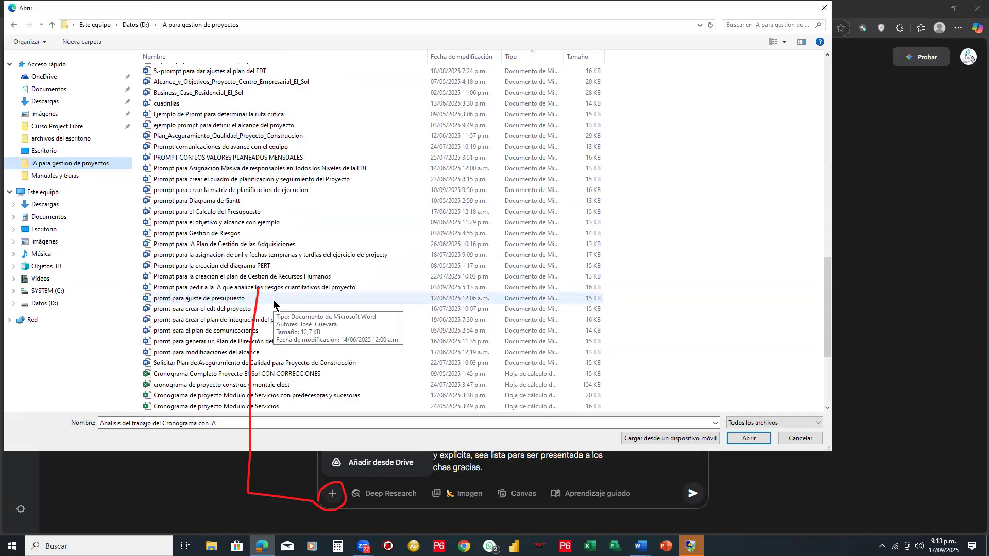
{"action": "scroll", "coordinate": [274, 304], "scroll_direction": "down", "scroll_amount": 2}
{"action": "scroll", "coordinate": [273, 304], "scroll_direction": "up", "scroll_amount": 1}
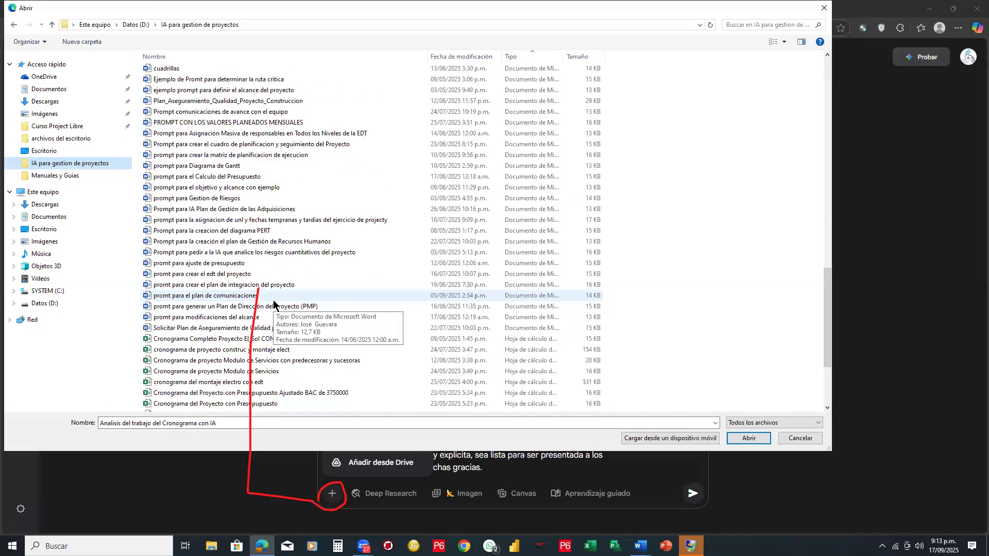
{"action": "scroll", "coordinate": [274, 304], "scroll_direction": "up", "scroll_amount": 2}
{"action": "scroll", "coordinate": [273, 304], "scroll_direction": "up", "scroll_amount": 2}
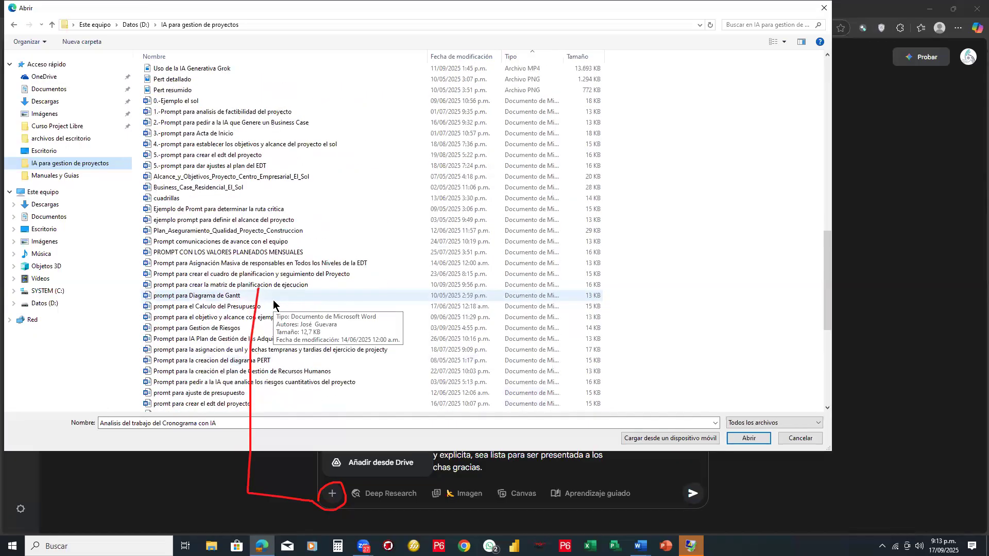
{"action": "scroll", "coordinate": [274, 304], "scroll_direction": "up", "scroll_amount": 3}
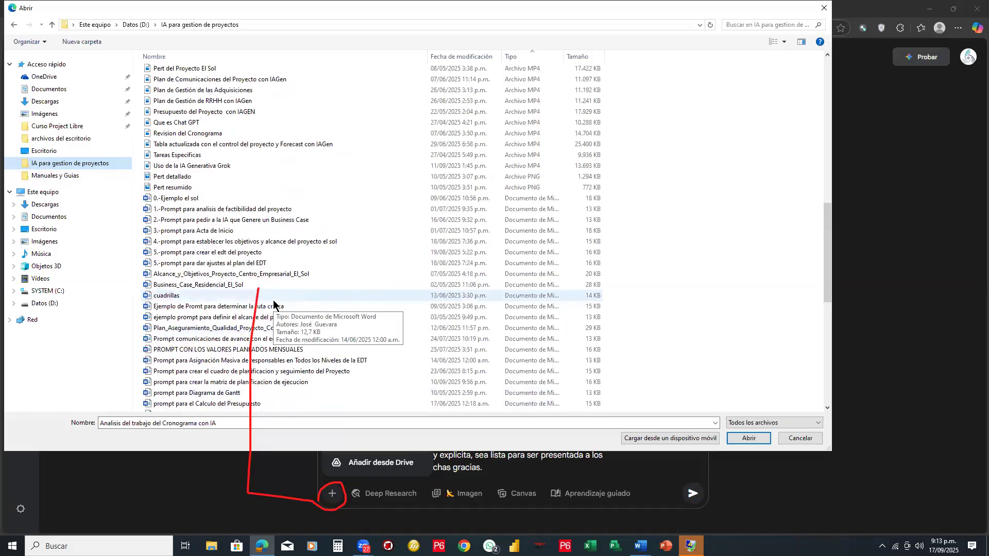
{"action": "scroll", "coordinate": [273, 304], "scroll_direction": "down", "scroll_amount": 2}
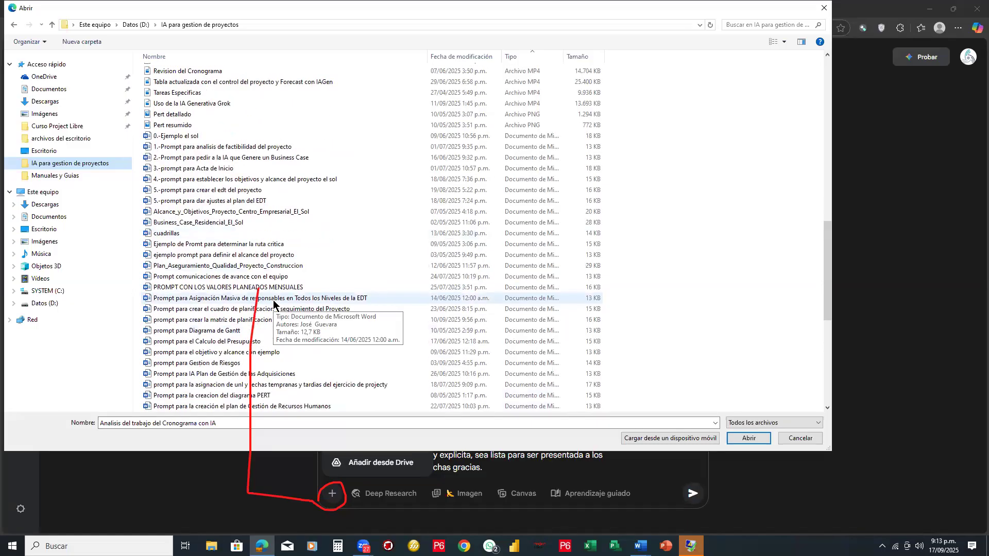
{"action": "scroll", "coordinate": [273, 304], "scroll_direction": "down", "scroll_amount": 1}
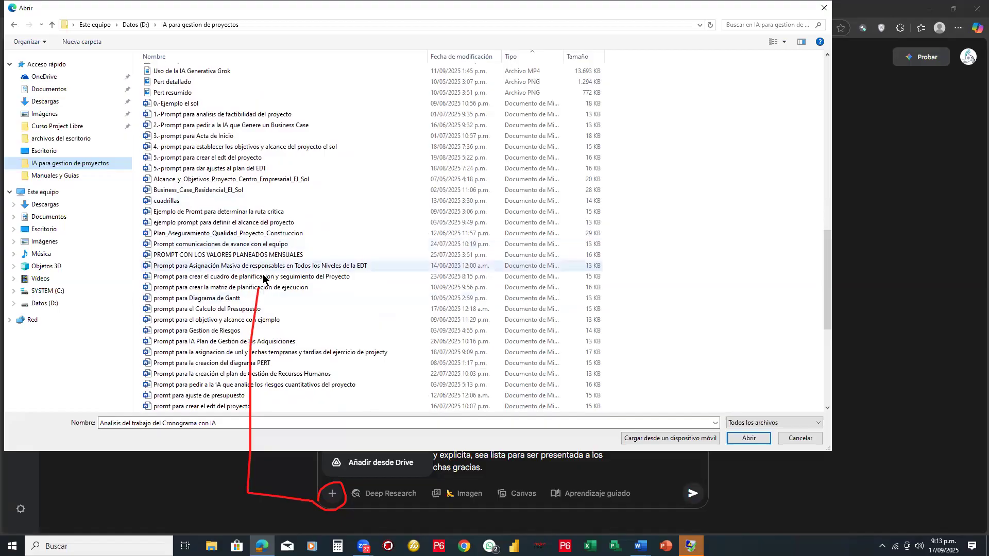
{"action": "scroll", "coordinate": [752, 24], "scroll_direction": "down", "scroll_amount": 3}
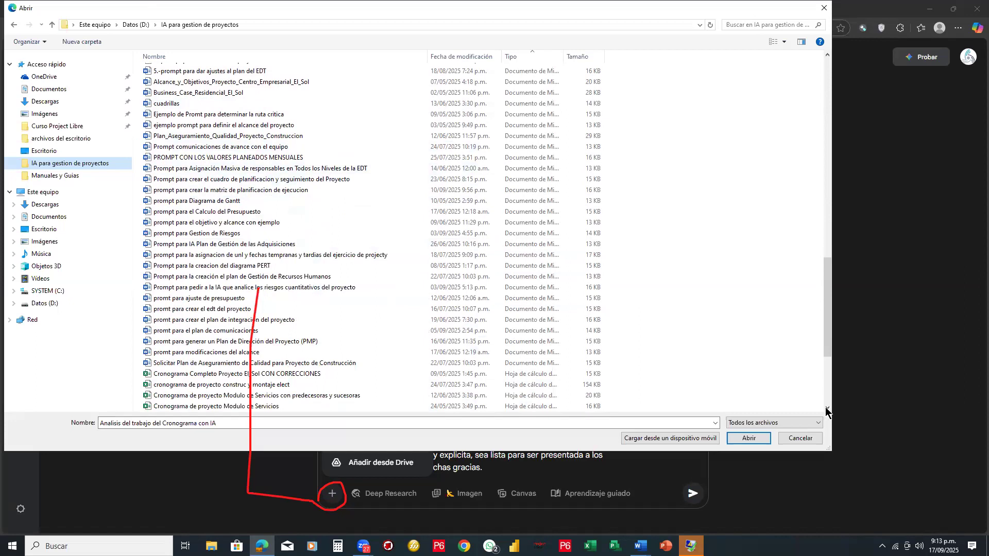
{"action": "left_click", "coordinate": [792, 439]}
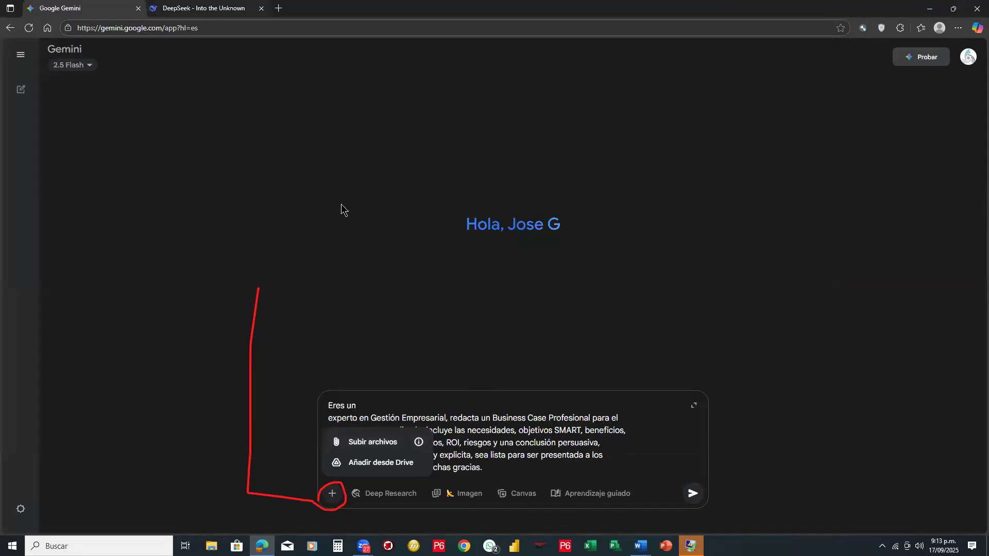
- Return to DeepSeek to check the initial investment section, and erase the red marks
{"action": "key", "text": "ctrl+Tab"}
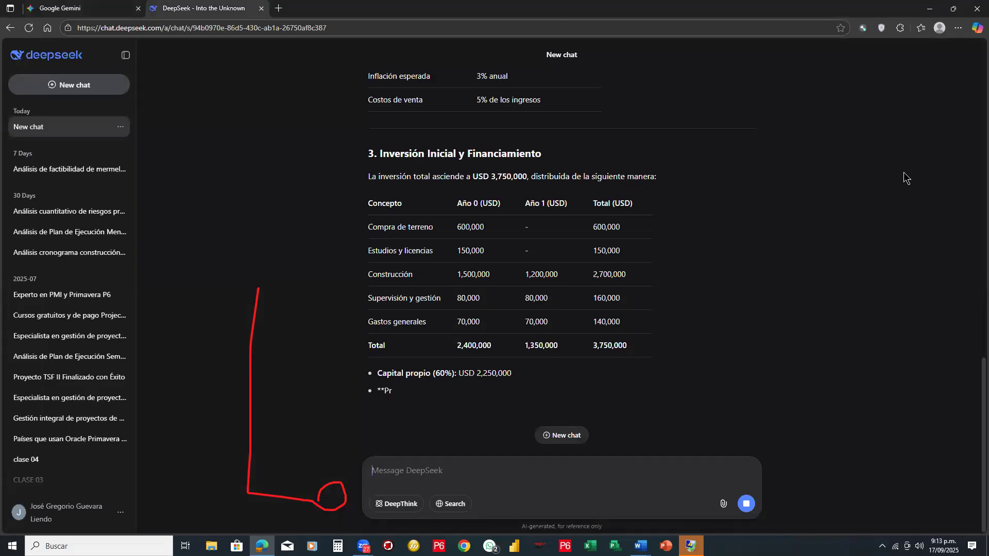
{"action": "left_click_drag", "start_coordinate": [251, 309], "coordinate": [378, 490]}
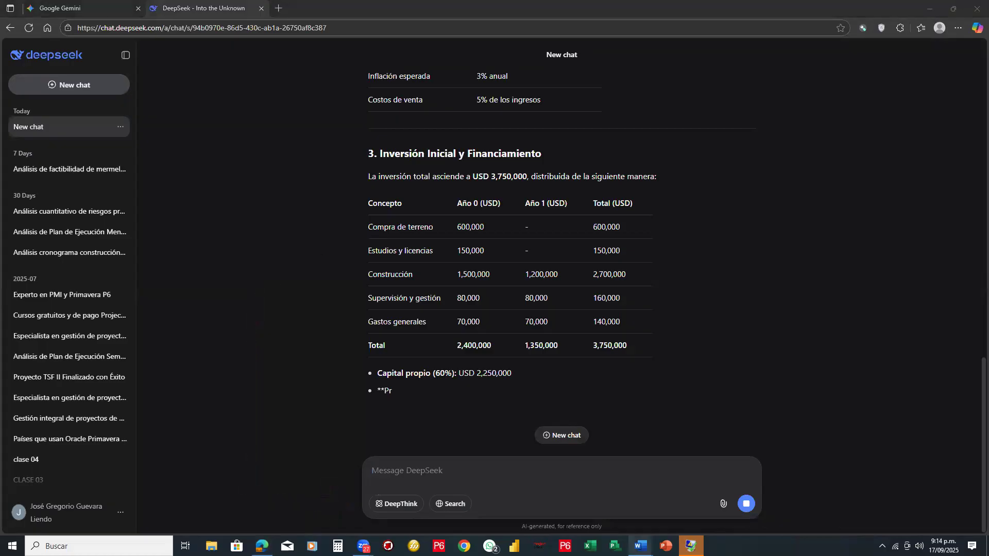
- Switch to Word and open the document Business_Case_Residencial_El_Sol from the "IA para gestion de proyectos" folder
{"action": "mouse_move", "coordinate": [663, 507]}
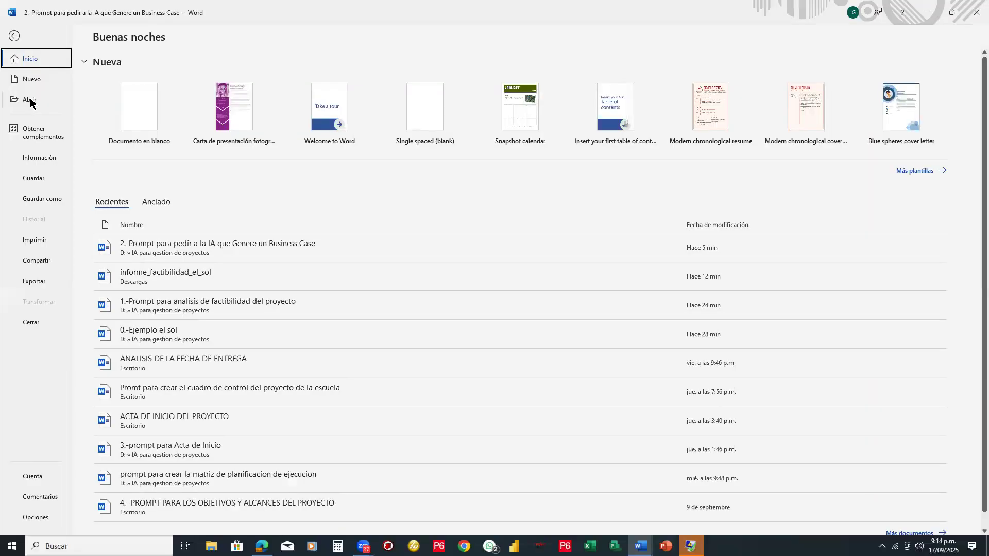
{"action": "left_click", "coordinate": [30, 100]}
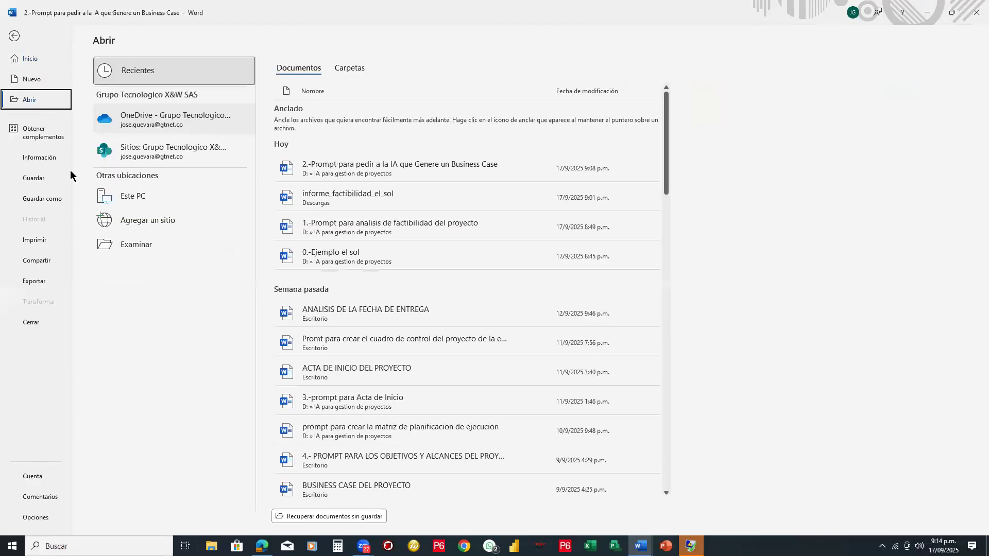
{"action": "left_click", "coordinate": [135, 242]}
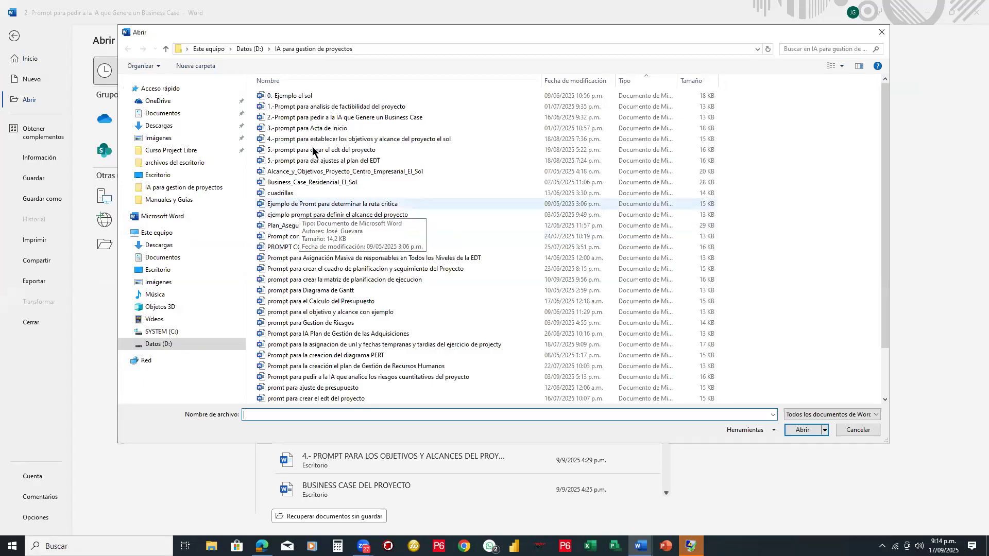
{"action": "left_click", "coordinate": [333, 183]}
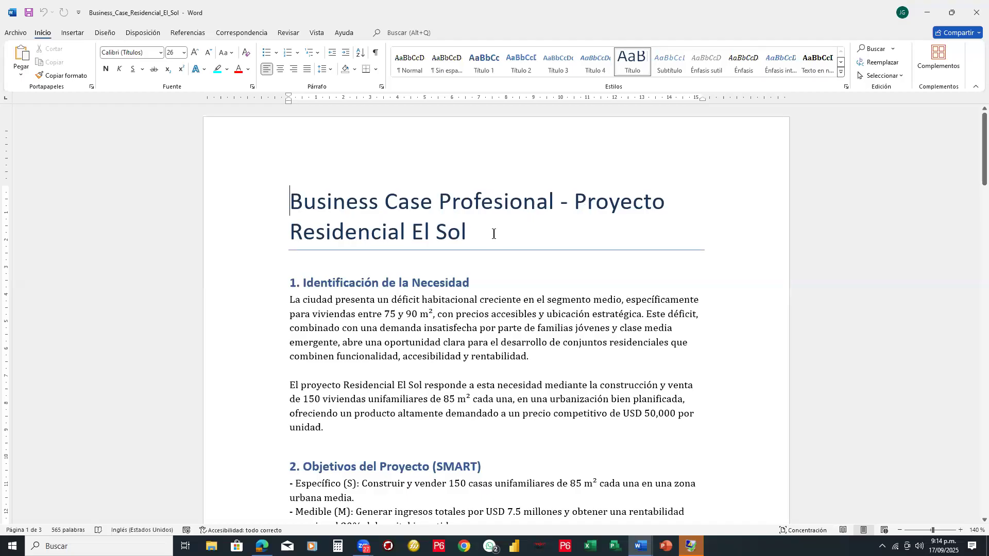
- Read the need identification and SMART objectives sections of the Business Case
{"action": "scroll", "coordinate": [494, 233], "scroll_direction": "down", "scroll_amount": 2}
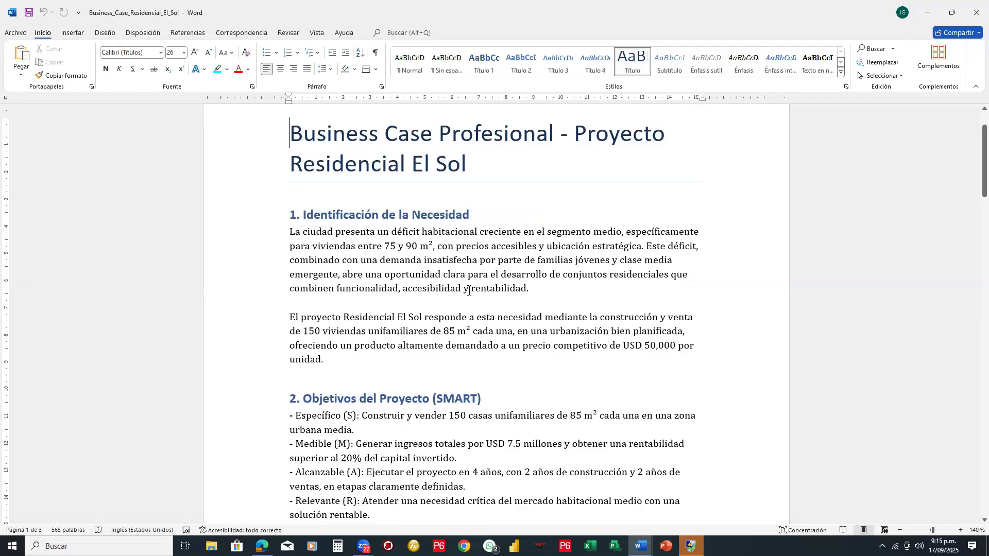
{"action": "scroll", "coordinate": [469, 291], "scroll_direction": "down", "scroll_amount": 3}
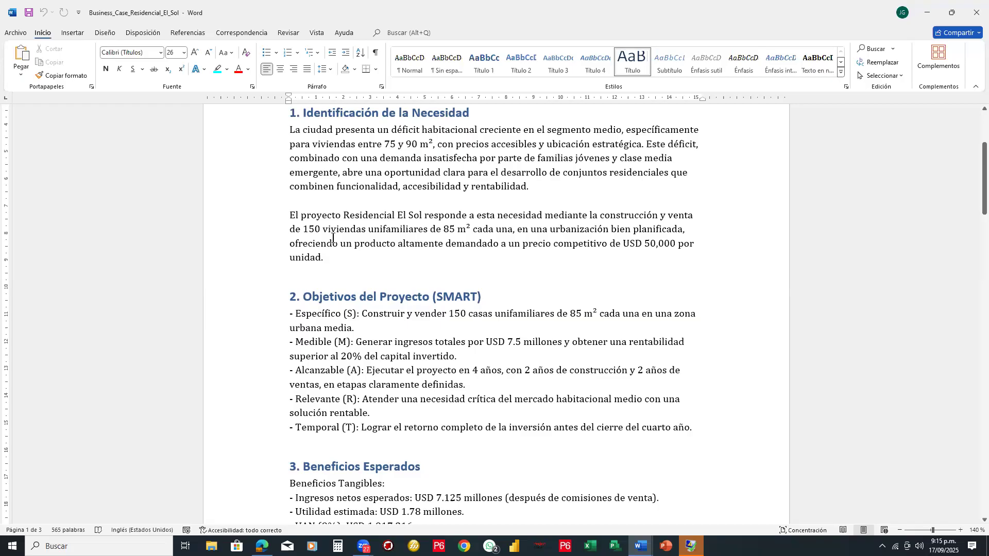
{"action": "scroll", "coordinate": [332, 238], "scroll_direction": "down", "scroll_amount": 1}
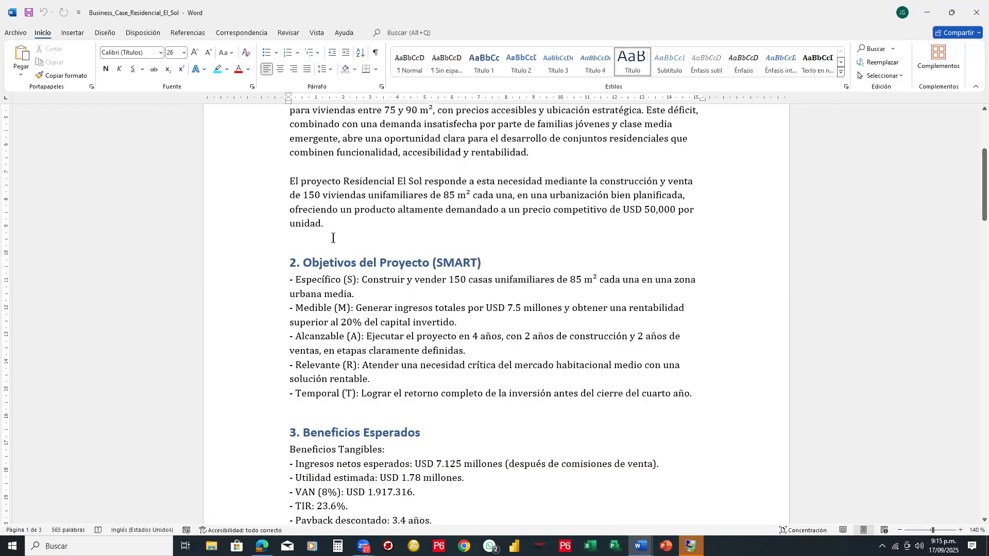
{"action": "scroll", "coordinate": [333, 238], "scroll_direction": "down", "scroll_amount": 2}
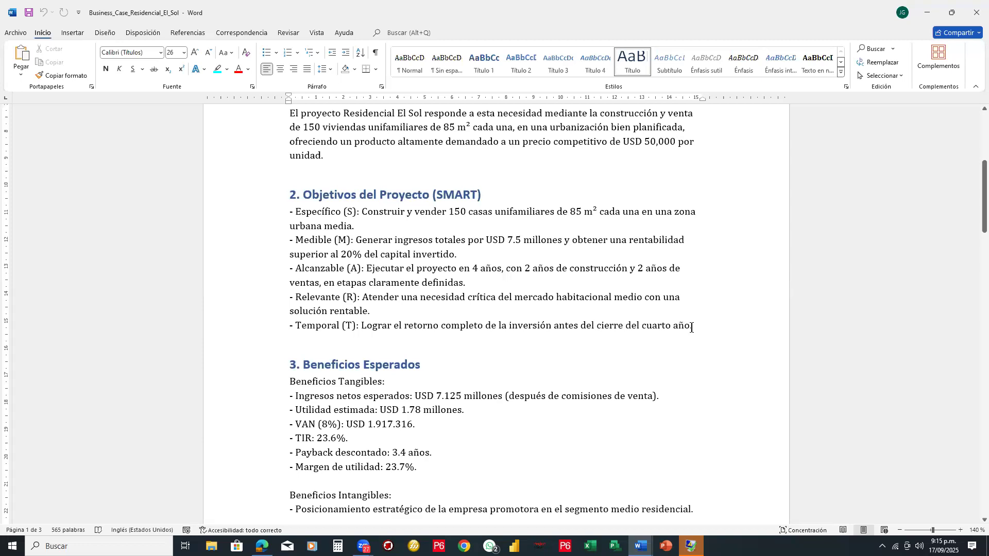
{"action": "scroll", "coordinate": [693, 328], "scroll_direction": "down", "scroll_amount": 2}
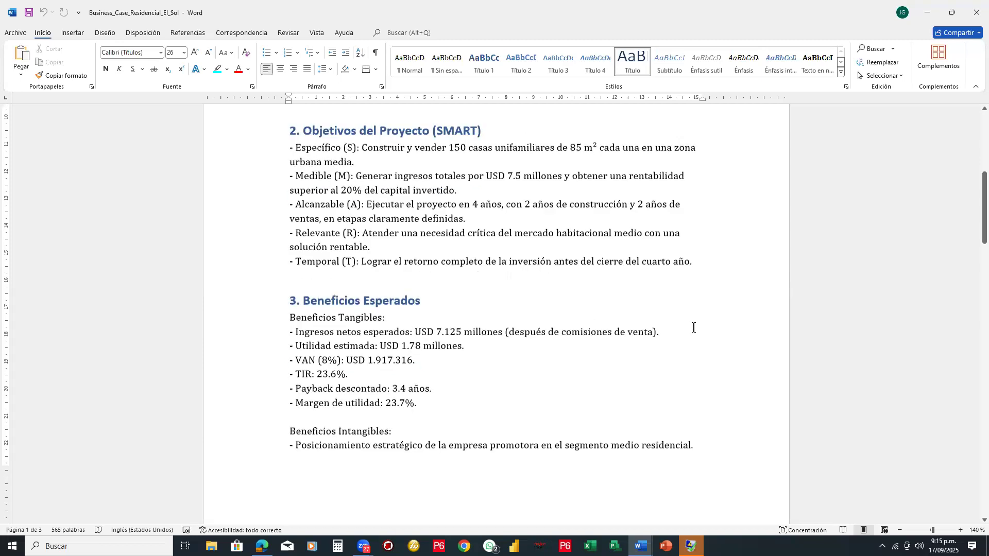
- Examine the expected benefits section, highlighting the VAN, TIR and discounted payback values in turn
{"action": "scroll", "coordinate": [693, 328], "scroll_direction": "down", "scroll_amount": 2}
{"action": "scroll", "coordinate": [694, 329], "scroll_direction": "down", "scroll_amount": 2}
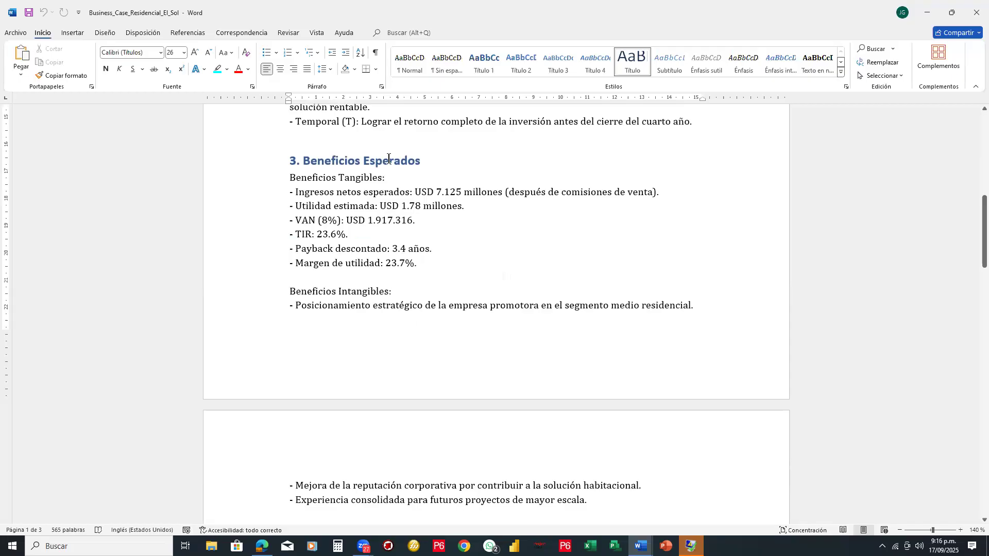
{"action": "left_click_drag", "start_coordinate": [435, 220], "coordinate": [298, 222]}
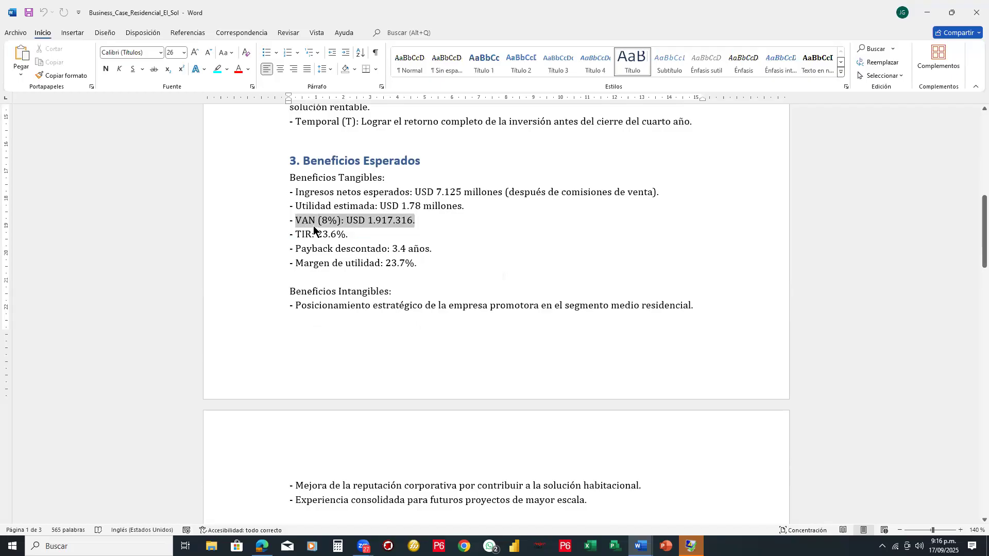
{"action": "left_click_drag", "start_coordinate": [296, 240], "coordinate": [349, 236]}
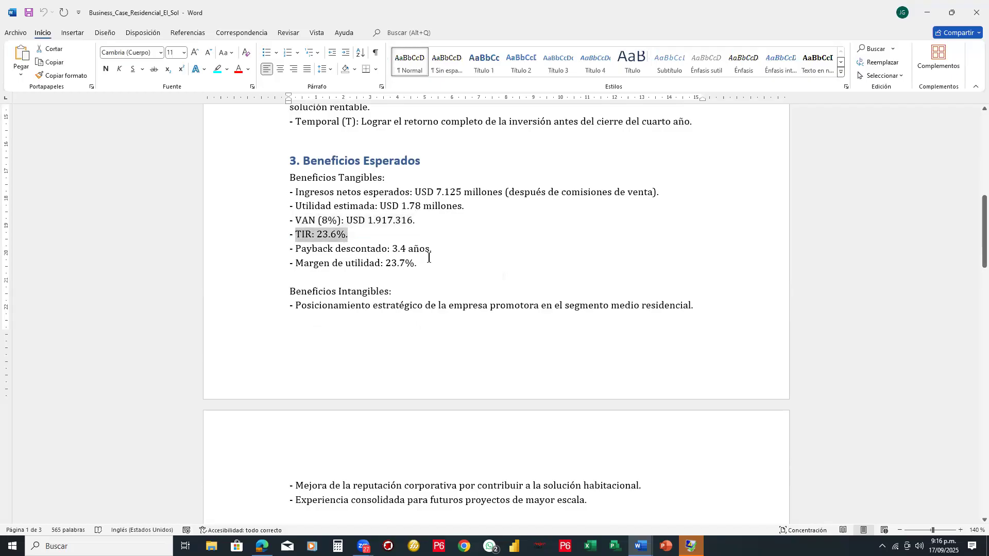
{"action": "left_click_drag", "start_coordinate": [417, 249], "coordinate": [391, 249]}
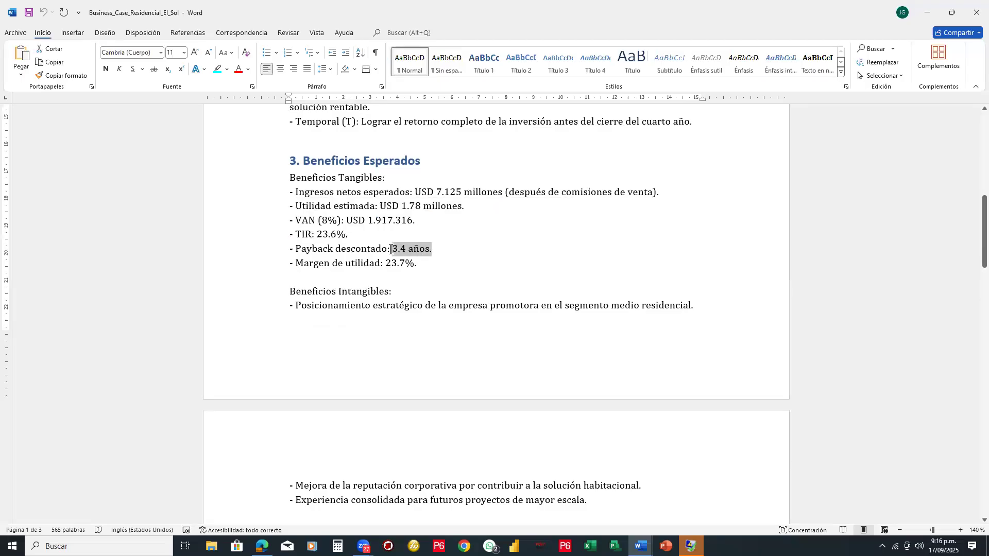
{"action": "left_click", "coordinate": [455, 284]}
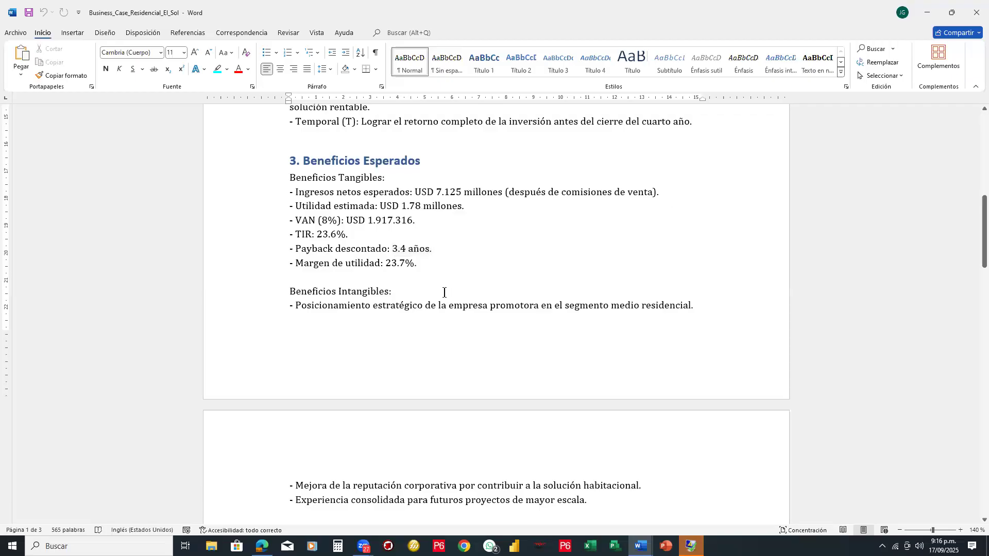
- Read the alternatives analysis and the required costs and investment section
{"action": "scroll", "coordinate": [444, 293], "scroll_direction": "down", "scroll_amount": 2}
{"action": "scroll", "coordinate": [444, 292], "scroll_direction": "down", "scroll_amount": 1}
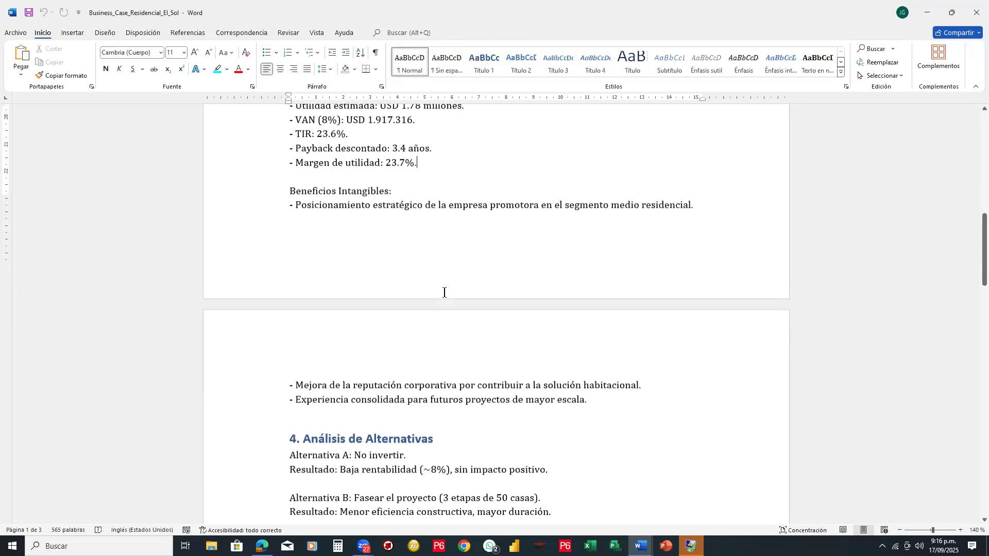
{"action": "scroll", "coordinate": [444, 292], "scroll_direction": "down", "scroll_amount": 4}
{"action": "scroll", "coordinate": [444, 293], "scroll_direction": "down", "scroll_amount": 3}
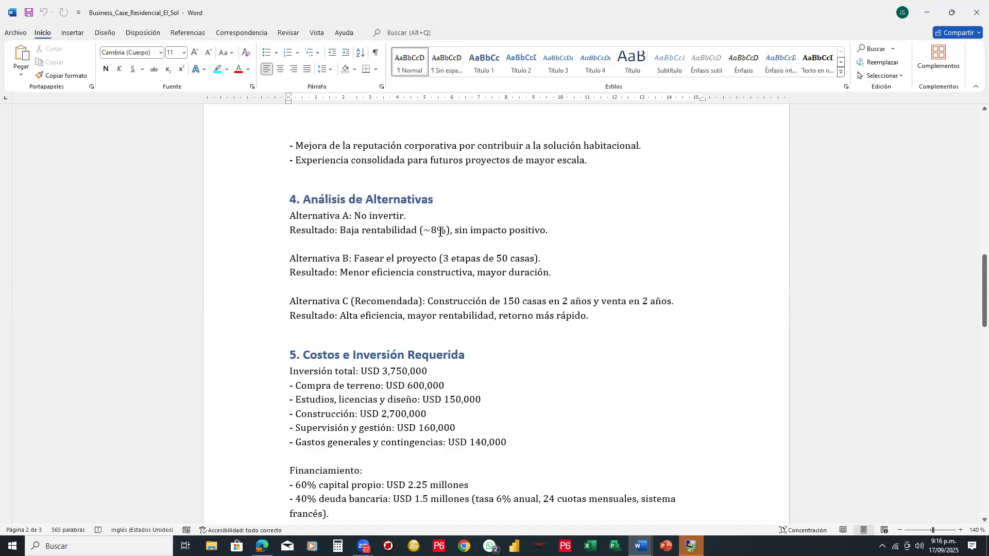
{"action": "scroll", "coordinate": [438, 230], "scroll_direction": "down", "scroll_amount": 1}
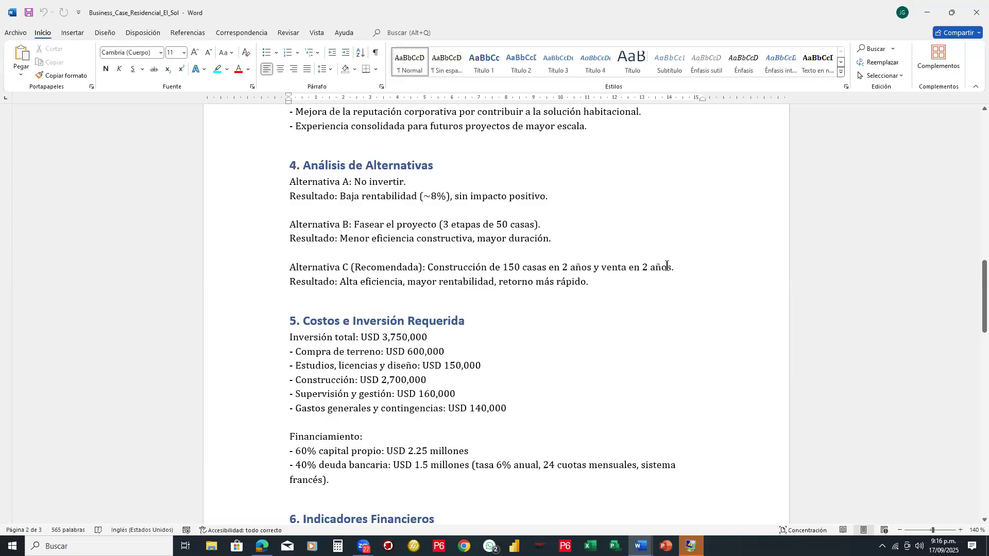
{"action": "scroll", "coordinate": [666, 265], "scroll_direction": "down", "scroll_amount": 2}
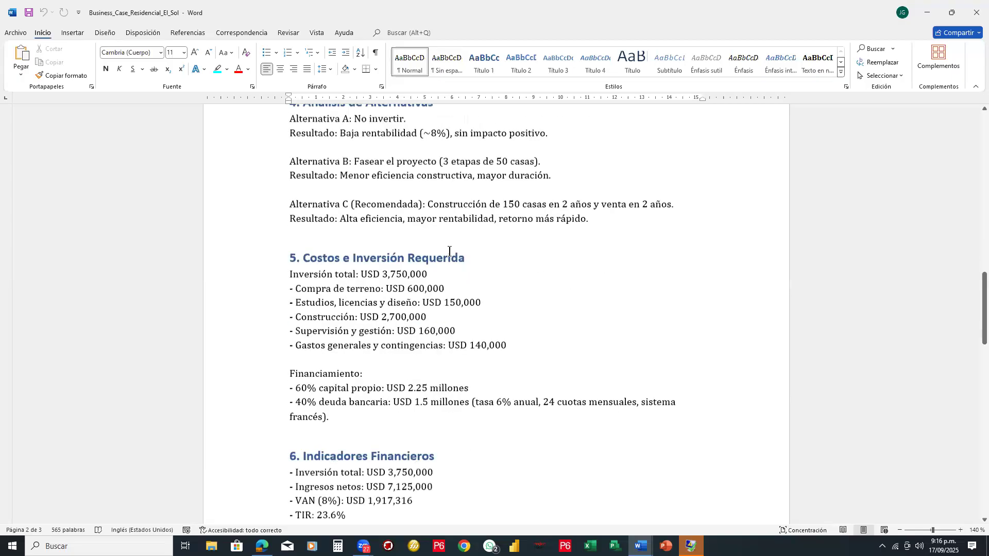
- Examine the financing and risk sections, and highlight the list of financial indicators in section 6
{"action": "scroll", "coordinate": [474, 284], "scroll_direction": "down", "scroll_amount": 3}
{"action": "scroll", "coordinate": [474, 285], "scroll_direction": "down", "scroll_amount": 3}
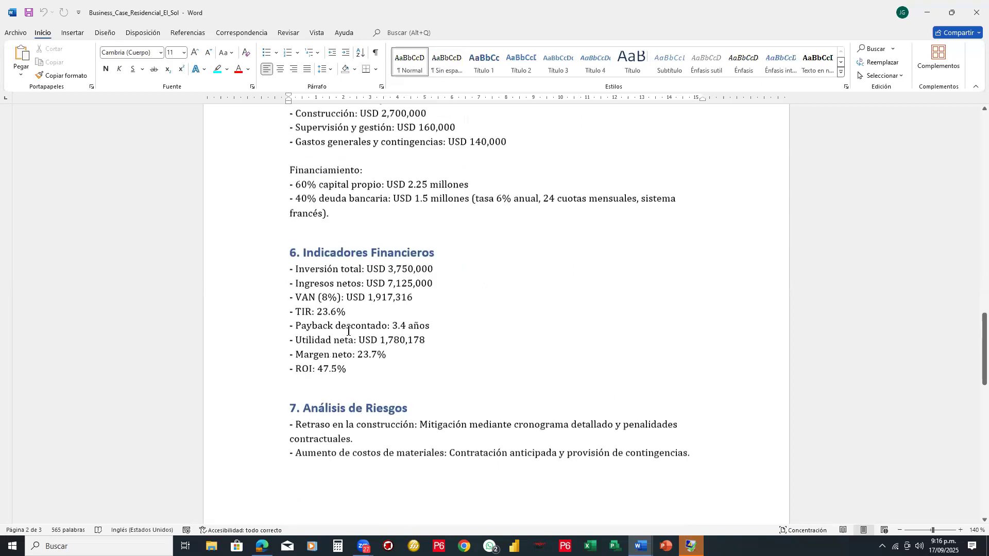
{"action": "scroll", "coordinate": [349, 330], "scroll_direction": "down", "scroll_amount": 2}
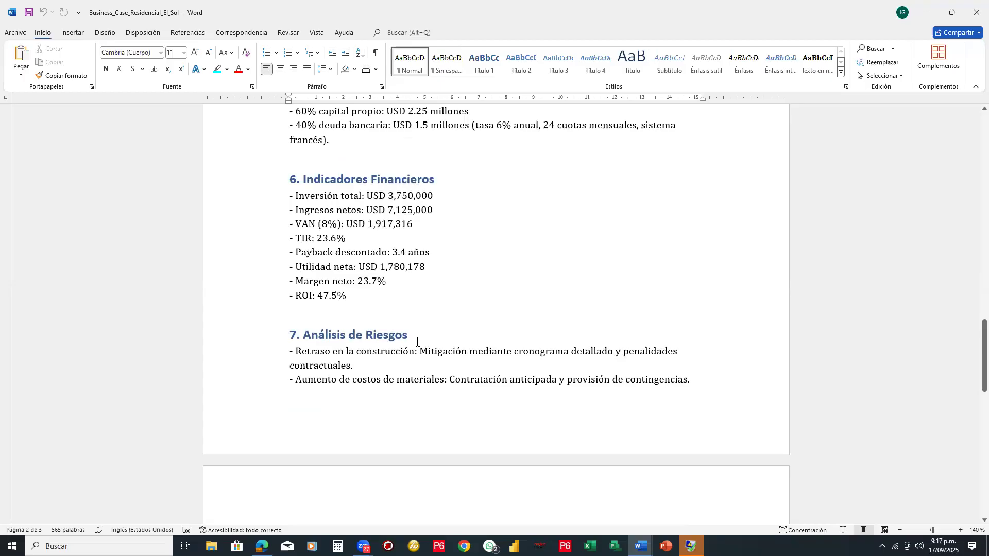
{"action": "scroll", "coordinate": [417, 342], "scroll_direction": "down", "scroll_amount": 2}
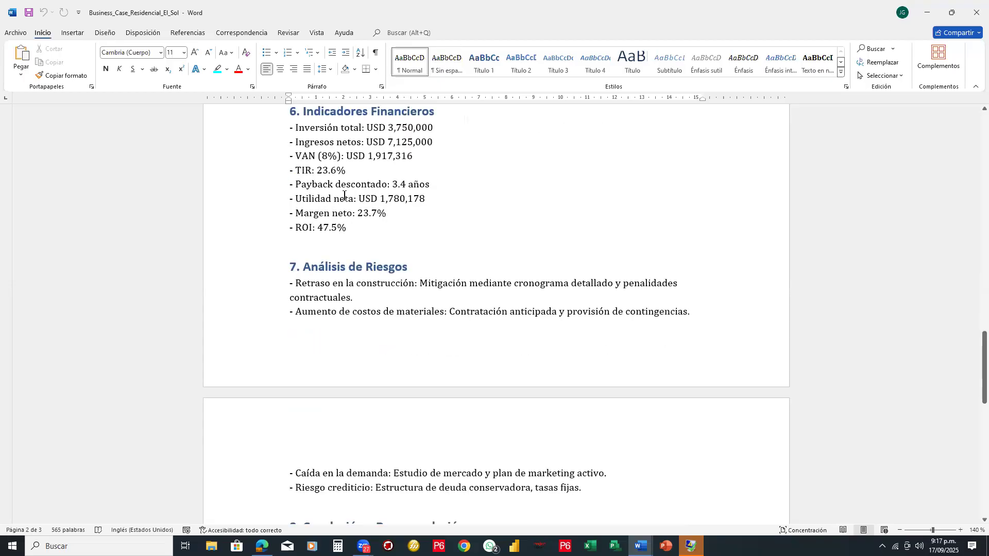
{"action": "scroll", "coordinate": [344, 196], "scroll_direction": "up", "scroll_amount": 2}
{"action": "left_click", "coordinate": [294, 195], "text": "shift"}
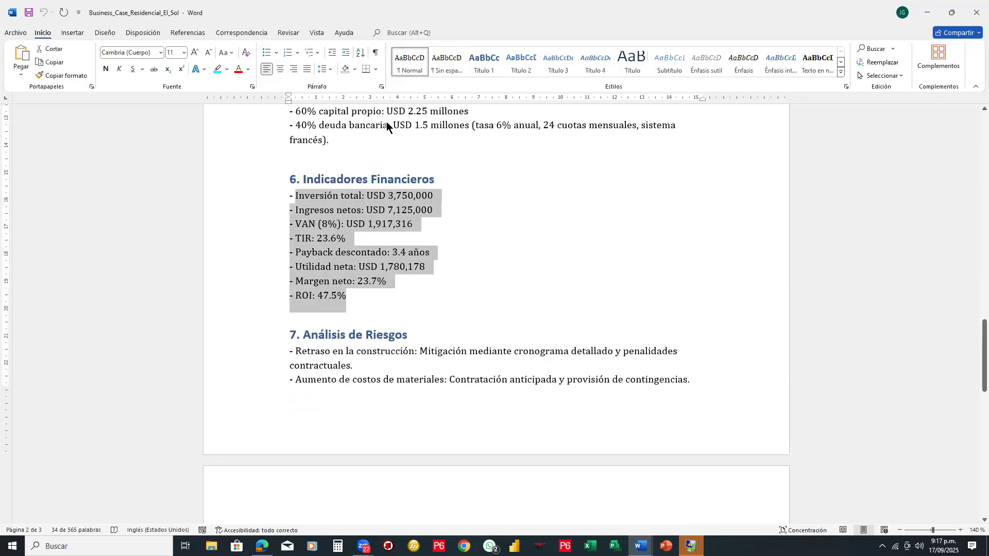
- Switch to DeepSeek and check how far its feasibility analysis has been generated
{"action": "key", "text": "alt+Tab"}
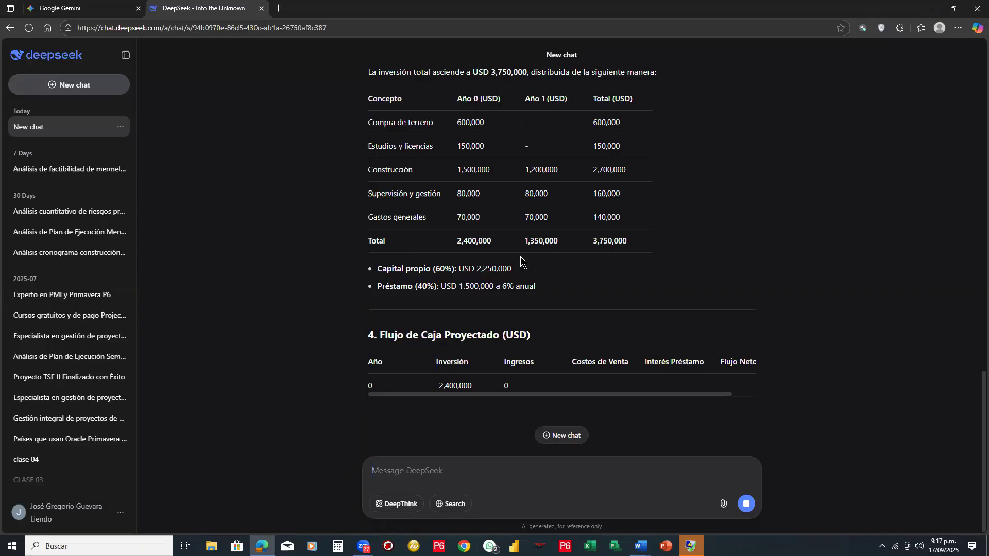
{"action": "scroll", "coordinate": [520, 257], "scroll_direction": "up", "scroll_amount": 1}
{"action": "scroll", "coordinate": [520, 258], "scroll_direction": "up", "scroll_amount": 5}
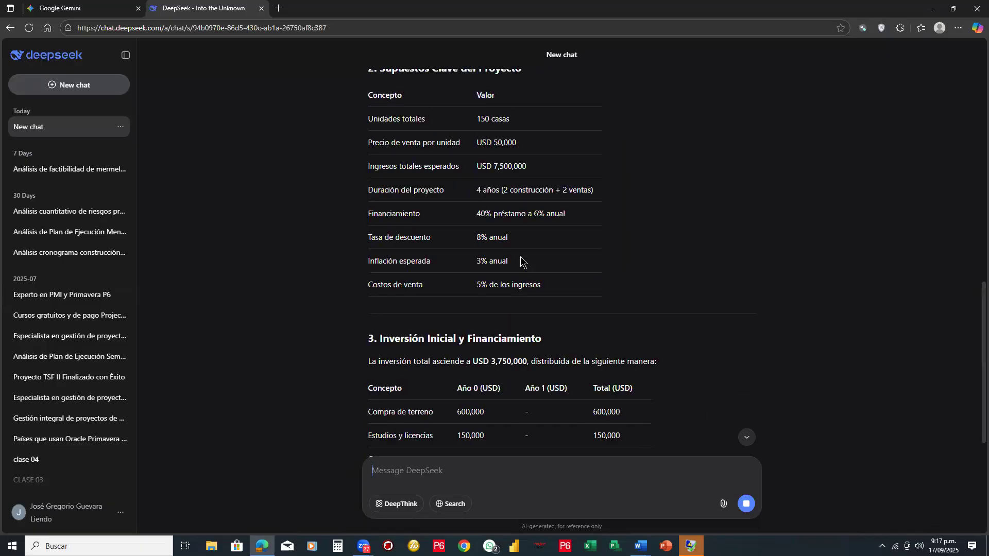
{"action": "scroll", "coordinate": [520, 261], "scroll_direction": "down", "scroll_amount": 5}
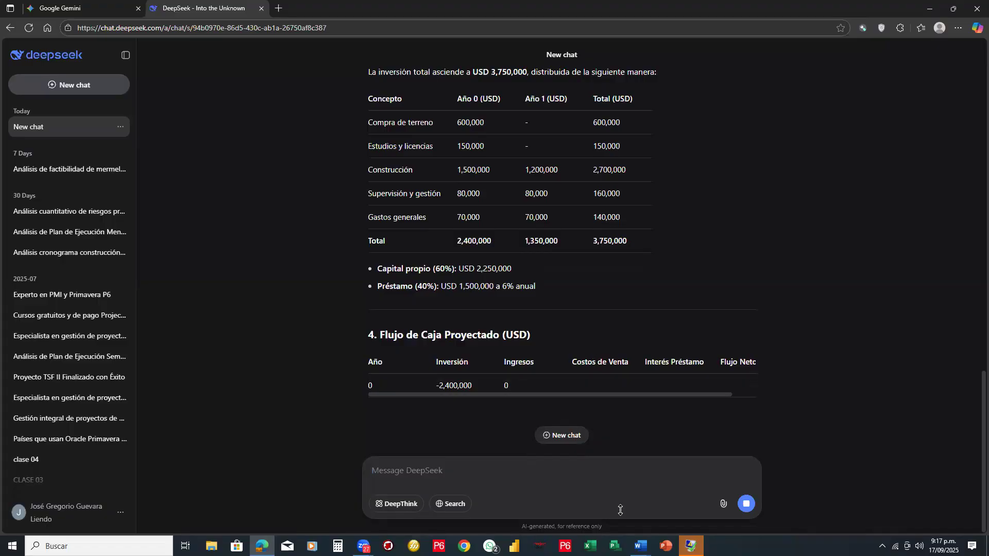
- Return to the Business Case in Word and read the remaining risks and the conclusion and recommendation
{"action": "mouse_move", "coordinate": [640, 546]}
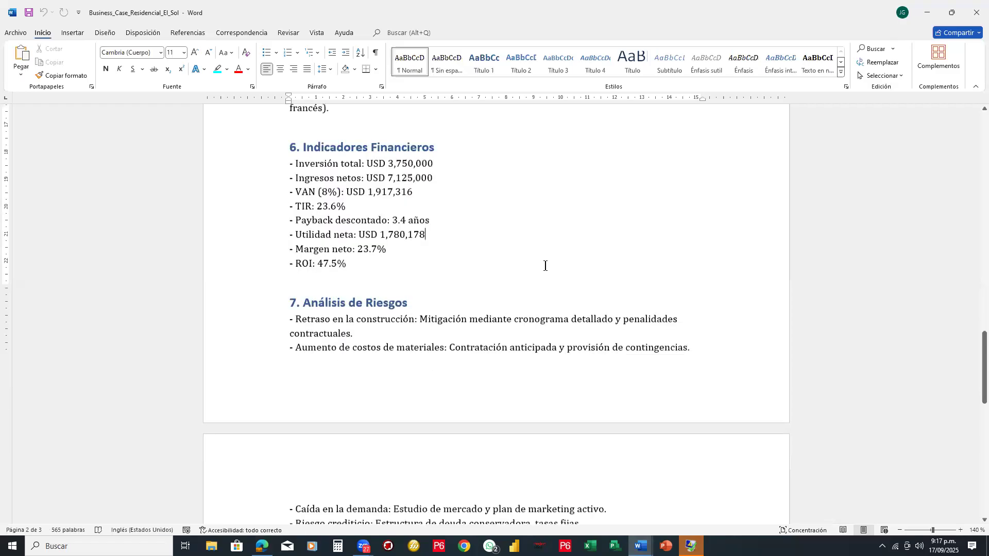
{"action": "scroll", "coordinate": [545, 266], "scroll_direction": "down", "scroll_amount": 5}
{"action": "scroll", "coordinate": [541, 266], "scroll_direction": "down", "scroll_amount": 1}
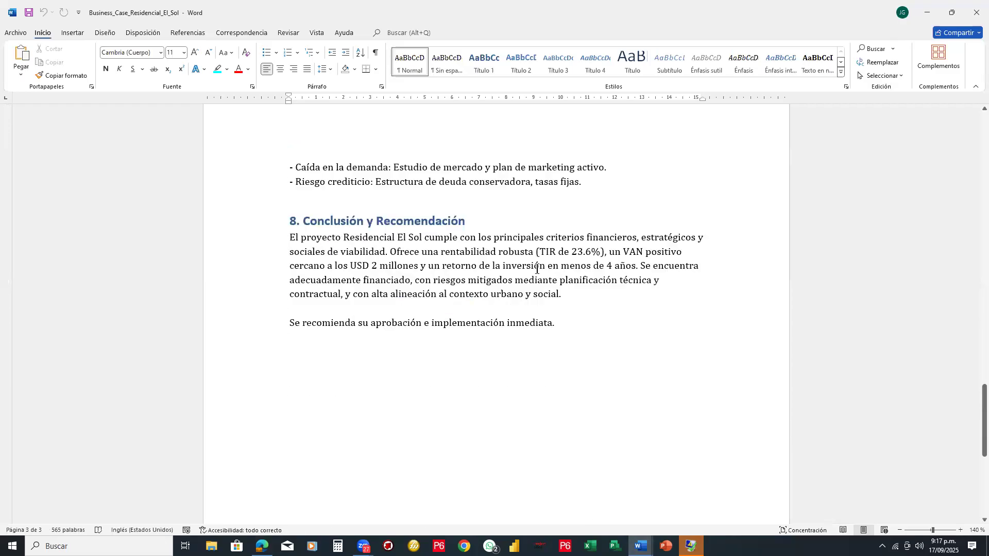
{"action": "scroll", "coordinate": [576, 315], "scroll_direction": "down", "scroll_amount": 1}
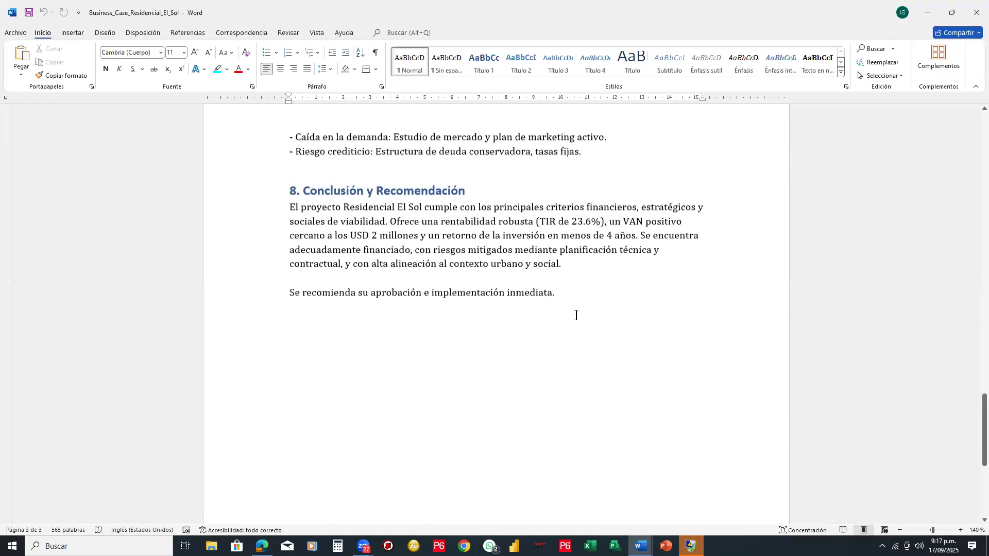
{"action": "scroll", "coordinate": [576, 316], "scroll_direction": "up", "scroll_amount": 1}
{"action": "scroll", "coordinate": [576, 316], "scroll_direction": "up", "scroll_amount": 1}
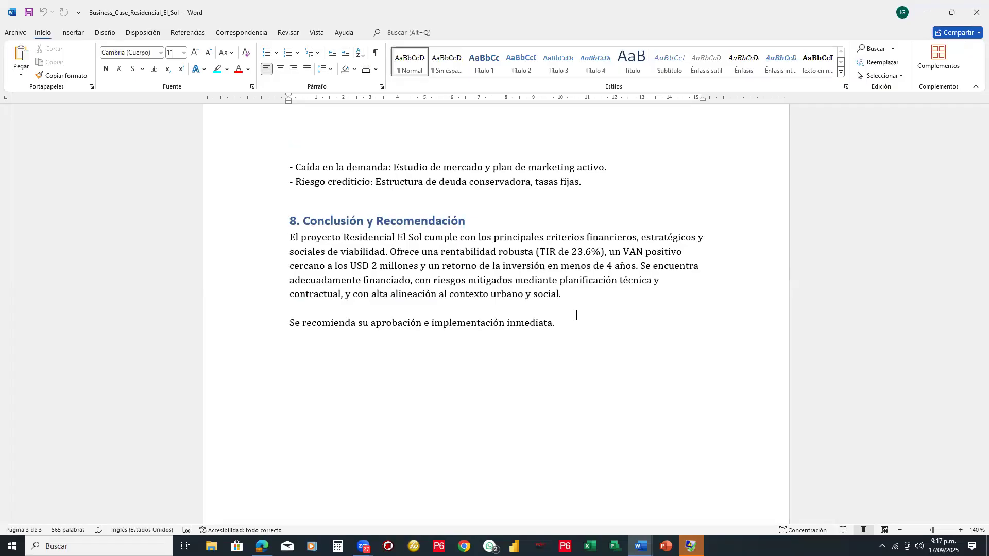
- Go back through the Business Case to its title at the beginning of the document
{"action": "scroll", "coordinate": [408, 202], "scroll_direction": "up", "scroll_amount": 3}
{"action": "scroll", "coordinate": [408, 202], "scroll_direction": "up", "scroll_amount": 8}
{"action": "scroll", "coordinate": [408, 202], "scroll_direction": "up", "scroll_amount": 3}
{"action": "scroll", "coordinate": [408, 201], "scroll_direction": "up", "scroll_amount": 3}
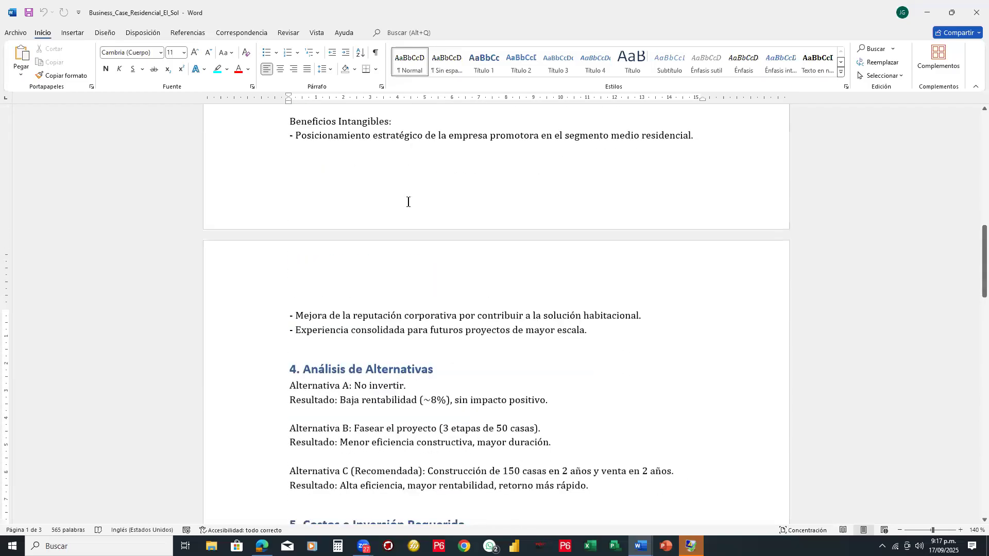
{"action": "scroll", "coordinate": [396, 177], "scroll_direction": "up", "scroll_amount": 10}
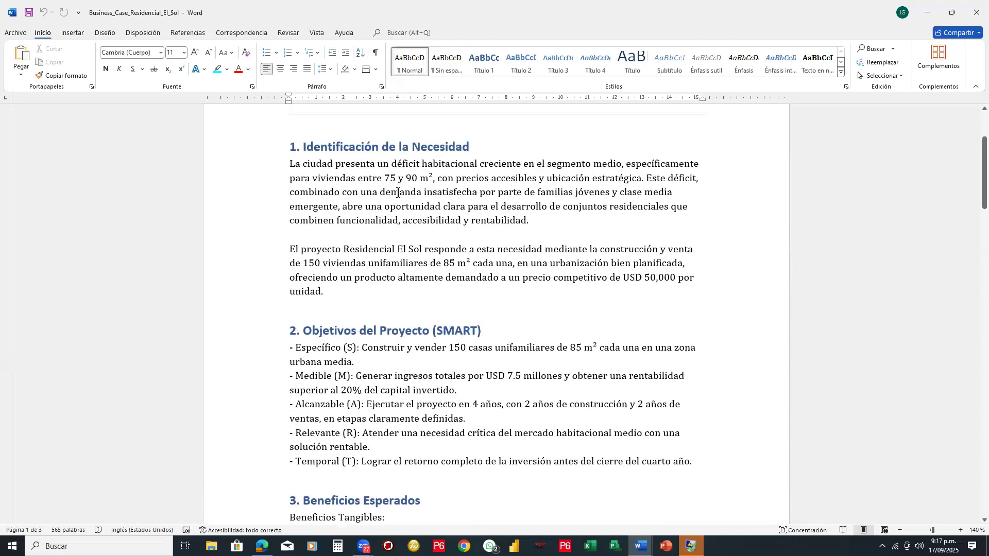
{"action": "scroll", "coordinate": [397, 193], "scroll_direction": "up", "scroll_amount": 2}
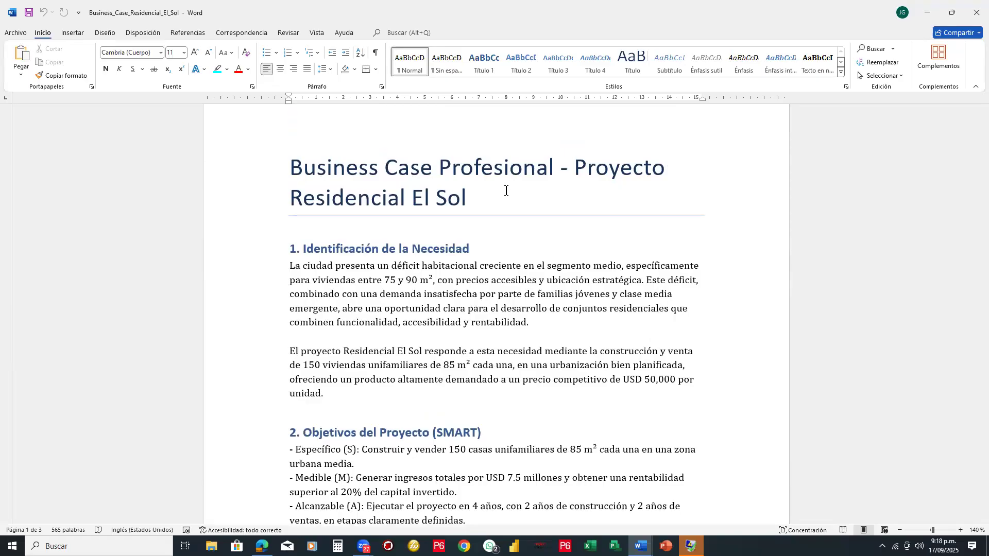
- Review the Business Case from its title and section headings through to the conclusion and recommendation in section 8
{"action": "left_click", "coordinate": [378, 169]}
{"action": "left_click", "coordinate": [384, 248]}
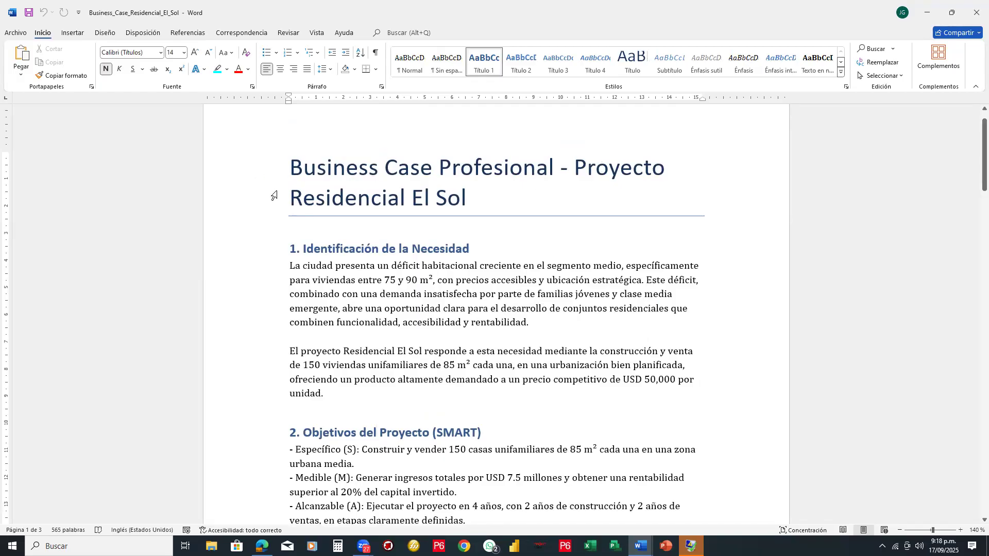
{"action": "left_click", "coordinate": [435, 255]}
{"action": "left_click", "coordinate": [445, 433]}
{"action": "scroll", "coordinate": [547, 372], "scroll_direction": "down", "scroll_amount": 10}
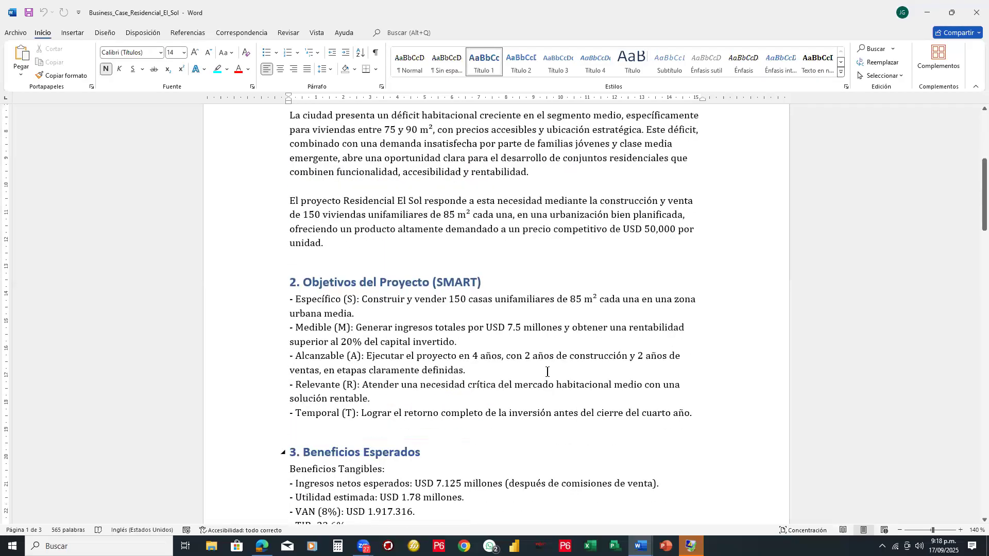
{"action": "scroll", "coordinate": [547, 372], "scroll_direction": "down", "scroll_amount": 7}
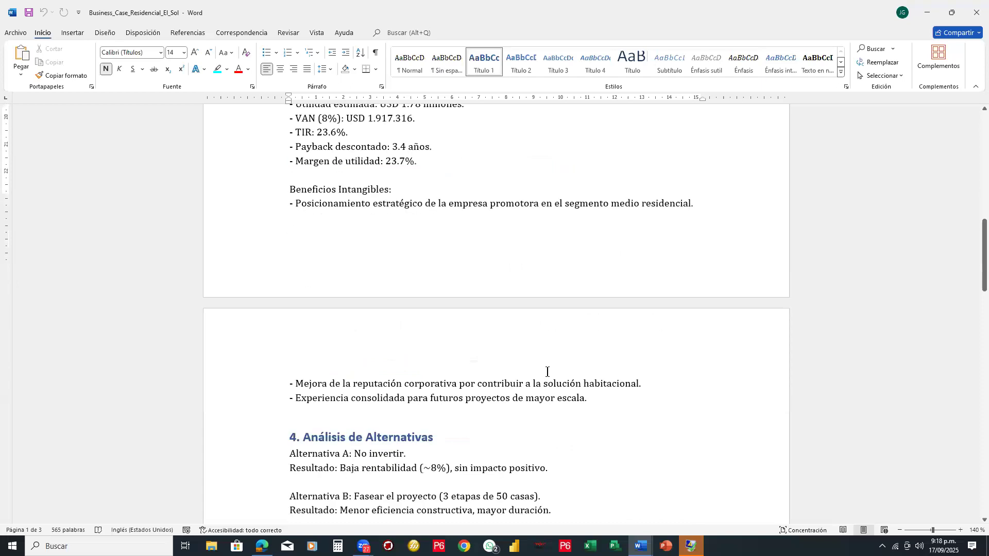
{"action": "scroll", "coordinate": [547, 372], "scroll_direction": "down", "scroll_amount": 10}
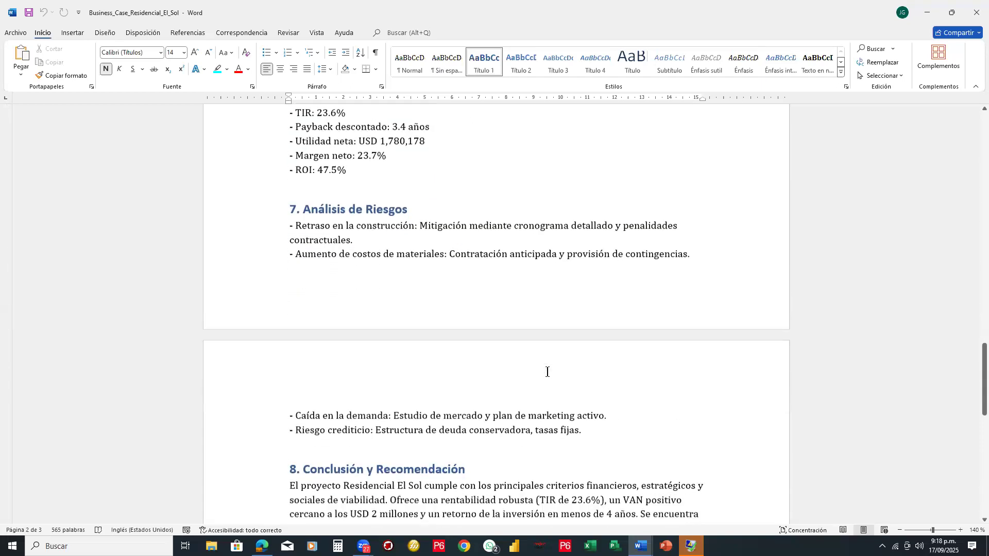
{"action": "scroll", "coordinate": [547, 372], "scroll_direction": "down", "scroll_amount": 3}
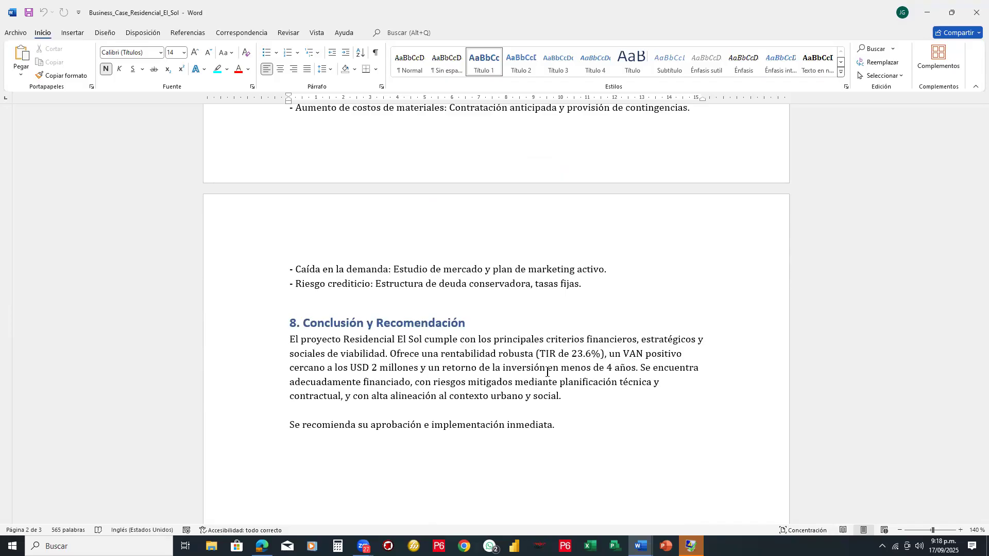
- Go back to section 1 of the Business Case and reread the sections from the project need through costs and financing
{"action": "scroll", "coordinate": [578, 217], "scroll_direction": "up", "scroll_amount": 10}
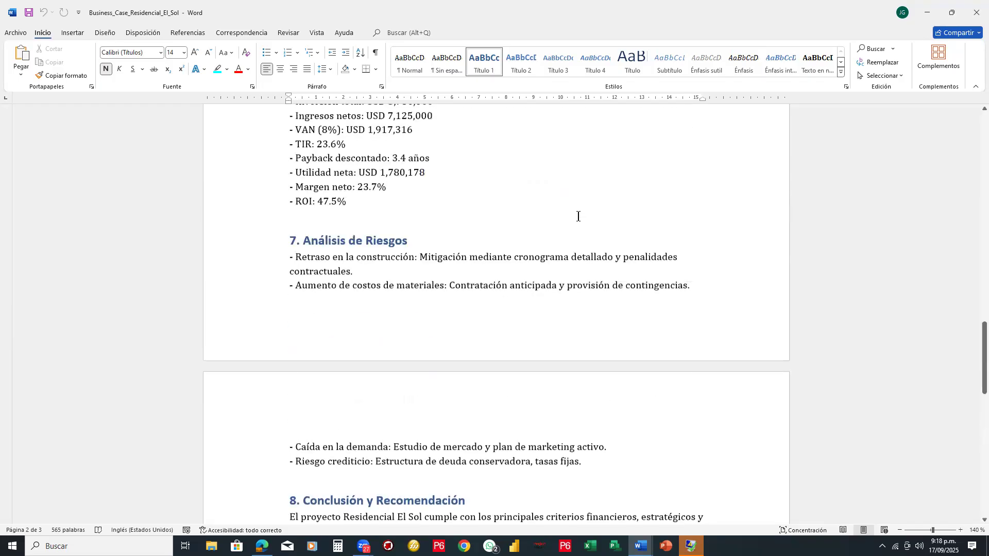
{"action": "scroll", "coordinate": [578, 216], "scroll_direction": "up", "scroll_amount": 5}
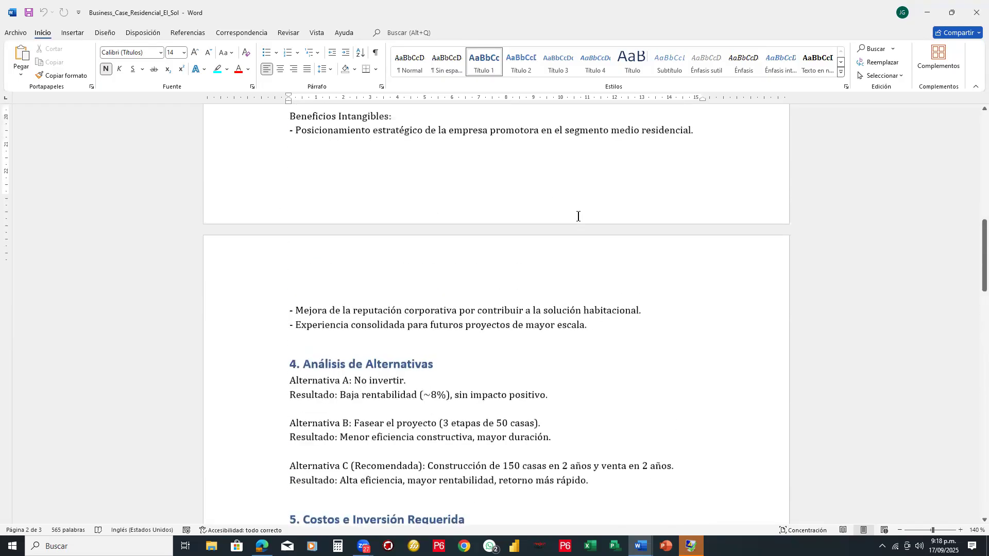
{"action": "scroll", "coordinate": [578, 216], "scroll_direction": "up", "scroll_amount": 3}
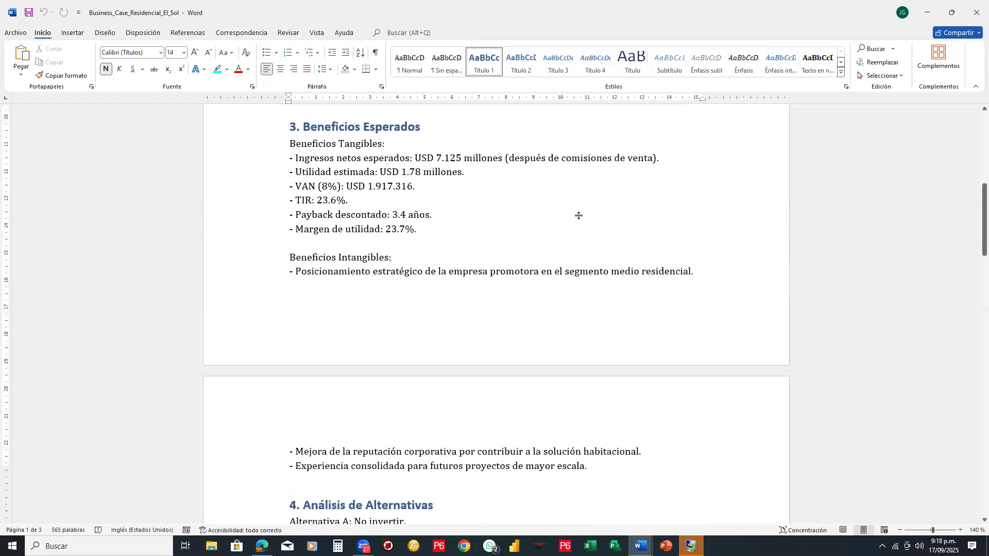
{"action": "scroll", "coordinate": [486, 227], "scroll_direction": "up", "scroll_amount": 11}
{"action": "scroll", "coordinate": [468, 299], "scroll_direction": "down", "scroll_amount": 3}
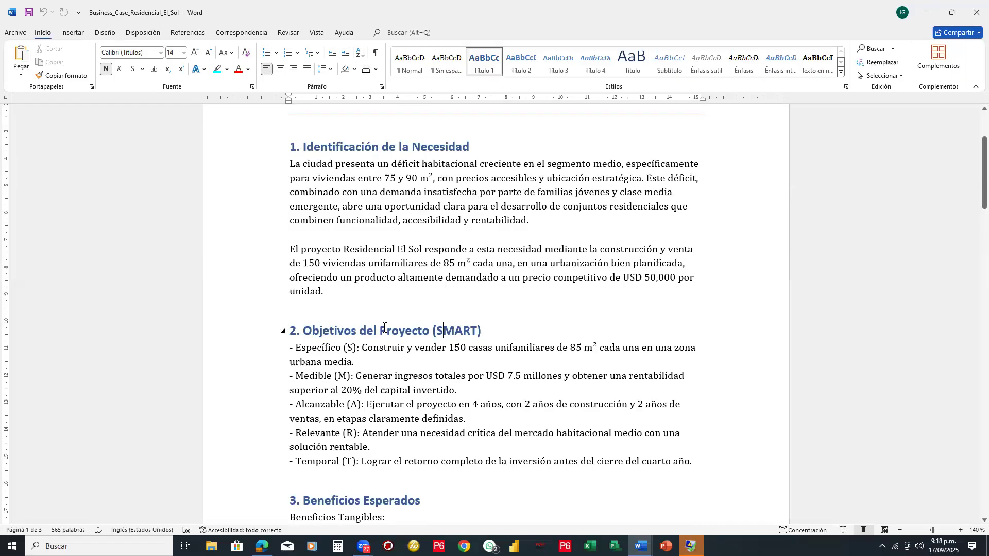
{"action": "scroll", "coordinate": [384, 328], "scroll_direction": "down", "scroll_amount": 6}
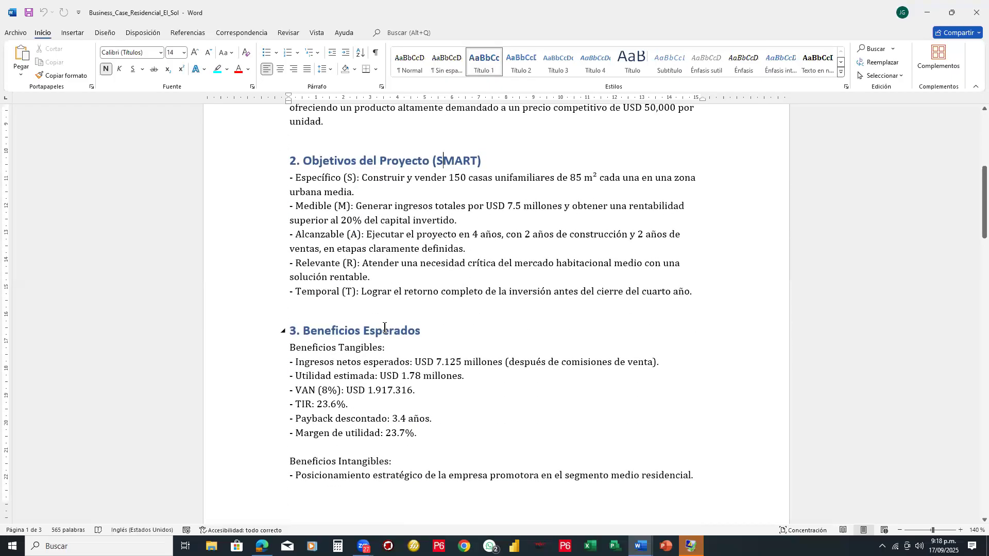
{"action": "scroll", "coordinate": [384, 327], "scroll_direction": "down", "scroll_amount": 1}
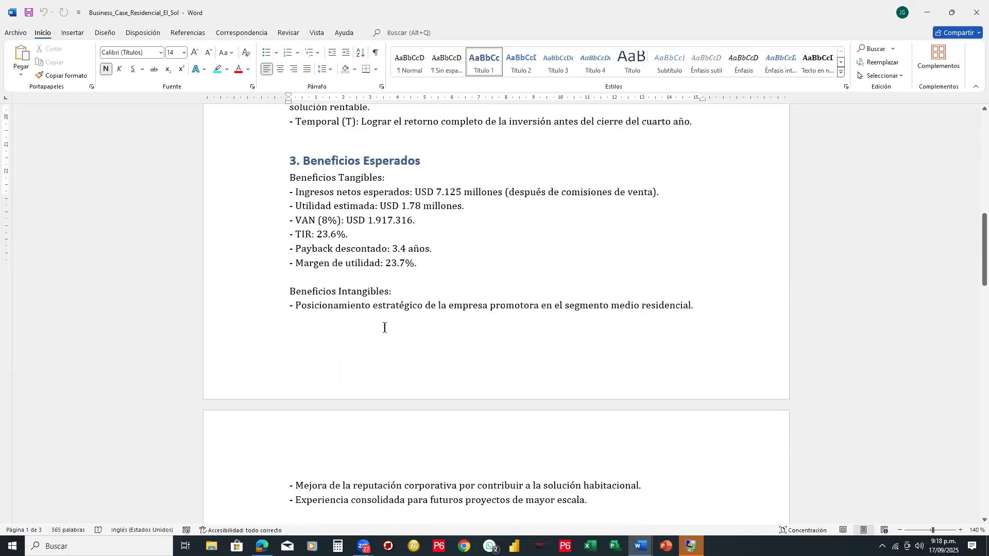
{"action": "scroll", "coordinate": [384, 327], "scroll_direction": "down", "scroll_amount": 8}
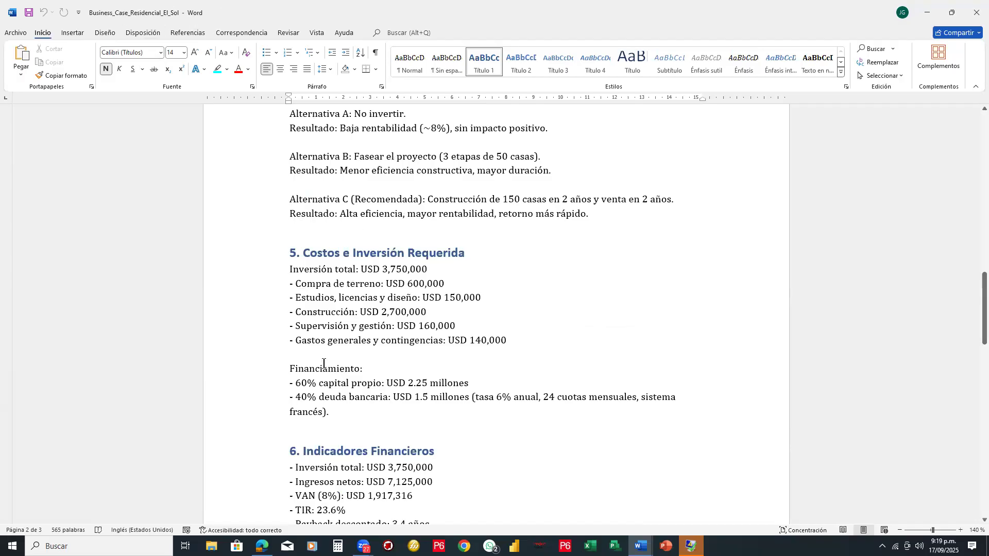
- Switch to DeepSeek and examine its feasibility report from the introduction to the projected cash flow table
{"action": "mouse_move", "coordinate": [262, 546]}
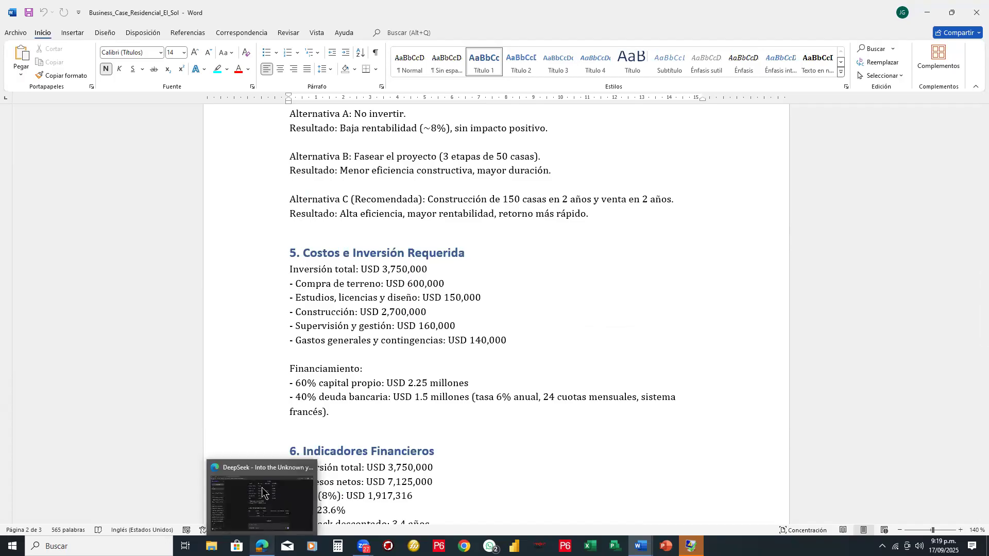
{"action": "left_click", "coordinate": [264, 494]}
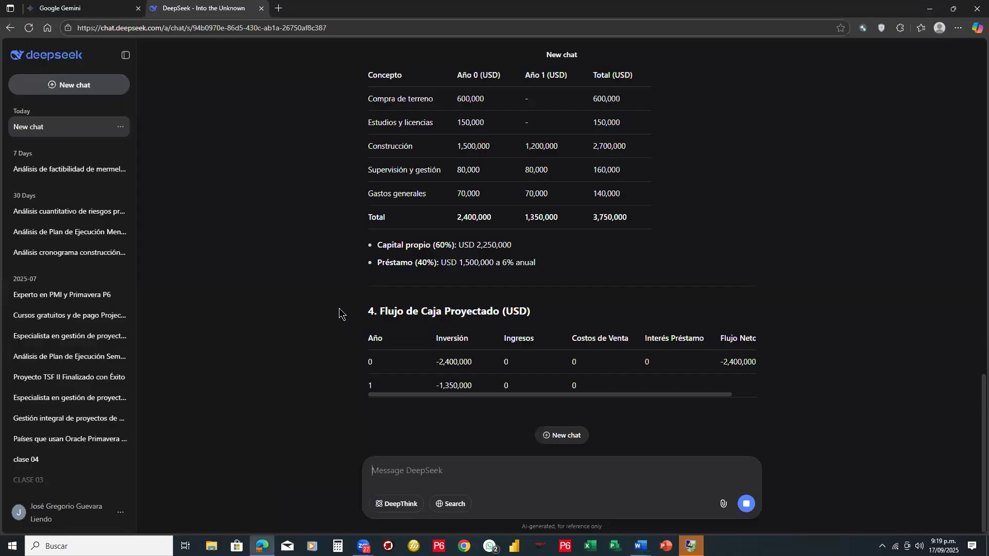
{"action": "left_click_drag", "start_coordinate": [727, 395], "coordinate": [596, 394]}
{"action": "scroll", "coordinate": [542, 252], "scroll_direction": "up", "scroll_amount": 7}
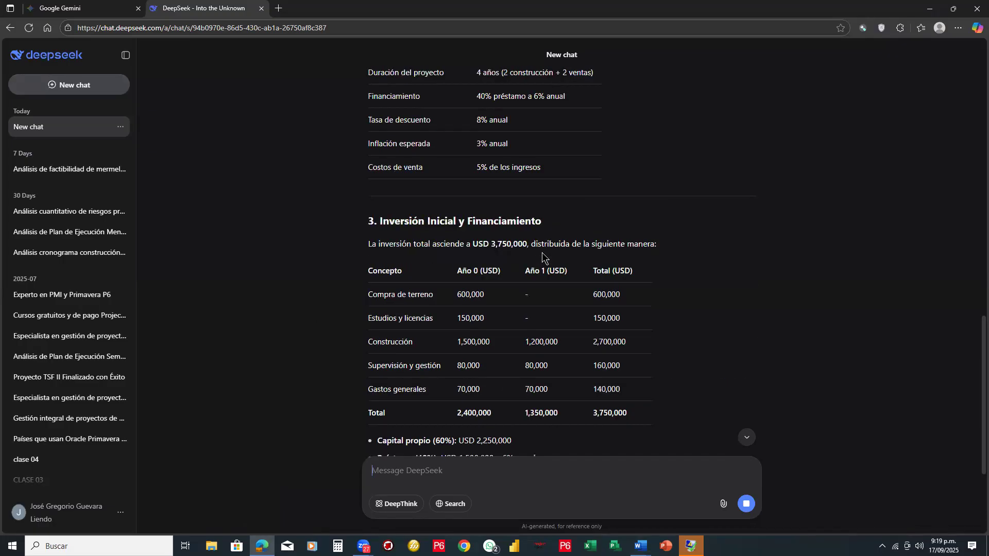
{"action": "scroll", "coordinate": [542, 252], "scroll_direction": "up", "scroll_amount": 10}
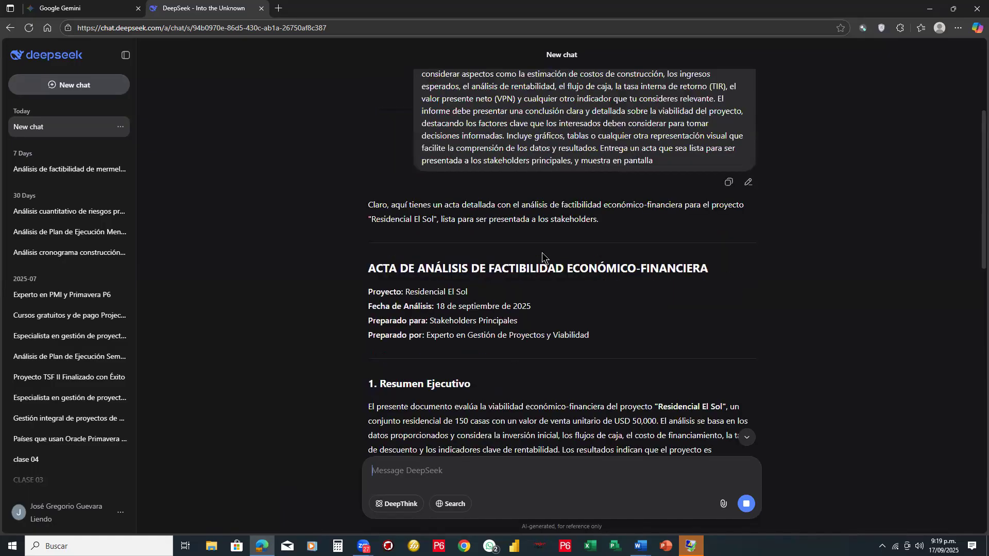
{"action": "scroll", "coordinate": [542, 252], "scroll_direction": "down", "scroll_amount": 14}
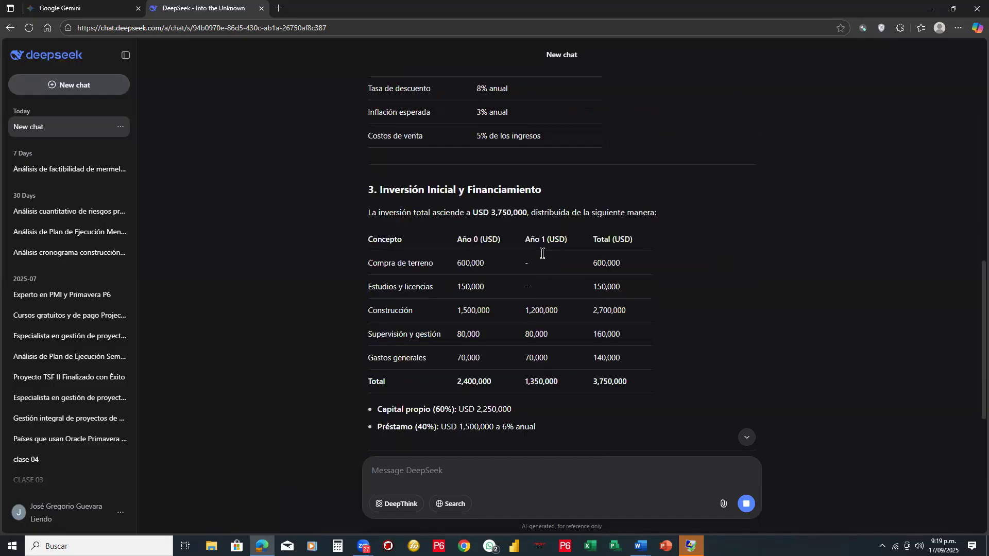
{"action": "scroll", "coordinate": [542, 252], "scroll_direction": "down", "scroll_amount": 3}
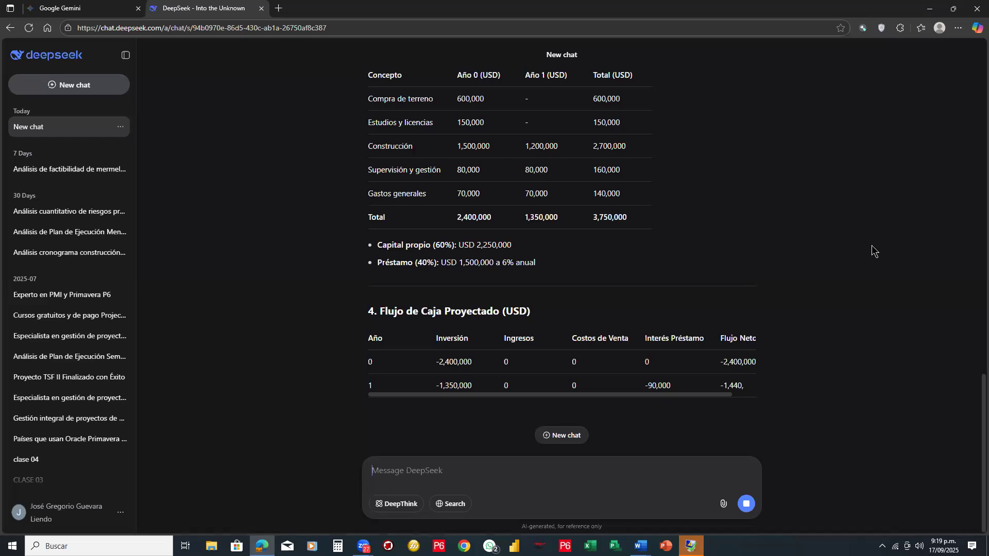
- Annotate the screen in red with a boxed "INICIO" heading and a first arrow branch labelled "ANA"
{"action": "left_click", "coordinate": [187, 132]}
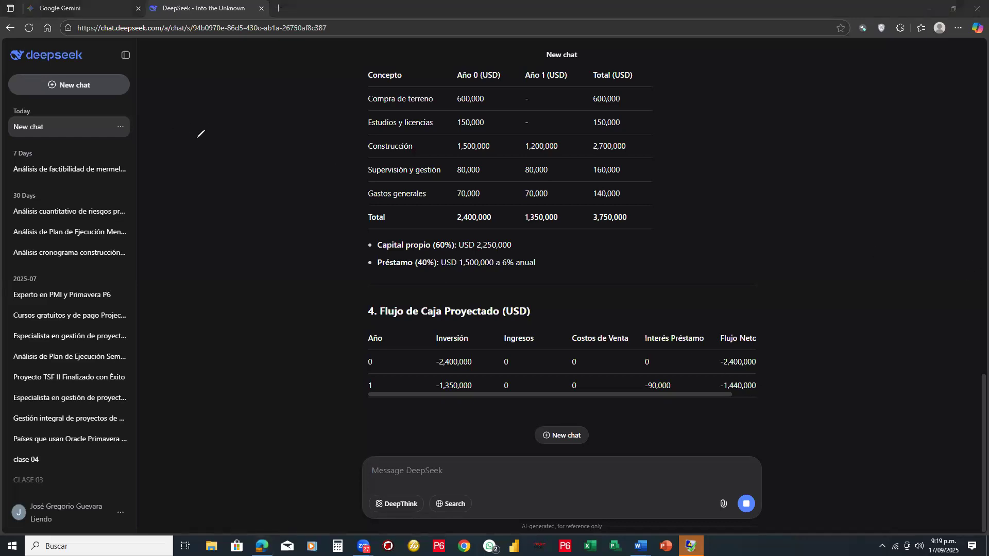
{"action": "mouse_move", "coordinate": [188, 119]}
{"action": "left_mouse_down"}
{"action": "mouse_move", "coordinate": [185, 181]}
{"action": "mouse_move", "coordinate": [348, 176]}
{"action": "mouse_move", "coordinate": [268, 101]}
{"action": "mouse_move", "coordinate": [196, 103]}
{"action": "mouse_move", "coordinate": [188, 118]}
{"action": "mouse_move", "coordinate": [230, 127]}
{"action": "mouse_move", "coordinate": [218, 148]}
{"action": "mouse_move", "coordinate": [266, 131]}
{"action": "mouse_move", "coordinate": [257, 148]}
{"action": "mouse_move", "coordinate": [287, 152]}
{"action": "mouse_move", "coordinate": [299, 134]}
{"action": "mouse_move", "coordinate": [307, 150]}
{"action": "mouse_move", "coordinate": [319, 132]}
{"action": "left_mouse_up"}
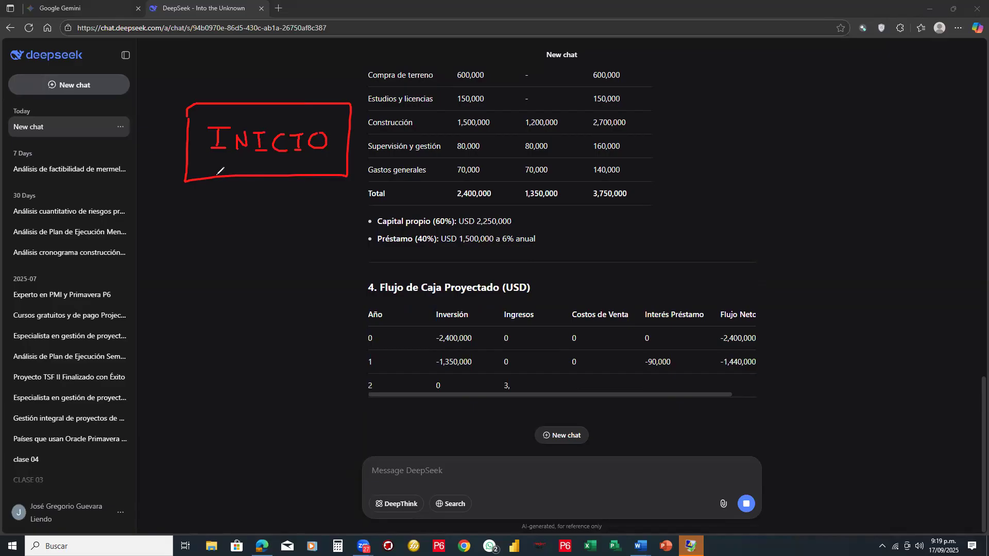
{"action": "mouse_move", "coordinate": [214, 178]}
{"action": "left_mouse_down"}
{"action": "mouse_move", "coordinate": [215, 209]}
{"action": "mouse_move", "coordinate": [232, 208]}
{"action": "left_mouse_up"}
{"action": "mouse_move", "coordinate": [233, 199]}
{"action": "left_mouse_down"}
{"action": "mouse_move", "coordinate": [233, 215]}
{"action": "mouse_move", "coordinate": [278, 219]}
{"action": "left_mouse_up"}
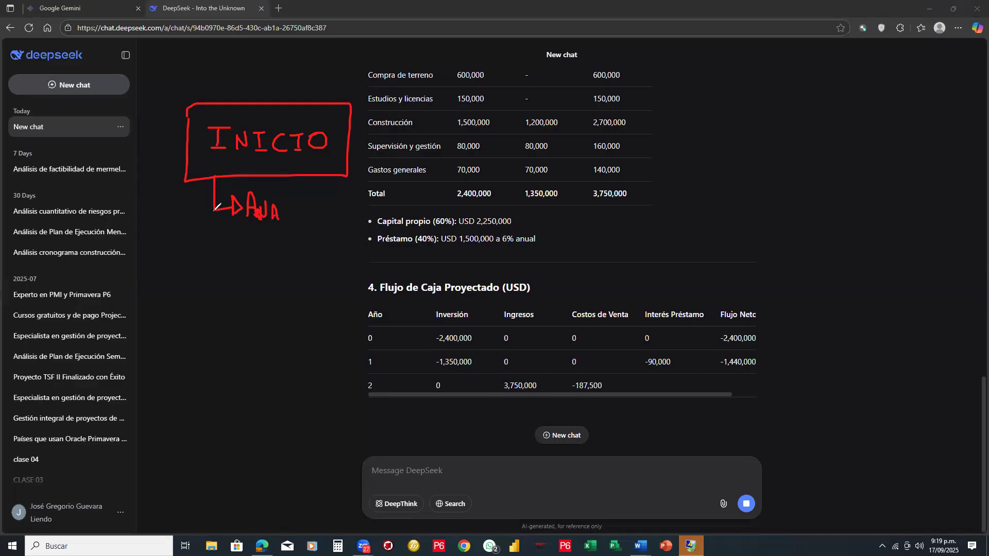
- Add a second branch labelled "BC" with a check mark and a third unlabelled arrow branch to the INICIO diagram
{"action": "mouse_move", "coordinate": [213, 211]}
{"action": "left_mouse_down"}
{"action": "mouse_move", "coordinate": [238, 254]}
{"action": "mouse_move", "coordinate": [274, 237]}
{"action": "mouse_move", "coordinate": [277, 248]}
{"action": "mouse_move", "coordinate": [265, 250]}
{"action": "mouse_move", "coordinate": [311, 247]}
{"action": "left_mouse_up"}
{"action": "mouse_move", "coordinate": [311, 248]}
{"action": "left_mouse_down"}
{"action": "mouse_move", "coordinate": [326, 234]}
{"action": "mouse_move", "coordinate": [318, 246]}
{"action": "left_mouse_up"}
{"action": "left_click_drag", "start_coordinate": [318, 246], "coordinate": [334, 234]}
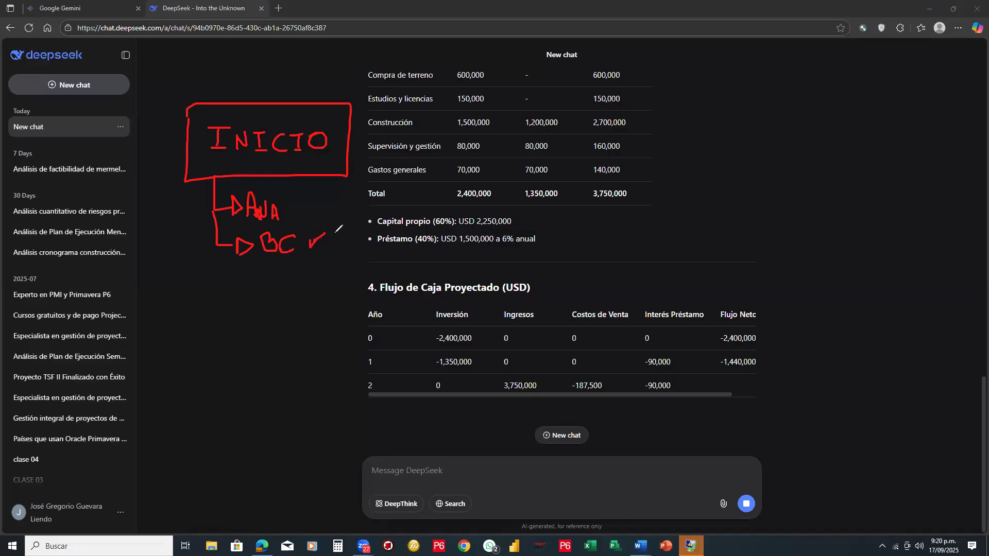
{"action": "left_click_drag", "start_coordinate": [216, 245], "coordinate": [222, 283]}
{"action": "left_click", "coordinate": [220, 287]}
{"action": "left_click_drag", "start_coordinate": [220, 287], "coordinate": [239, 290]}
{"action": "mouse_move", "coordinate": [239, 280]}
{"action": "left_mouse_down"}
{"action": "mouse_move", "coordinate": [242, 296]}
{"action": "mouse_move", "coordinate": [252, 283]}
{"action": "mouse_move", "coordinate": [246, 295]}
{"action": "left_mouse_up"}
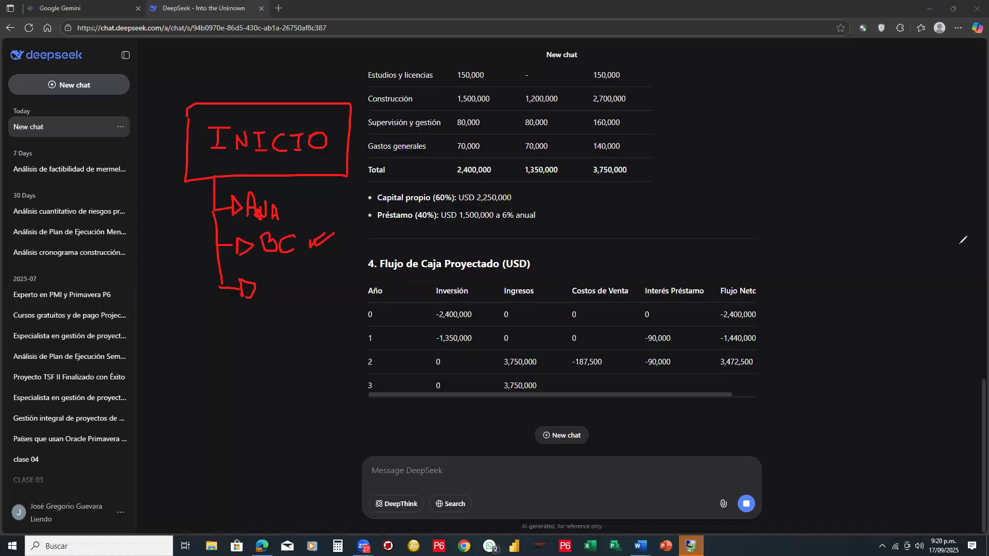
{"action": "mouse_move", "coordinate": [267, 161]}
{"action": "left_mouse_down"}
{"action": "mouse_move", "coordinate": [271, 137]}
{"action": "mouse_move", "coordinate": [250, 141]}
{"action": "mouse_move", "coordinate": [261, 163]}
{"action": "left_mouse_up"}
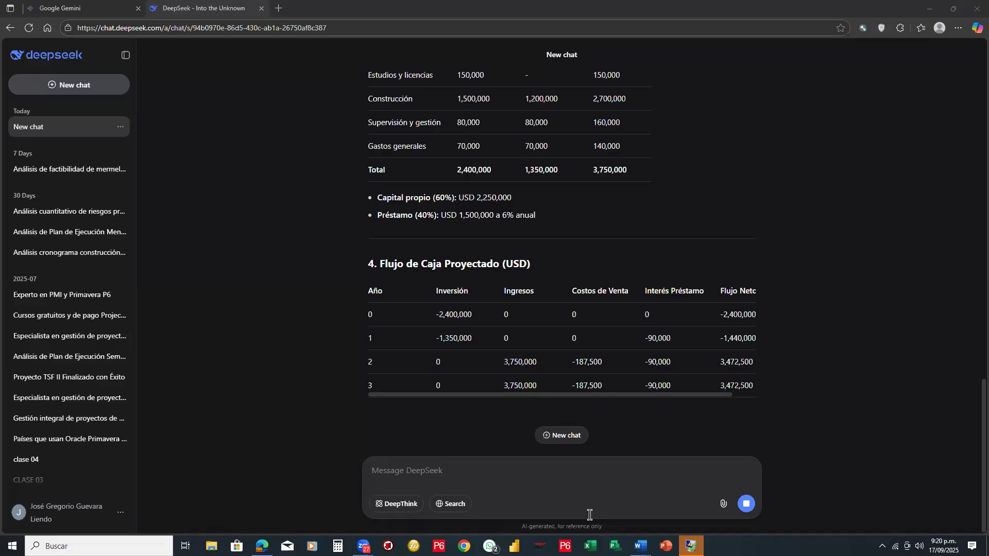
- Close the "0.-Ejemplo el sol" document and switch to the Business Case document in Word
{"action": "mouse_move", "coordinate": [640, 546]}
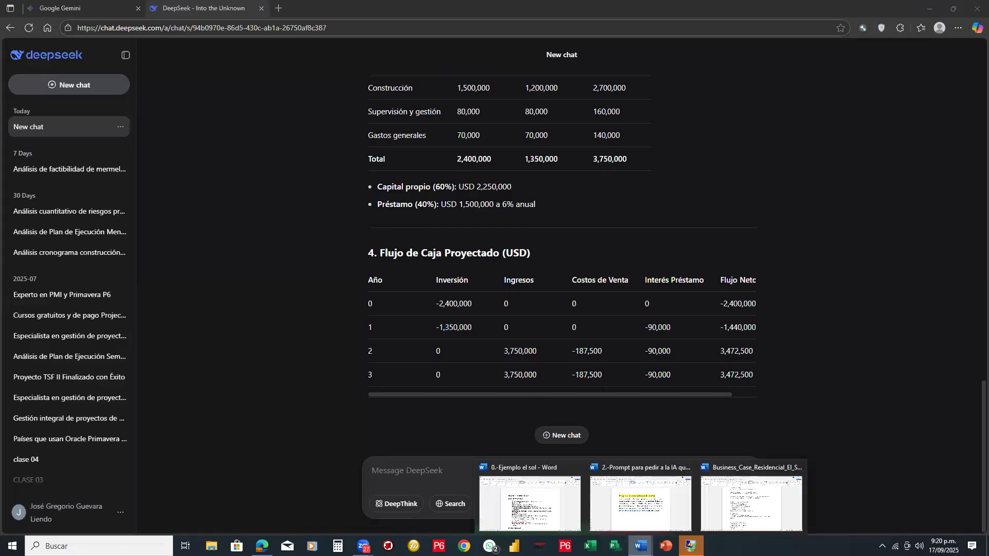
{"action": "left_click", "coordinate": [576, 469]}
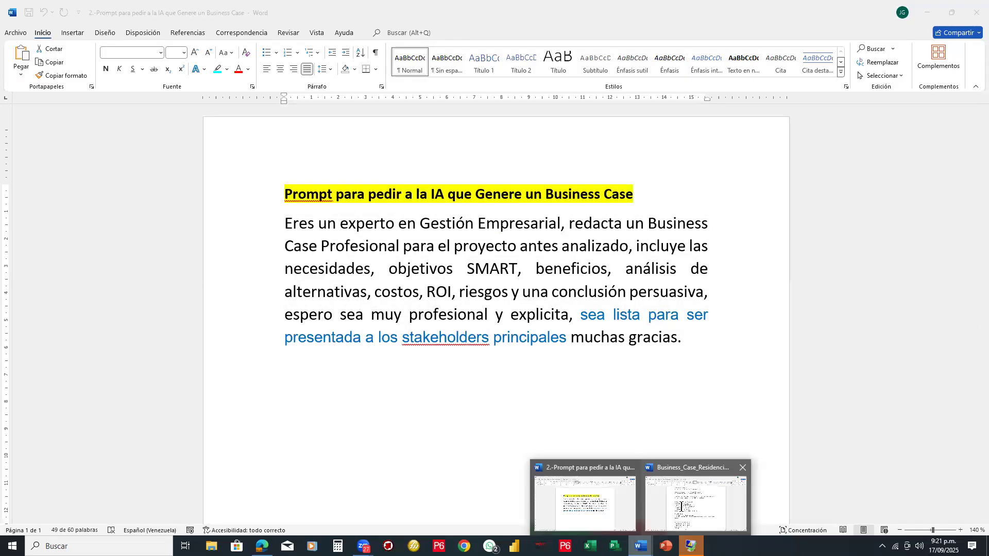
{"action": "left_click", "coordinate": [682, 506]}
- Review the alternatives, costs and risk sections of the Business Case, and select section 6, "Indicadores Financieros"
{"action": "scroll", "coordinate": [452, 273], "scroll_direction": "up", "scroll_amount": 5}
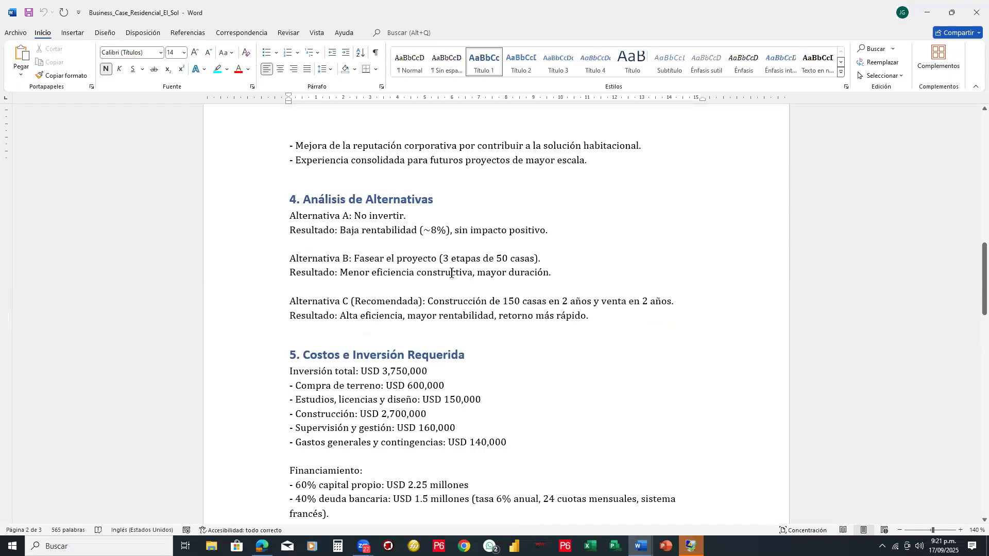
{"action": "scroll", "coordinate": [451, 273], "scroll_direction": "down", "scroll_amount": 3}
{"action": "scroll", "coordinate": [451, 273], "scroll_direction": "down", "scroll_amount": 6}
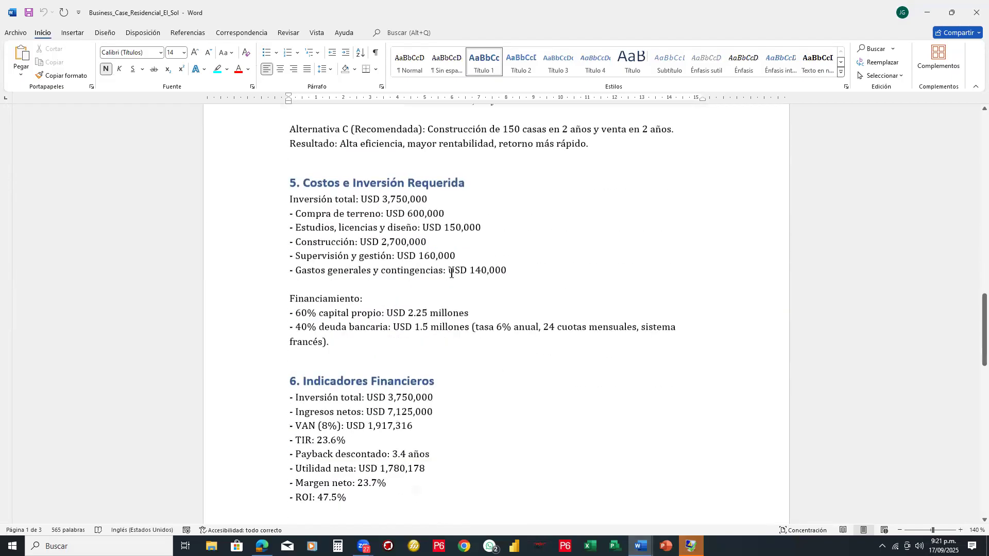
{"action": "scroll", "coordinate": [451, 273], "scroll_direction": "down", "scroll_amount": 1}
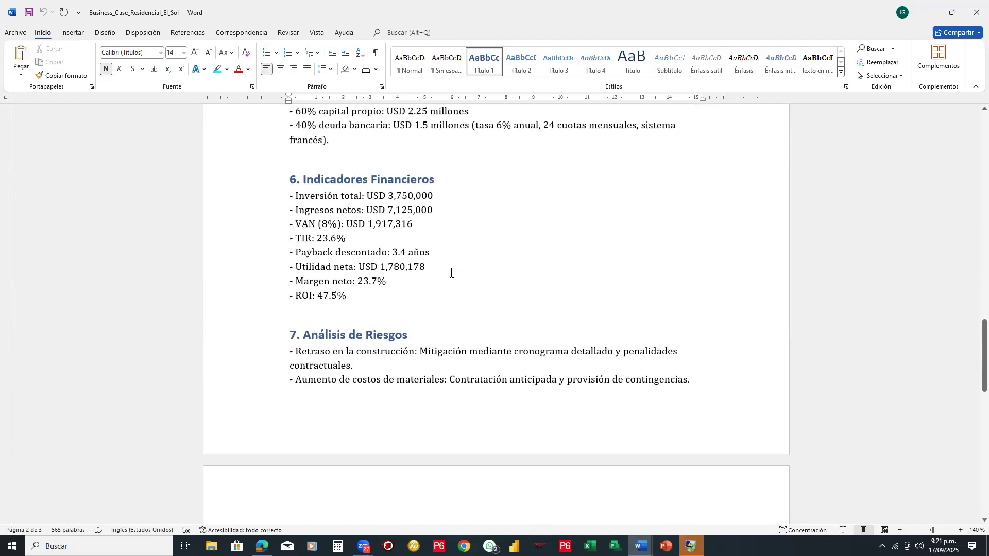
{"action": "scroll", "coordinate": [451, 273], "scroll_direction": "up", "scroll_amount": 5}
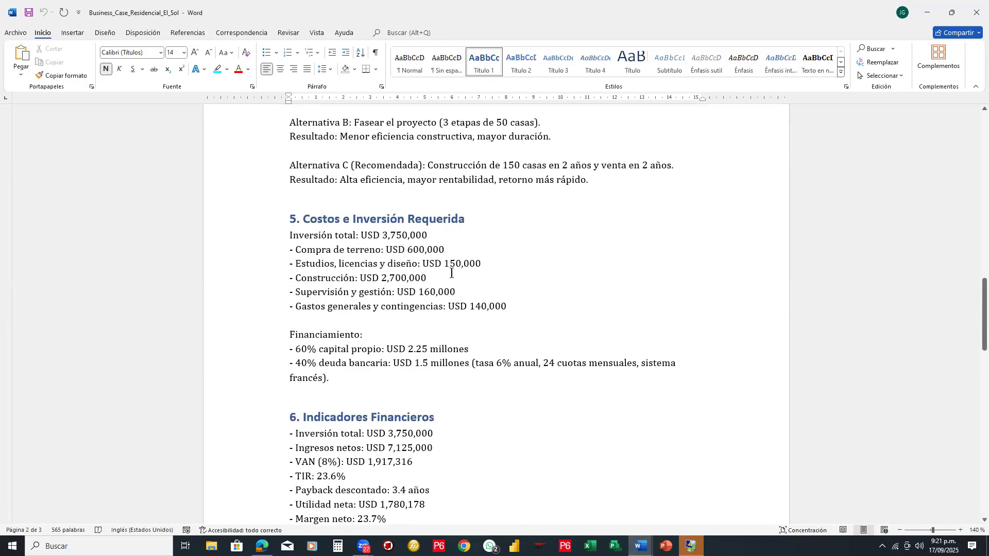
{"action": "scroll", "coordinate": [451, 273], "scroll_direction": "down", "scroll_amount": 4}
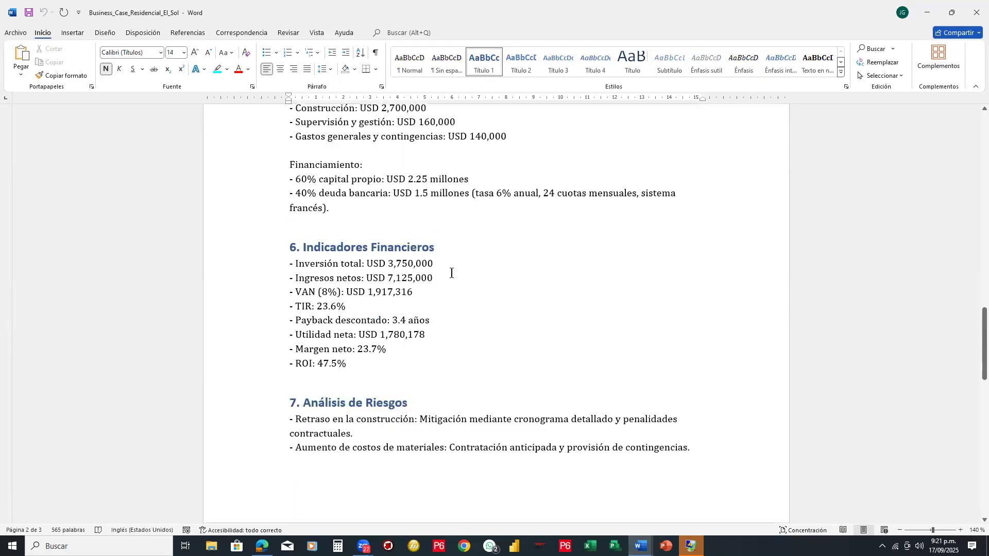
{"action": "left_click", "coordinate": [280, 248]}
- Go back from the financial indicators through costs and alternatives to the expected benefits in section 3
{"action": "scroll", "coordinate": [528, 215], "scroll_direction": "up", "scroll_amount": 3}
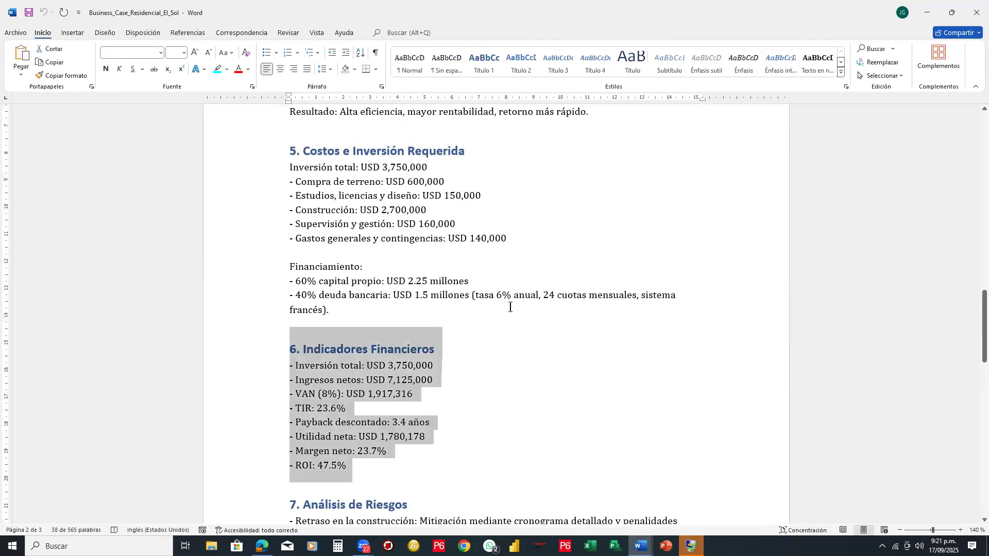
{"action": "scroll", "coordinate": [580, 262], "scroll_direction": "up", "scroll_amount": 3}
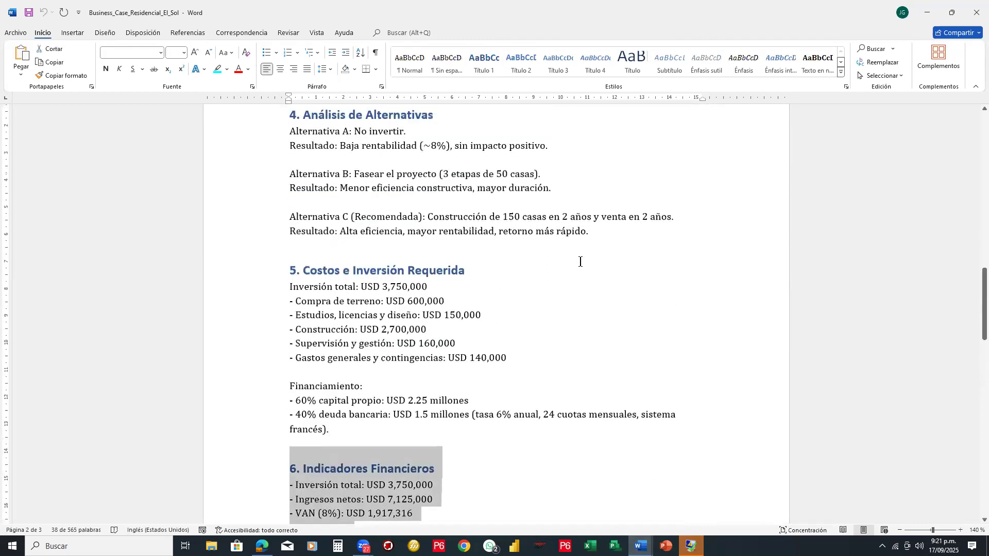
{"action": "scroll", "coordinate": [580, 262], "scroll_direction": "up", "scroll_amount": 2}
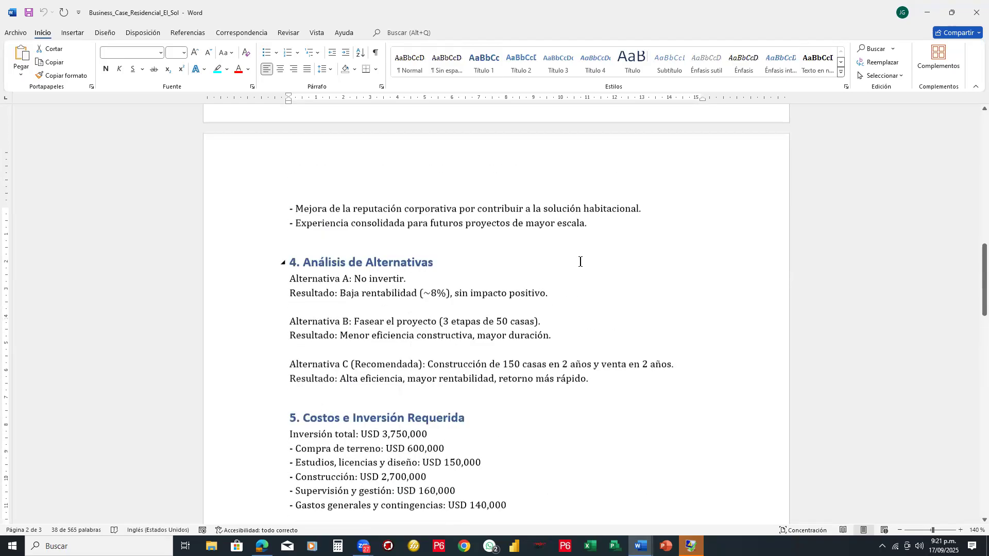
{"action": "scroll", "coordinate": [581, 261], "scroll_direction": "up", "scroll_amount": 3}
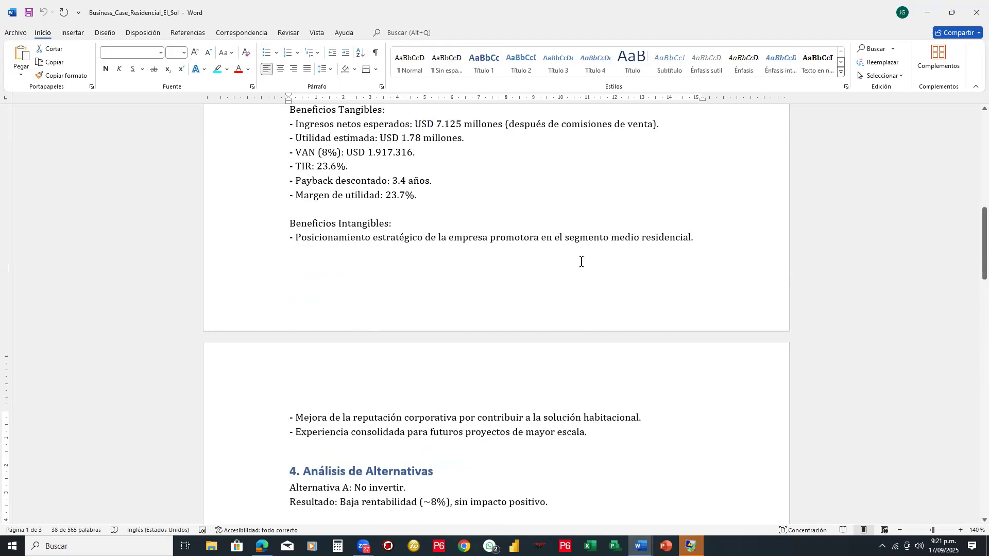
- Switch to the Business Case prompt document and open "3.-prompt para Acta de Inicio" from the "IA para gestion de proyectos" folder
{"action": "scroll", "coordinate": [581, 261], "scroll_direction": "up", "scroll_amount": 2}
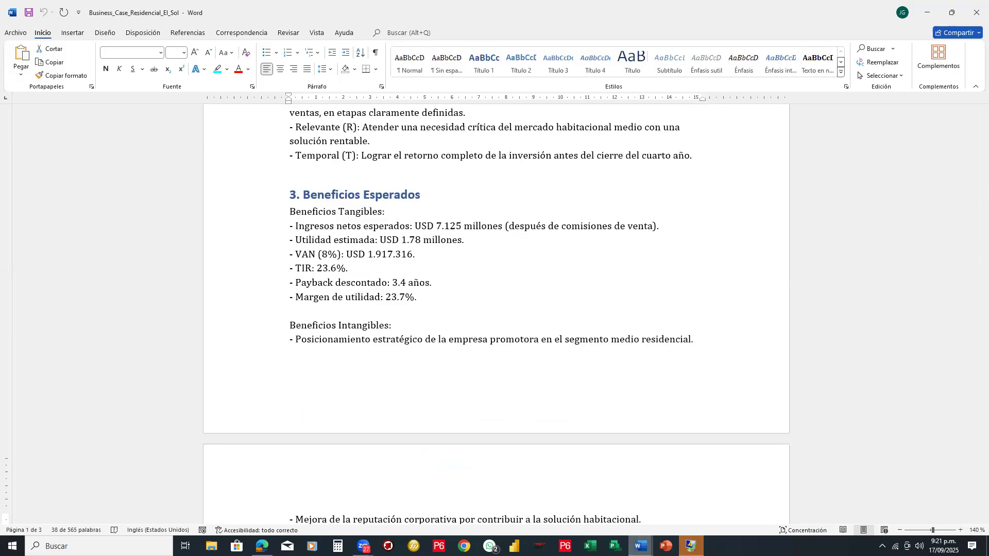
{"action": "left_click", "coordinate": [641, 546]}
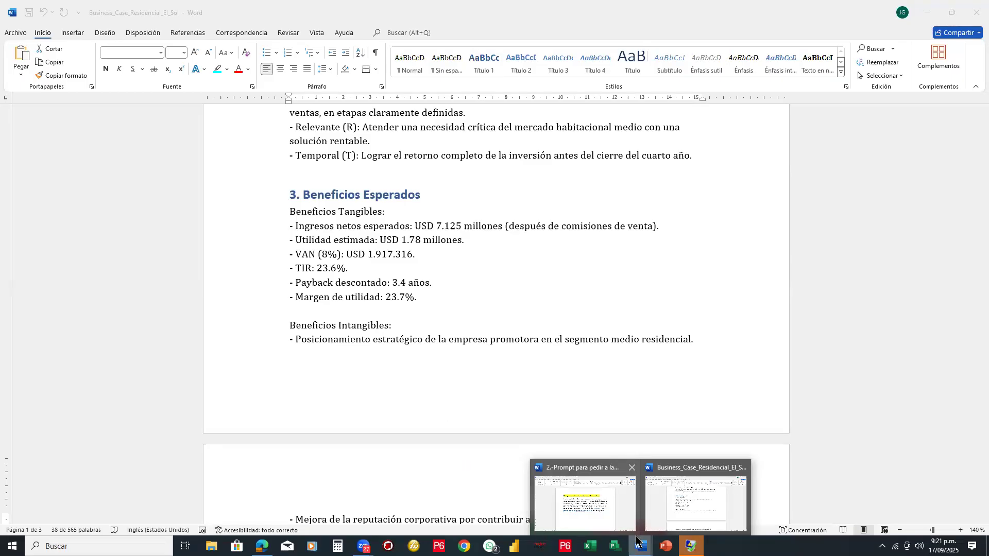
{"action": "left_click", "coordinate": [557, 495]}
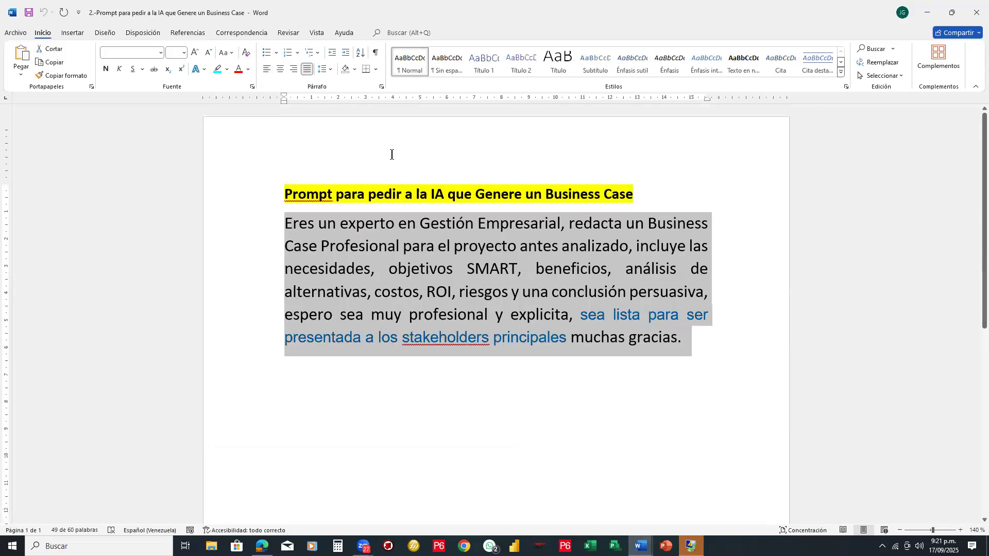
{"action": "left_click", "coordinate": [16, 33]}
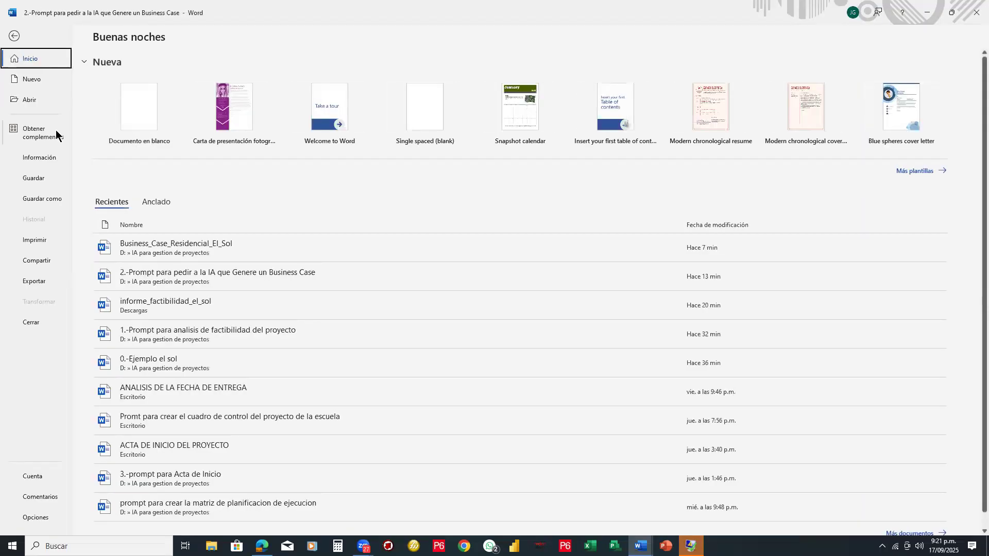
{"action": "left_click", "coordinate": [29, 100]}
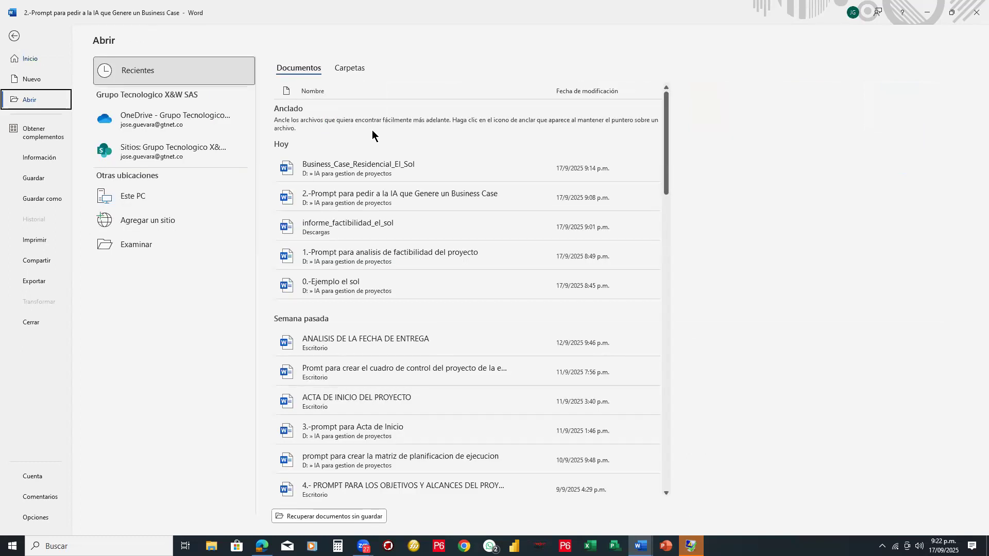
{"action": "left_click", "coordinate": [151, 245]}
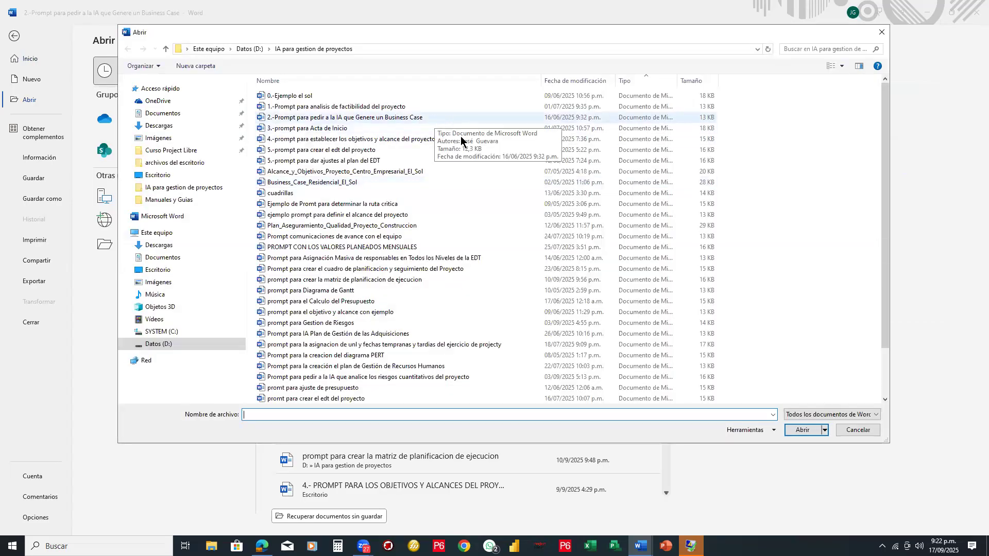
{"action": "left_click", "coordinate": [324, 139]}
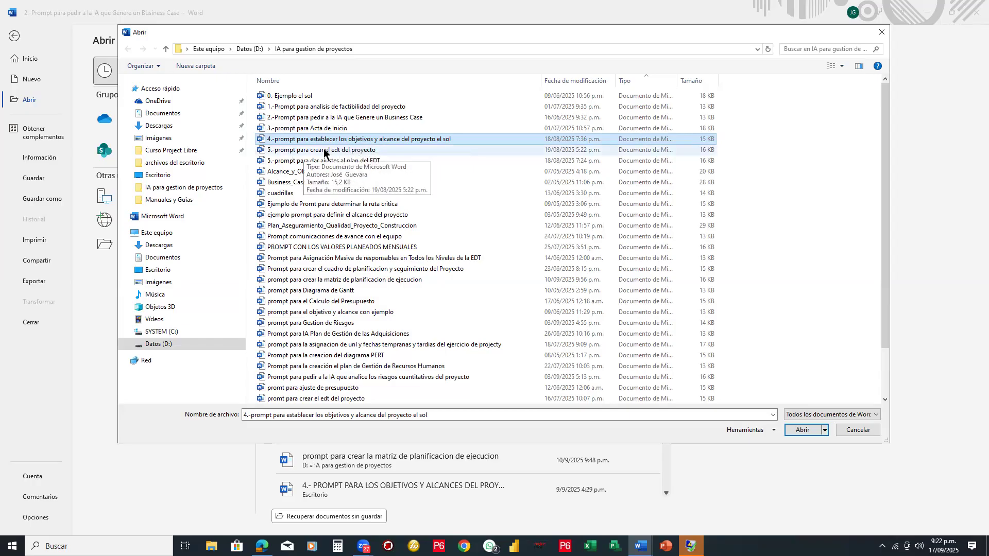
{"action": "double_click", "coordinate": [297, 129]}
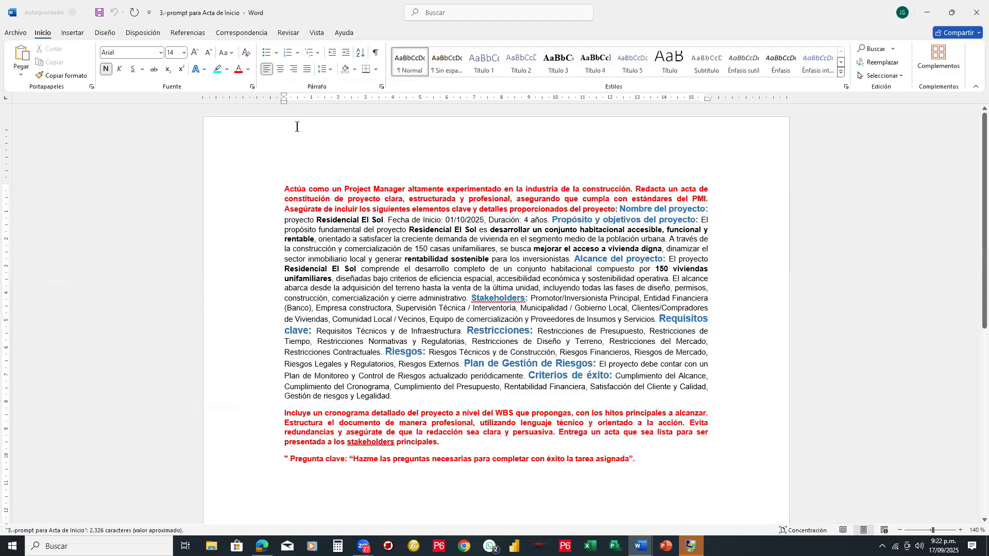
- Insert "que sea" before "clara" in the opening instruction of the Acta de Inicio prompt, leaving a single space between the words
{"action": "scroll", "coordinate": [276, 168], "scroll_direction": "down", "scroll_amount": 1}
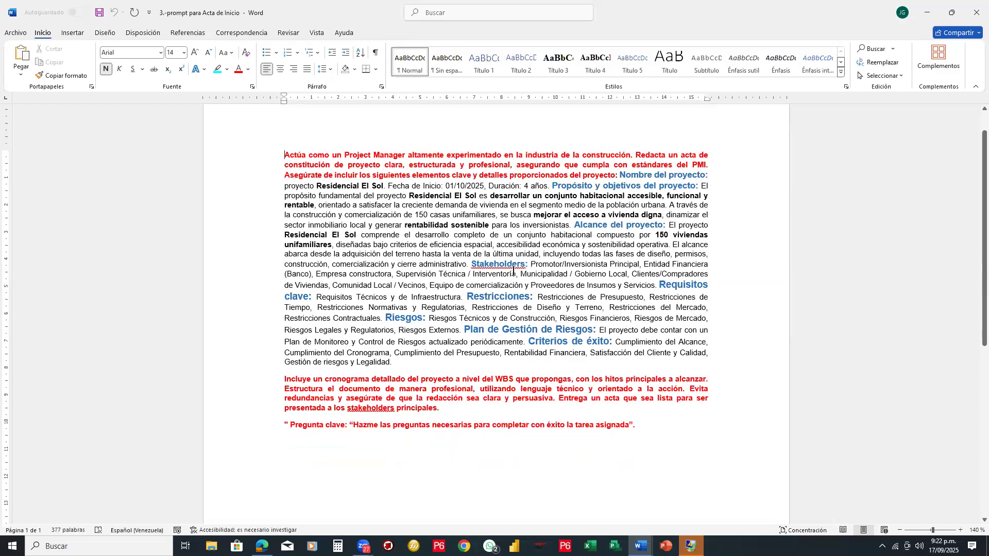
{"action": "scroll", "coordinate": [513, 270], "scroll_direction": "up", "scroll_amount": 1, "text": "ctrl"}
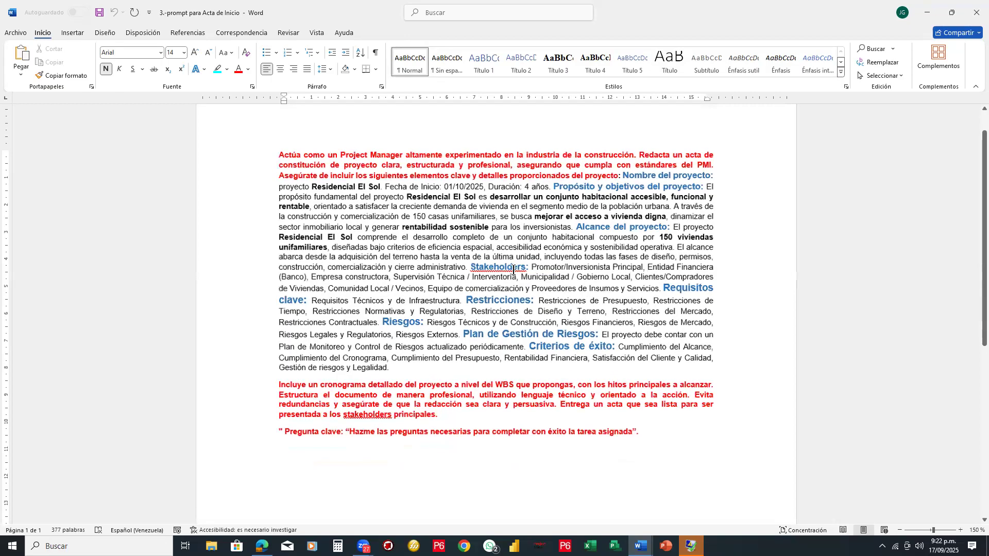
{"action": "scroll", "coordinate": [513, 270], "scroll_direction": "up", "scroll_amount": 1, "text": "ctrl"}
{"action": "left_click", "coordinate": [512, 269]}
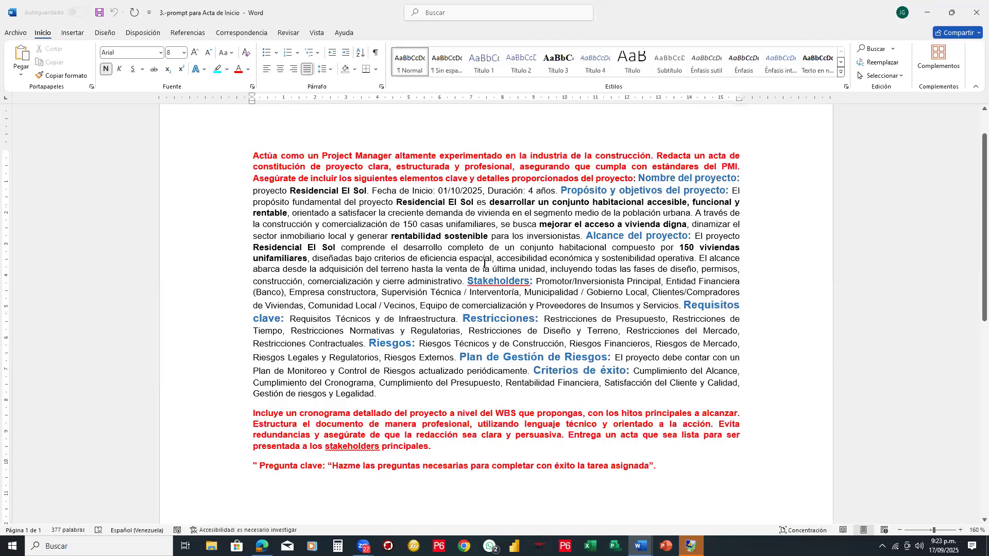
{"action": "scroll", "coordinate": [485, 263], "scroll_direction": "up", "scroll_amount": 1}
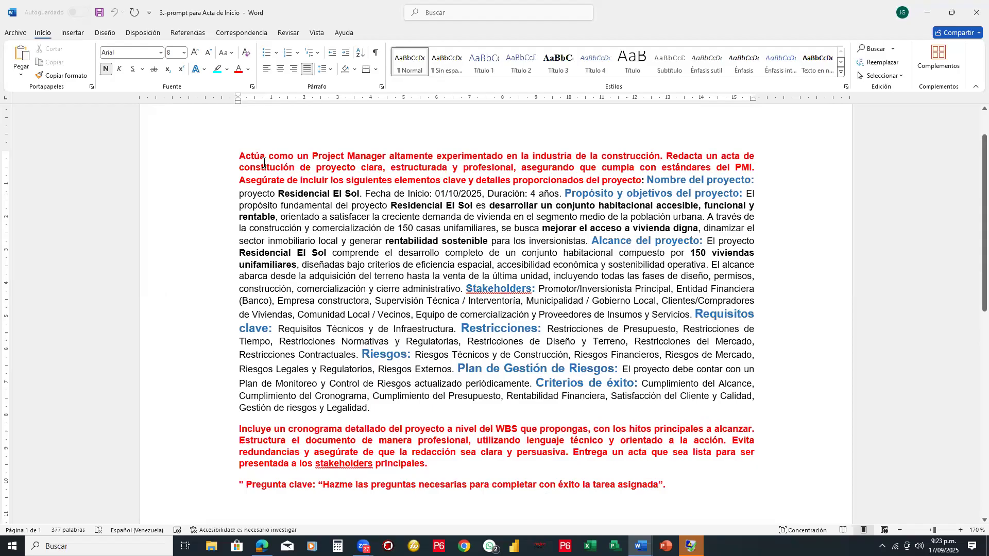
{"action": "scroll", "coordinate": [264, 163], "scroll_direction": "up", "scroll_amount": 1}
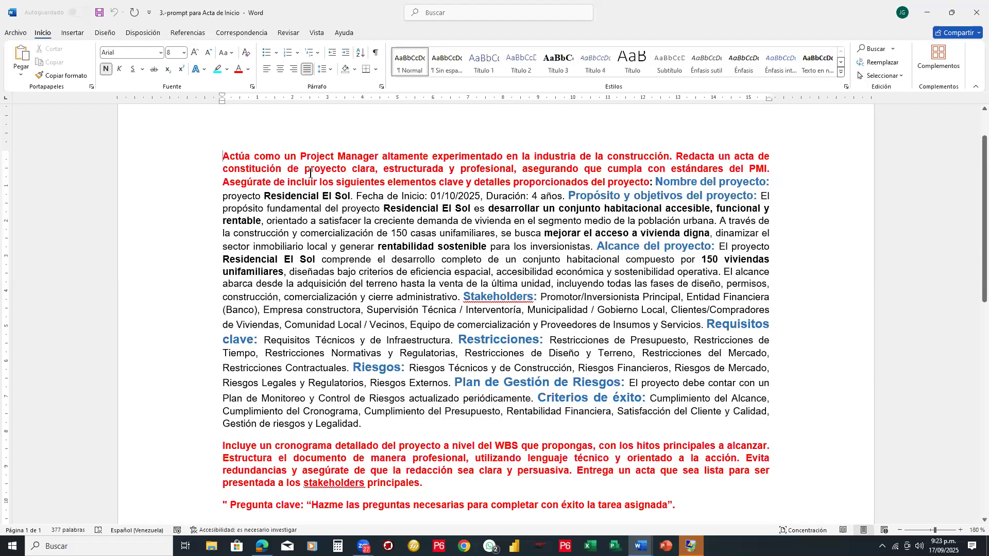
{"action": "scroll", "coordinate": [343, 171], "scroll_direction": "up", "scroll_amount": 1}
{"action": "left_click", "coordinate": [338, 171]}
{"action": "type", "text": "que sea  clara,"}
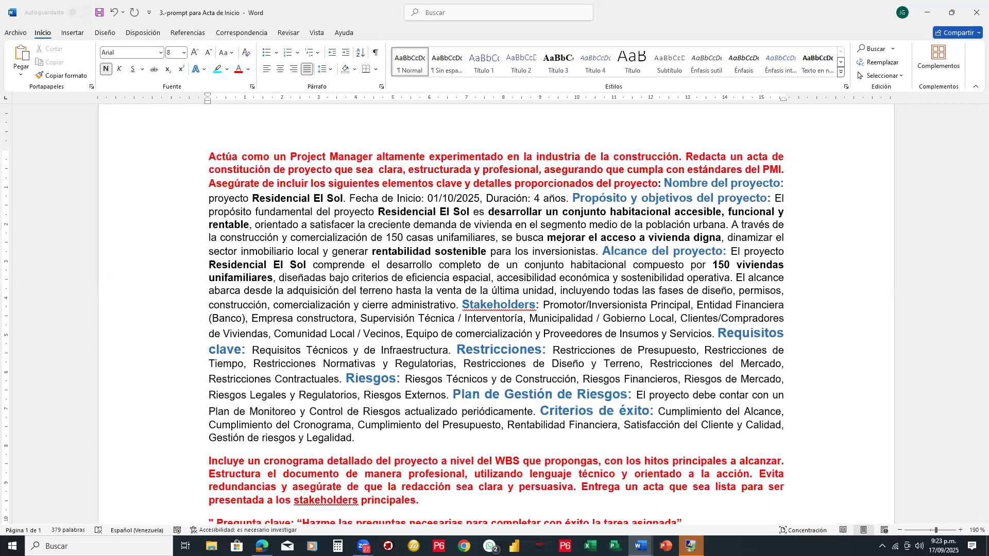
{"action": "key", "text": "Delete"}
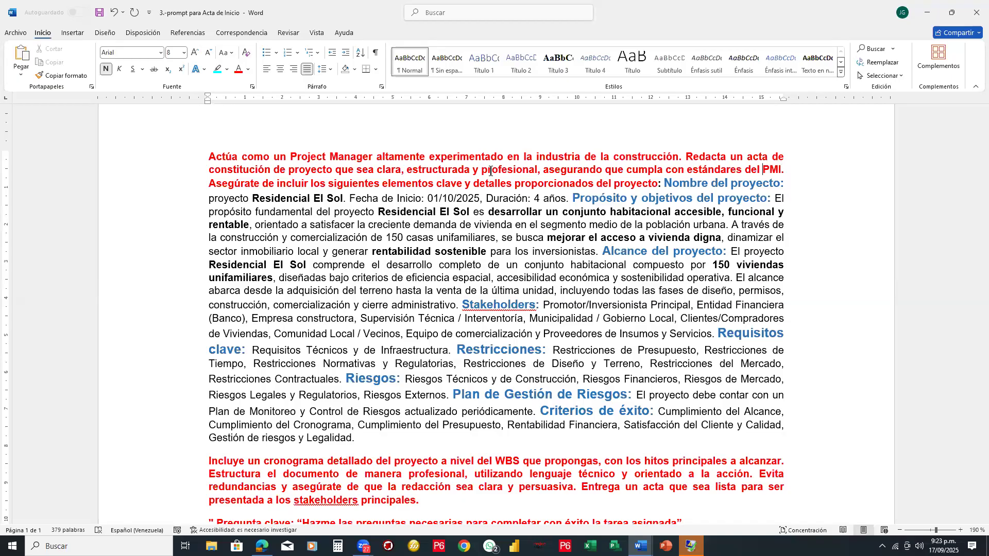
- Read the prompt's opening instructions from the PMI standards through the "Nombre del proyecto" and "Propósito y objetivos" headings
{"action": "key", "text": "ctrl+Left"}
{"action": "key", "text": "Down"}
{"action": "scroll", "coordinate": [543, 241], "scroll_direction": "up", "scroll_amount": 1, "text": "ctrl"}
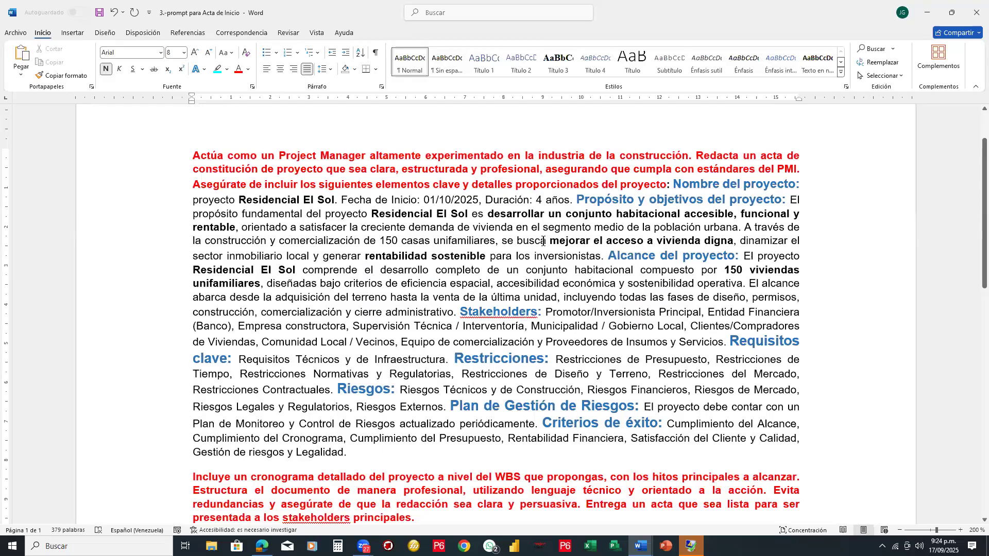
{"action": "key", "text": "Down"}
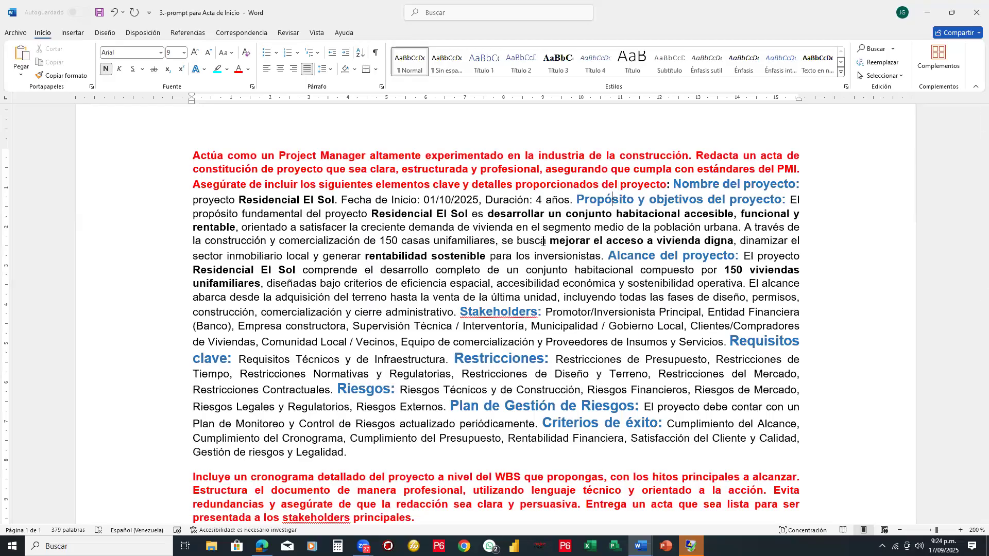
{"action": "key", "text": "Left"}
{"action": "key", "text": "Left"}
{"action": "key", "text": "Left"}
{"action": "key", "text": "Left"}
{"action": "key", "text": "Left"}
{"action": "key", "text": "Left"}
{"action": "key", "text": "Left"}
{"action": "key", "text": "Left"}
{"action": "key", "text": "Left"}
{"action": "key", "text": "Left"}
{"action": "key", "text": "Left"}
{"action": "key", "text": "Left"}
{"action": "key", "text": "Left"}
{"action": "key", "text": "Left"}
{"action": "key", "text": "Left"}
{"action": "key", "text": "Left"}
{"action": "key", "text": "Left"}
{"action": "key", "text": "Left"}
{"action": "key", "text": "Left"}
{"action": "key", "text": "Left"}
{"action": "key", "text": "Left"}
{"action": "key", "text": "Left"}
{"action": "key", "text": "Left"}
{"action": "key", "text": "Left"}
{"action": "key", "text": "Left"}
{"action": "key", "text": "Left"}
{"action": "key", "text": "Left"}
{"action": "key", "text": "Left"}
{"action": "key", "text": "Left"}
{"action": "key", "text": "Left"}
{"action": "key", "text": "Left"}
{"action": "key", "text": "Left"}
{"action": "key", "text": "Left"}
- Highlight the "Fecha de Inicio" label and its date in yellow
{"action": "left_click", "coordinate": [478, 201]}
{"action": "left_click", "coordinate": [350, 199], "text": "shift"}
{"action": "key", "text": "shift+Left"}
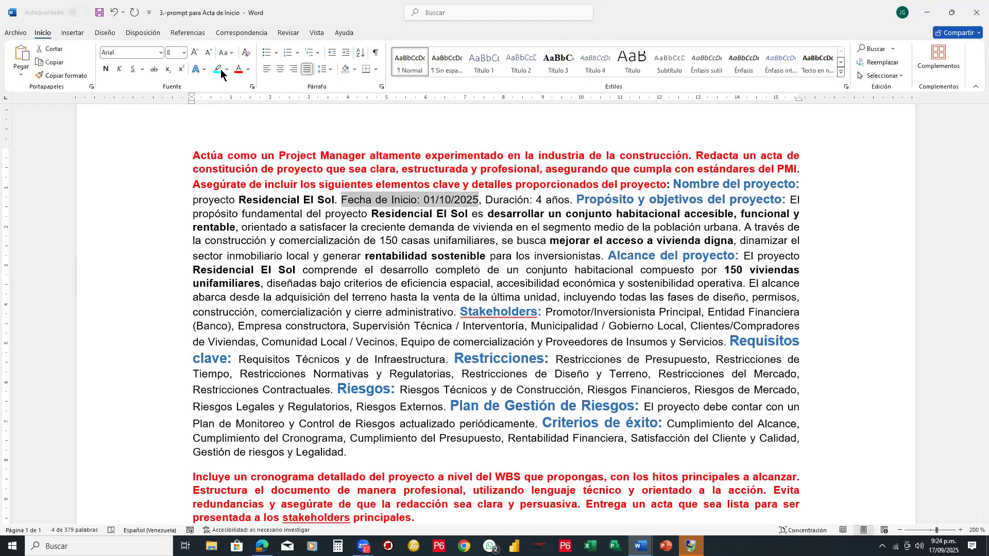
{"action": "left_click", "coordinate": [228, 69]}
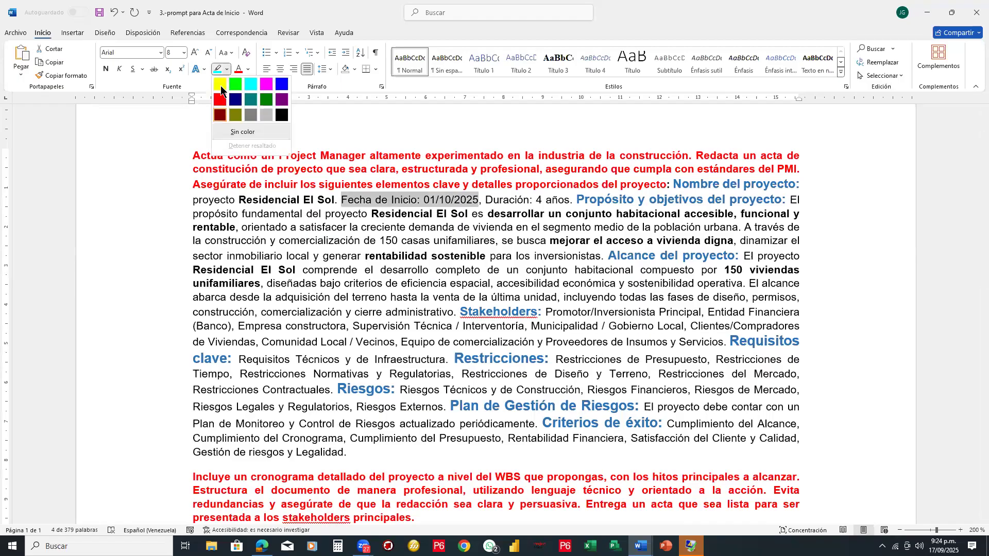
{"action": "left_click", "coordinate": [221, 85]}
- Change the project start date to 01/12/2025 and remove the stray "2" before "propósito"
{"action": "left_click", "coordinate": [446, 200]}
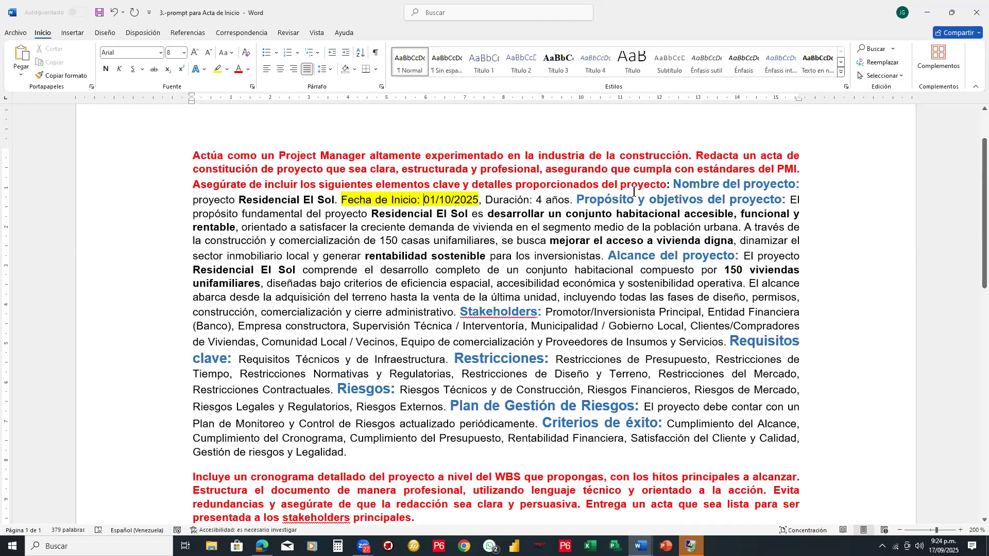
{"action": "key", "text": "Right"}
{"action": "key", "text": "Right"}
{"action": "key", "text": "Delete"}
{"action": "key", "text": "End"}
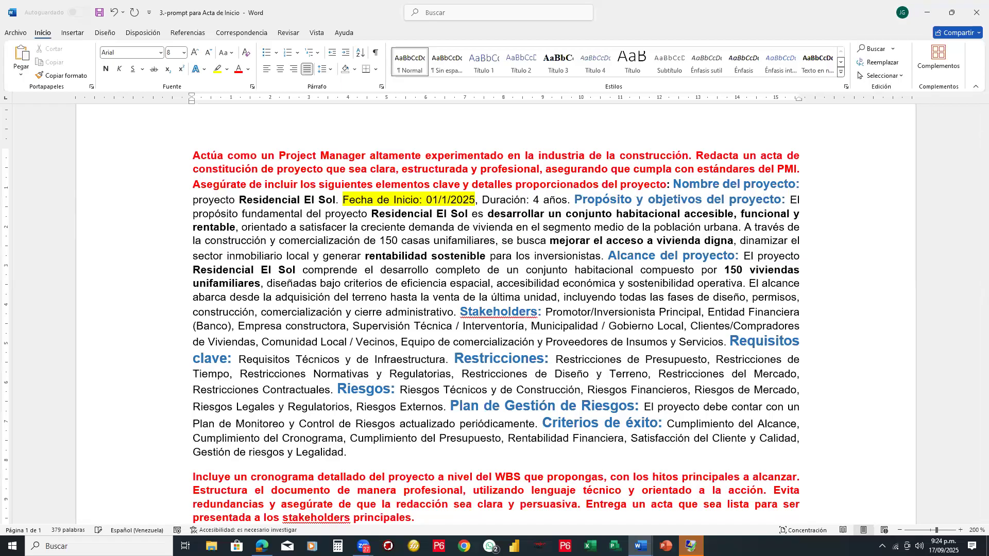
{"action": "type", "text": "2"}
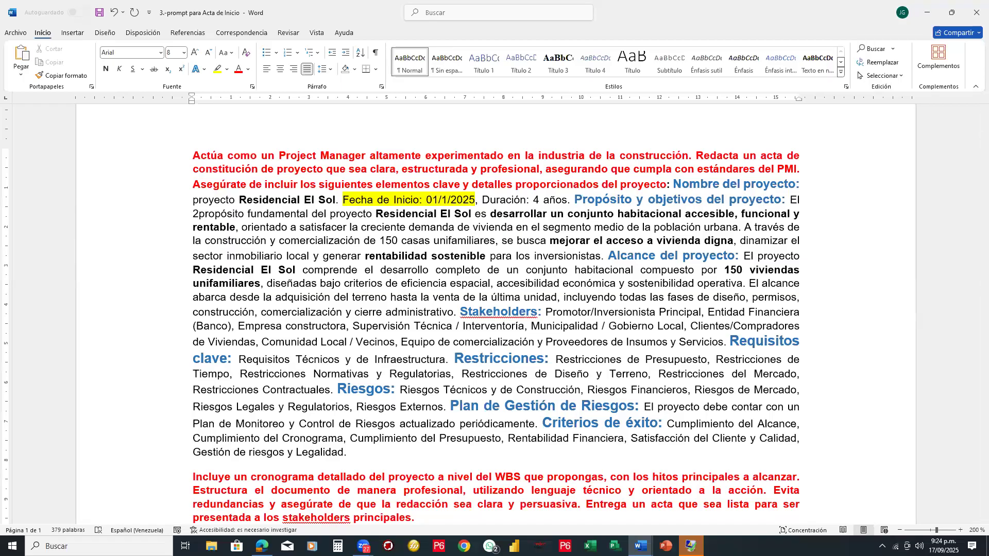
{"action": "left_click", "coordinate": [449, 201]}
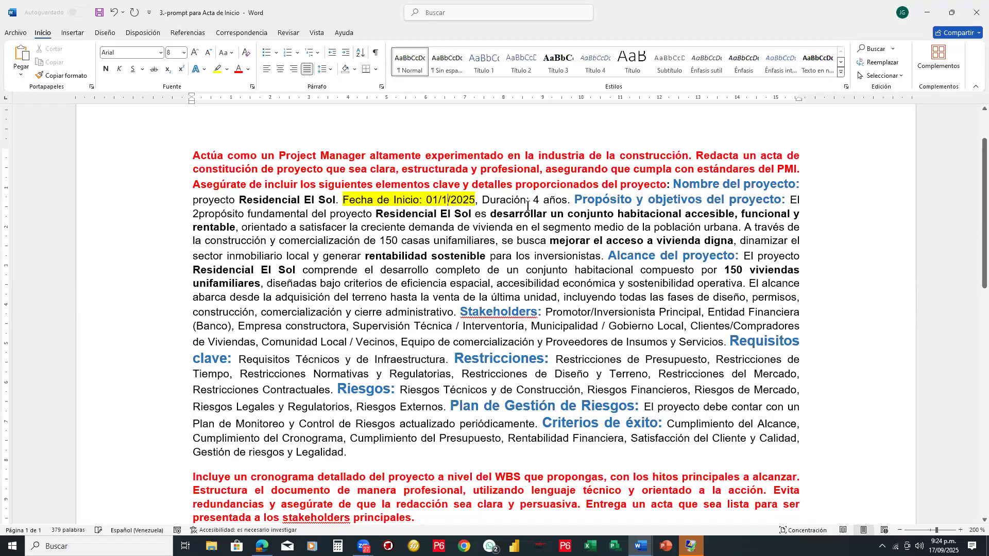
{"action": "type", "text": "2"}
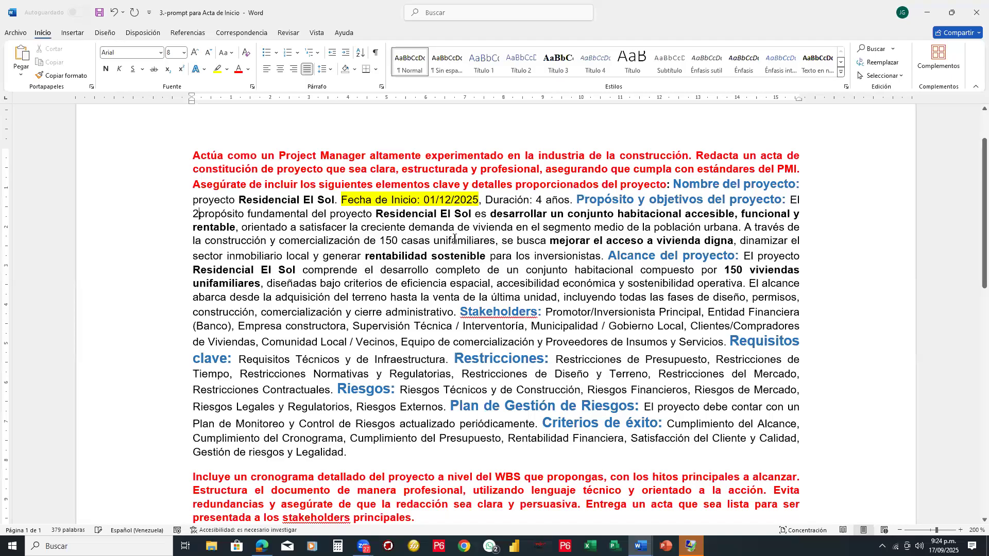
{"action": "key", "text": "BackSpace"}
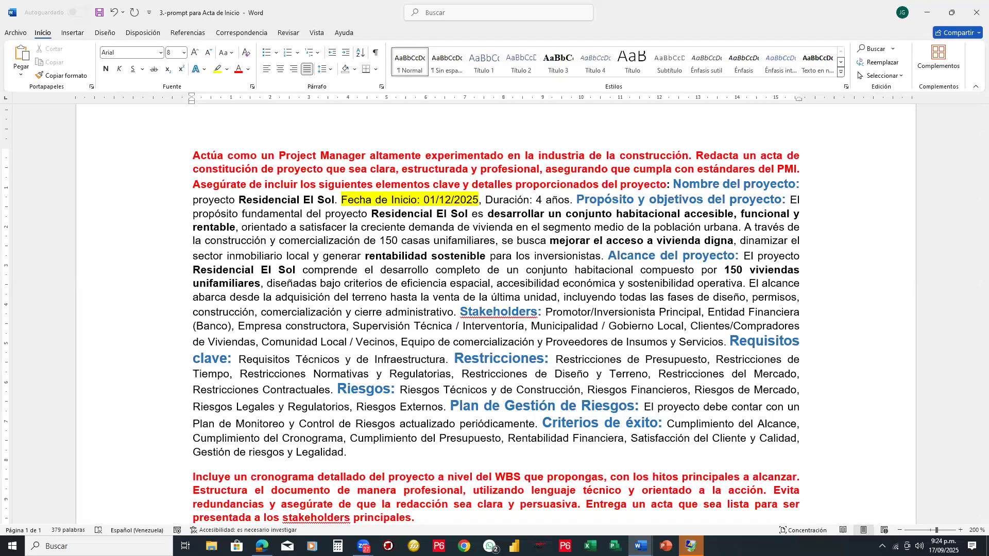
- Read the "Propósito y objetivos del proyecto" section of the prompt, following its text line by line
{"action": "key", "text": "Down"}
{"action": "key", "text": "Right"}
{"action": "key", "text": "Right"}
{"action": "key", "text": "Right"}
{"action": "key", "text": "Right"}
{"action": "key", "text": "Right"}
{"action": "key", "text": "Right"}
{"action": "key", "text": "Right"}
{"action": "key", "text": "Right"}
{"action": "key", "text": "Right"}
{"action": "key", "text": "Right"}
{"action": "key", "text": "Right"}
{"action": "key", "text": "Right"}
{"action": "key", "text": "Right"}
{"action": "key", "text": "Right"}
{"action": "key", "text": "Right"}
{"action": "key", "text": "Right"}
{"action": "key", "text": "Right"}
{"action": "key", "text": "Right"}
{"action": "key", "text": "Right"}
{"action": "key", "text": "Right"}
{"action": "left_click", "coordinate": [695, 228]}
{"action": "key", "text": "Down"}
{"action": "key", "text": "Right"}
{"action": "key", "text": "Right"}
{"action": "key", "text": "Right"}
{"action": "key", "text": "Right"}
{"action": "key", "text": "Right"}
{"action": "key", "text": "Right"}
{"action": "key", "text": "Right"}
{"action": "key", "text": "Right"}
{"action": "key", "text": "Right"}
{"action": "key", "text": "Right"}
{"action": "key", "text": "Right"}
{"action": "key", "text": "Right"}
{"action": "key", "text": "Right"}
{"action": "key", "text": "Right"}
{"action": "key", "text": "Right"}
{"action": "key", "text": "Right"}
{"action": "key", "text": "Right"}
{"action": "key", "text": "Right"}
{"action": "key", "text": "Right"}
{"action": "key", "text": "Right"}
{"action": "key", "text": "Right"}
{"action": "key", "text": "Right"}
{"action": "key", "text": "Right"}
{"action": "key", "text": "Right"}
{"action": "key", "text": "Right"}
{"action": "key", "text": "Right"}
{"action": "key", "text": "Right"}
{"action": "key", "text": "Right"}
{"action": "key", "text": "Right"}
{"action": "key", "text": "Right"}
{"action": "key", "text": "Right"}
{"action": "key", "text": "Right"}
{"action": "key", "text": "Right"}
{"action": "left_click", "coordinate": [566, 241]}
{"action": "left_click", "coordinate": [559, 227]}
{"action": "left_click", "coordinate": [569, 240]}
- Review the "Alcance del proyecto" and "Stakeholders" sections and continue to the closing instructions of the prompt
{"action": "left_click", "coordinate": [743, 256]}
{"action": "left_click", "coordinate": [749, 270]}
{"action": "left_click", "coordinate": [637, 270]}
{"action": "scroll", "coordinate": [434, 238], "scroll_direction": "down", "scroll_amount": 1}
{"action": "scroll", "coordinate": [434, 238], "scroll_direction": "down", "scroll_amount": 1}
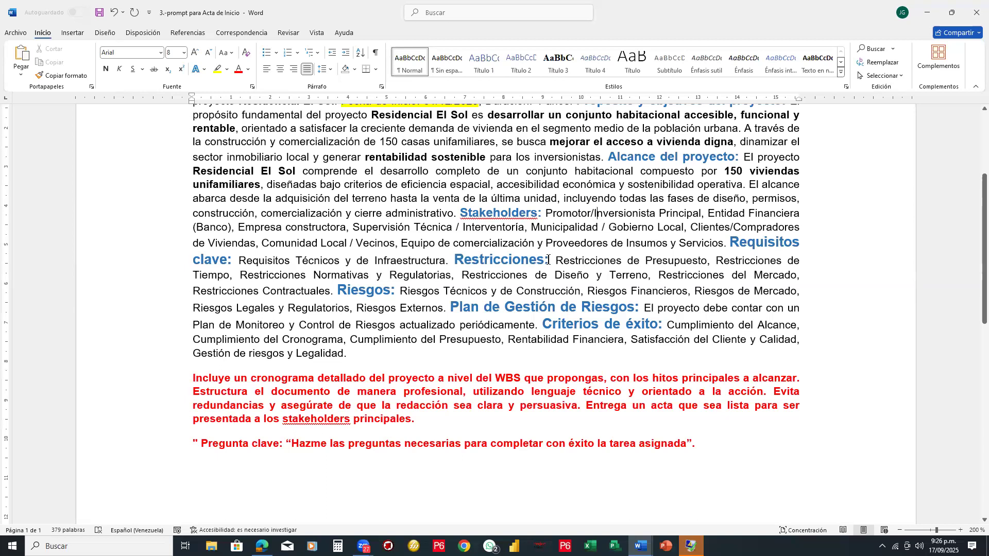
- Add "de Venezuela" after "Restricciones Normativas y Regulatorias" in the "Restricciones" section
{"action": "left_click_drag", "start_coordinate": [555, 261], "coordinate": [692, 261]}
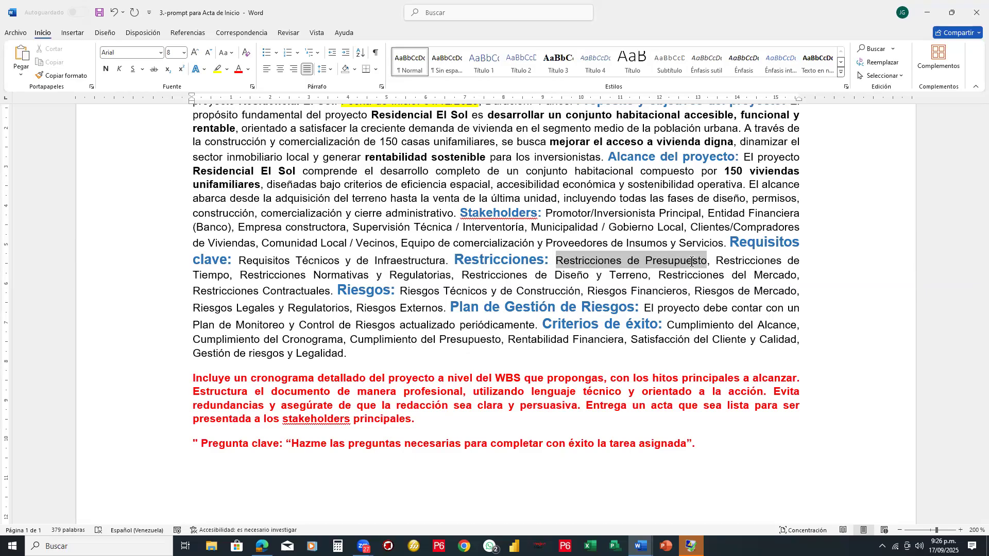
{"action": "scroll", "coordinate": [515, 230], "scroll_direction": "up", "scroll_amount": 5}
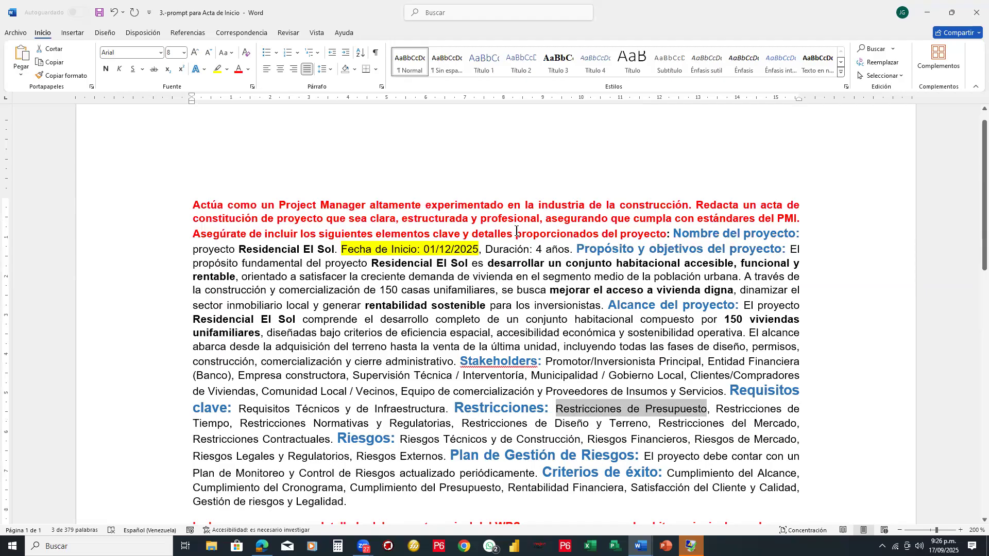
{"action": "scroll", "coordinate": [517, 230], "scroll_direction": "down", "scroll_amount": 3}
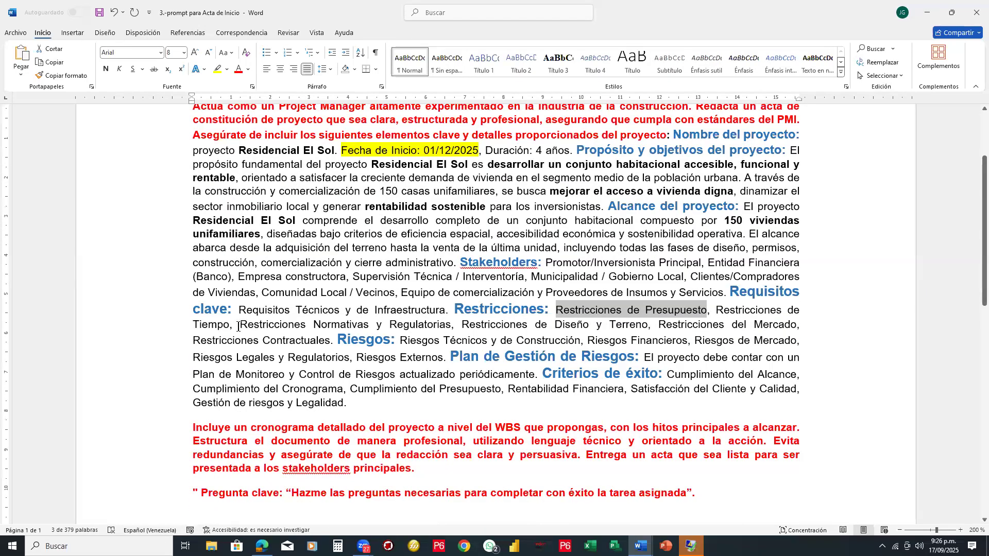
{"action": "left_click_drag", "start_coordinate": [240, 325], "coordinate": [432, 325]}
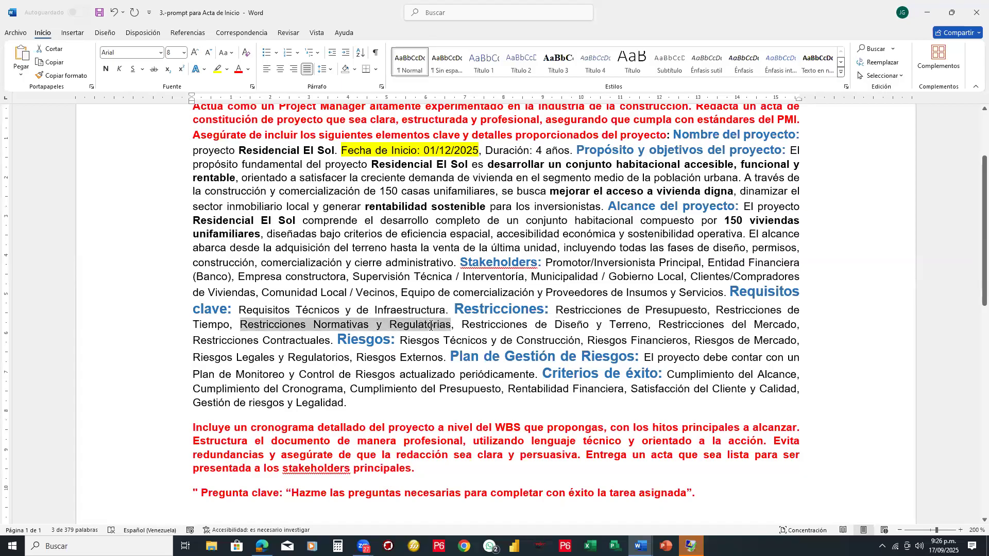
{"action": "left_click", "coordinate": [449, 326]}
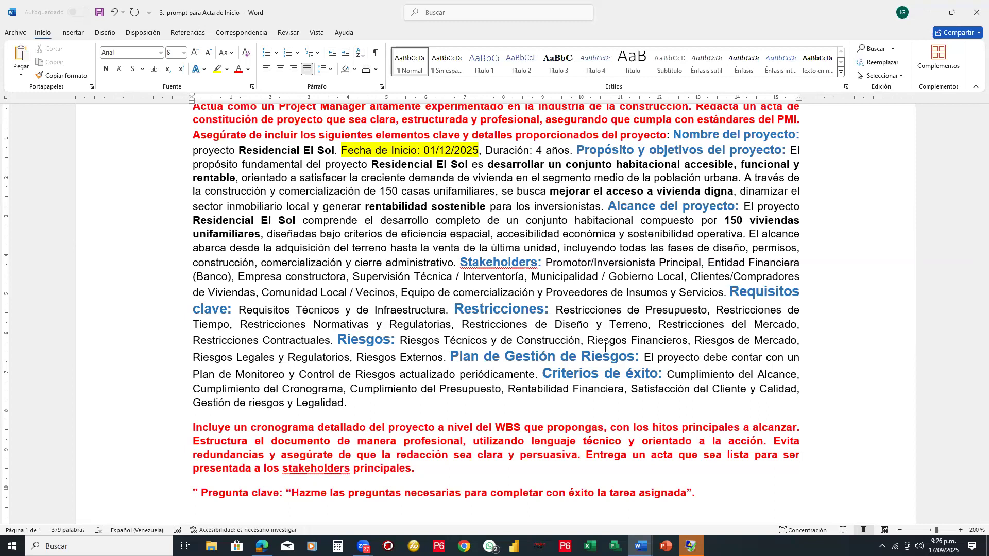
{"action": "type", "text": "de "}
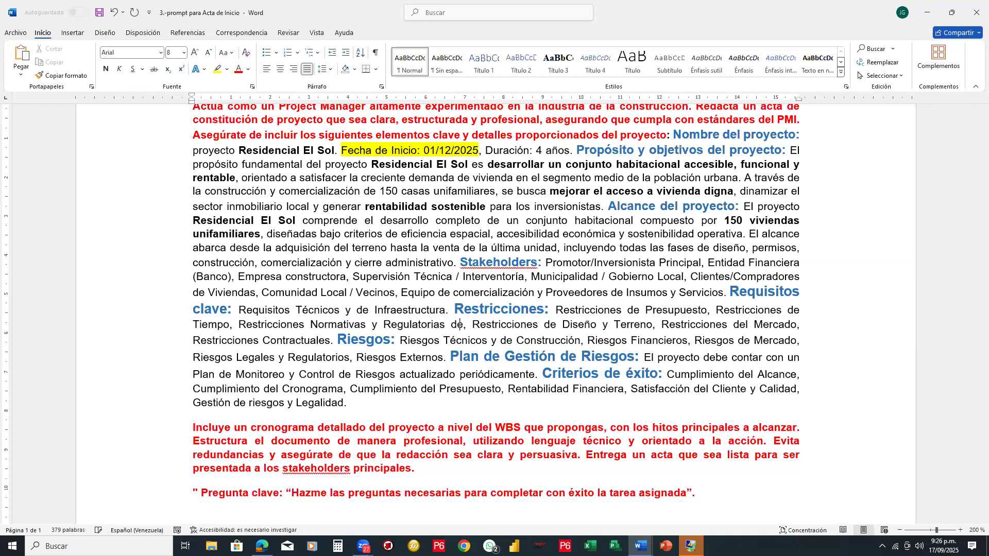
{"action": "type", "text": "Venezuela"}
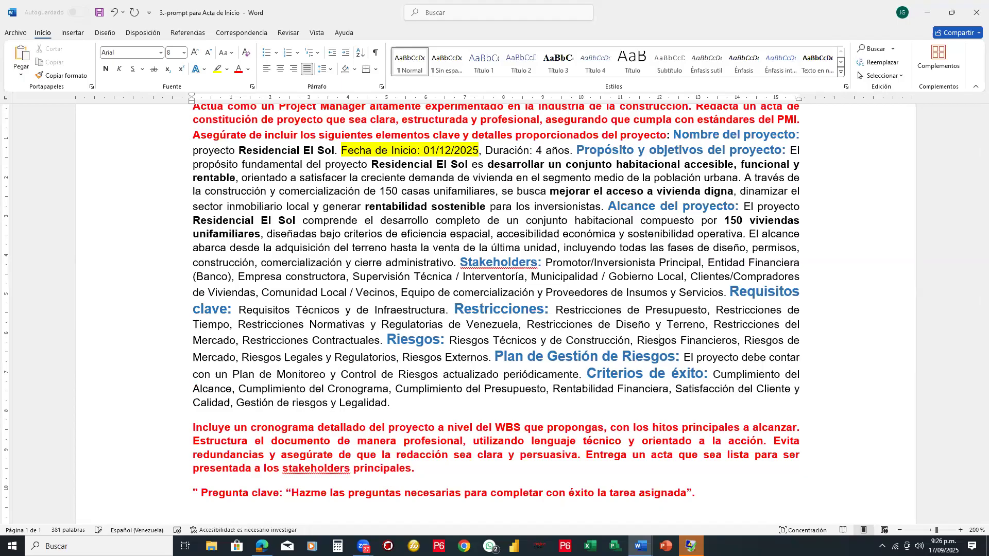
- Read the "Riesgos", "Plan de Gestión de Riesgos" and "Criterios de éxito" sections through to the closing red instructions
{"action": "left_click", "coordinate": [433, 339]}
{"action": "left_click", "coordinate": [633, 341]}
{"action": "left_click", "coordinate": [445, 357]}
{"action": "left_click", "coordinate": [504, 356]}
{"action": "left_click", "coordinate": [495, 357]}
{"action": "left_click", "coordinate": [596, 373]}
{"action": "left_click", "coordinate": [708, 389]}
{"action": "key", "text": "ctrl+n"}
{"action": "scroll", "coordinate": [537, 314], "scroll_direction": "down", "scroll_amount": 1}
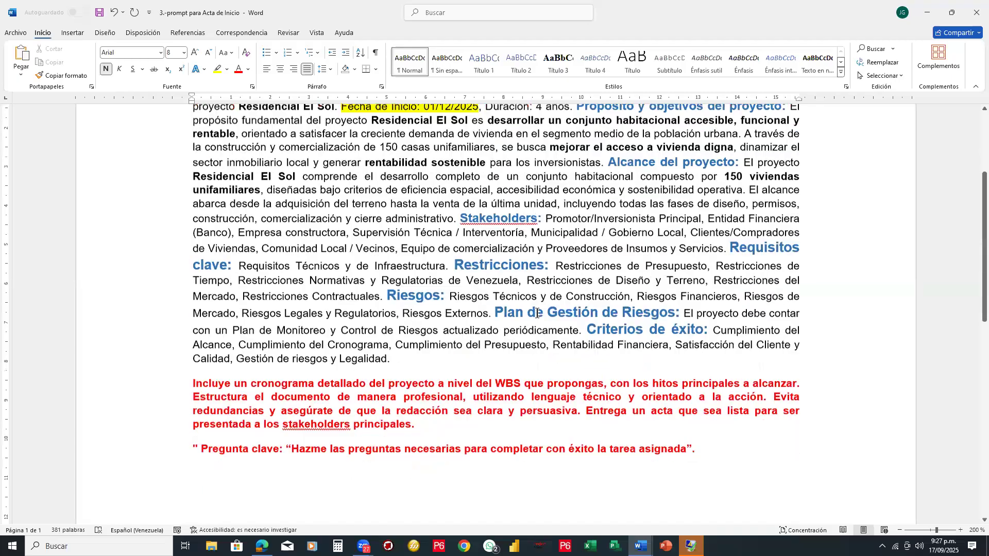
{"action": "scroll", "coordinate": [537, 313], "scroll_direction": "down", "scroll_amount": 2}
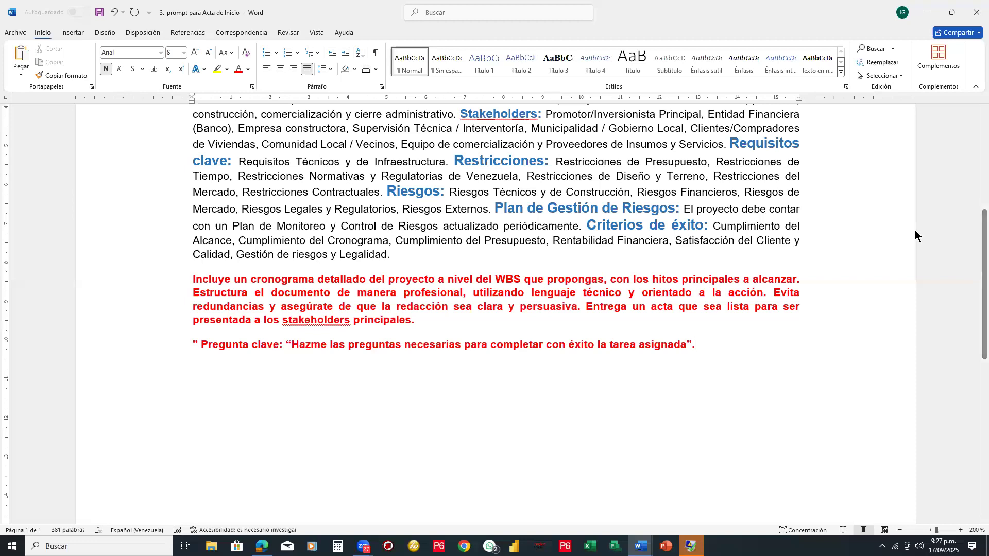
- Draw red boxes around the closing instructions and the key question, with a bracket and arrow linking the prompt sections to the question
{"action": "left_click_drag", "start_coordinate": [191, 272], "coordinate": [651, 286]}
{"action": "left_click_drag", "start_coordinate": [801, 293], "coordinate": [810, 334]}
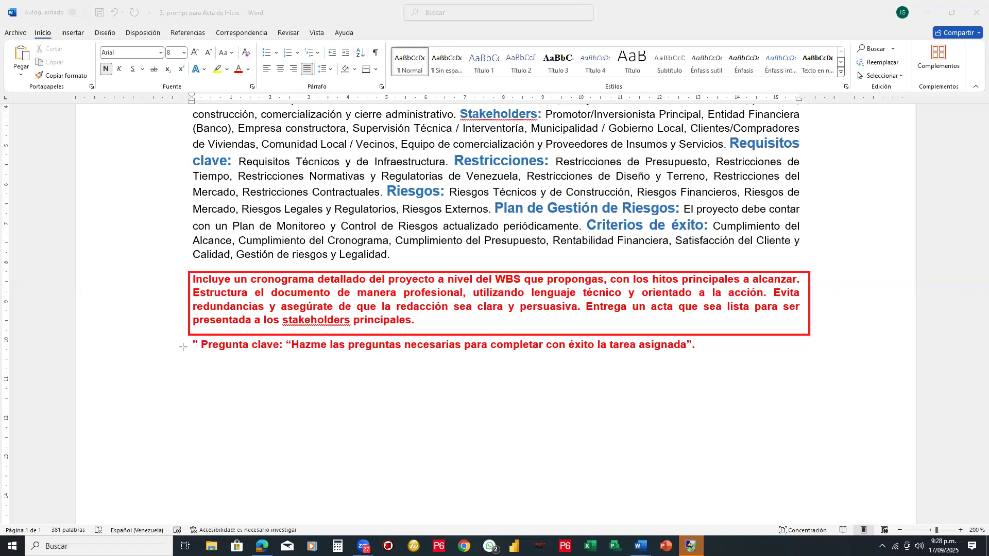
{"action": "left_click_drag", "start_coordinate": [188, 338], "coordinate": [490, 366]}
{"action": "left_click_drag", "start_coordinate": [635, 363], "coordinate": [709, 355]}
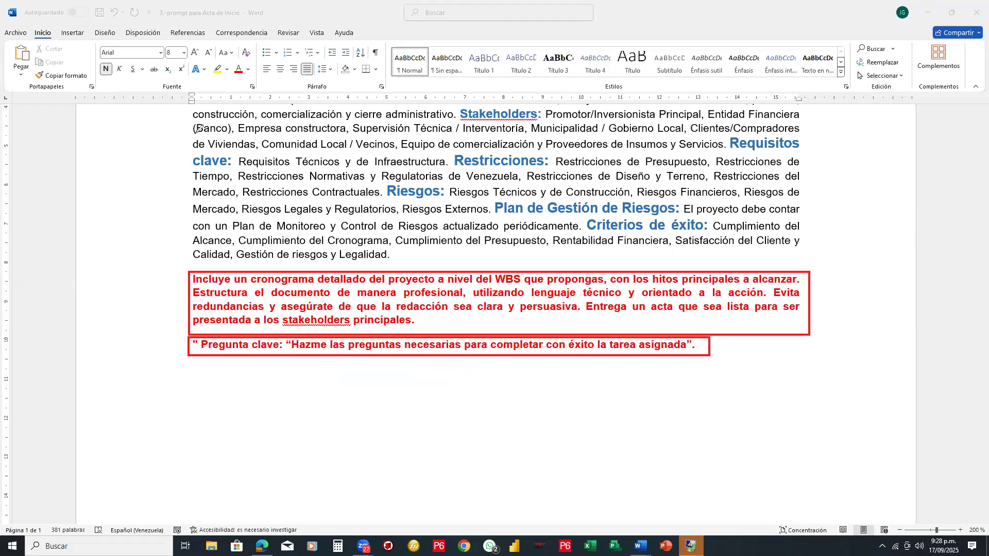
{"action": "left_click_drag", "start_coordinate": [187, 133], "coordinate": [183, 256]}
{"action": "mouse_move", "coordinate": [184, 196]}
{"action": "left_mouse_down"}
{"action": "mouse_move", "coordinate": [153, 200]}
{"action": "mouse_move", "coordinate": [150, 348]}
{"action": "mouse_move", "coordinate": [178, 345]}
{"action": "mouse_move", "coordinate": [172, 358]}
{"action": "left_mouse_up"}
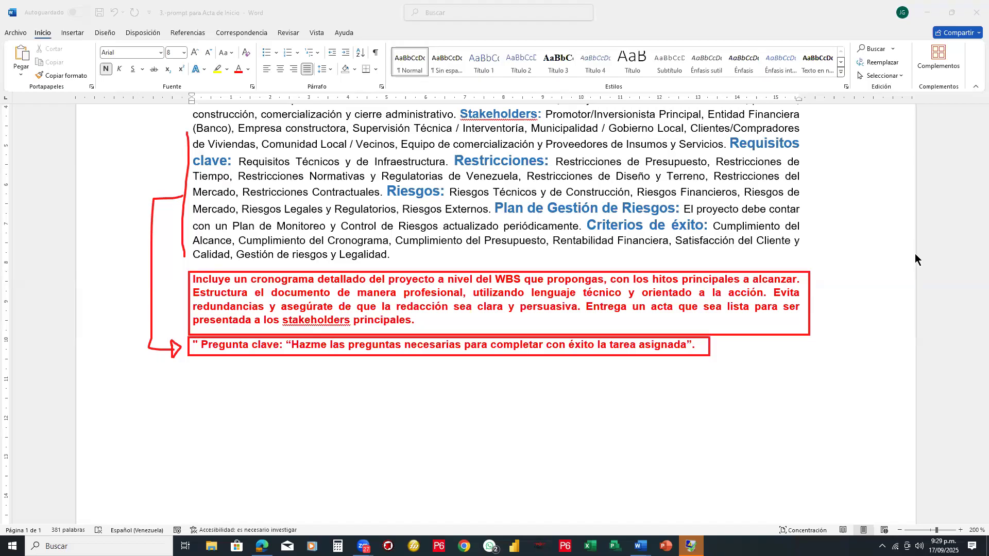
- Erase the red boxes, bracket and arrow annotations from the page
{"action": "left_click", "coordinate": [754, 271]}
{"action": "left_click", "coordinate": [364, 345]}
{"action": "left_click", "coordinate": [181, 342]}
{"action": "left_click_drag", "start_coordinate": [199, 339], "coordinate": [121, 325]}
{"action": "left_click", "coordinate": [186, 188]}
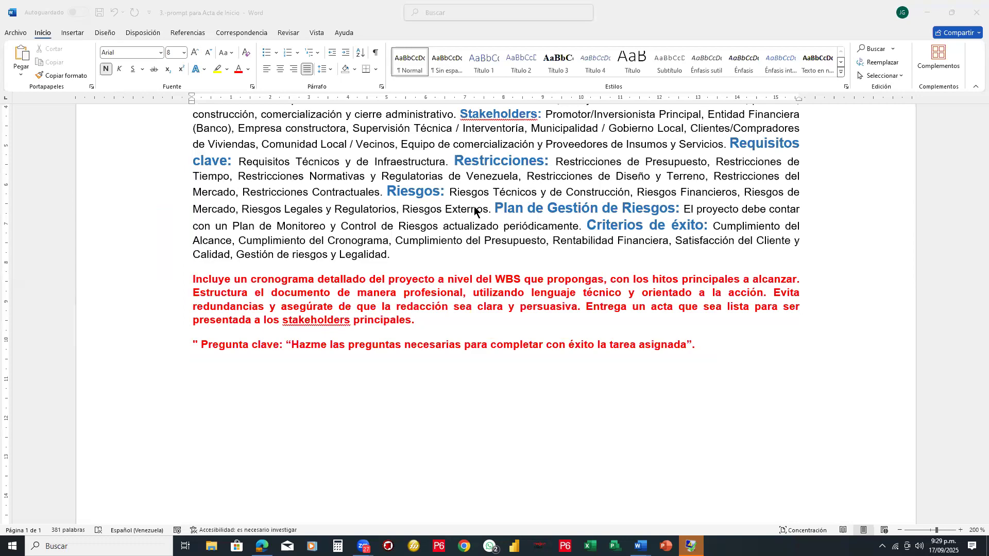
- Insert "la ubicación es en la ciudad de Caracas, Venezuela," between the start date and "Duración: 4 años"
{"action": "scroll", "coordinate": [475, 212], "scroll_direction": "up", "scroll_amount": 4}
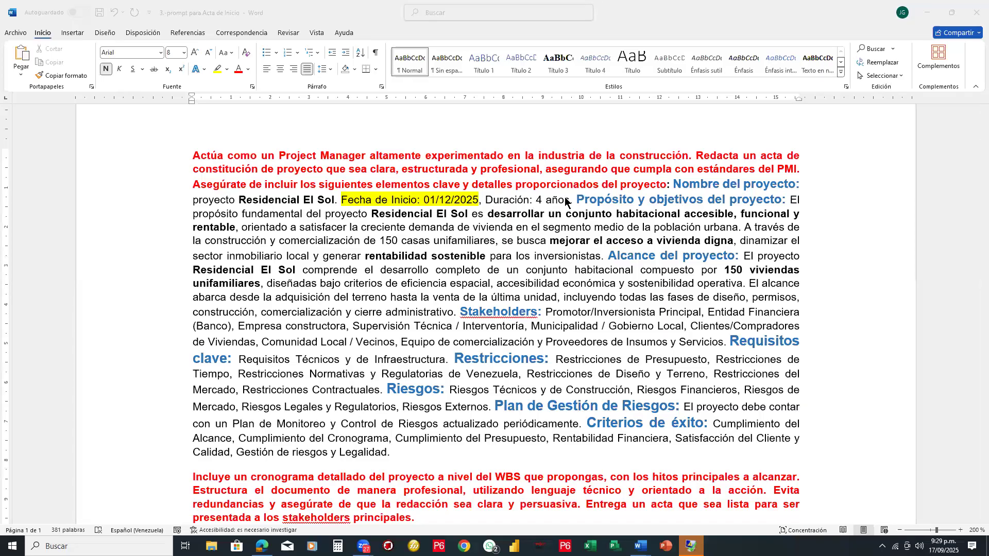
{"action": "left_click", "coordinate": [568, 206]}
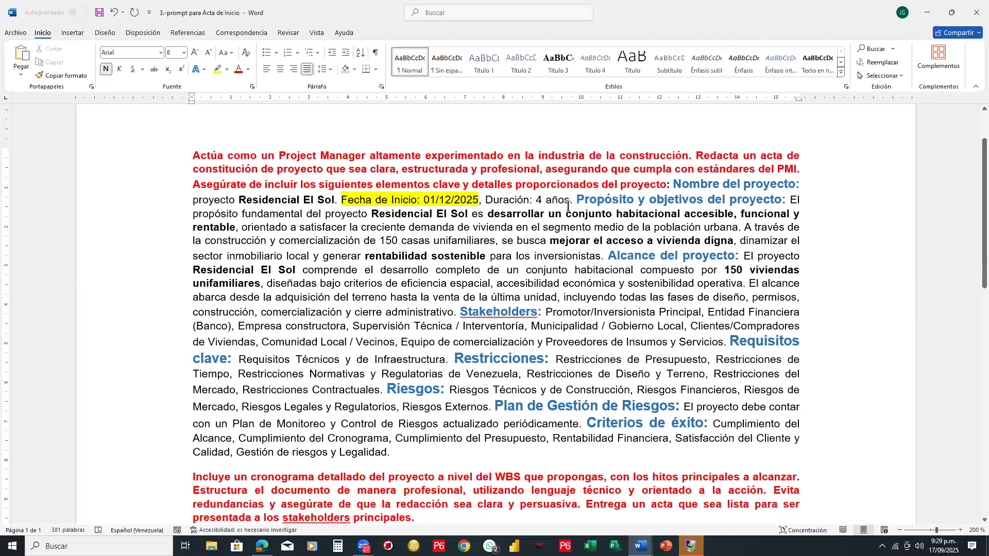
{"action": "left_click", "coordinate": [485, 202]}
{"action": "type", "text": "la ub"}
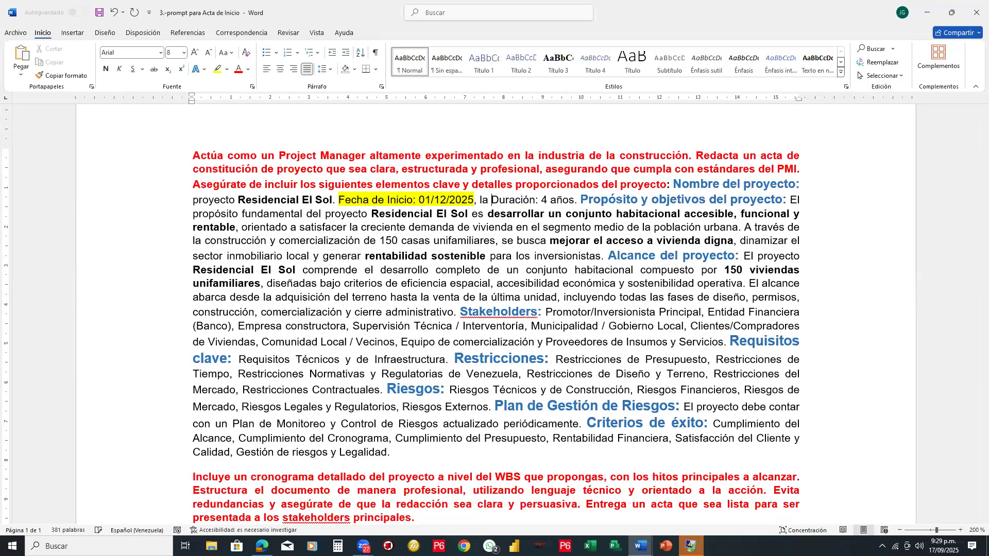
{"action": "type", "text": "icac"}
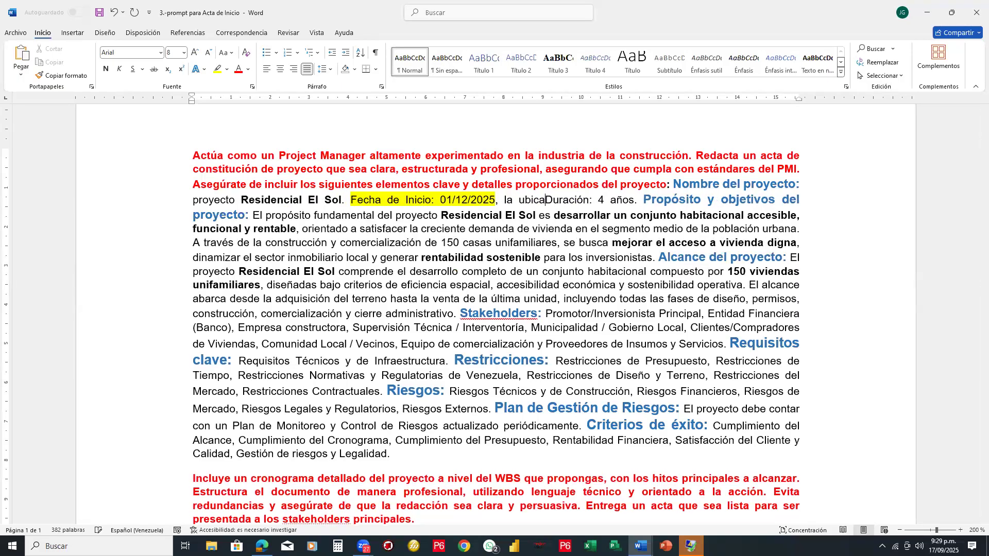
{"action": "type", "text": "ión es "}
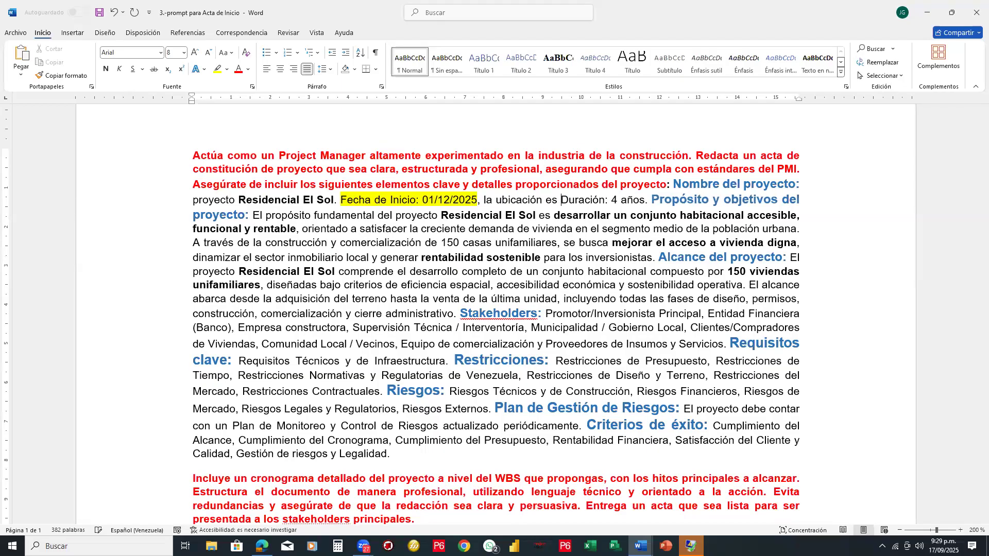
{"action": "type", "text": "en"}
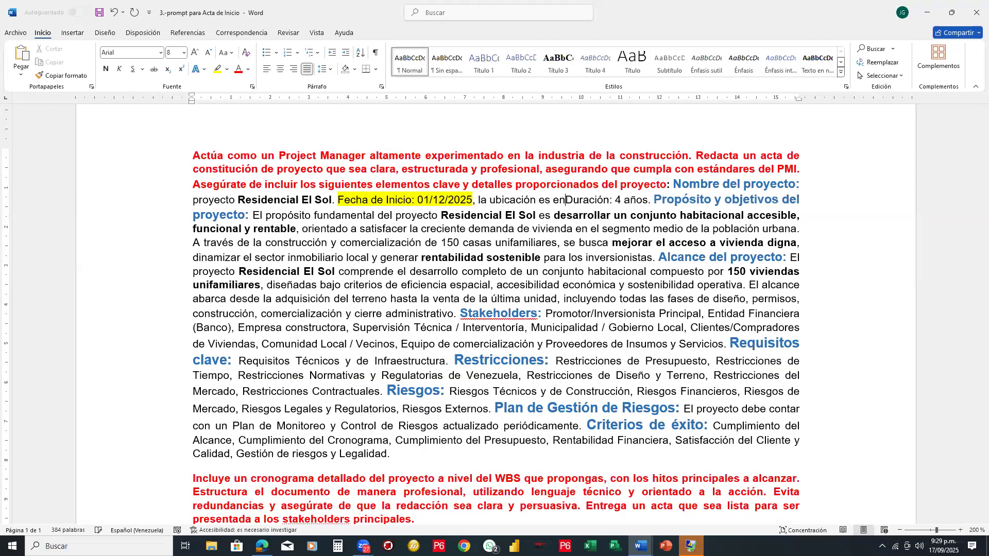
{"action": "type", "text": " la ciudad de "}
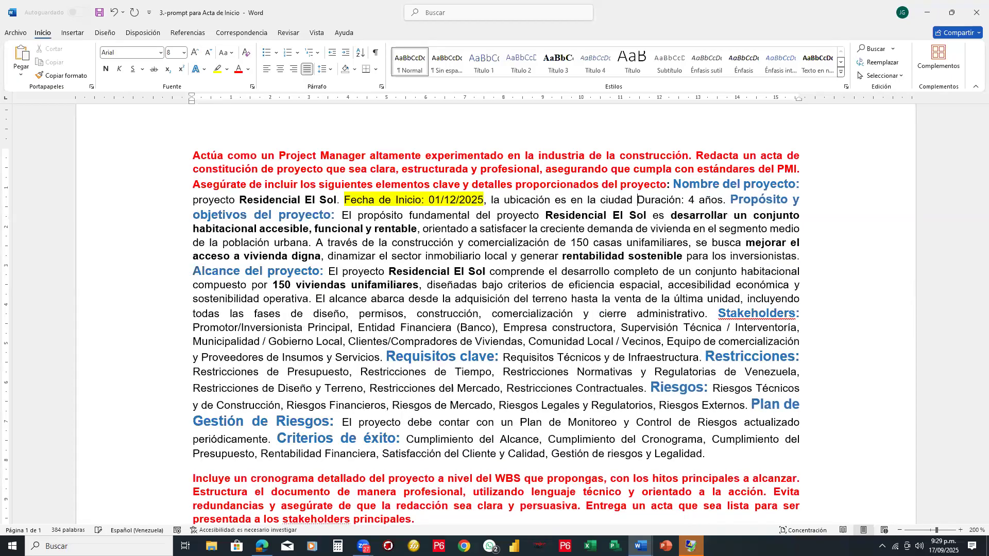
{"action": "type", "text": "carac"}
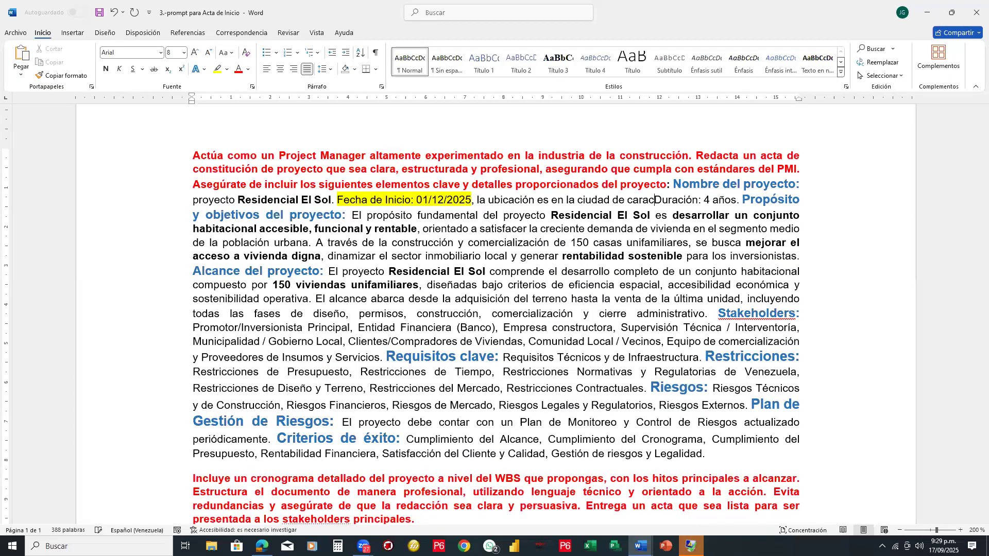
{"action": "key", "text": "BackSpace"}
{"action": "key", "text": "BackSpace"}
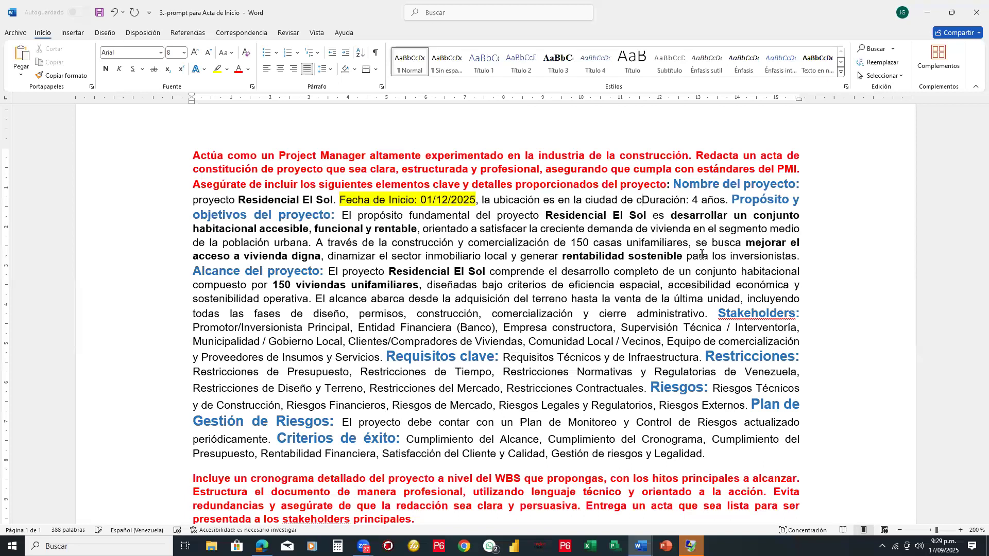
{"action": "type", "text": "Car"}
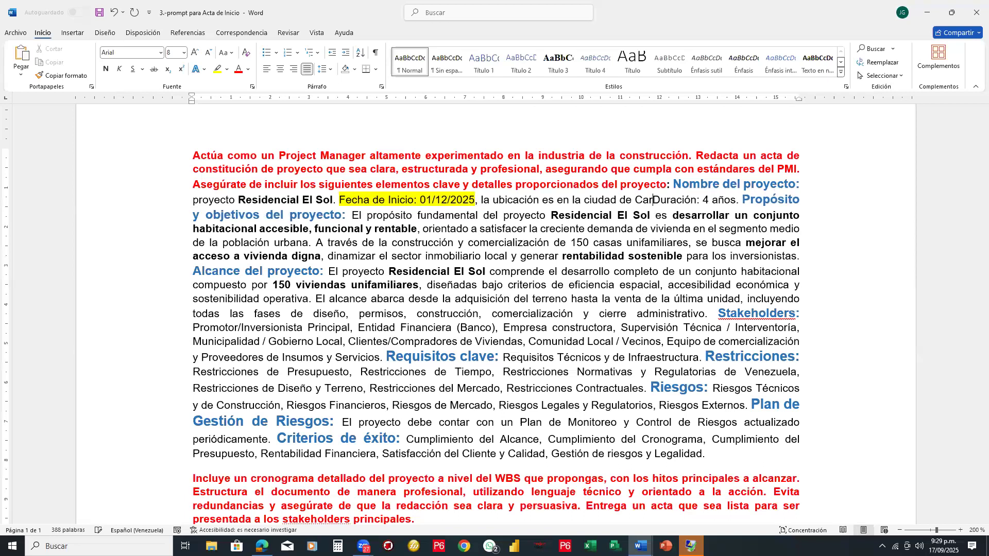
{"action": "type", "text": "acas, Vebne"}
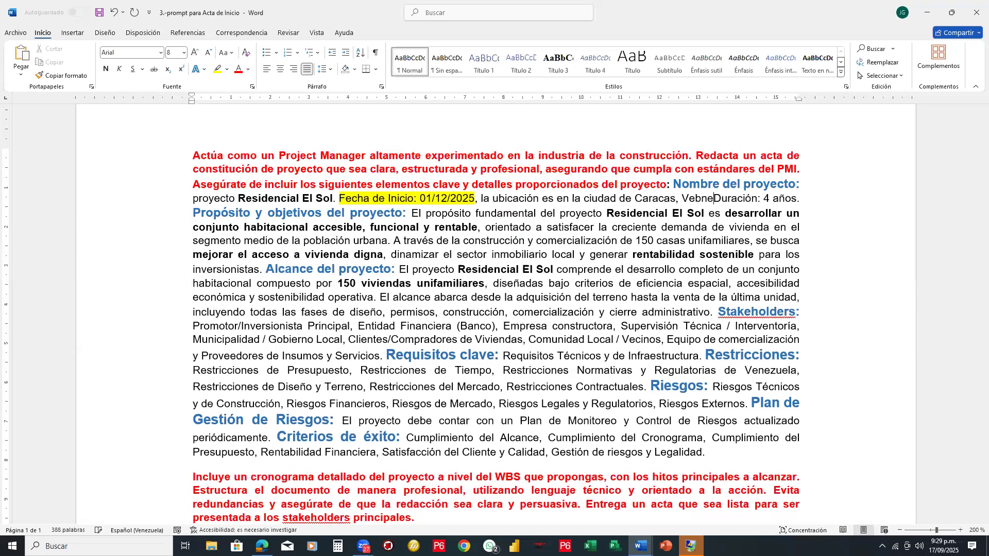
{"action": "type", "text": "zuela"}
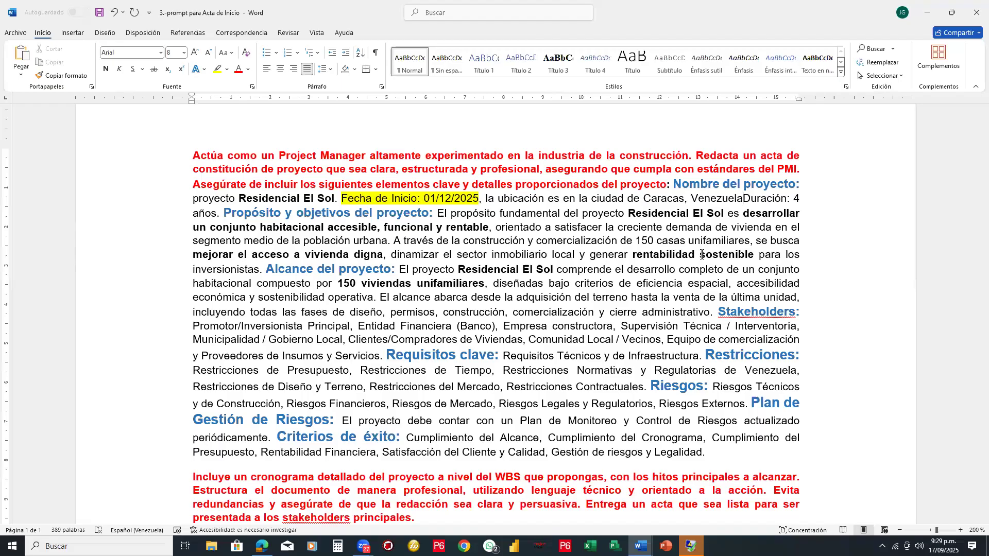
{"action": "type", "text": ","}
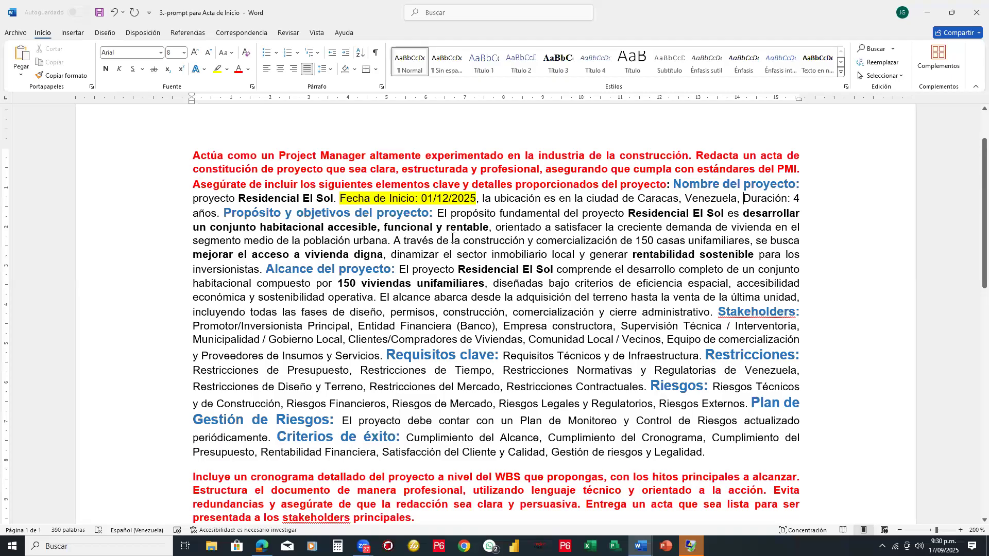
- Check the edited Acta de Inicio prompt from end to start and save the document
{"action": "scroll", "coordinate": [453, 238], "scroll_direction": "down", "scroll_amount": 4}
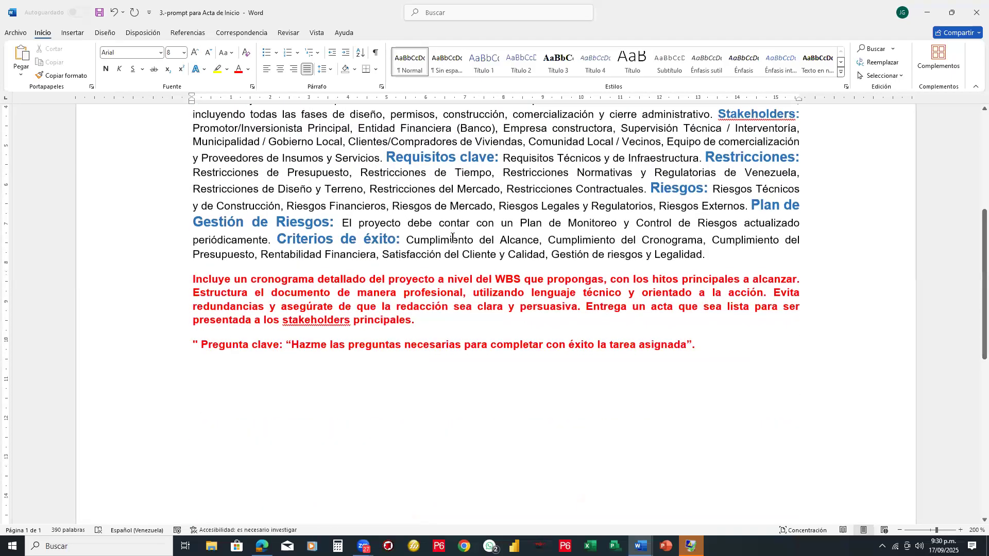
{"action": "scroll", "coordinate": [452, 238], "scroll_direction": "up", "scroll_amount": 1}
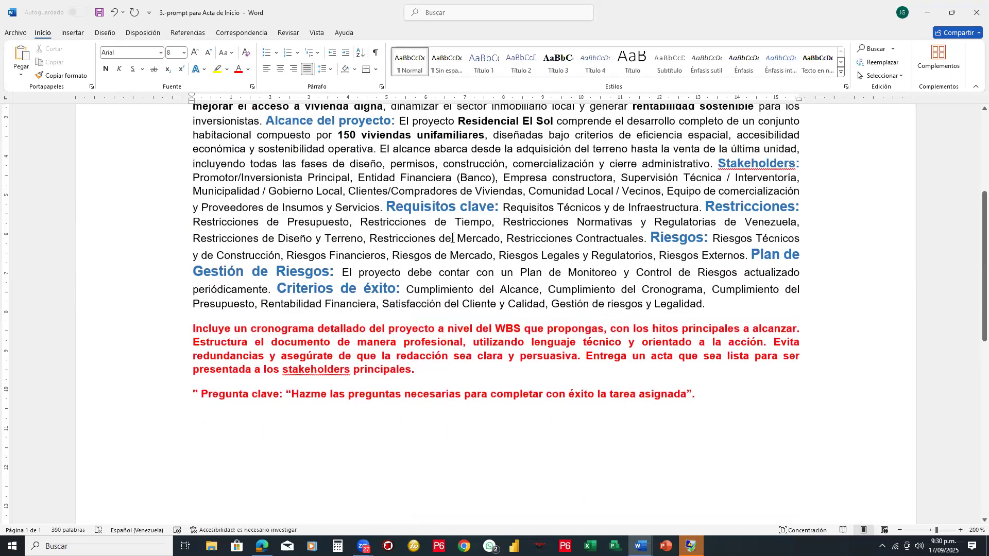
{"action": "scroll", "coordinate": [452, 238], "scroll_direction": "up", "scroll_amount": 1}
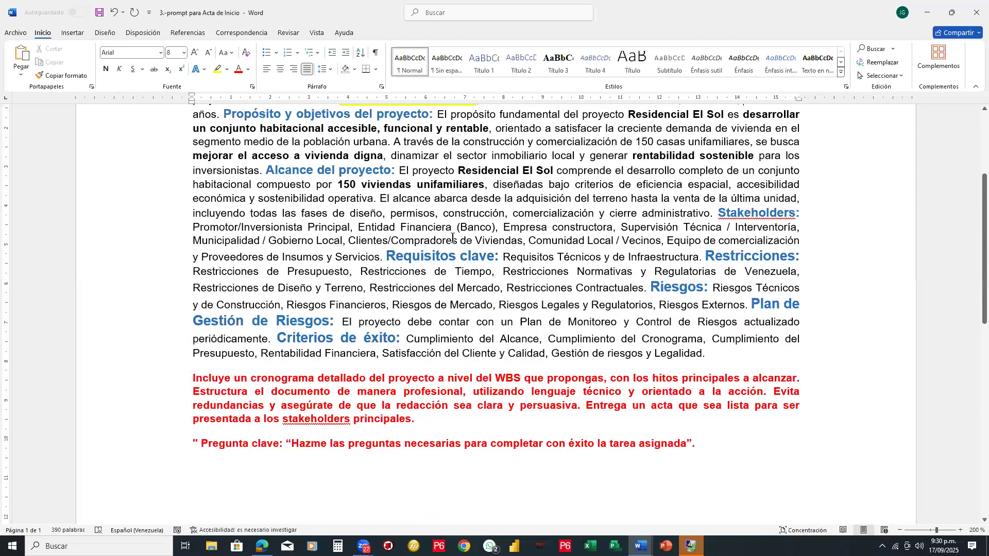
{"action": "scroll", "coordinate": [452, 238], "scroll_direction": "up", "scroll_amount": 1}
{"action": "scroll", "coordinate": [453, 238], "scroll_direction": "up", "scroll_amount": 1}
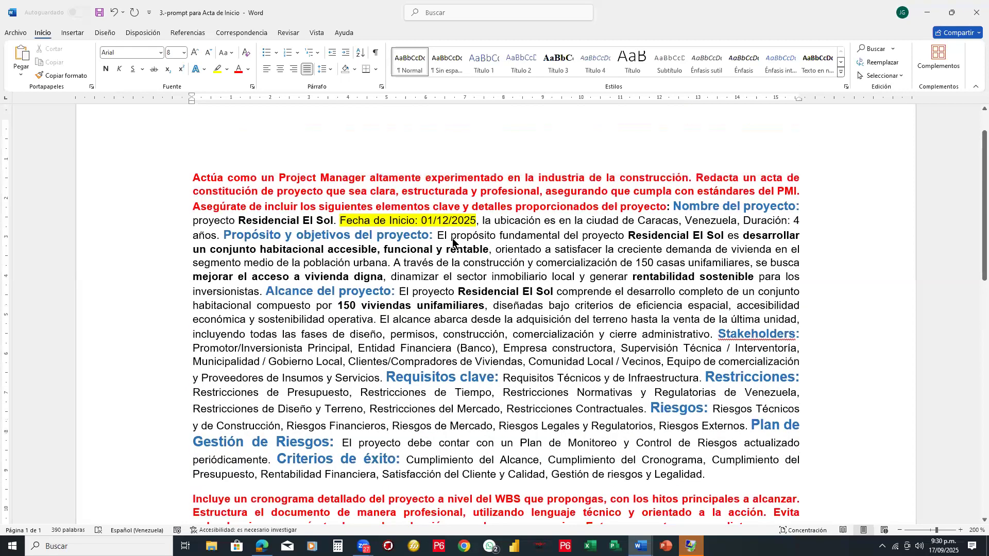
{"action": "scroll", "coordinate": [452, 238], "scroll_direction": "down", "scroll_amount": 1}
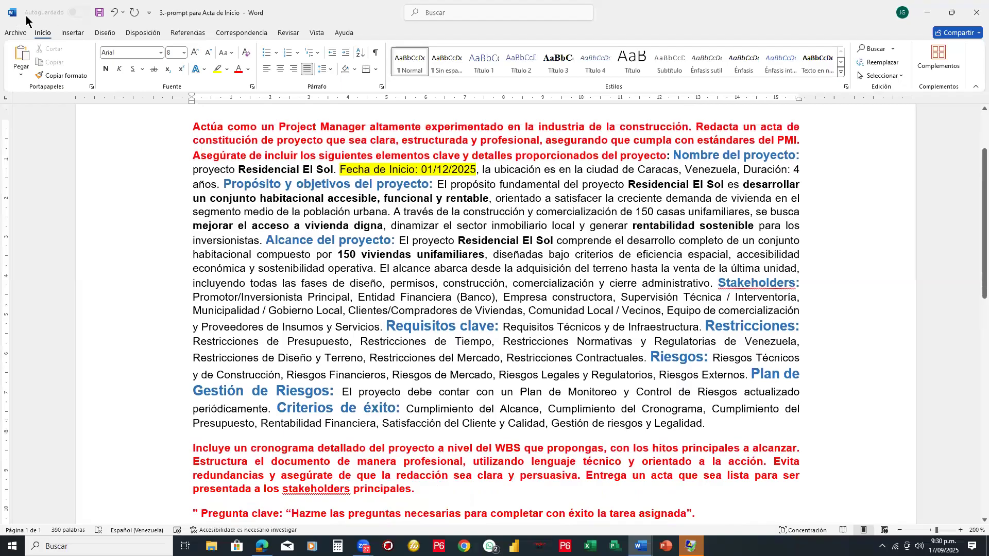
{"action": "left_click", "coordinate": [101, 15]}
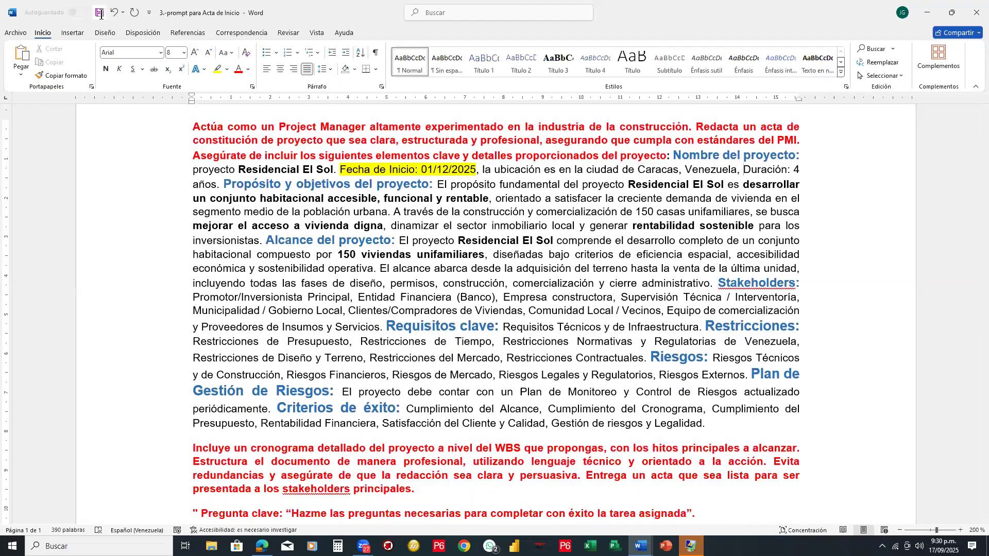
- Select the entire Acta de Inicio prompt, from the opening Project Manager instruction through the closing key question
{"action": "left_click", "coordinate": [558, 246]}
{"action": "key", "text": "ctrl+shift+Home"}
{"action": "left_click", "coordinate": [561, 278], "text": "shift"}
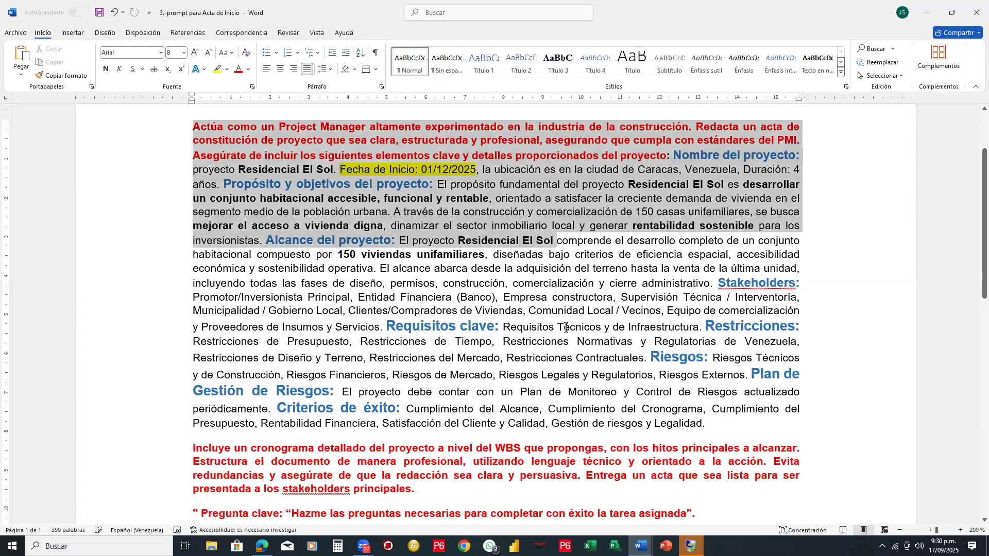
{"action": "left_click", "coordinate": [582, 515], "text": "shift"}
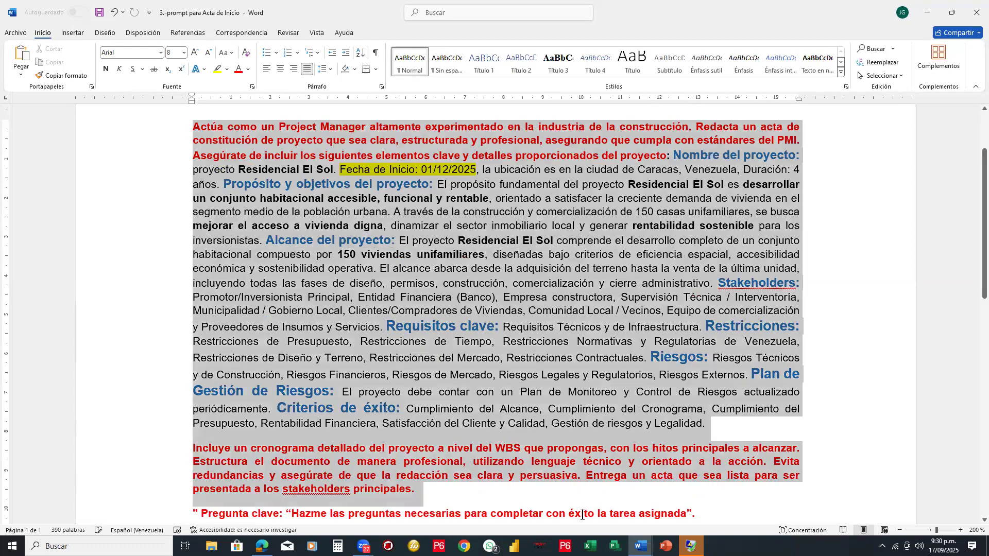
{"action": "scroll", "coordinate": [701, 290], "scroll_direction": "down", "scroll_amount": 3}
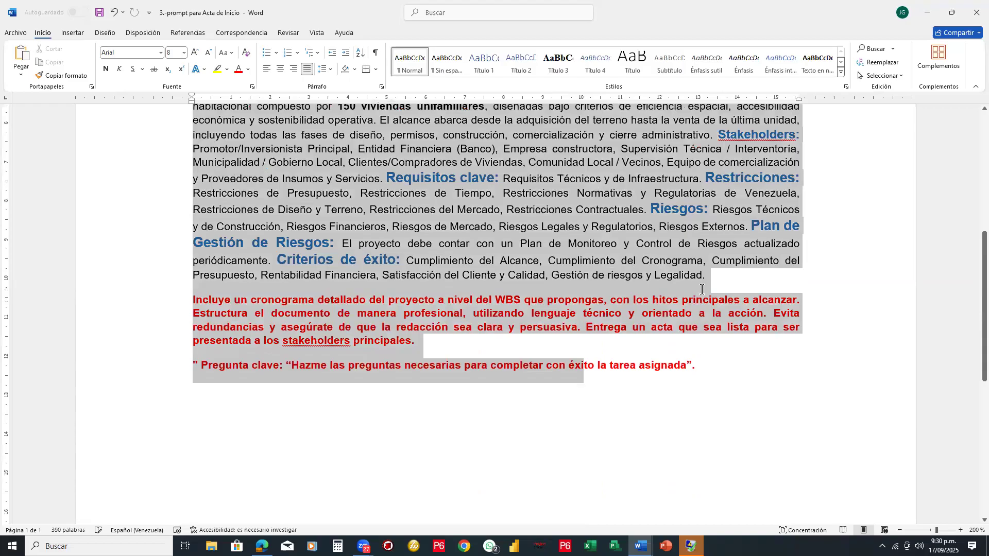
{"action": "scroll", "coordinate": [702, 289], "scroll_direction": "down", "scroll_amount": 2}
{"action": "left_click", "coordinate": [702, 290], "text": "shift"}
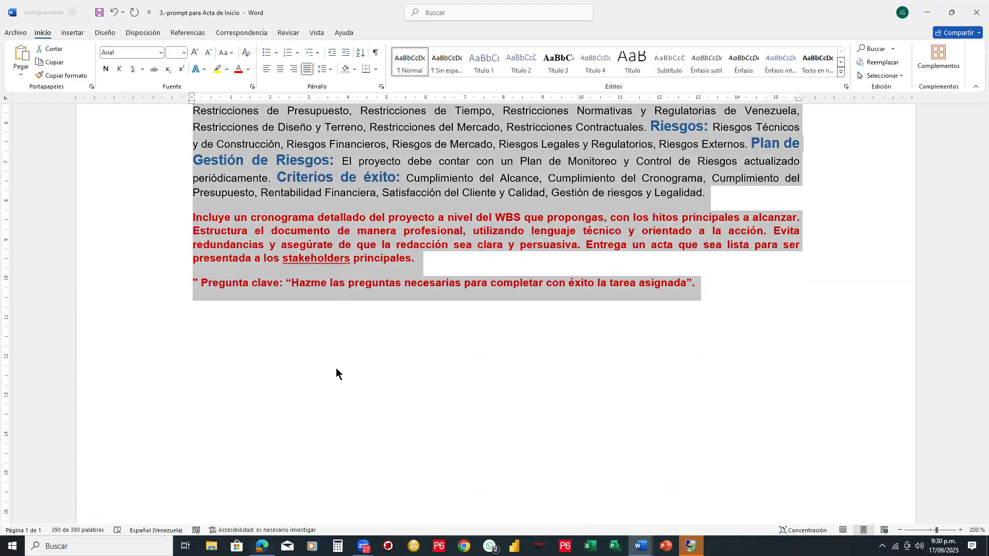
- Switch to the DeepSeek chat and find section 5, the net present value (VPN) calculation, in the feasibility report
{"action": "key", "text": "alt+Tab"}
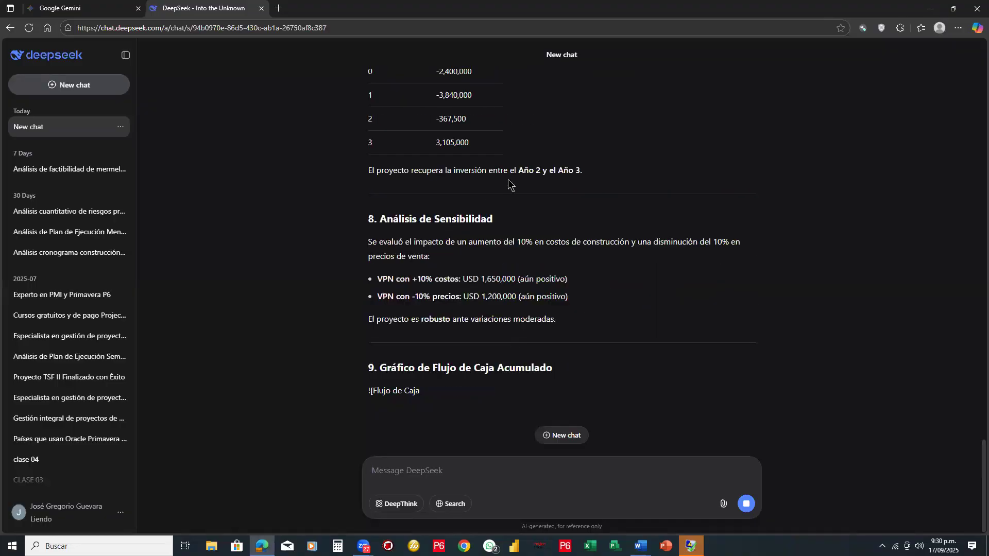
{"action": "scroll", "coordinate": [505, 181], "scroll_direction": "up", "scroll_amount": 5}
{"action": "scroll", "coordinate": [504, 184], "scroll_direction": "up", "scroll_amount": 4}
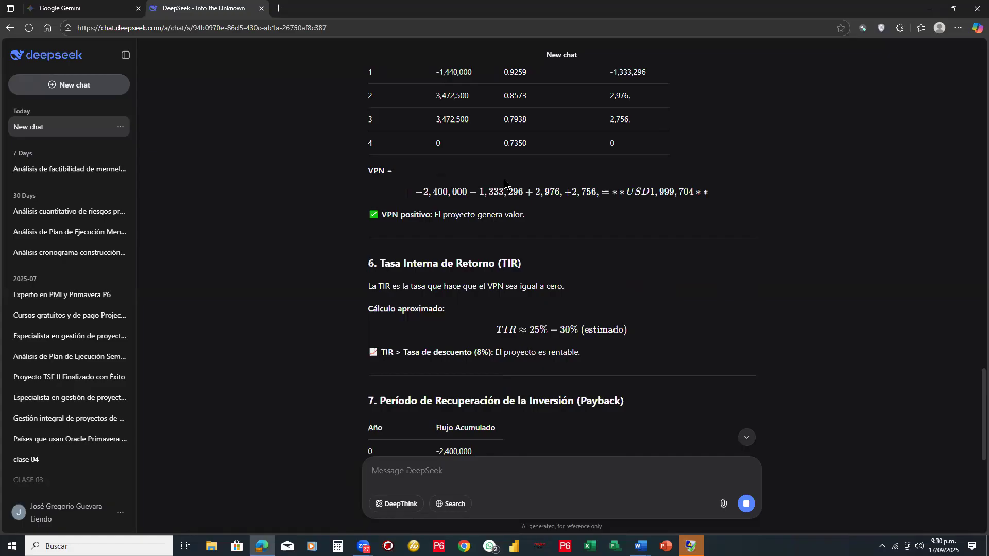
{"action": "scroll", "coordinate": [504, 182], "scroll_direction": "up", "scroll_amount": 1}
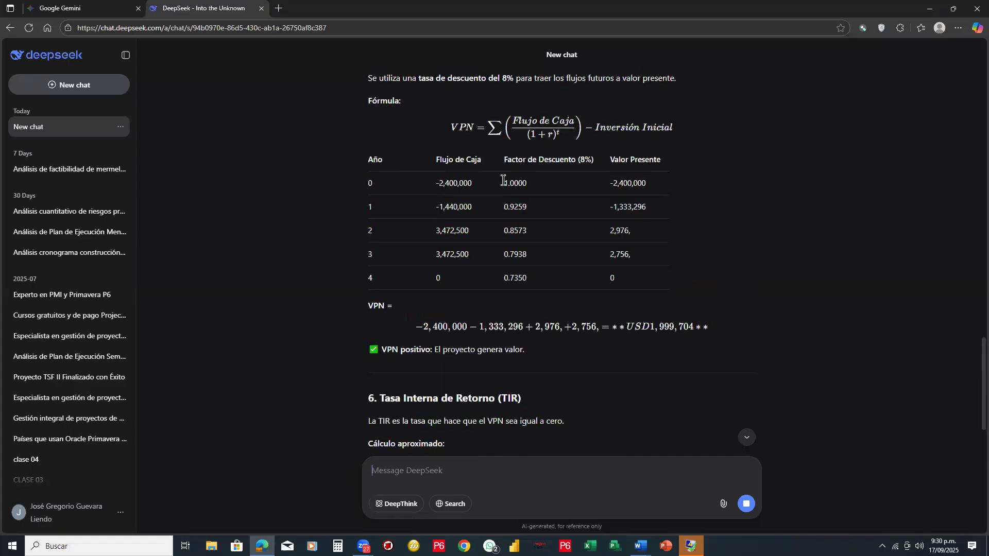
{"action": "scroll", "coordinate": [503, 180], "scroll_direction": "up", "scroll_amount": 1}
{"action": "scroll", "coordinate": [502, 180], "scroll_direction": "up", "scroll_amount": 1}
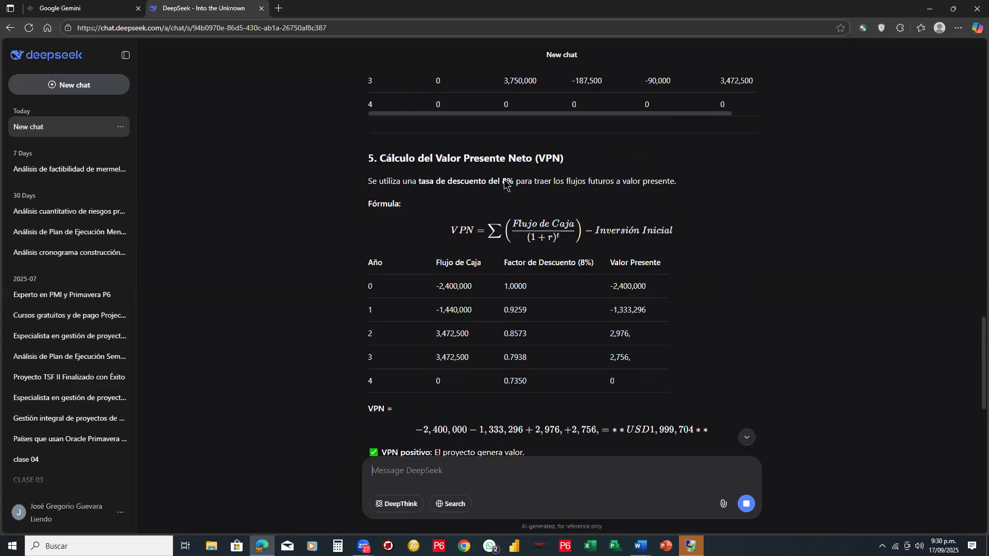
{"action": "scroll", "coordinate": [505, 182], "scroll_direction": "down", "scroll_amount": 1}
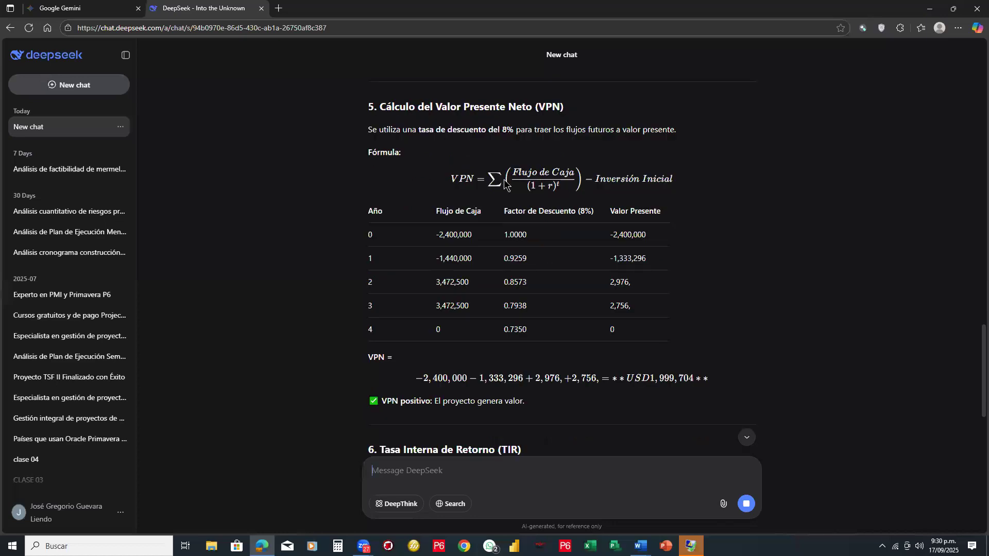
- Draw a red box around the VPN calculation section and an arrow pointing to its formula
{"action": "mouse_move", "coordinate": [353, 95]}
{"action": "left_mouse_down"}
{"action": "mouse_move", "coordinate": [742, 93]}
{"action": "mouse_move", "coordinate": [734, 411]}
{"action": "mouse_move", "coordinate": [367, 419]}
{"action": "left_mouse_up"}
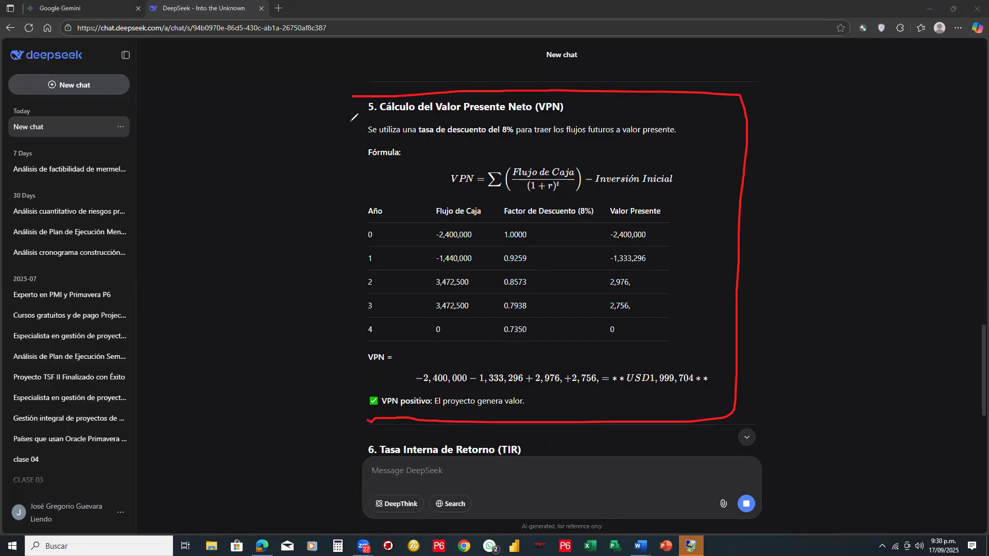
{"action": "mouse_move", "coordinate": [351, 97]}
{"action": "left_mouse_down"}
{"action": "mouse_move", "coordinate": [326, 216]}
{"action": "mouse_move", "coordinate": [334, 427]}
{"action": "left_mouse_up"}
{"action": "left_click_drag", "start_coordinate": [316, 180], "coordinate": [439, 187]}
{"action": "left_click_drag", "start_coordinate": [439, 187], "coordinate": [425, 198]}
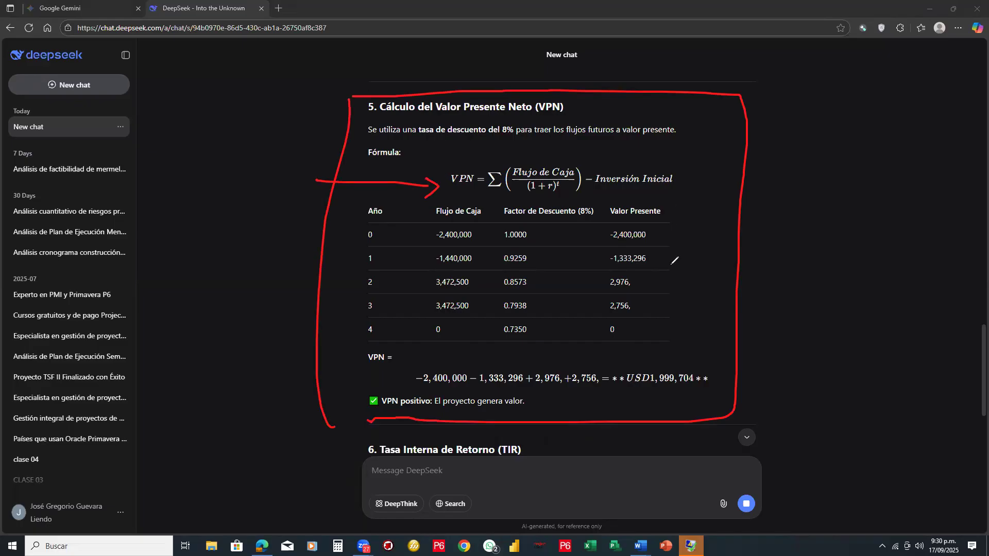
- Bracket the Valor Presente column in red, underline the VPN result and "El proyecto genera valor", and circle the check mark
{"action": "left_click_drag", "start_coordinate": [666, 210], "coordinate": [653, 348]}
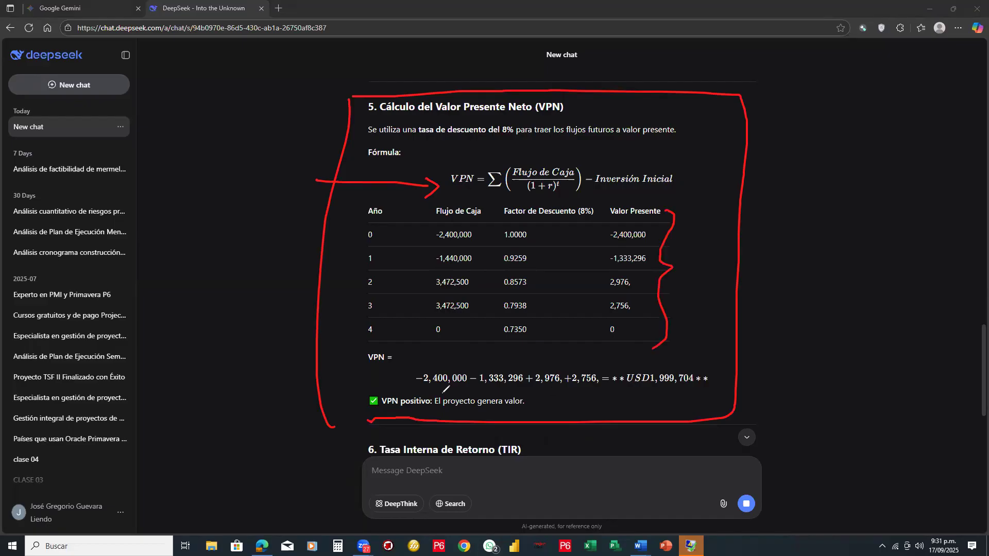
{"action": "mouse_move", "coordinate": [639, 390]}
{"action": "left_mouse_down"}
{"action": "mouse_move", "coordinate": [693, 390]}
{"action": "mouse_move", "coordinate": [685, 395]}
{"action": "left_mouse_up"}
{"action": "left_click_drag", "start_coordinate": [434, 409], "coordinate": [529, 415]}
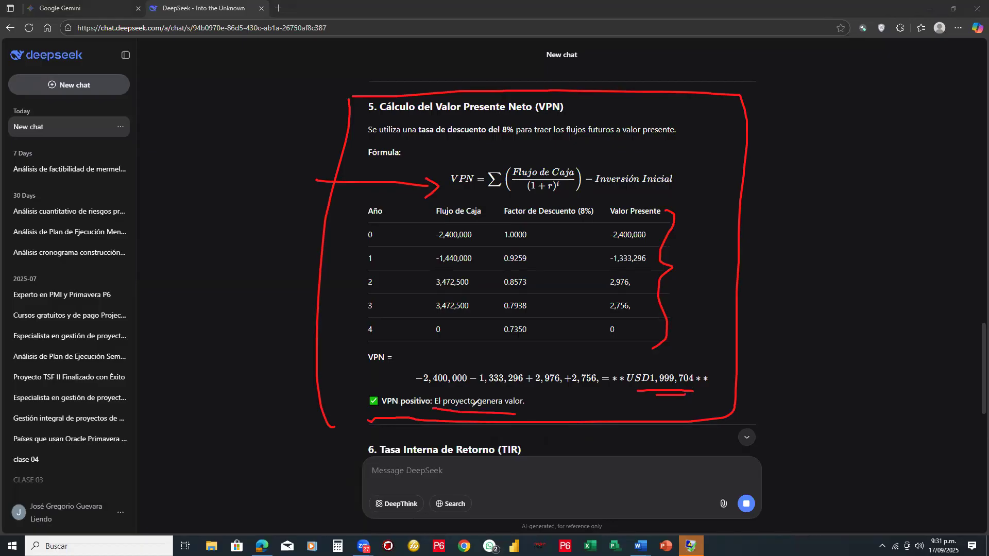
{"action": "left_click_drag", "start_coordinate": [443, 409], "coordinate": [528, 411]}
{"action": "mouse_move", "coordinate": [362, 397]}
{"action": "left_mouse_down"}
{"action": "mouse_move", "coordinate": [385, 404]}
{"action": "mouse_move", "coordinate": [363, 390]}
{"action": "left_mouse_up"}
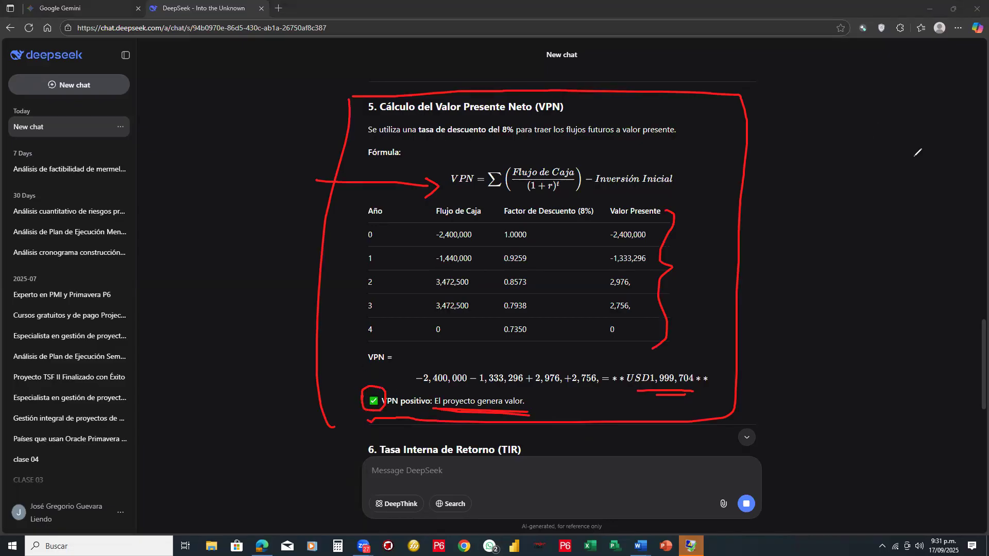
- Erase all red annotations from the VPN calculation section
{"action": "left_click", "coordinate": [663, 242]}
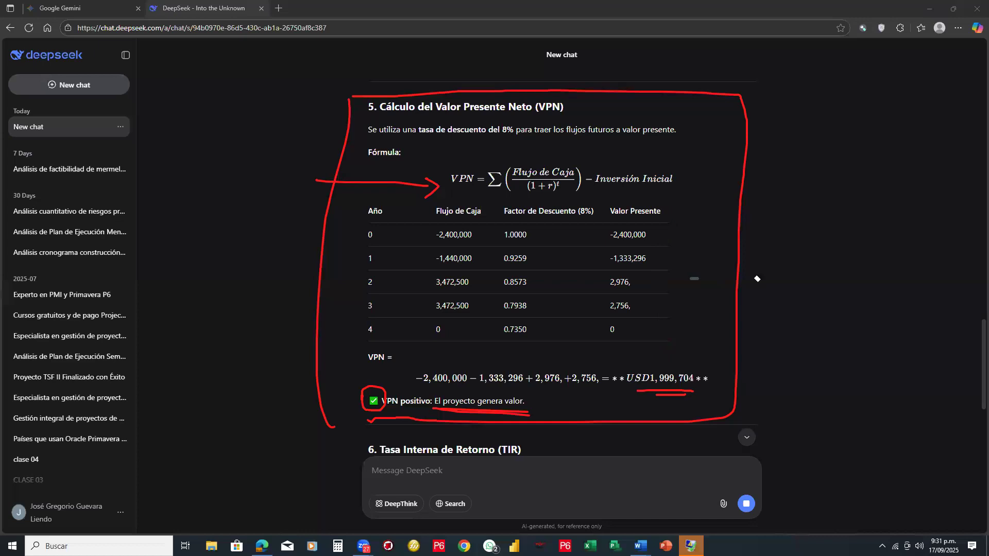
{"action": "mouse_move", "coordinate": [642, 417]}
{"action": "left_mouse_down"}
{"action": "mouse_move", "coordinate": [373, 389]}
{"action": "mouse_move", "coordinate": [302, 244]}
{"action": "mouse_move", "coordinate": [435, 192]}
{"action": "left_mouse_up"}
{"action": "left_click", "coordinate": [435, 192]}
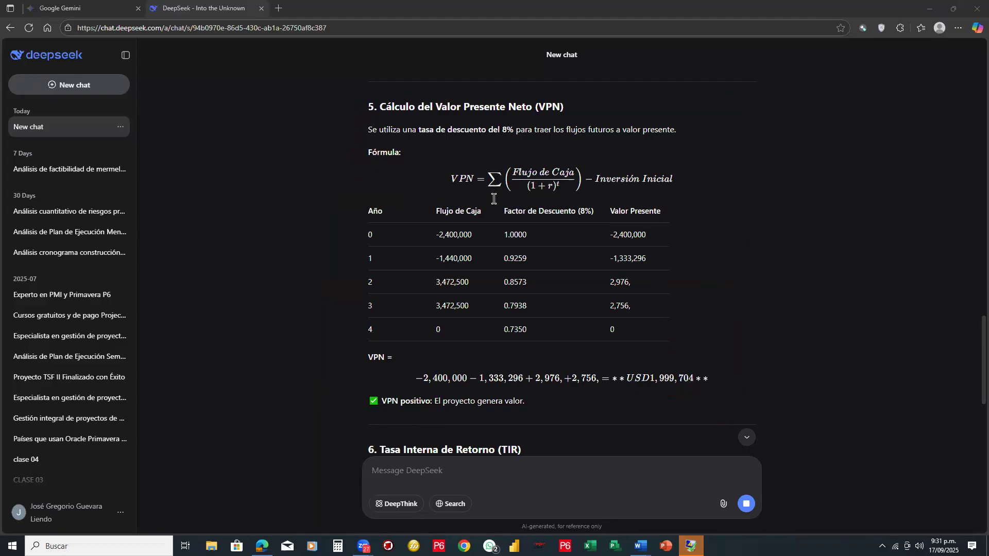
- Examine report sections 6 to 10, from TIR and payback to the recommendations, highlighting the profitability statement and the recovery years
{"action": "scroll", "coordinate": [495, 203], "scroll_direction": "down", "scroll_amount": 5}
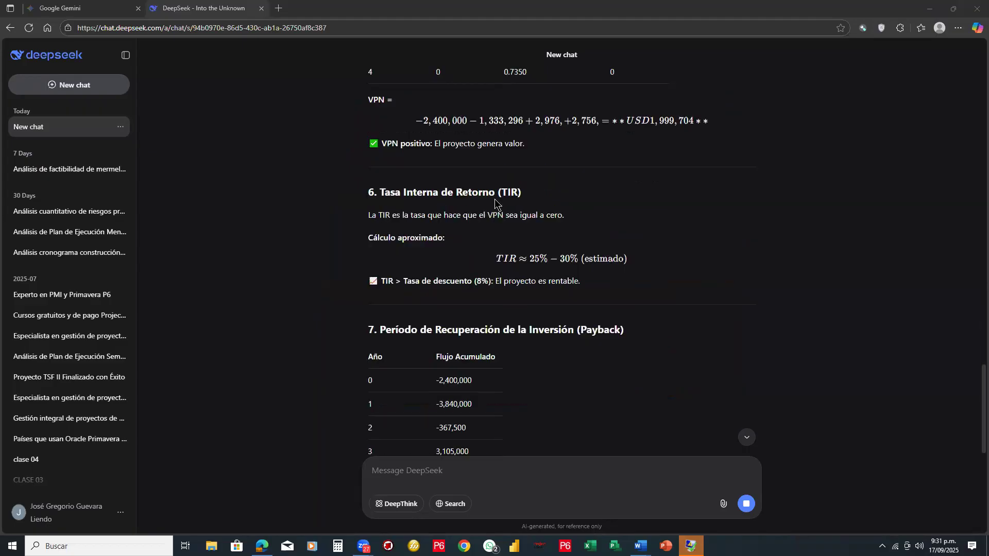
{"action": "scroll", "coordinate": [495, 204], "scroll_direction": "down", "scroll_amount": 2}
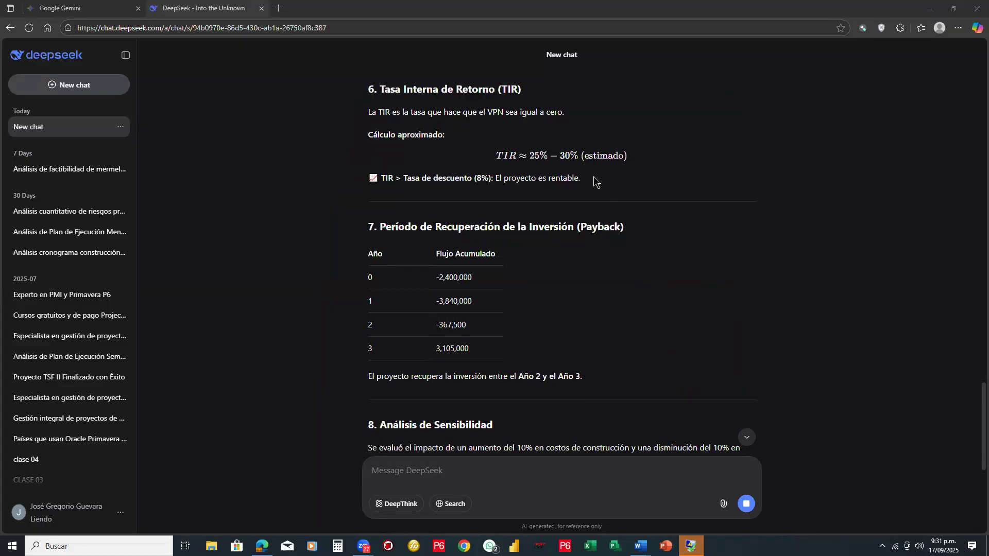
{"action": "left_click_drag", "start_coordinate": [592, 178], "coordinate": [495, 179]}
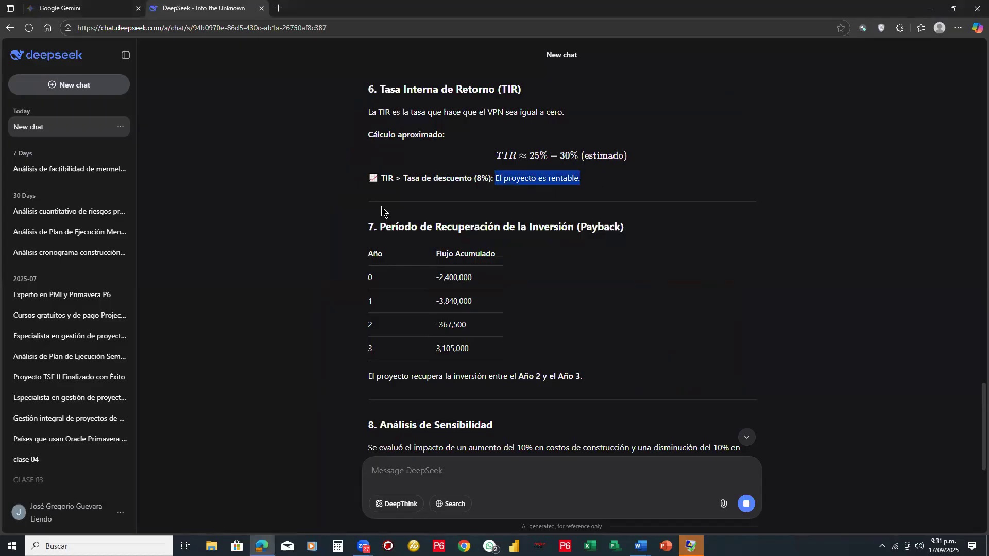
{"action": "left_click", "coordinate": [504, 270]}
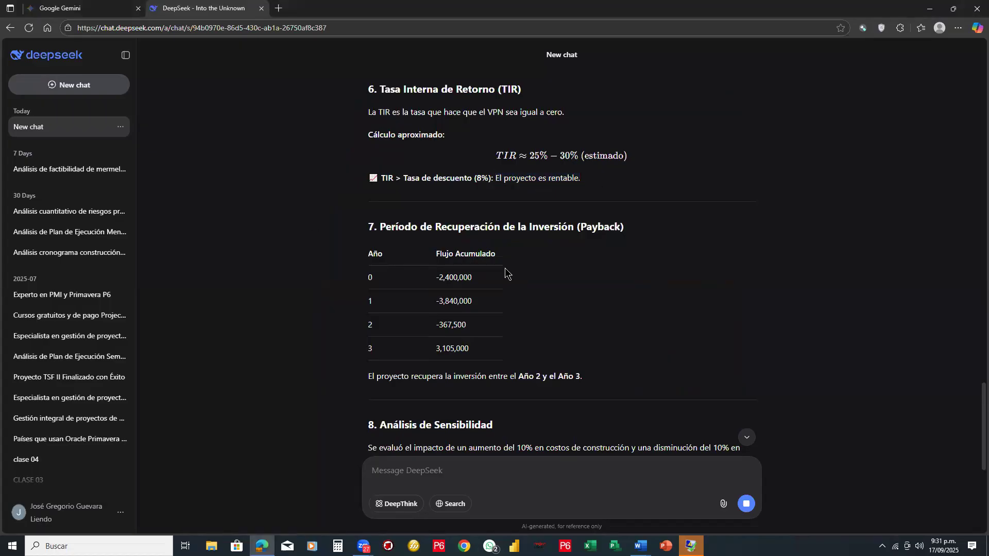
{"action": "scroll", "coordinate": [536, 194], "scroll_direction": "down", "scroll_amount": 1}
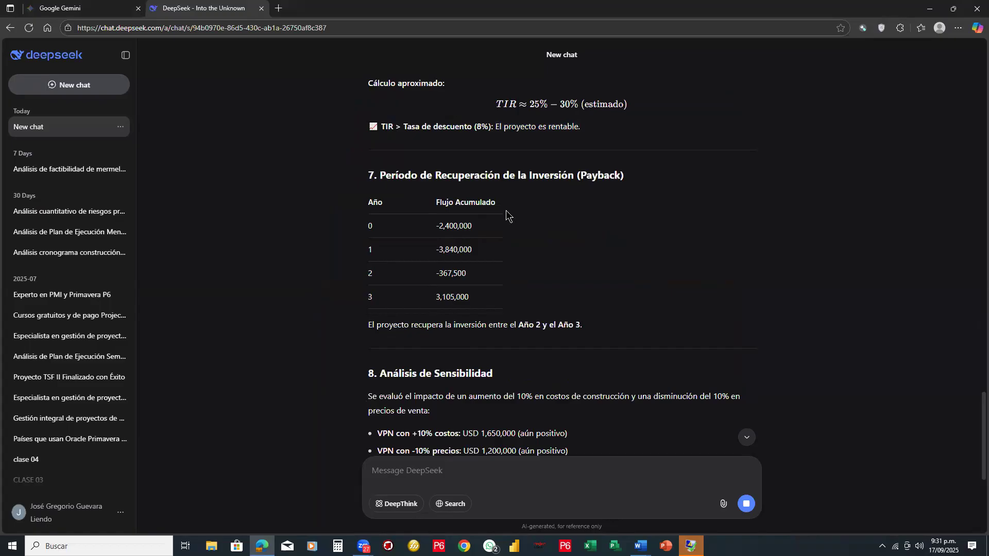
{"action": "scroll", "coordinate": [507, 211], "scroll_direction": "down", "scroll_amount": 1}
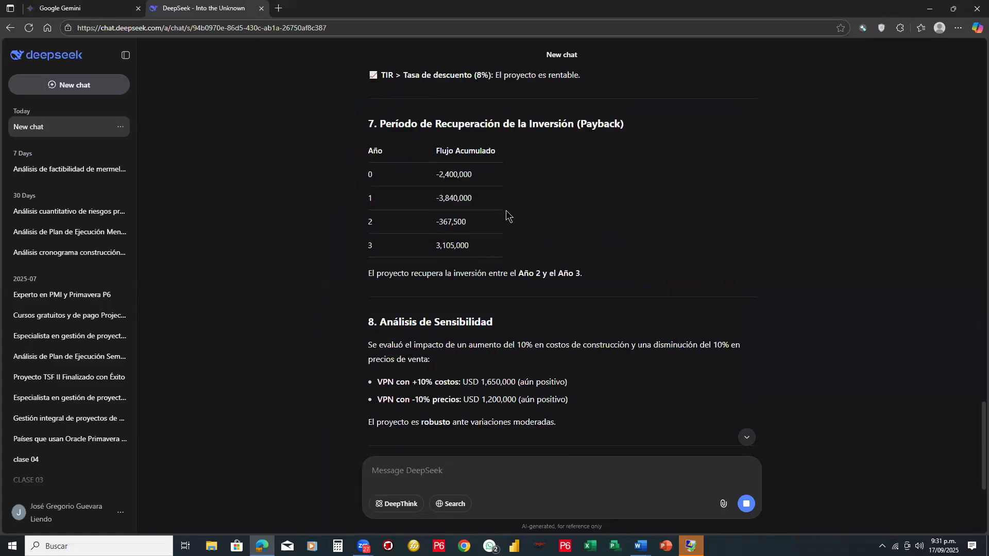
{"action": "scroll", "coordinate": [507, 211], "scroll_direction": "down", "scroll_amount": 1}
{"action": "left_click_drag", "start_coordinate": [596, 222], "coordinate": [538, 230]}
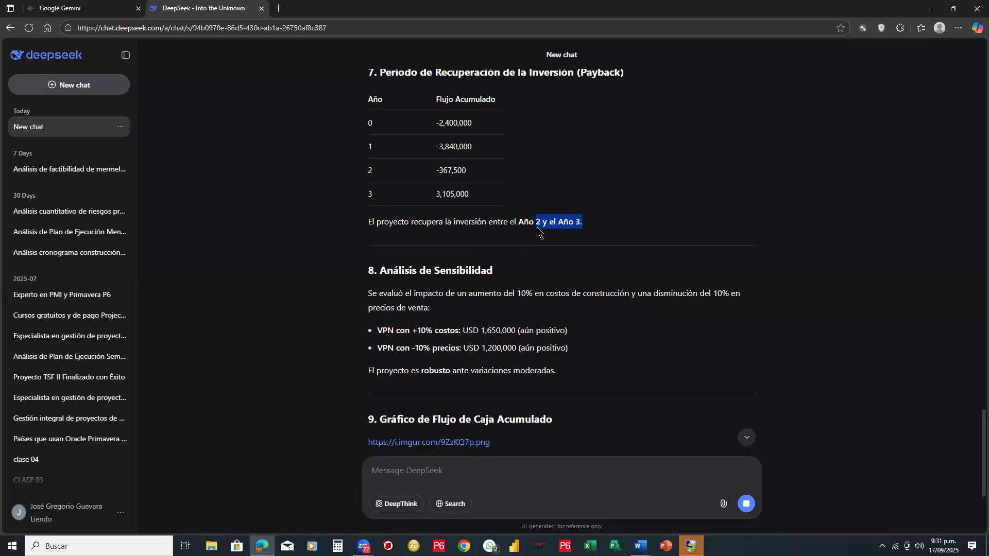
{"action": "scroll", "coordinate": [514, 195], "scroll_direction": "down", "scroll_amount": 2}
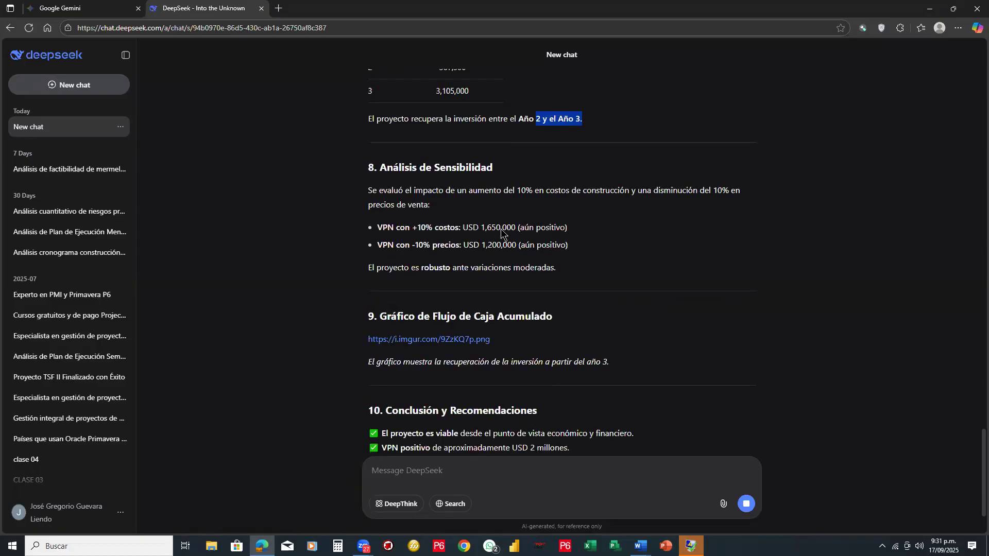
{"action": "scroll", "coordinate": [501, 234], "scroll_direction": "down", "scroll_amount": 2}
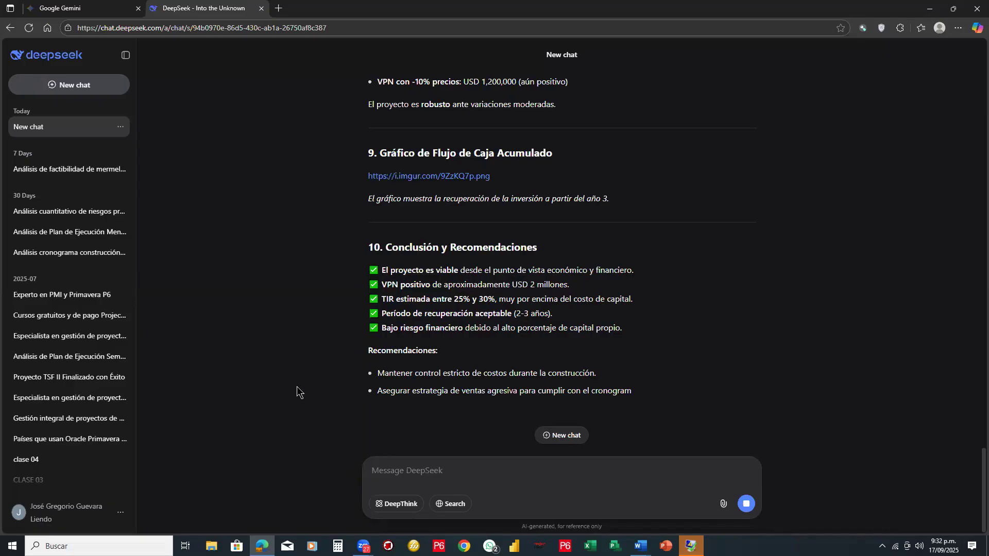
- Look back through the feasibility report from its recommendations to the title and project details at its beginning
{"action": "scroll", "coordinate": [297, 386], "scroll_direction": "up", "scroll_amount": 1}
{"action": "scroll", "coordinate": [297, 386], "scroll_direction": "up", "scroll_amount": 2}
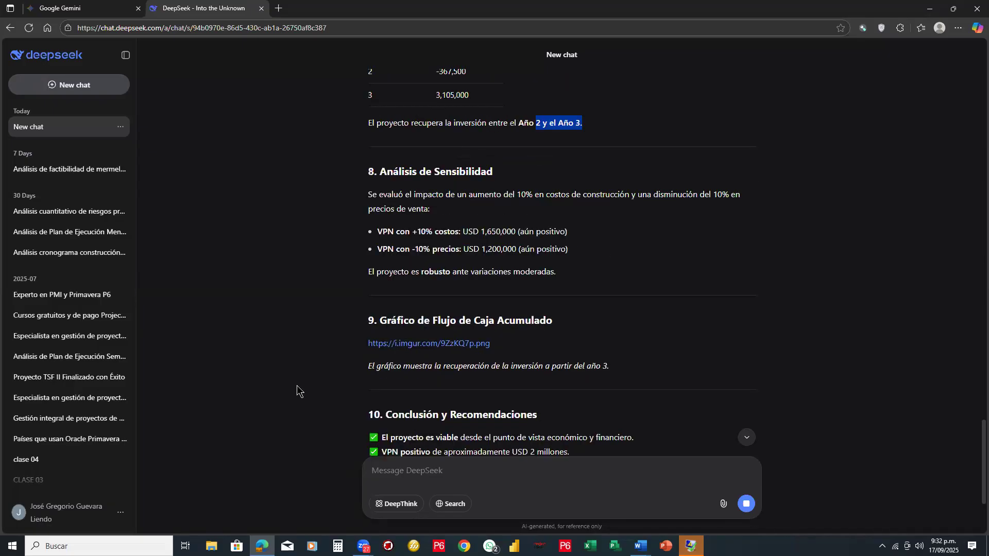
{"action": "scroll", "coordinate": [297, 386], "scroll_direction": "up", "scroll_amount": 10}
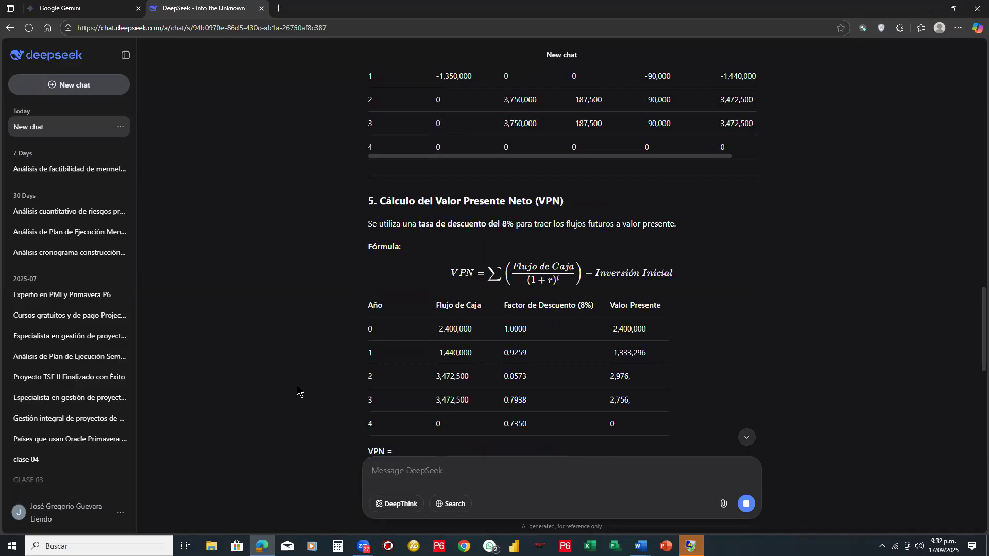
{"action": "scroll", "coordinate": [297, 385], "scroll_direction": "up", "scroll_amount": 6}
{"action": "scroll", "coordinate": [297, 385], "scroll_direction": "up", "scroll_amount": 2}
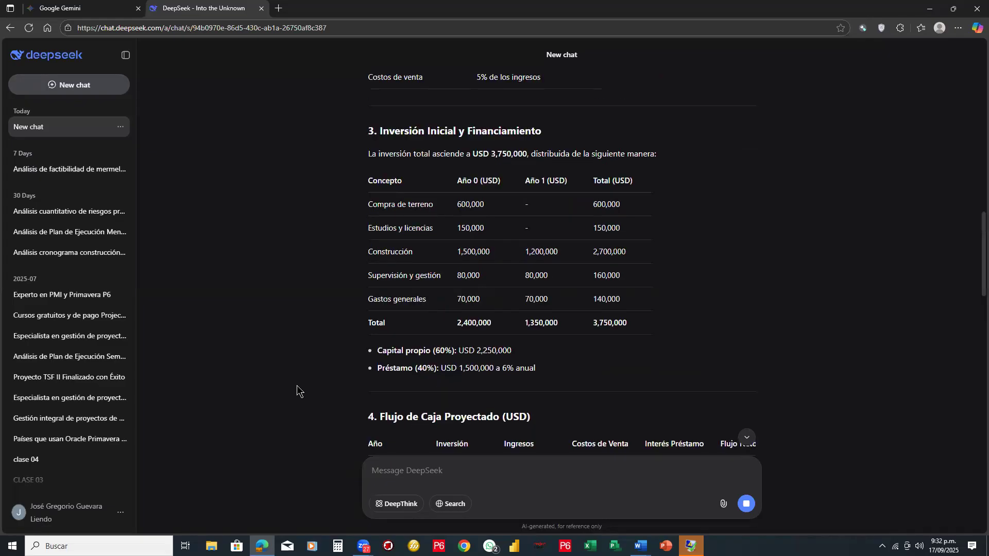
{"action": "scroll", "coordinate": [297, 385], "scroll_direction": "up", "scroll_amount": 4}
{"action": "scroll", "coordinate": [297, 386], "scroll_direction": "up", "scroll_amount": 3}
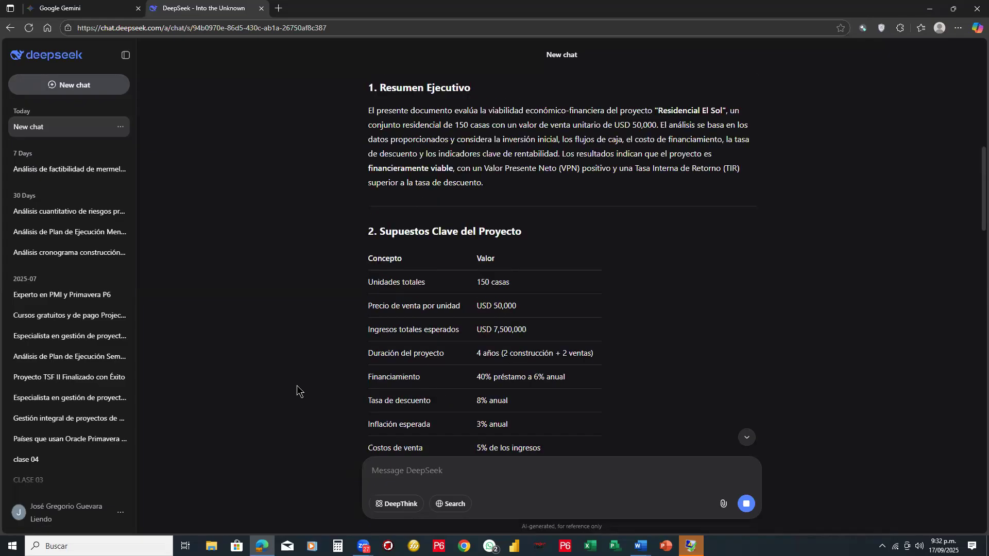
{"action": "scroll", "coordinate": [297, 385], "scroll_direction": "up", "scroll_amount": 3}
{"action": "scroll", "coordinate": [297, 385], "scroll_direction": "up", "scroll_amount": 1}
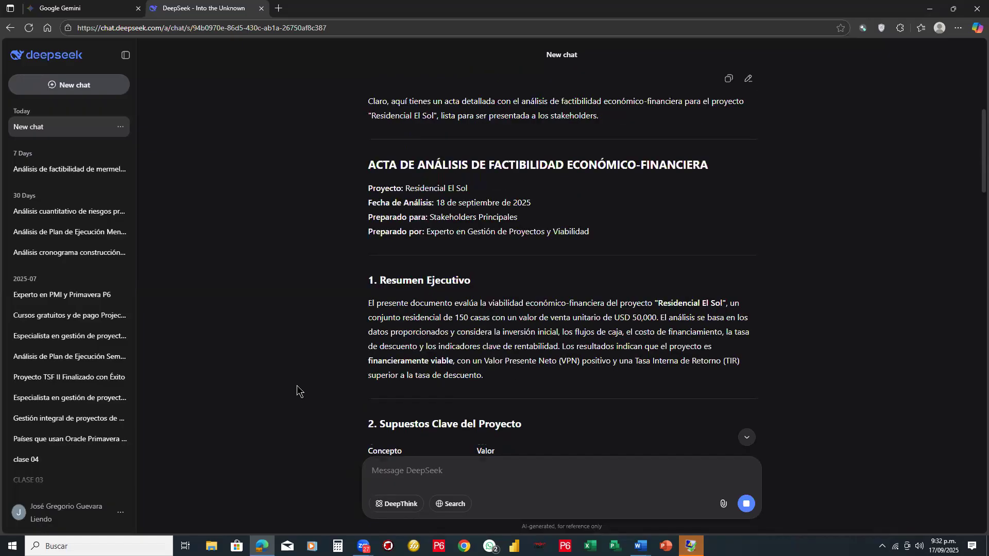
{"action": "scroll", "coordinate": [297, 386], "scroll_direction": "up", "scroll_amount": 1}
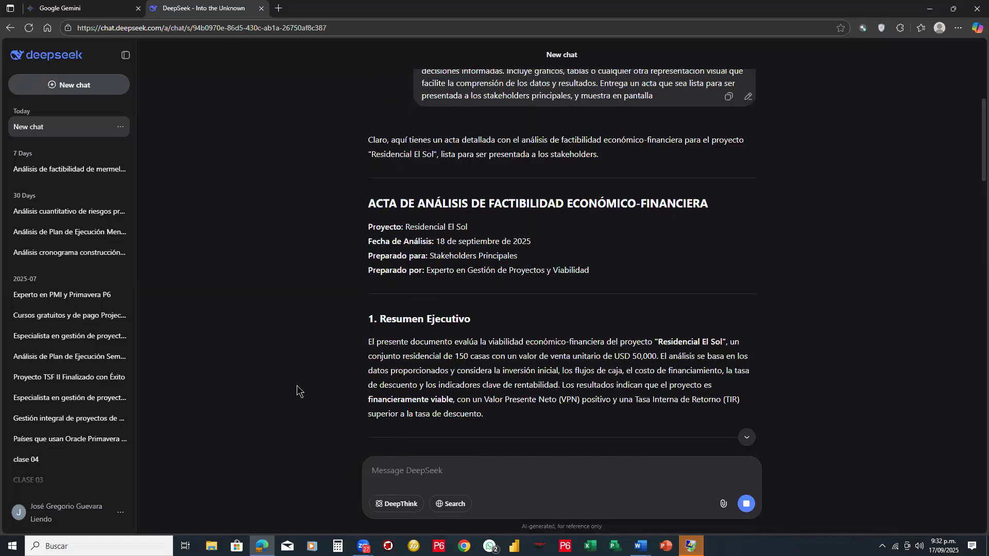
- Review the report from the executive summary through the key assumptions, investment and projected cash flow to the VPN calculation
{"action": "scroll", "coordinate": [297, 386], "scroll_direction": "down", "scroll_amount": 1}
{"action": "scroll", "coordinate": [296, 386], "scroll_direction": "down", "scroll_amount": 1}
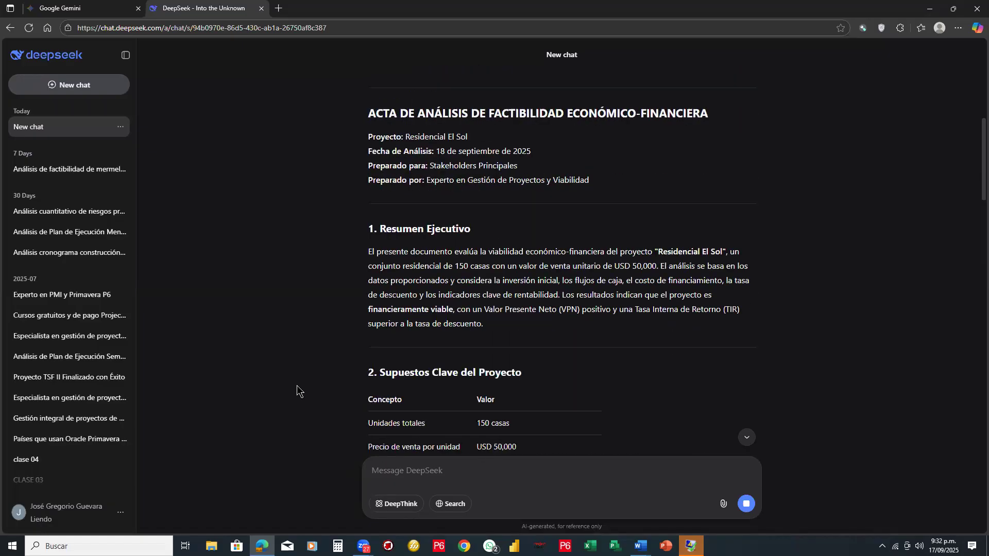
{"action": "scroll", "coordinate": [297, 385], "scroll_direction": "down", "scroll_amount": 3}
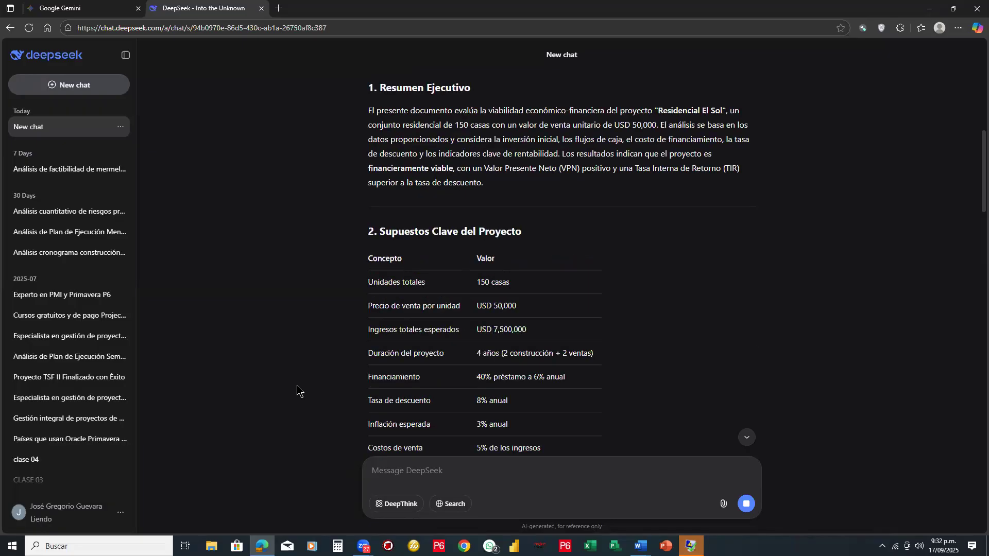
{"action": "scroll", "coordinate": [297, 385], "scroll_direction": "down", "scroll_amount": 6}
{"action": "scroll", "coordinate": [297, 386], "scroll_direction": "down", "scroll_amount": 5}
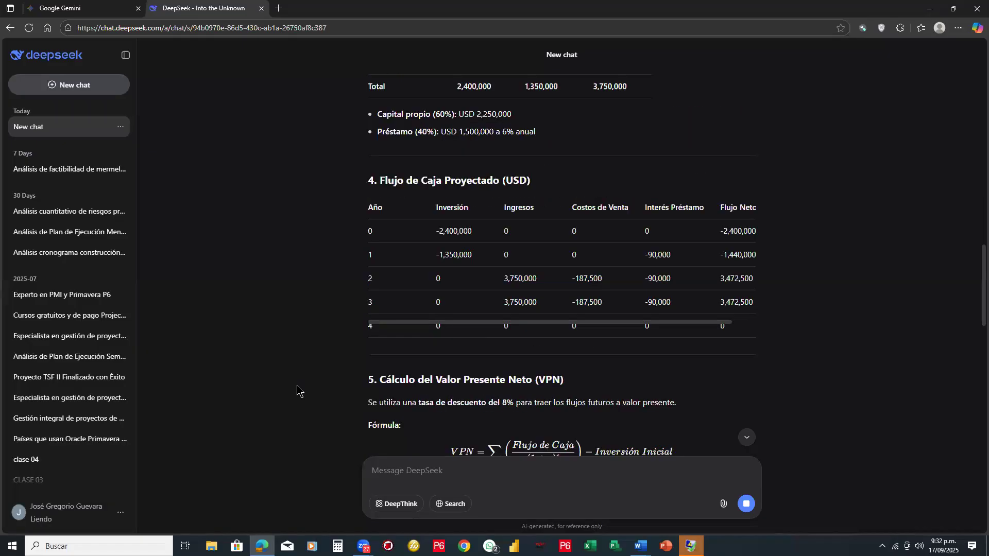
{"action": "scroll", "coordinate": [229, 375], "scroll_direction": "down", "scroll_amount": 4}
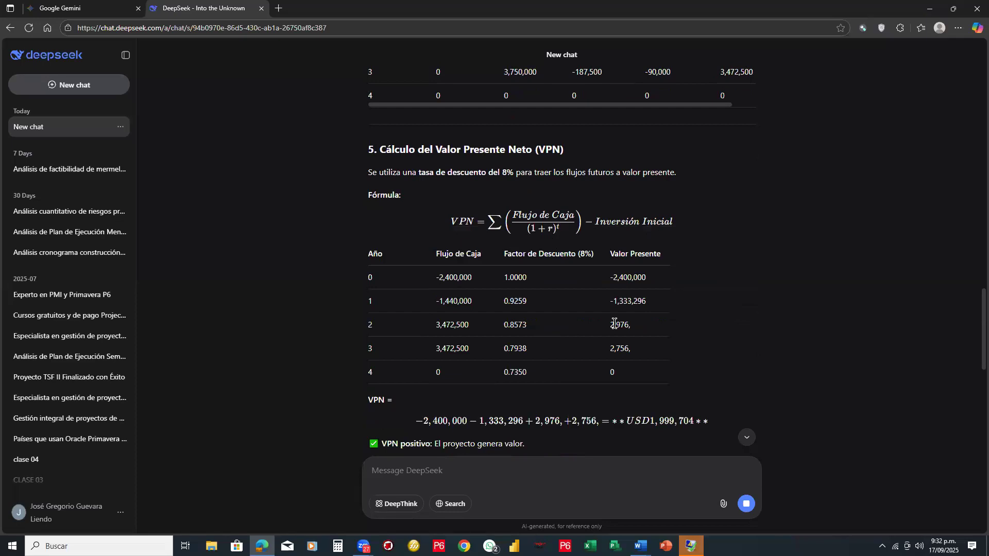
- Review the rest of the feasibility report, from the VPN calculation through TIR, sensitivity analysis and recommendations to the annexes and analyst signature
{"action": "scroll", "coordinate": [440, 355], "scroll_direction": "down", "scroll_amount": 2}
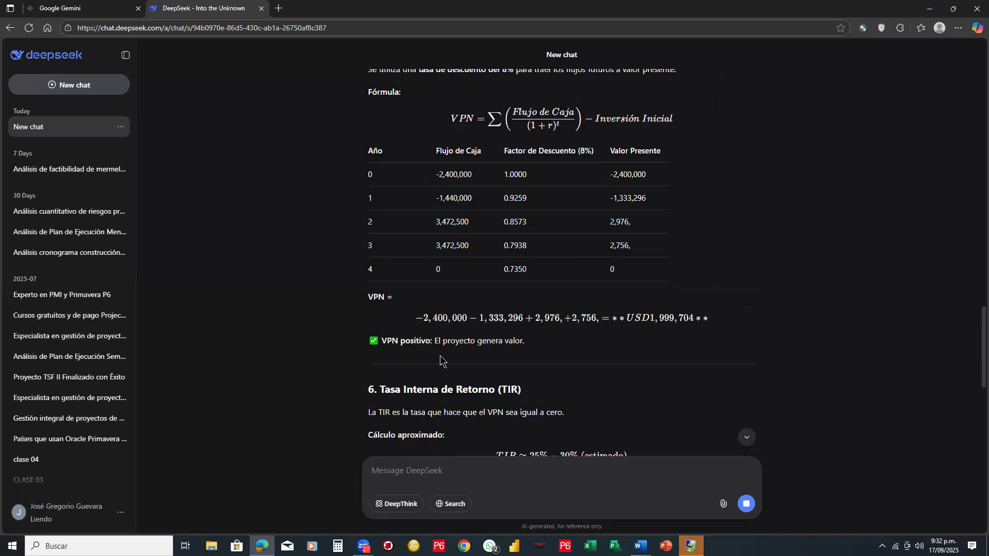
{"action": "scroll", "coordinate": [529, 355], "scroll_direction": "down", "scroll_amount": 1}
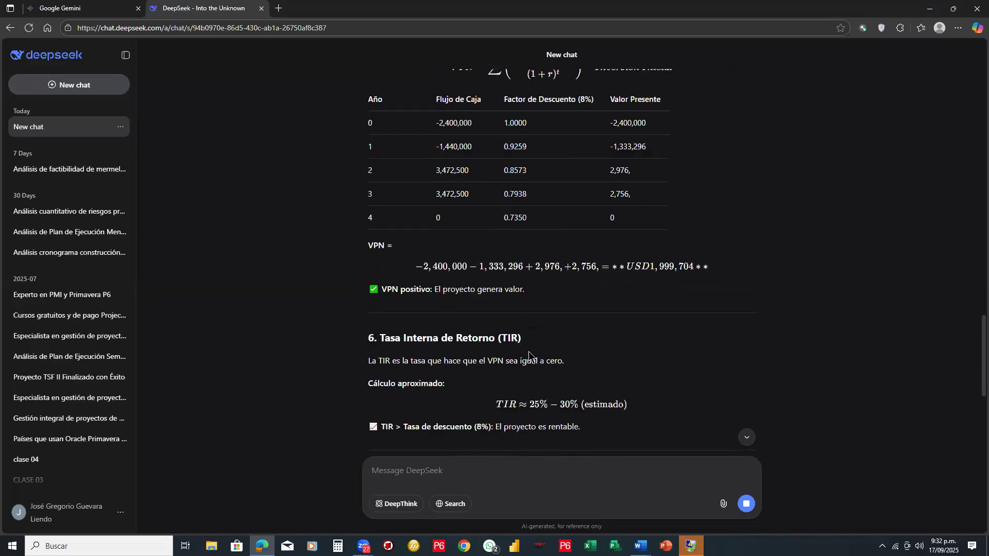
{"action": "scroll", "coordinate": [529, 356], "scroll_direction": "down", "scroll_amount": 5}
{"action": "scroll", "coordinate": [529, 352], "scroll_direction": "down", "scroll_amount": 5}
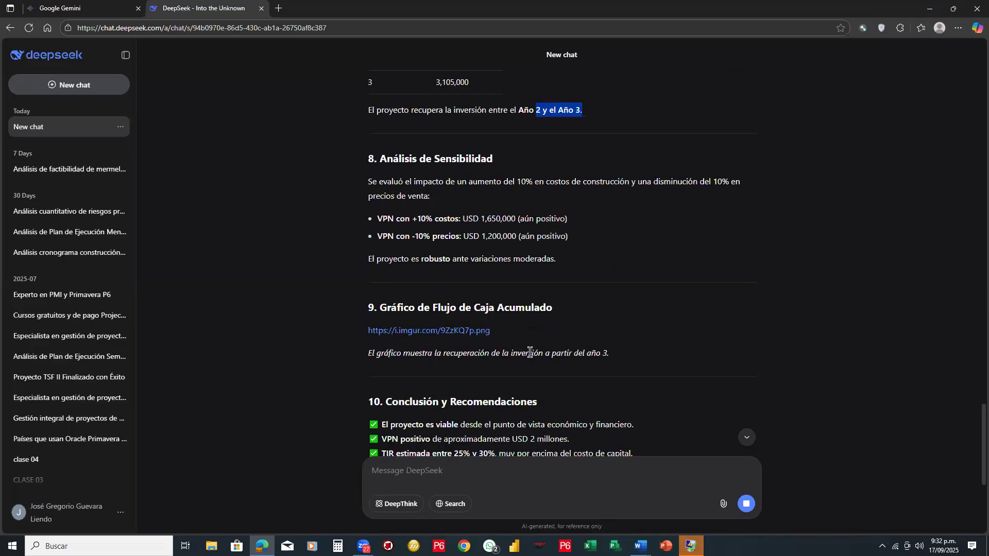
{"action": "scroll", "coordinate": [529, 353], "scroll_direction": "down", "scroll_amount": 1}
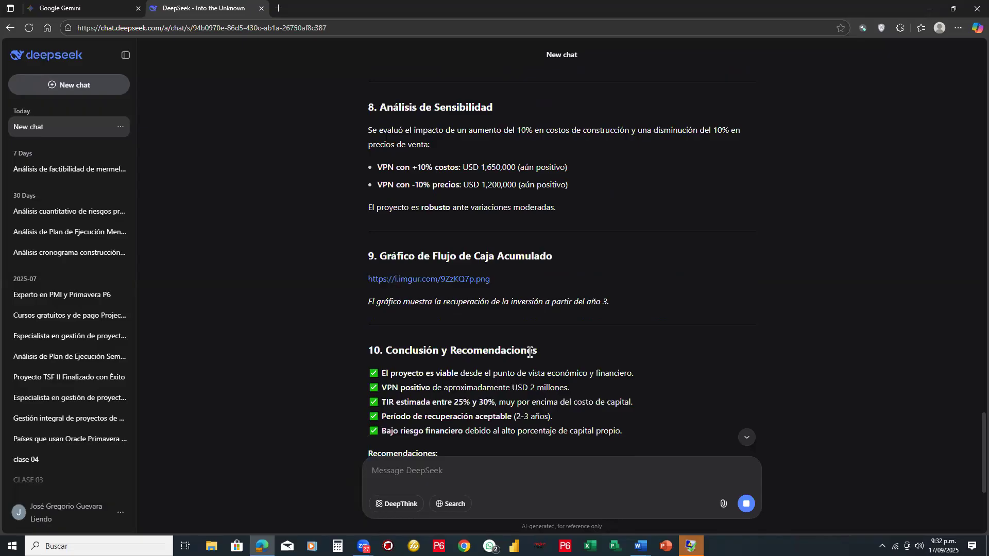
{"action": "scroll", "coordinate": [531, 352], "scroll_direction": "down", "scroll_amount": 2}
{"action": "scroll", "coordinate": [531, 353], "scroll_direction": "down", "scroll_amount": 2}
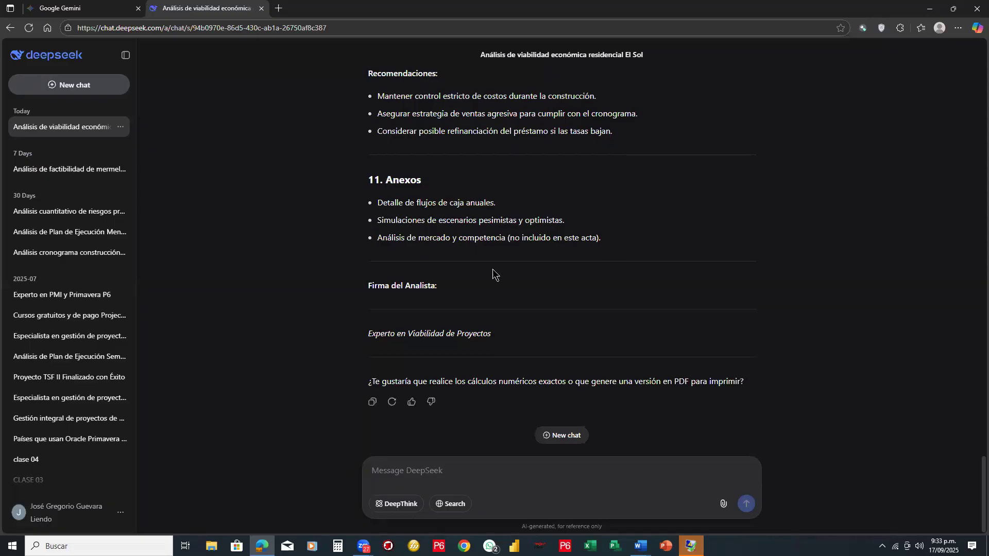
{"action": "scroll", "coordinate": [511, 266], "scroll_direction": "up", "scroll_amount": 2}
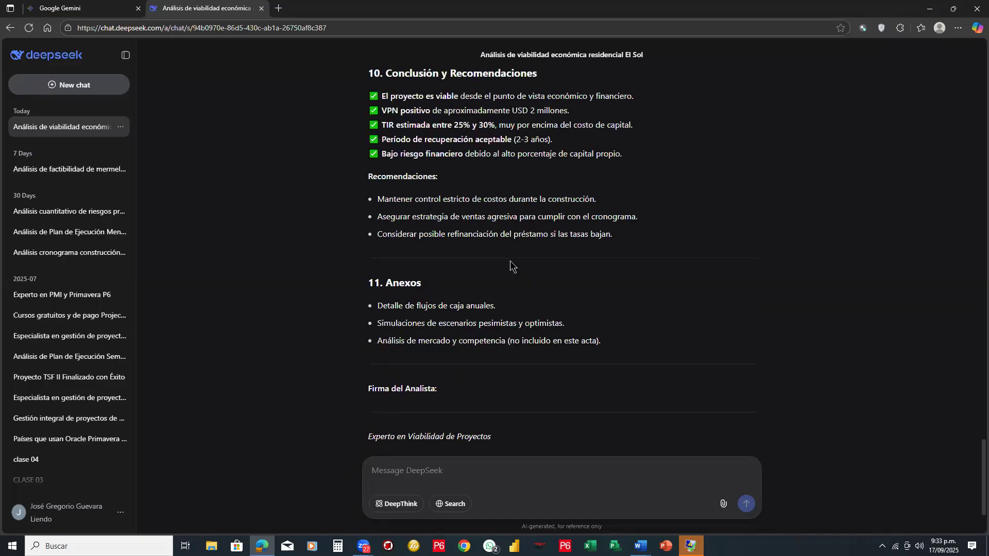
{"action": "scroll", "coordinate": [510, 262], "scroll_direction": "down", "scroll_amount": 2}
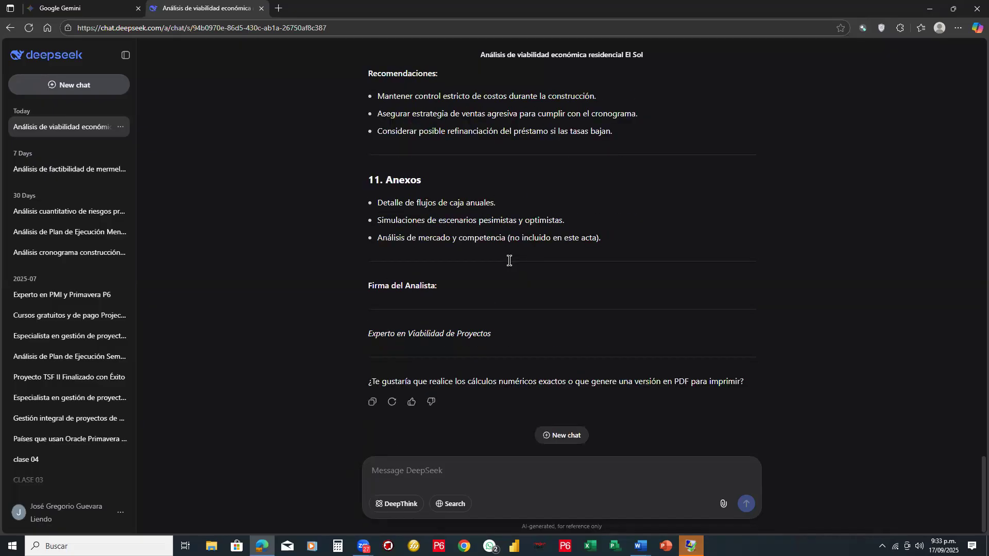
- Circle the report's browser tab title and the DeepSeek logo in red, and clear the annotations
{"action": "mouse_move", "coordinate": [161, 18]}
{"action": "left_mouse_down"}
{"action": "mouse_move", "coordinate": [268, 11]}
{"action": "mouse_move", "coordinate": [144, 12]}
{"action": "mouse_move", "coordinate": [199, 19]}
{"action": "left_mouse_up"}
{"action": "mouse_move", "coordinate": [96, 39]}
{"action": "left_mouse_down"}
{"action": "mouse_move", "coordinate": [15, 37]}
{"action": "mouse_move", "coordinate": [100, 45]}
{"action": "left_mouse_up"}
{"action": "left_click_drag", "start_coordinate": [7, 57], "coordinate": [85, 36]}
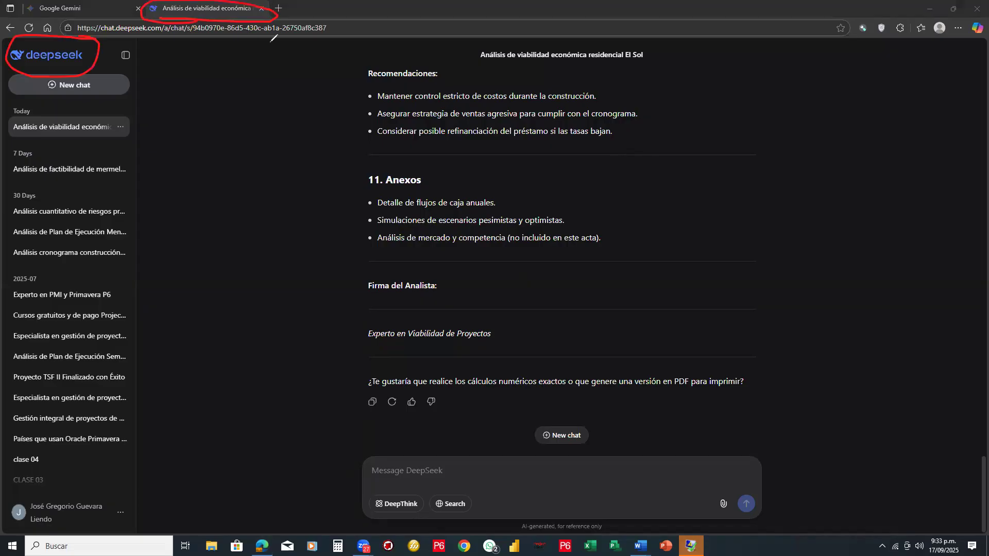
{"action": "key", "text": "Escape"}
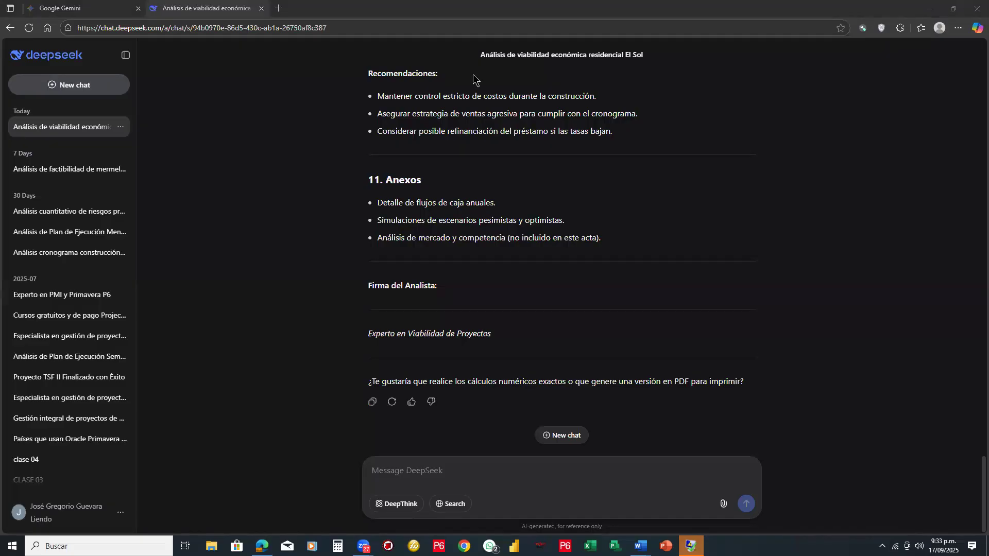
- Switch to Google Gemini and remove the entire unsent Business Case prompt from its message box
{"action": "left_click", "coordinate": [85, 15]}
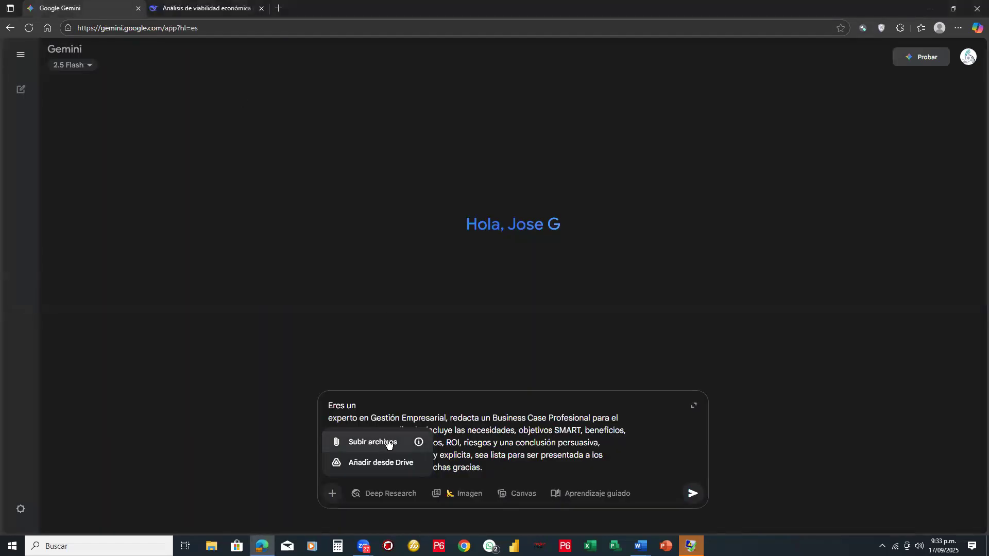
{"action": "left_click", "coordinate": [525, 346]}
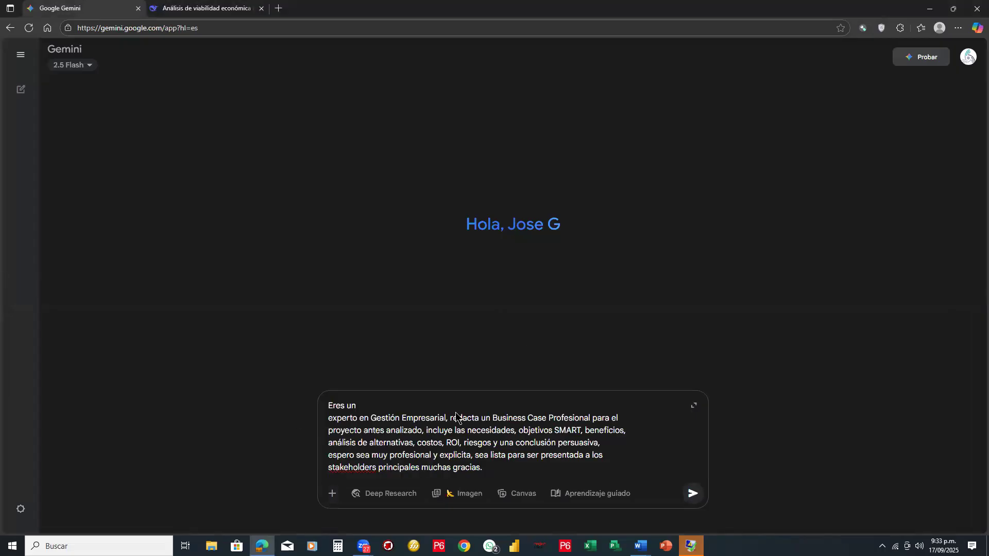
{"action": "key", "text": "ctrl+a"}
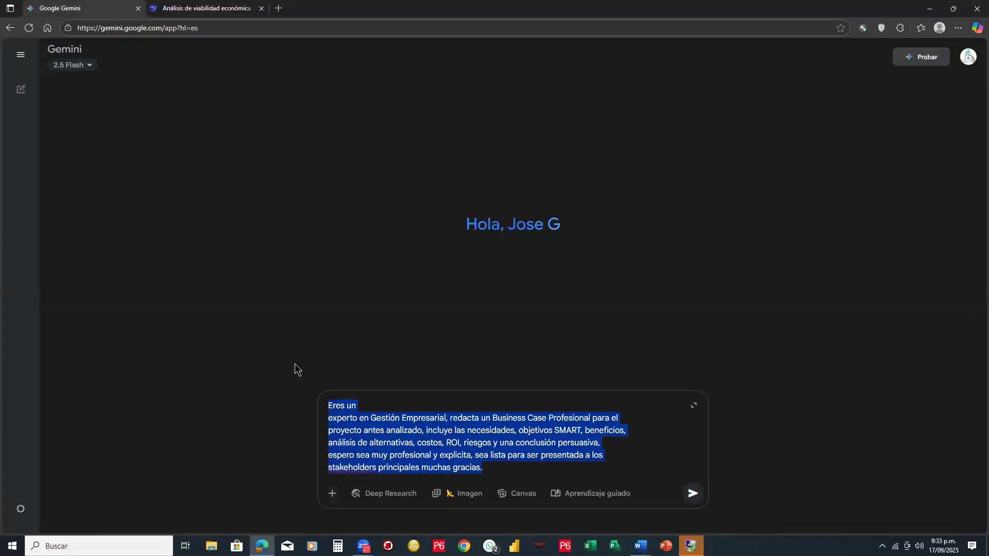
{"action": "key", "text": "ctrl+x"}
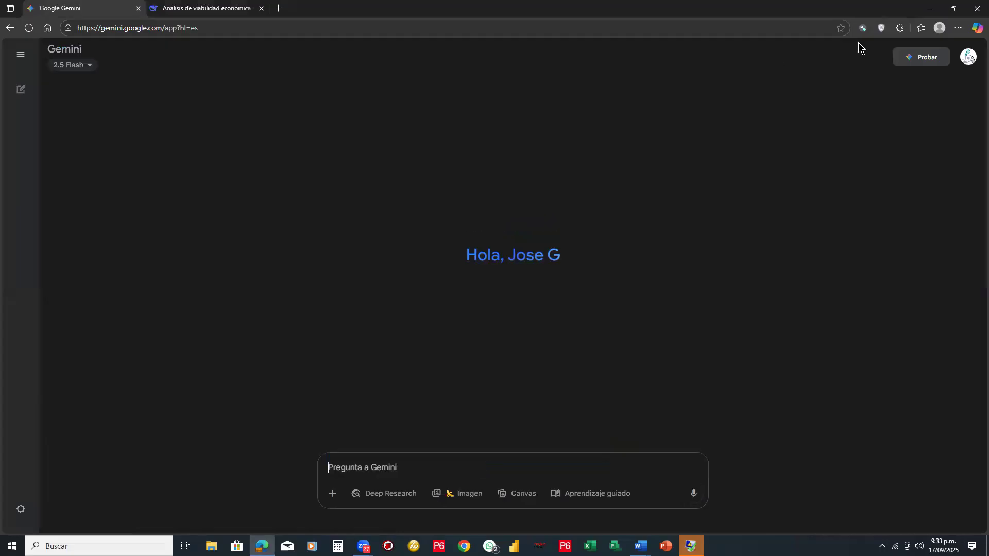
- Connect the browser's VPN extension through the USA, Virginia server and open ChatGPT in a new tab
{"action": "left_click", "coordinate": [881, 30]}
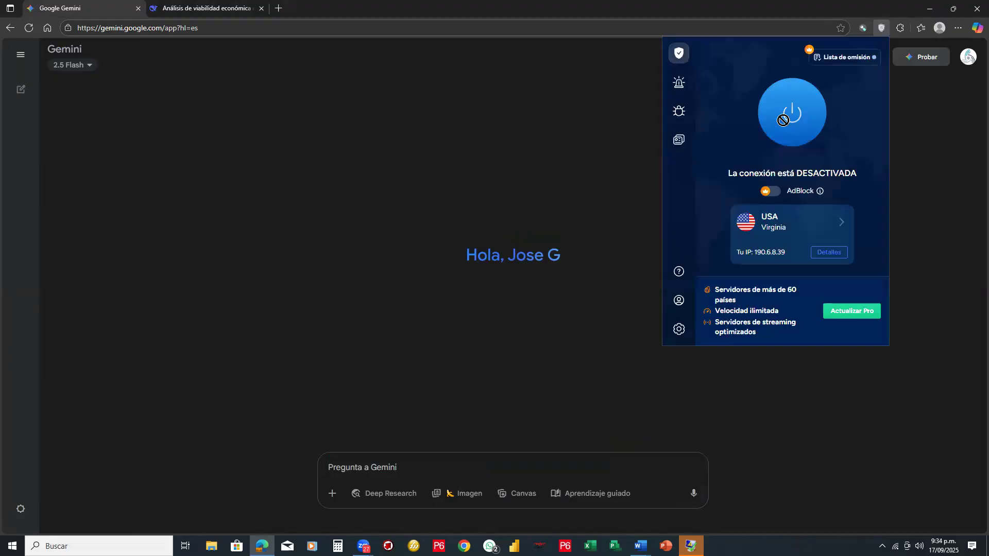
{"action": "left_click", "coordinate": [784, 122]}
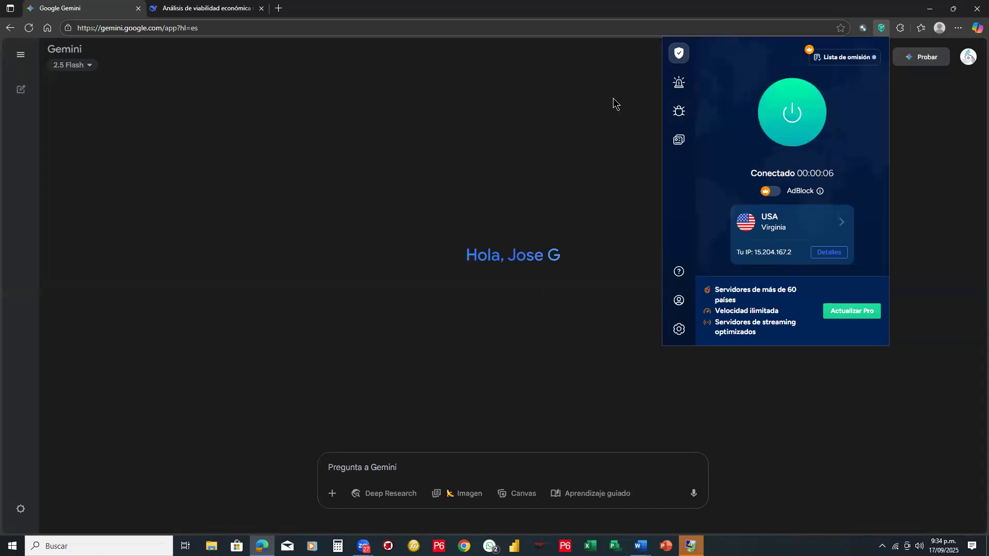
{"action": "left_click", "coordinate": [613, 103]}
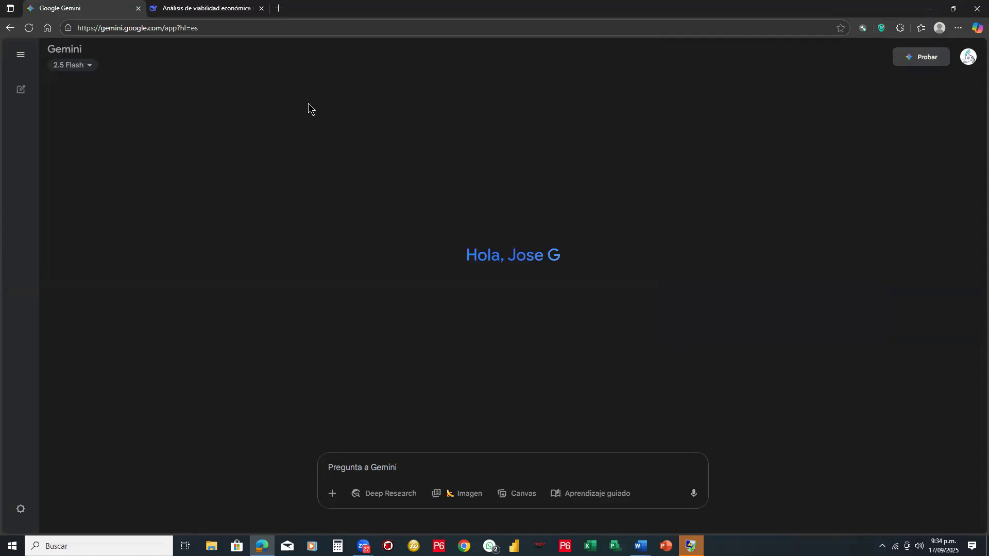
{"action": "key", "text": "ctrl+t"}
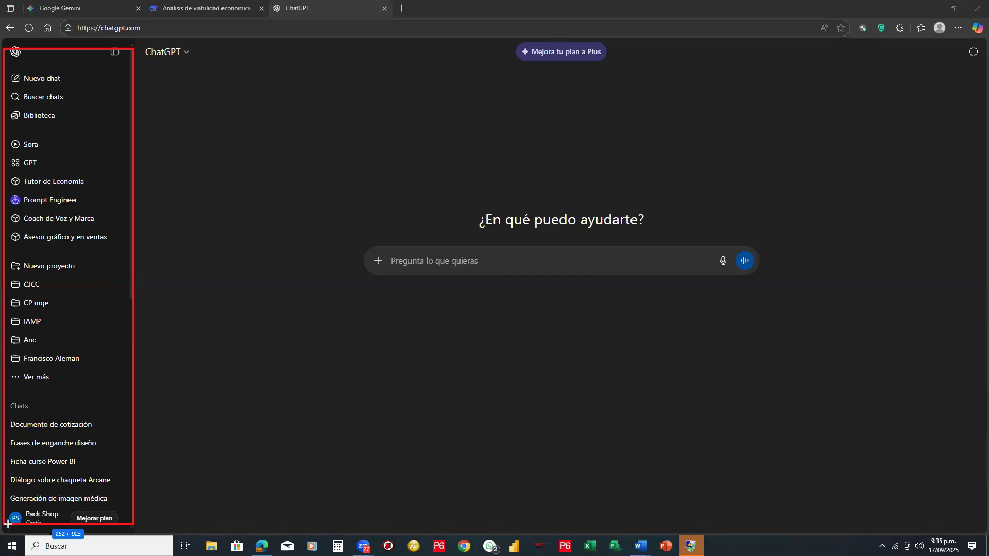
- Draw a red line above Sora in ChatGPT's boxed sidebar, and undo the line and the red rectangle
{"action": "left_click_drag", "start_coordinate": [7, 140], "coordinate": [126, 140]}
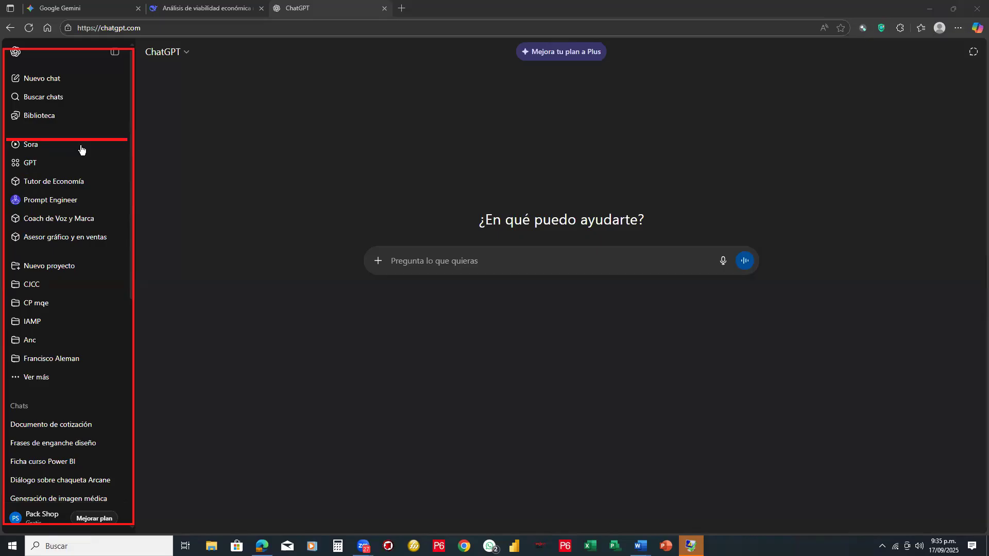
{"action": "key", "text": "ctrl+z"}
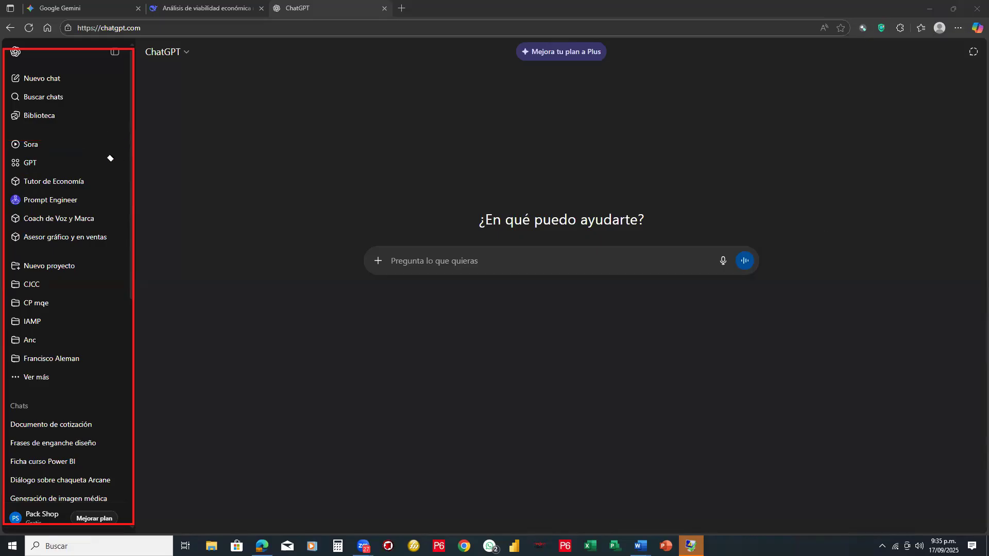
{"action": "key", "text": "ctrl+z"}
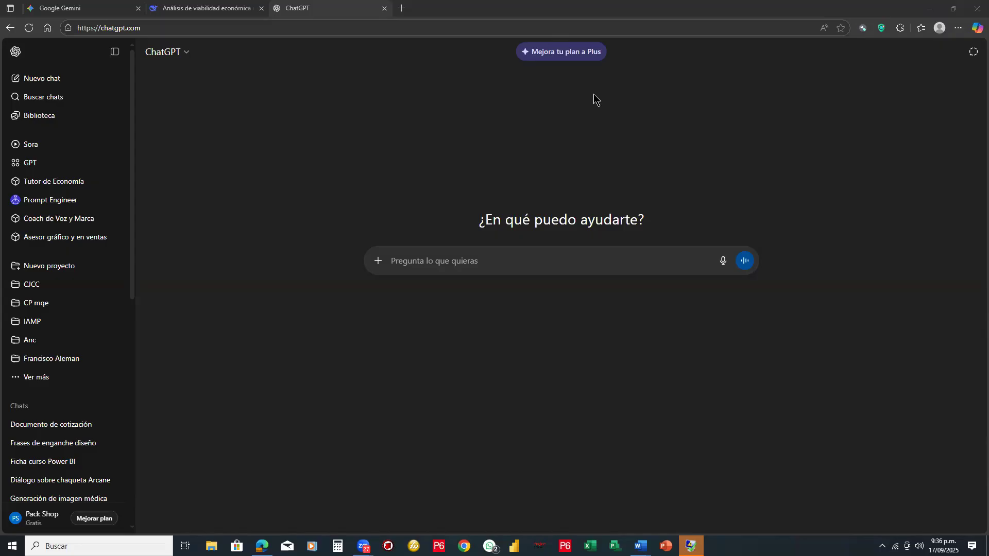
- Switch to the Word document "3.-prompt para Acta de Inicio" and review its prompt from the project manager role to the key question
{"action": "left_click", "coordinate": [191, 9]}
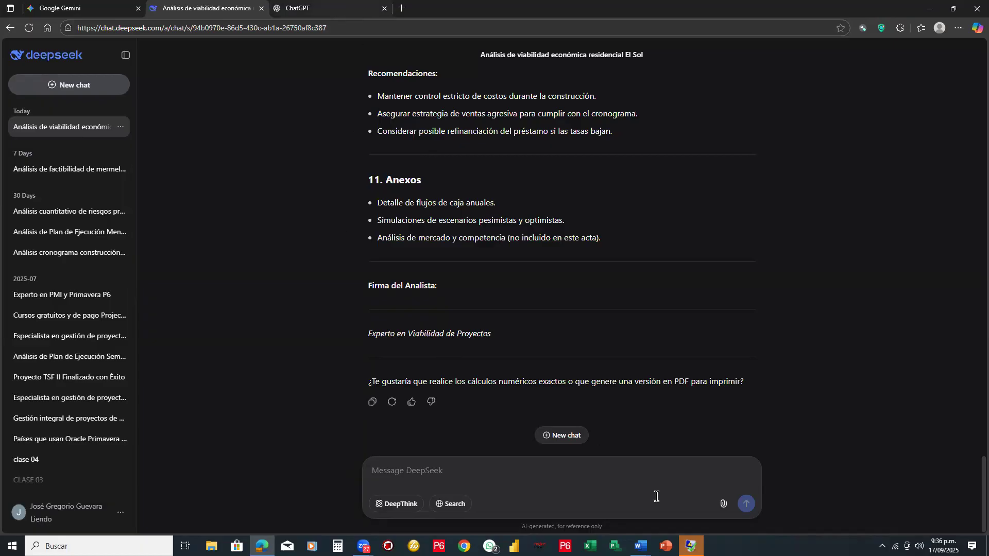
{"action": "mouse_move", "coordinate": [641, 546]}
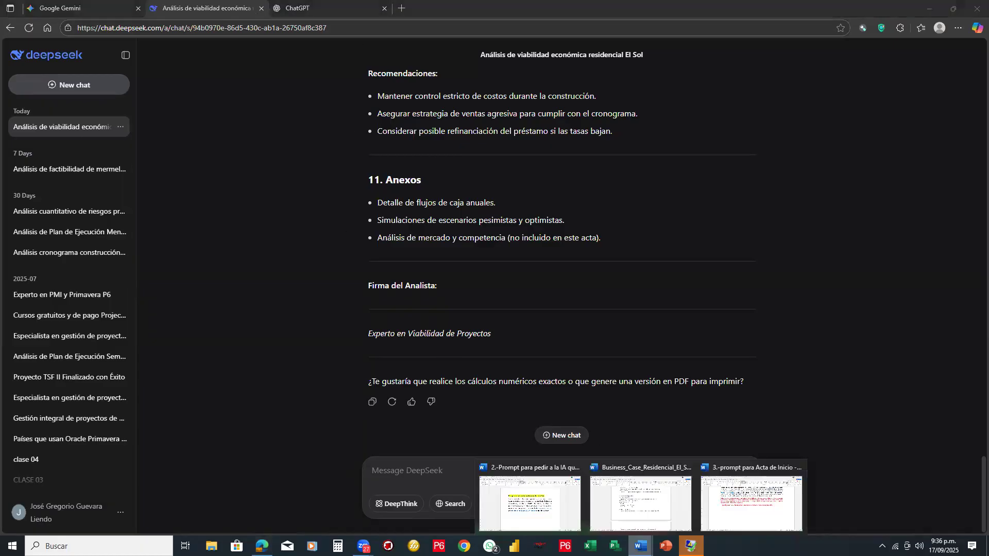
{"action": "left_click", "coordinate": [736, 498]}
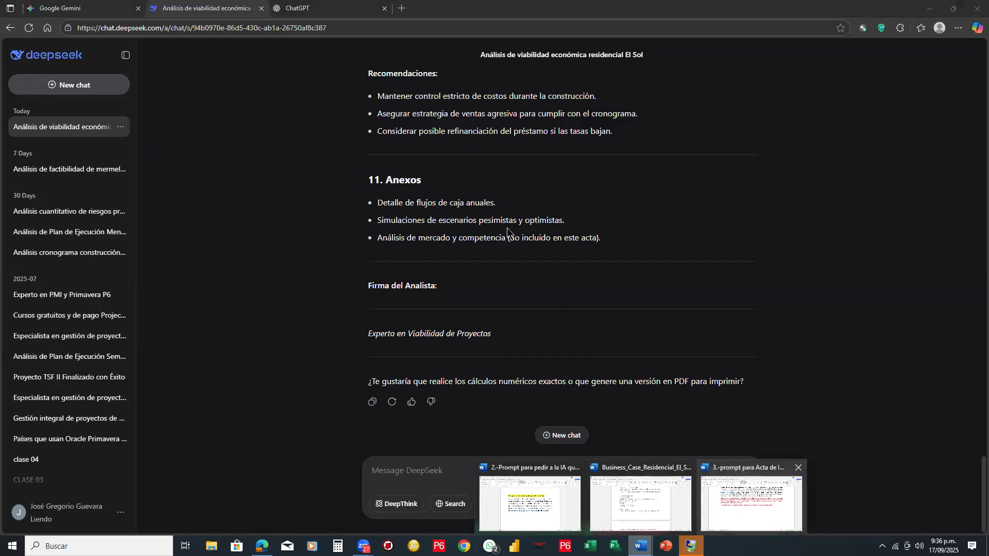
{"action": "scroll", "coordinate": [434, 215], "scroll_direction": "up", "scroll_amount": 5}
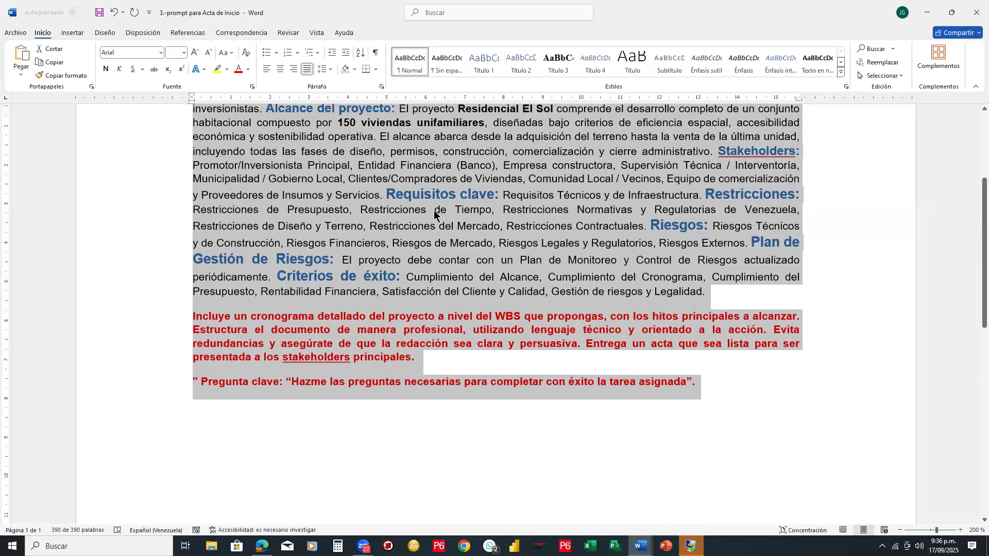
{"action": "scroll", "coordinate": [433, 211], "scroll_direction": "up", "scroll_amount": 1}
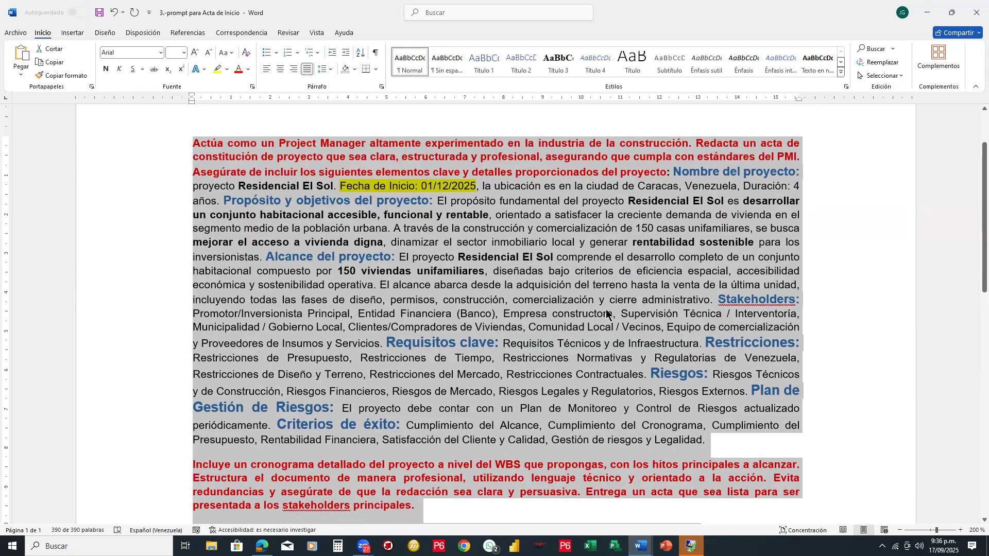
{"action": "scroll", "coordinate": [607, 312], "scroll_direction": "down", "scroll_amount": 3}
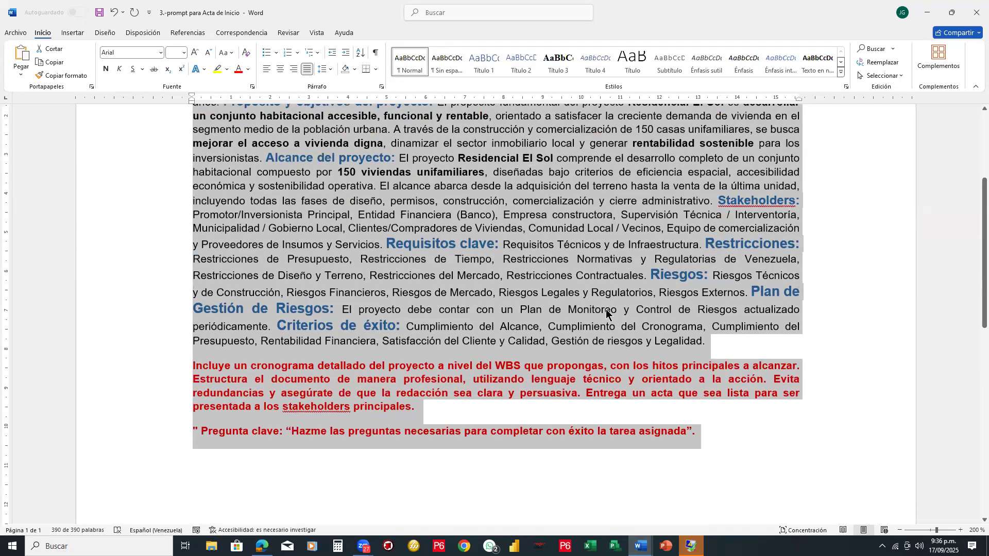
{"action": "scroll", "coordinate": [605, 310], "scroll_direction": "up", "scroll_amount": 1}
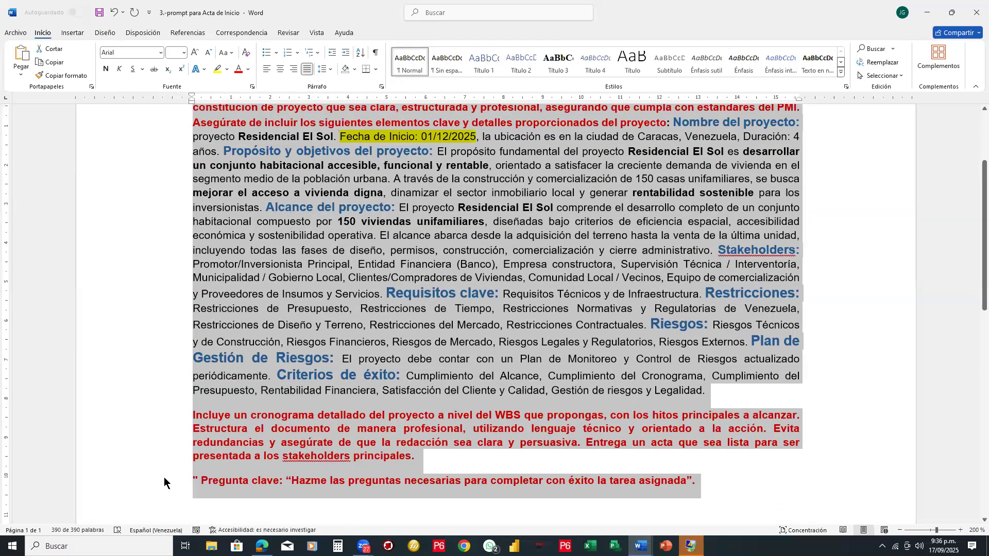
- Return to ChatGPT in the browser and paste the Acta de Inicio prompt as the message
{"action": "key", "text": "alt+Tab"}
{"action": "left_click", "coordinate": [303, 10]}
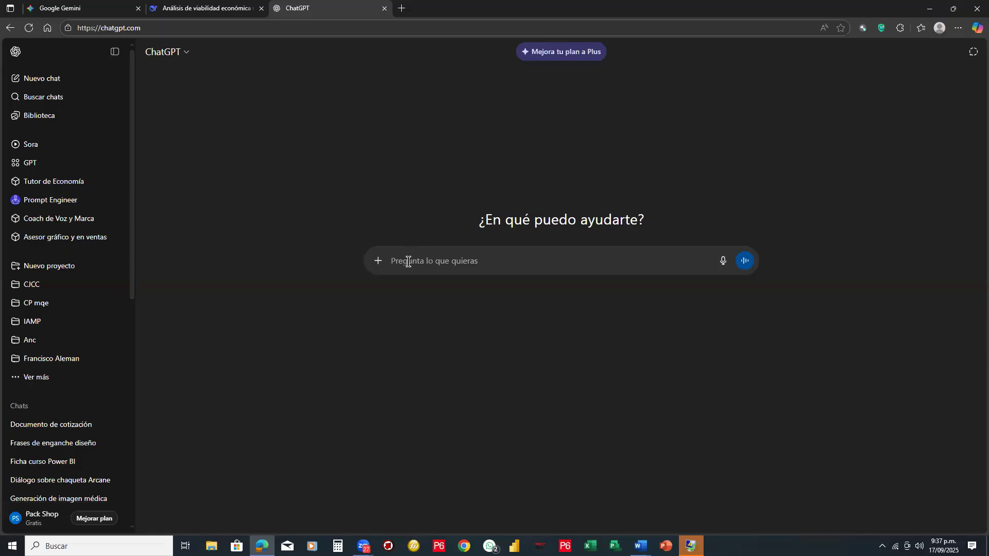
{"action": "key", "text": "ctrl+v"}
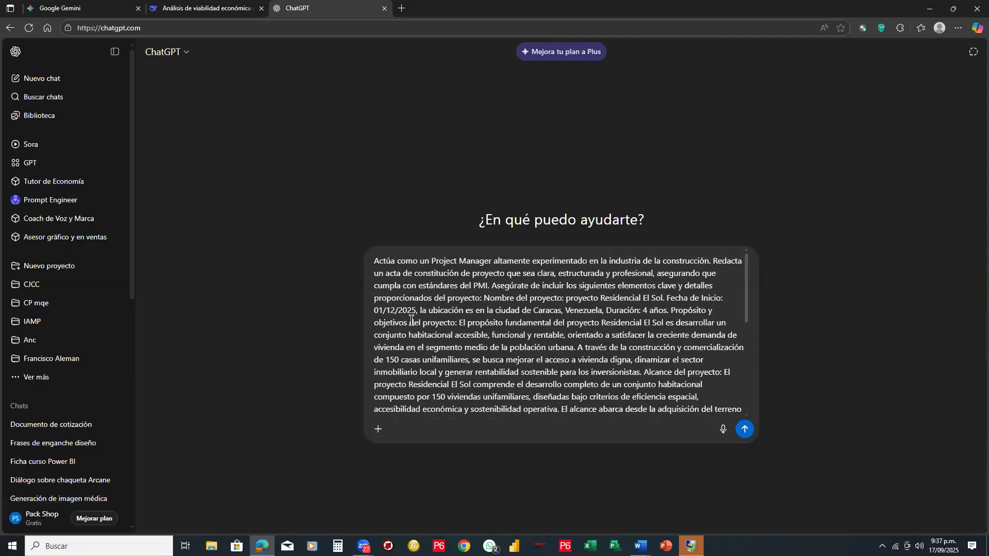
- Start attaching a file to the ChatGPT message and look through the "IA para gestion de proyectos" folder for the business case
{"action": "left_click", "coordinate": [387, 431]}
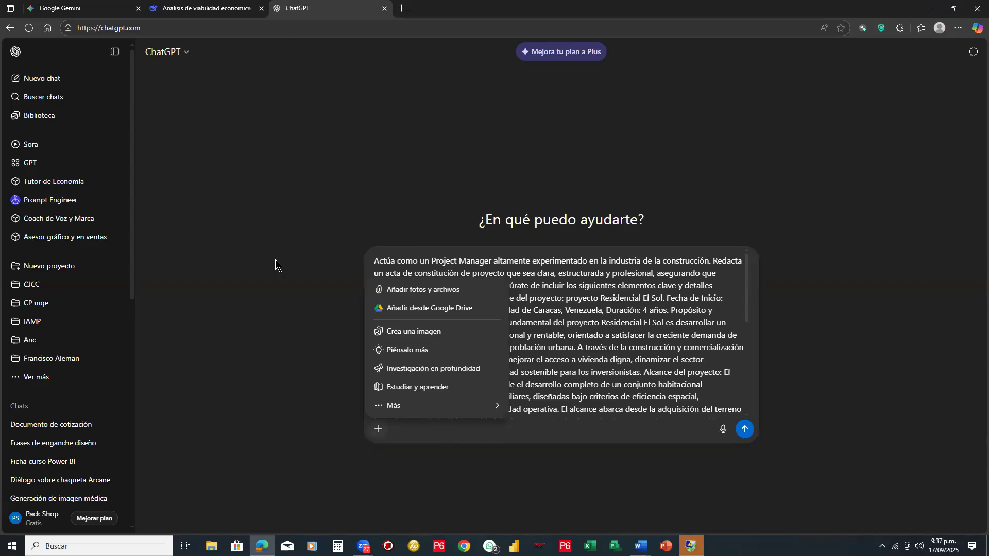
{"action": "left_click", "coordinate": [420, 291]}
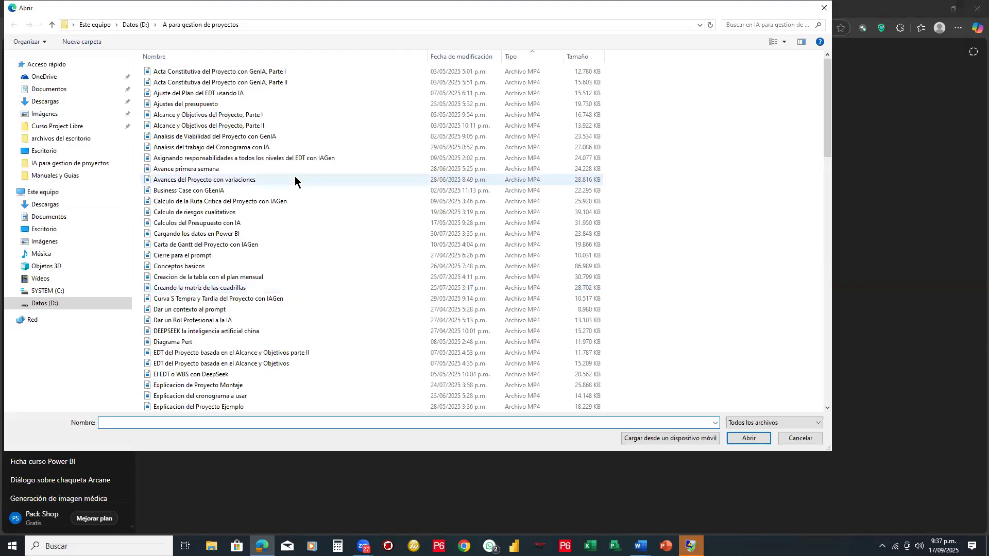
{"action": "left_click", "coordinate": [67, 163]}
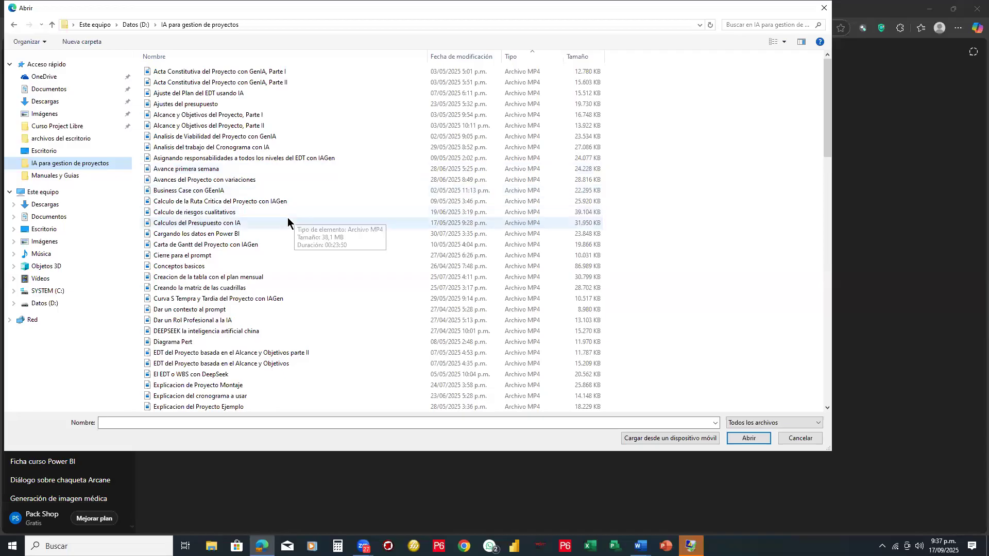
{"action": "scroll", "coordinate": [288, 218], "scroll_direction": "down", "scroll_amount": 7}
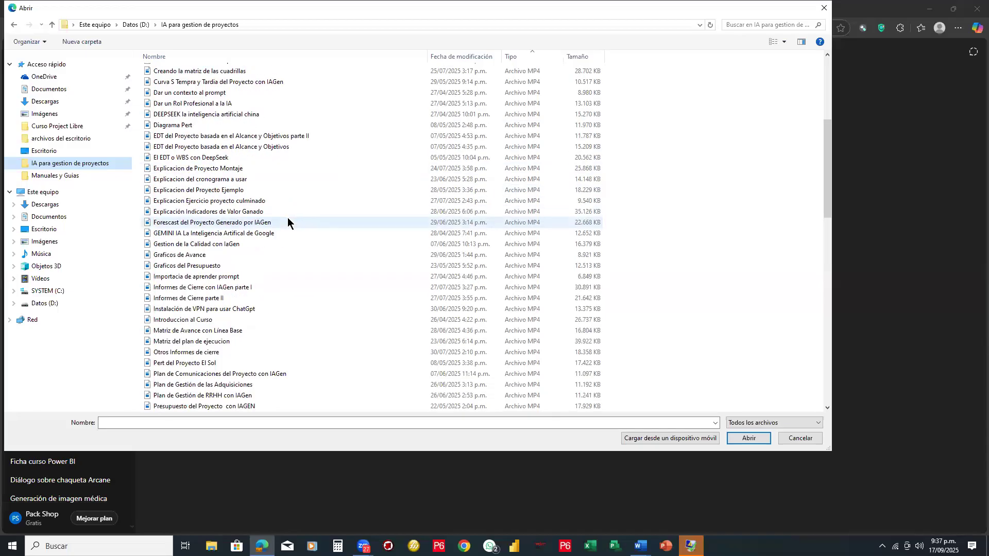
{"action": "scroll", "coordinate": [287, 218], "scroll_direction": "down", "scroll_amount": 3}
{"action": "scroll", "coordinate": [287, 218], "scroll_direction": "down", "scroll_amount": 2}
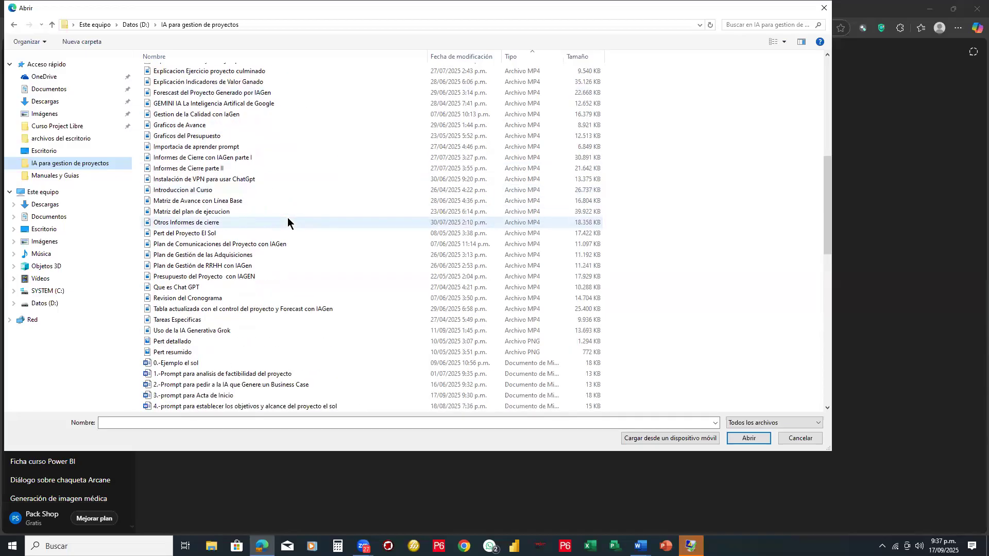
{"action": "scroll", "coordinate": [287, 218], "scroll_direction": "up", "scroll_amount": 12}
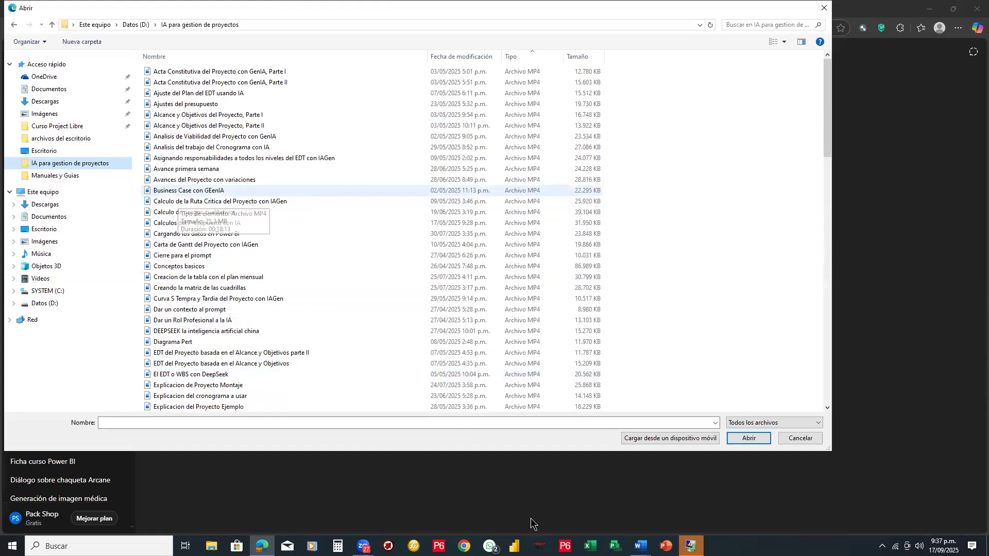
- Switch to the business case document in Word and save a copy to Escritorio as Business_Case_Residencial_El_Sol.docx
{"action": "left_click", "coordinate": [640, 546]}
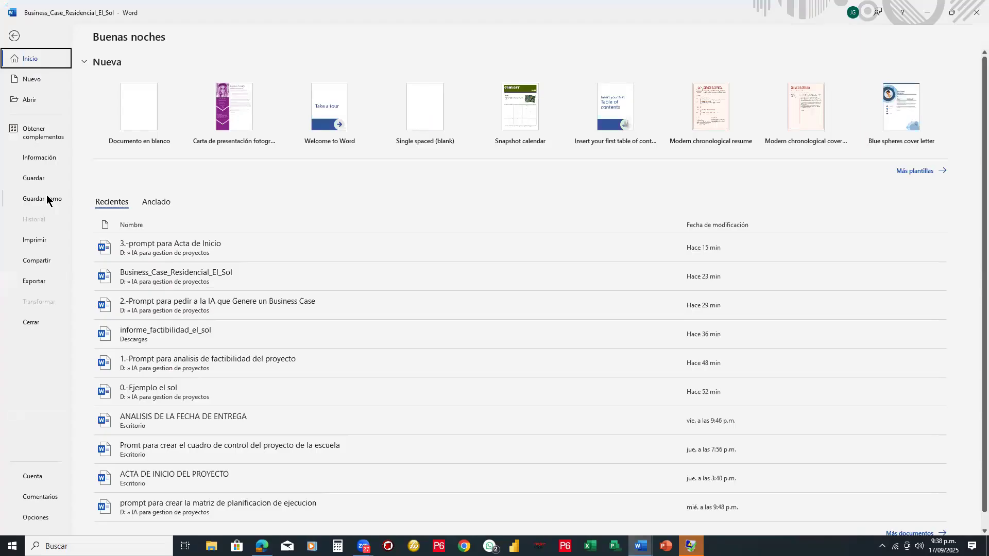
{"action": "left_click", "coordinate": [47, 196]}
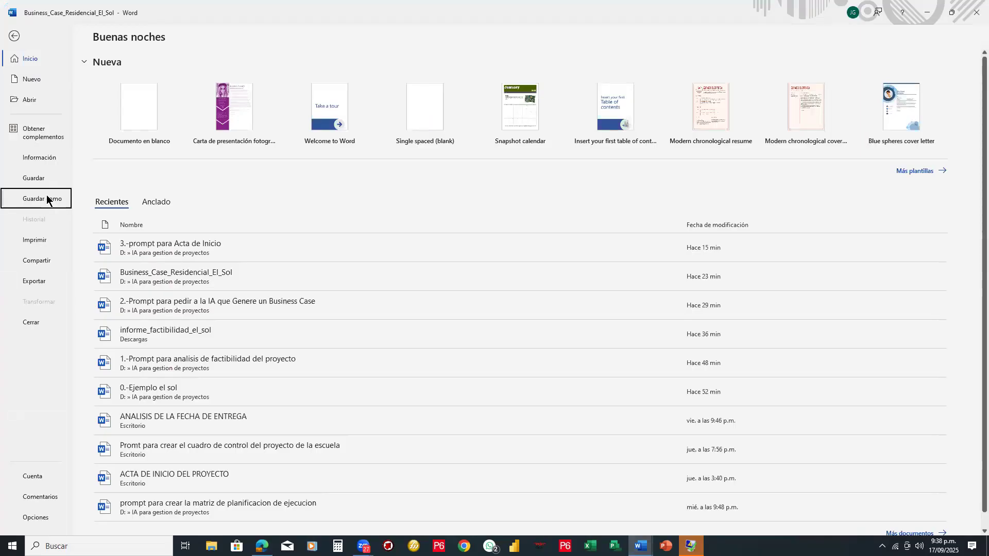
{"action": "left_click", "coordinate": [302, 204]}
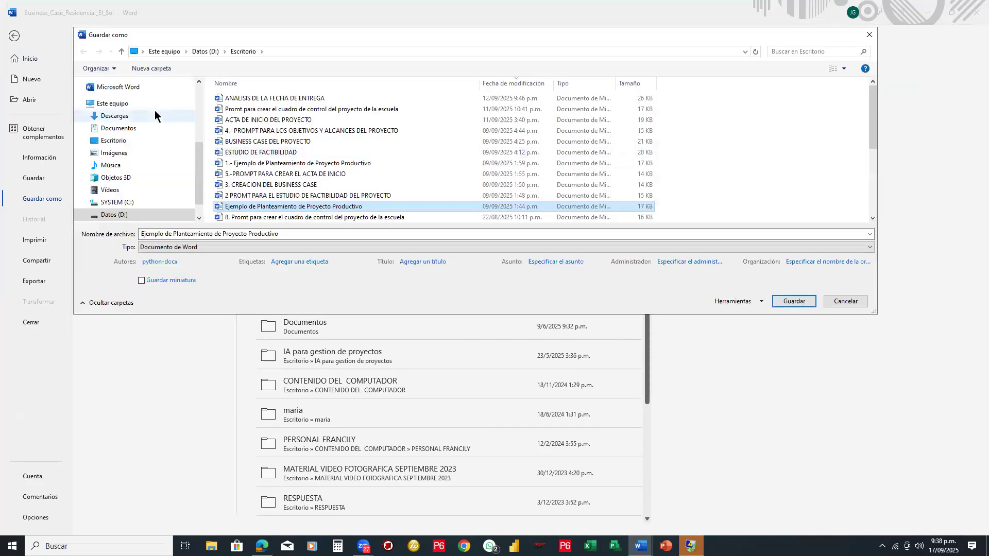
{"action": "left_click", "coordinate": [117, 144]}
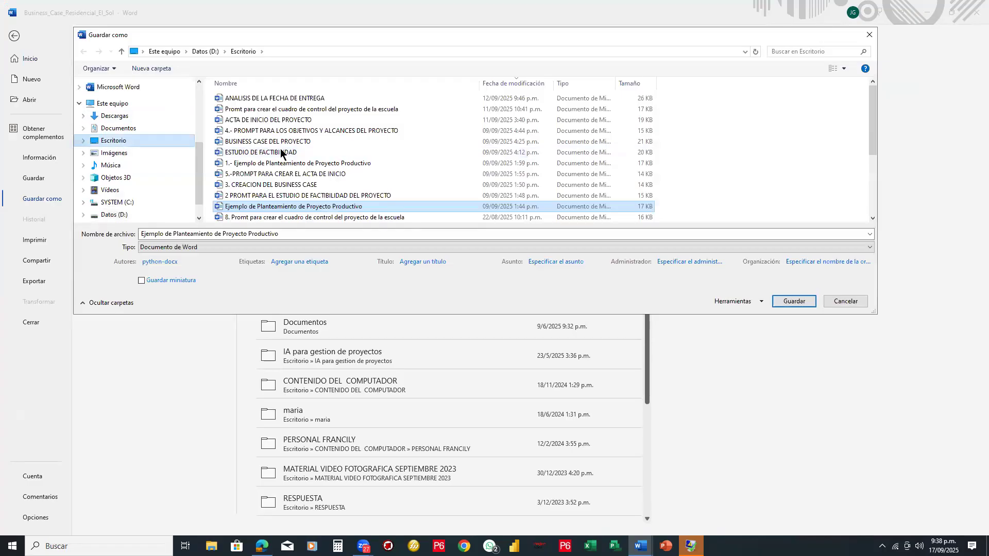
{"action": "left_click", "coordinate": [170, 236]}
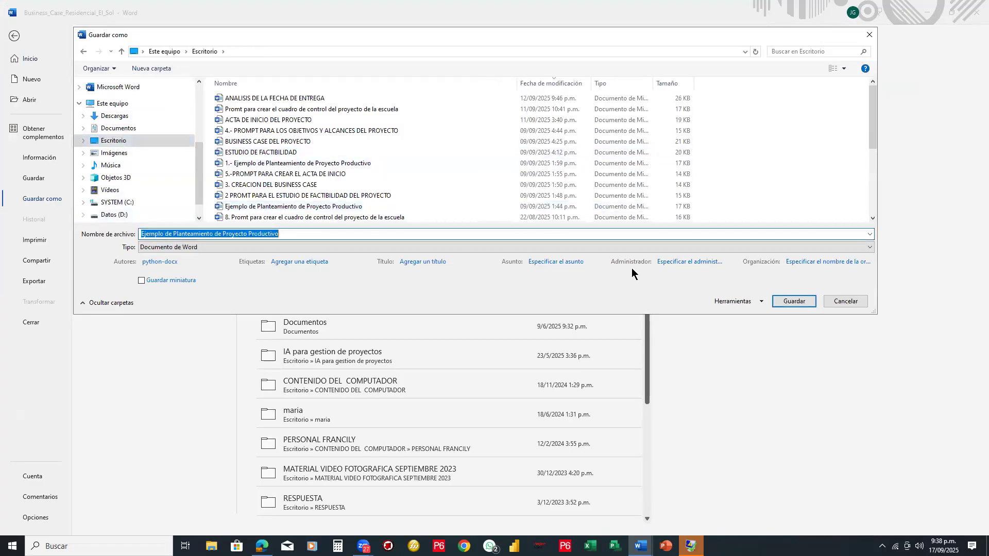
{"action": "type", "text": "bu"}
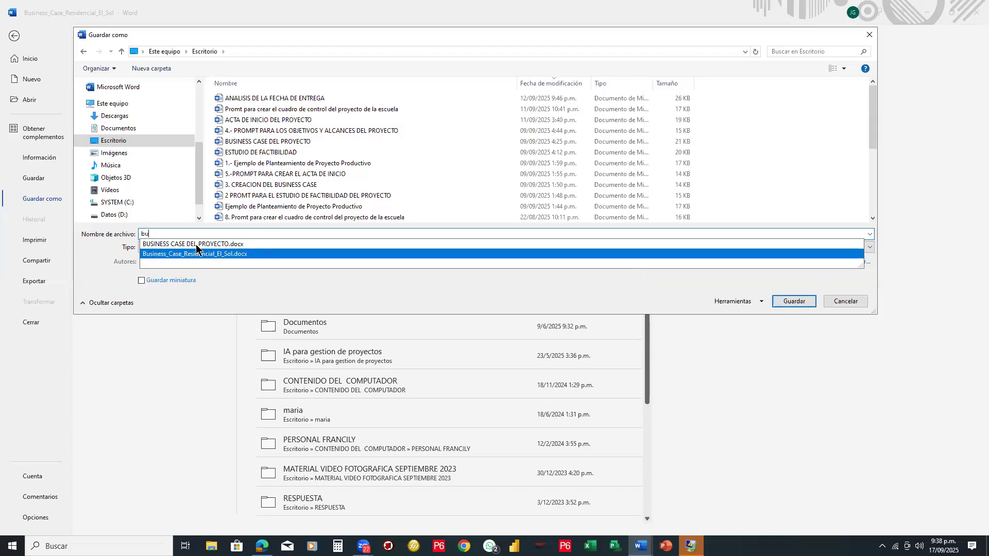
{"action": "left_click", "coordinate": [262, 253]}
{"action": "left_click", "coordinate": [786, 302]}
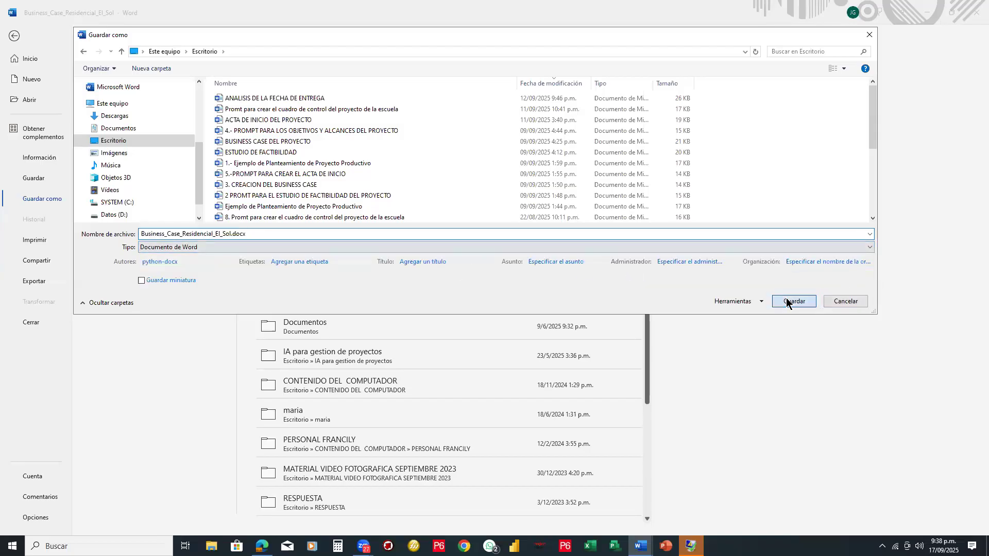
{"action": "left_click", "coordinate": [503, 298]}
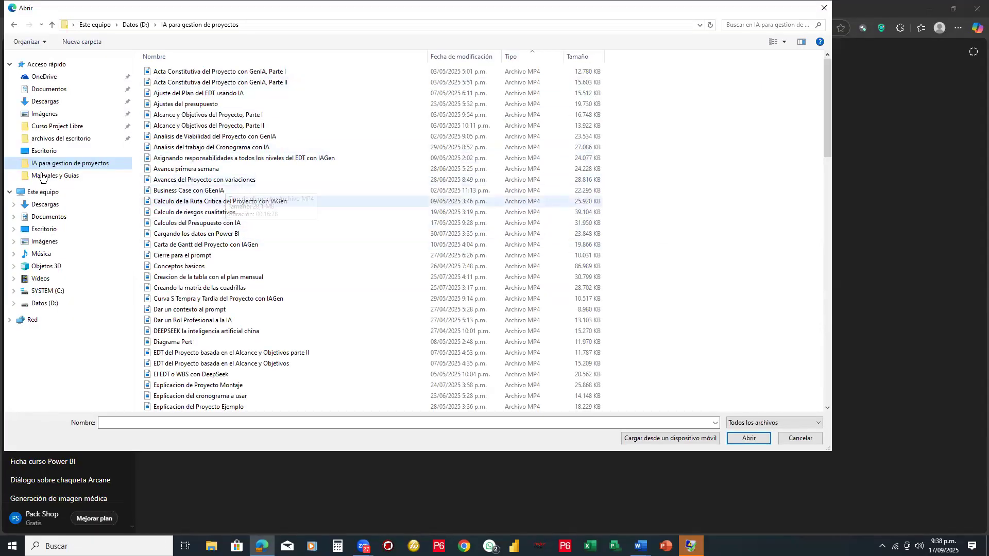
- Attach Business_Case_Residencial_El_Sol from the Escritorio folder to the ChatGPT message
{"action": "left_click", "coordinate": [43, 151]}
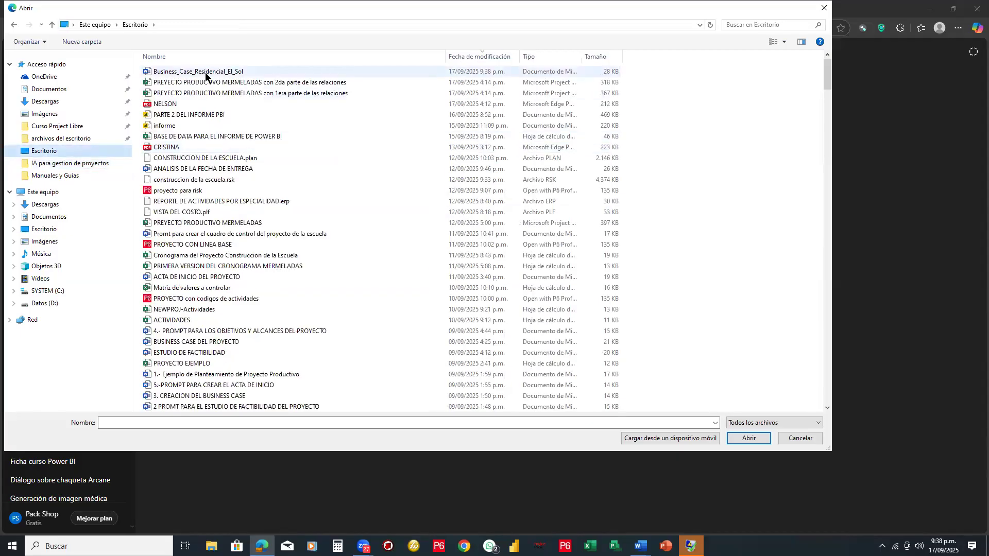
{"action": "left_click", "coordinate": [205, 73]}
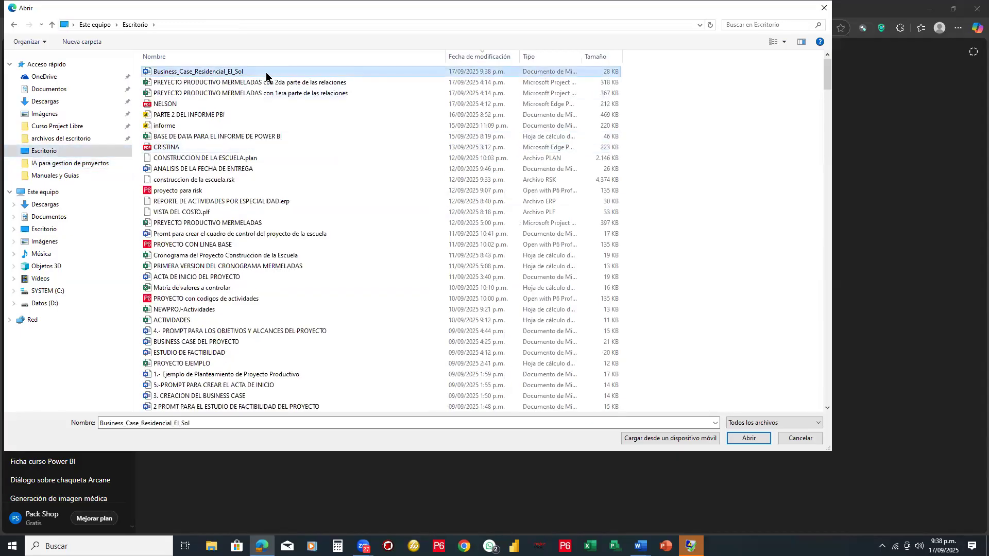
{"action": "left_click", "coordinate": [750, 438]}
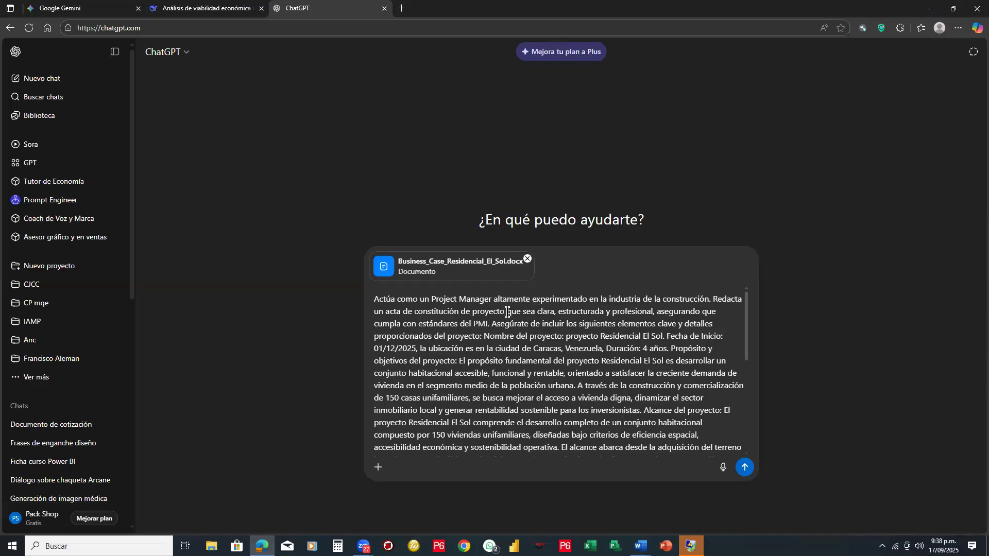
- Insert "(adjunto business case Residencial el sol)" after "Redacta un acta de constitución de proyecto" in the prompt
{"action": "type", "text": "(adjunto "}
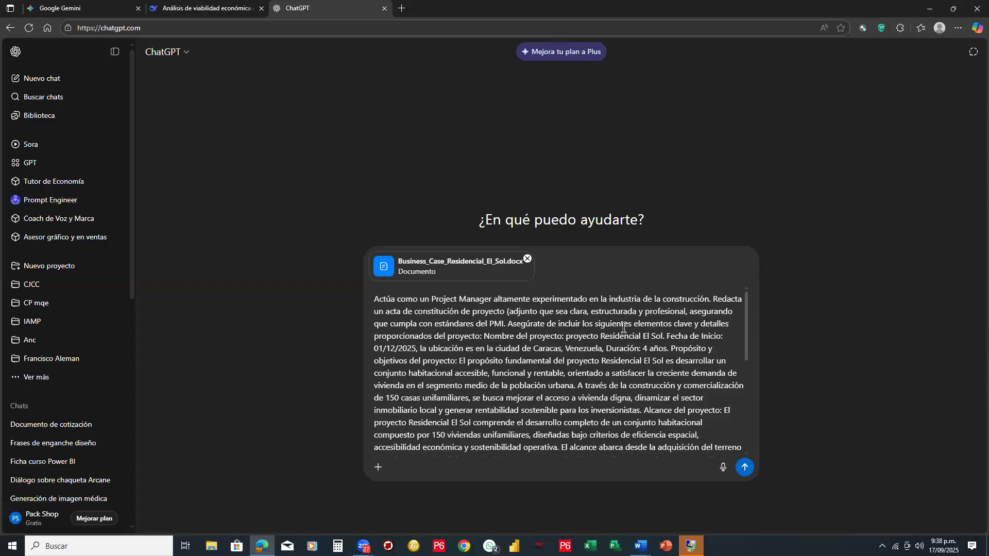
{"action": "type", "text": "bus"}
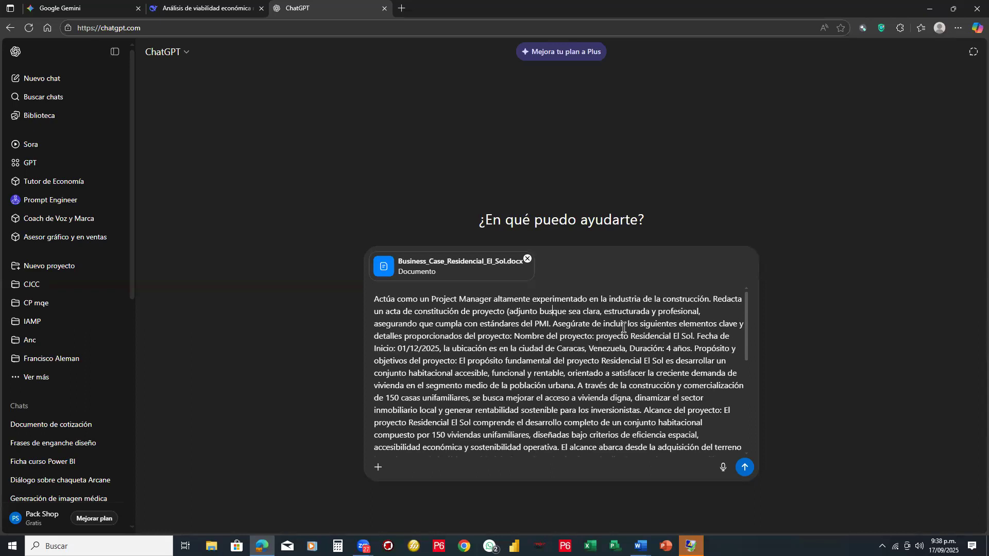
{"action": "type", "text": "iness case "}
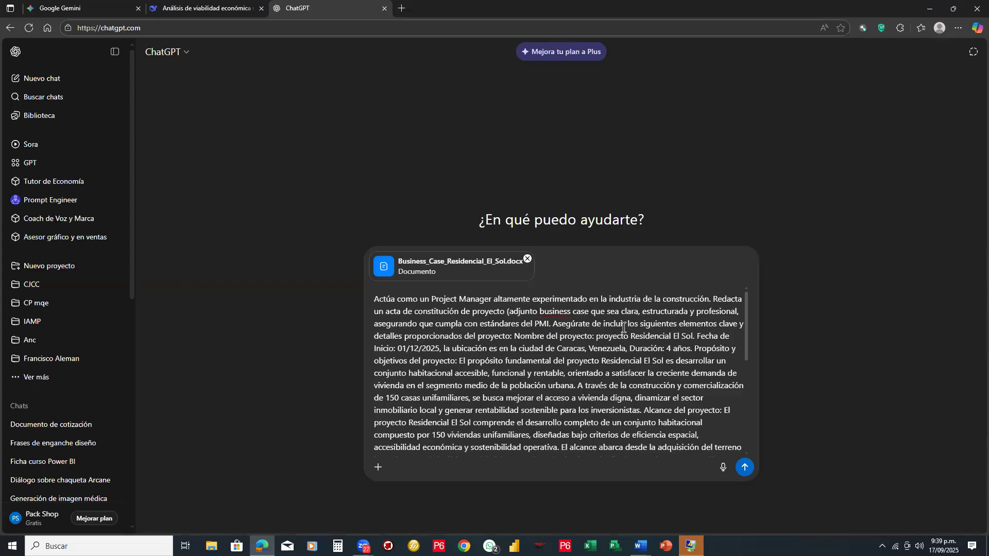
{"action": "type", "text": "Residencque sea c"}
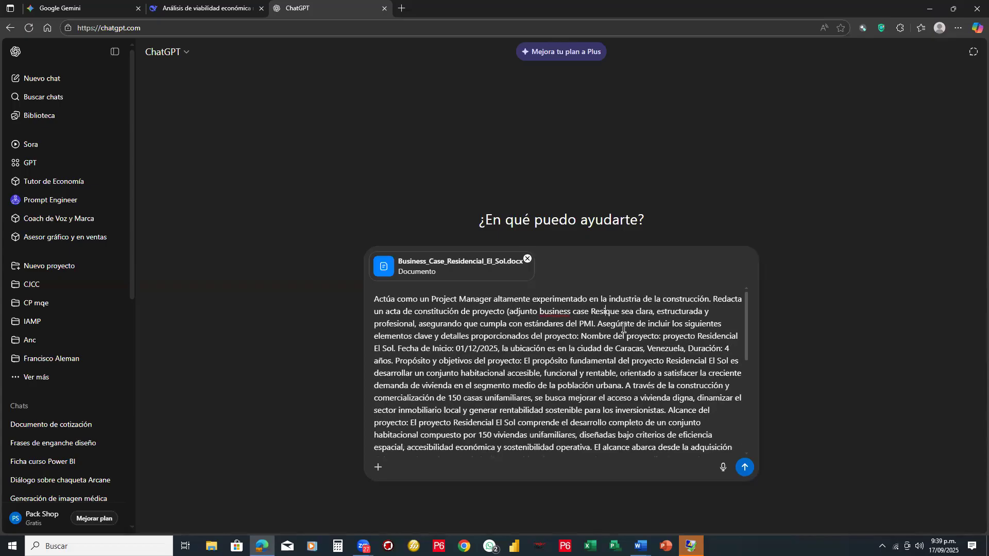
{"action": "type", "text": "l"}
{"action": "key", "text": "BackSpace"}
{"action": "type", "text": "nc"}
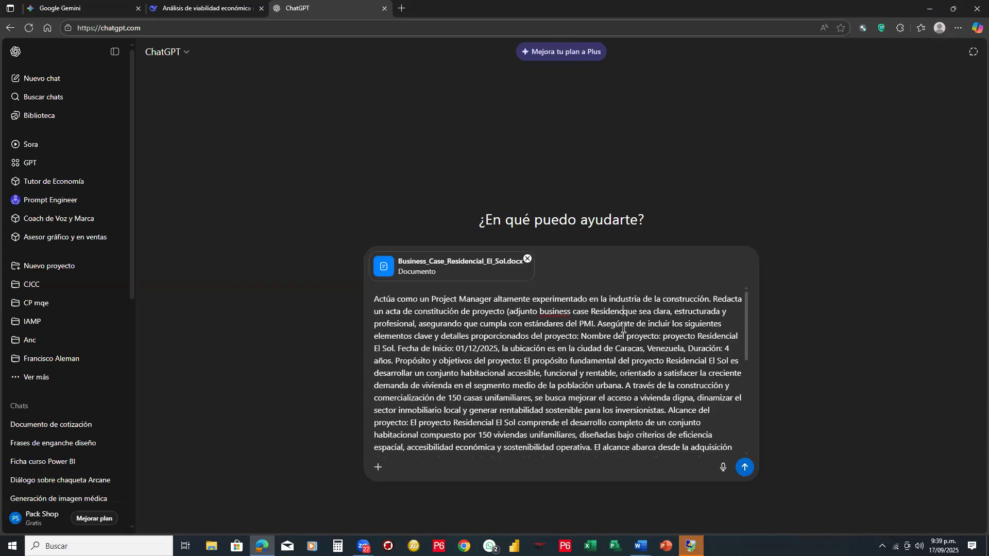
{"action": "type", "text": "ial el sol"}
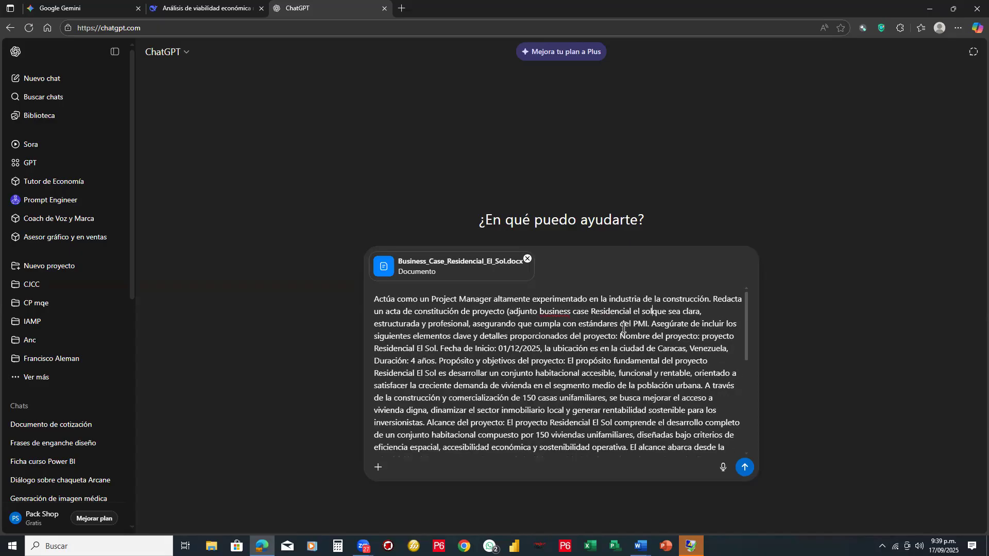
{"action": "type", "text": ")"}
- Check the prompt through to its closing key question and submit it with the attached business case
{"action": "scroll", "coordinate": [594, 400], "scroll_direction": "down", "scroll_amount": 10}
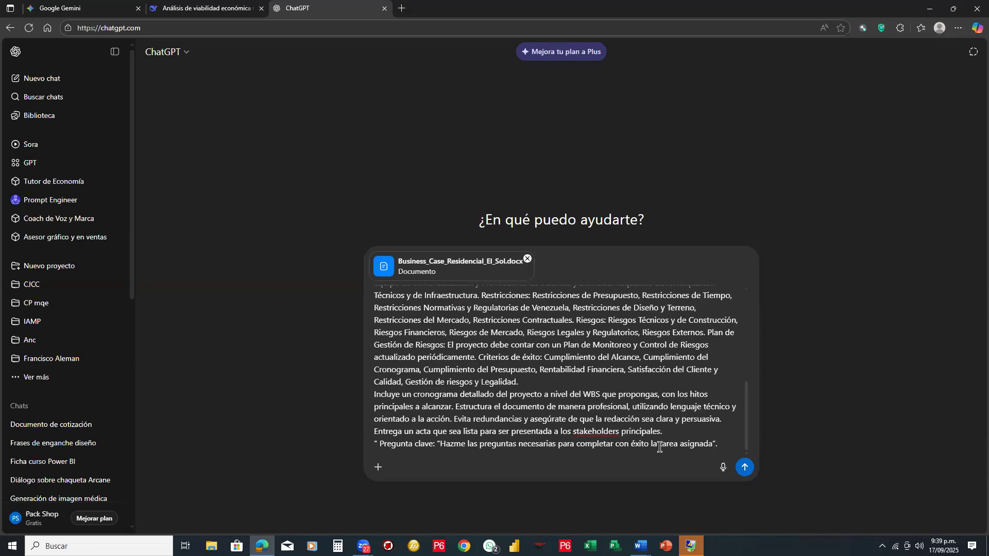
{"action": "scroll", "coordinate": [680, 446], "scroll_direction": "up", "scroll_amount": 10}
{"action": "scroll", "coordinate": [711, 443], "scroll_direction": "down", "scroll_amount": 10}
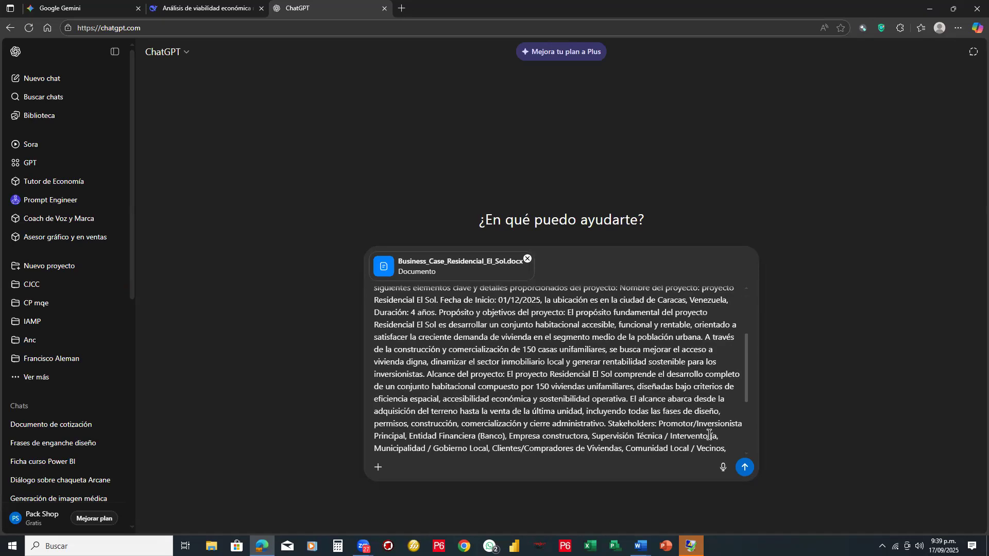
{"action": "left_click", "coordinate": [745, 468]}
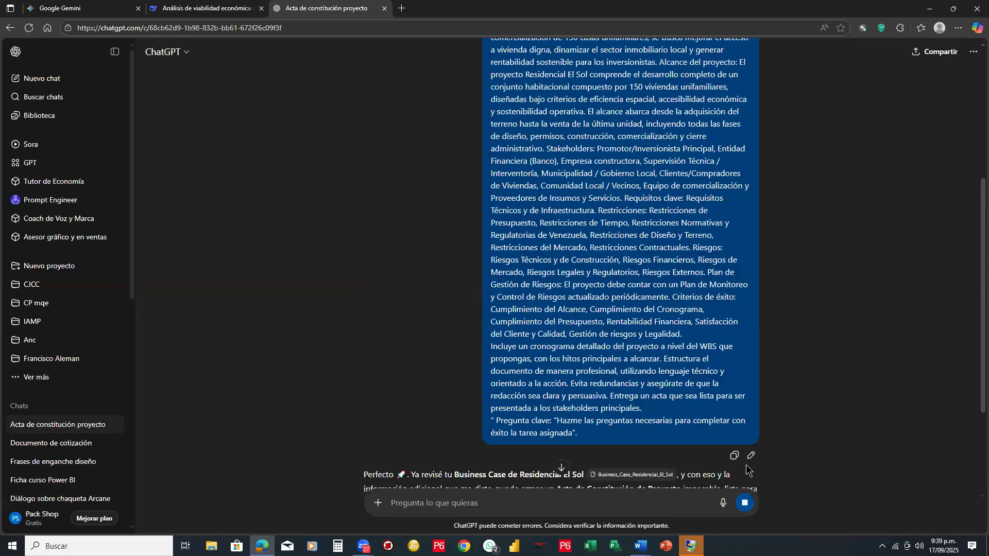
- Frame ChatGPT's numbered questions with a red rectangle, mark the first four with green checks, and clear the annotations
{"action": "scroll", "coordinate": [333, 201], "scroll_direction": "down", "scroll_amount": 5}
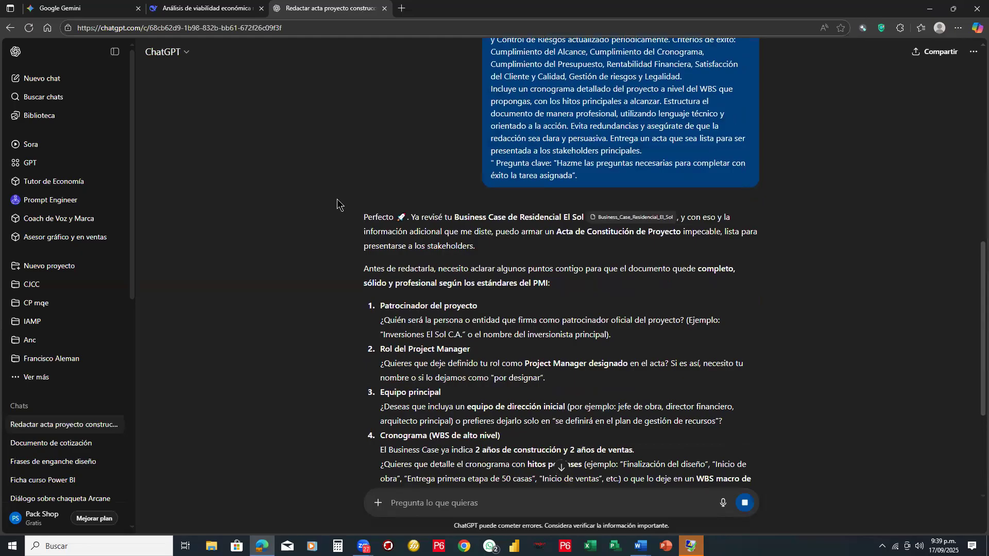
{"action": "scroll", "coordinate": [337, 199], "scroll_direction": "down", "scroll_amount": 1}
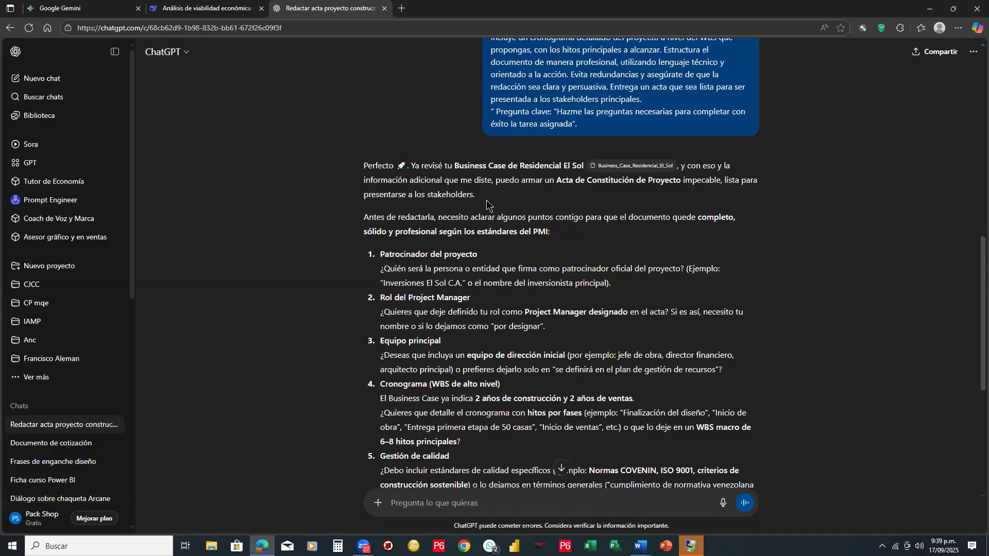
{"action": "scroll", "coordinate": [487, 205], "scroll_direction": "down", "scroll_amount": 1}
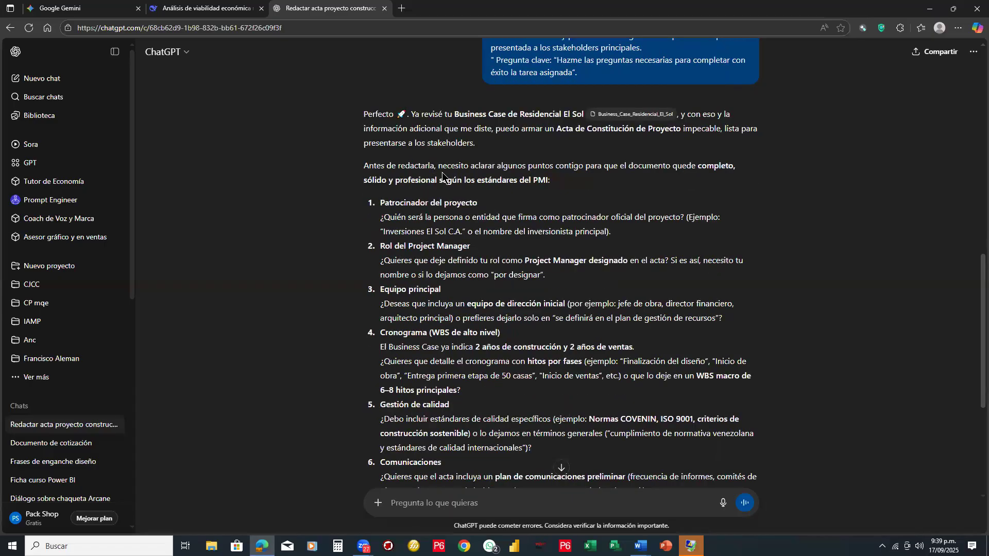
{"action": "scroll", "coordinate": [443, 176], "scroll_direction": "down", "scroll_amount": 2}
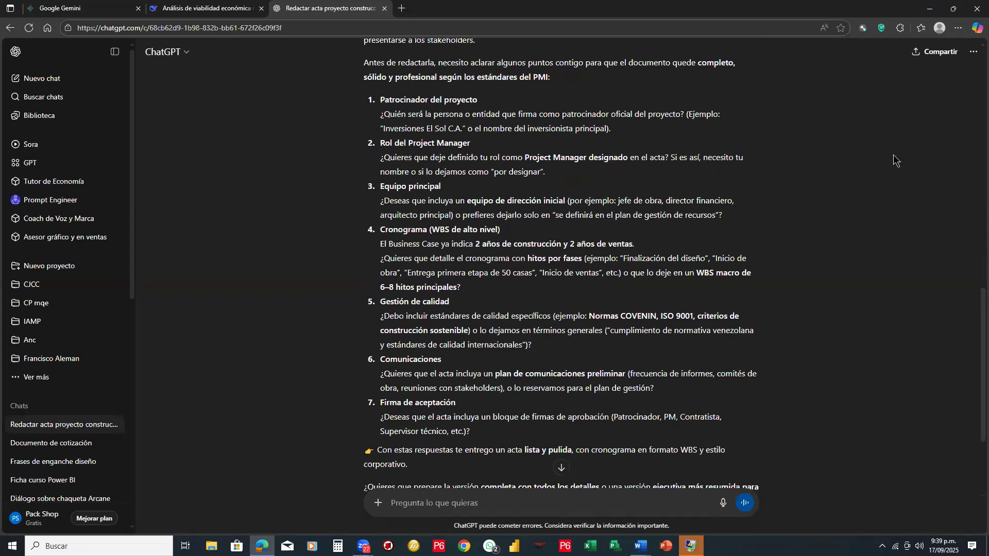
{"action": "mouse_move", "coordinate": [360, 91]}
{"action": "left_mouse_down"}
{"action": "mouse_move", "coordinate": [572, 336]}
{"action": "mouse_move", "coordinate": [690, 410]}
{"action": "mouse_move", "coordinate": [786, 441]}
{"action": "left_mouse_up"}
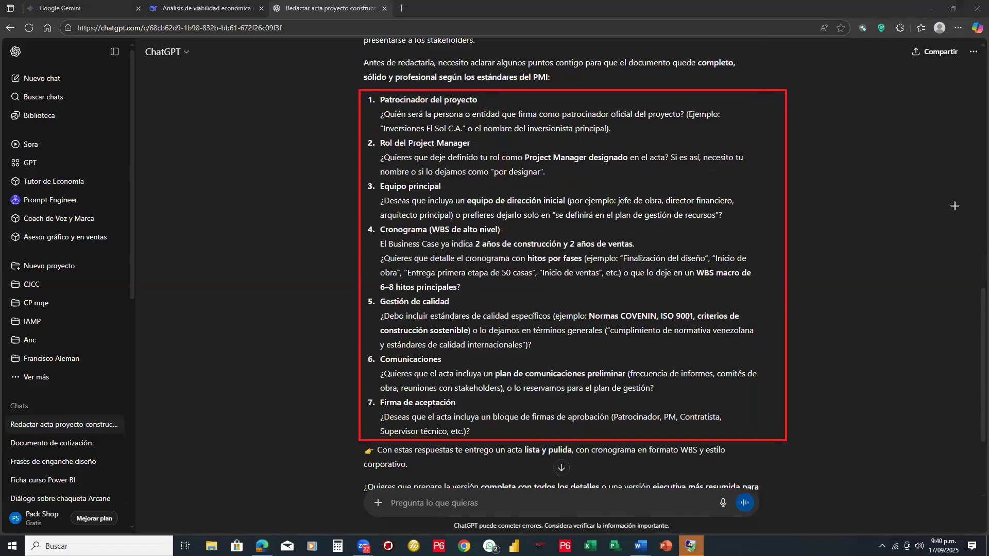
{"action": "left_click", "coordinate": [498, 99]}
{"action": "left_click", "coordinate": [476, 145]}
{"action": "left_click", "coordinate": [456, 189]}
{"action": "left_click", "coordinate": [456, 245]}
{"action": "left_click_drag", "start_coordinate": [380, 230], "coordinate": [532, 288]}
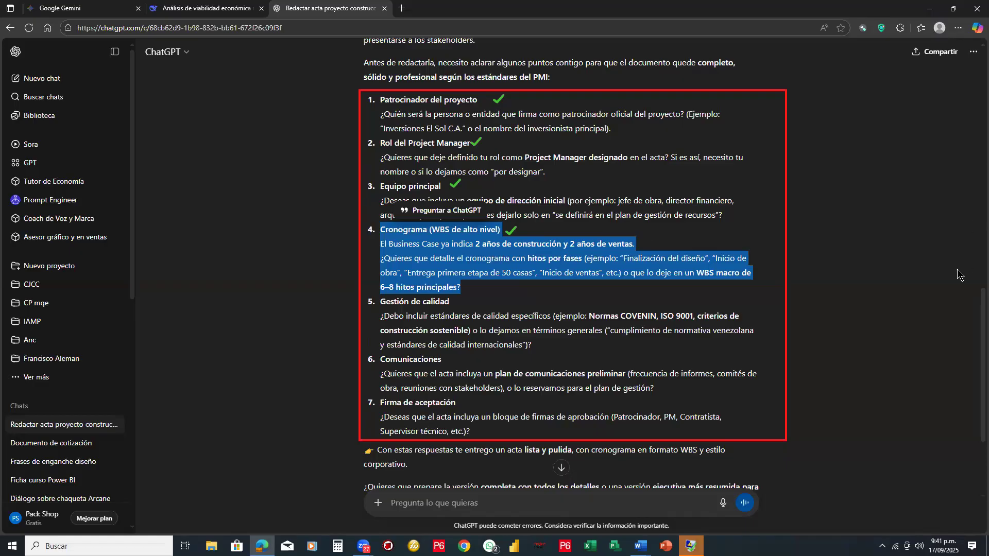
{"action": "mouse_move", "coordinate": [453, 196]}
{"action": "left_mouse_down"}
{"action": "mouse_move", "coordinate": [472, 130]}
{"action": "mouse_move", "coordinate": [487, 116]}
{"action": "mouse_move", "coordinate": [521, 246]}
{"action": "left_mouse_up"}
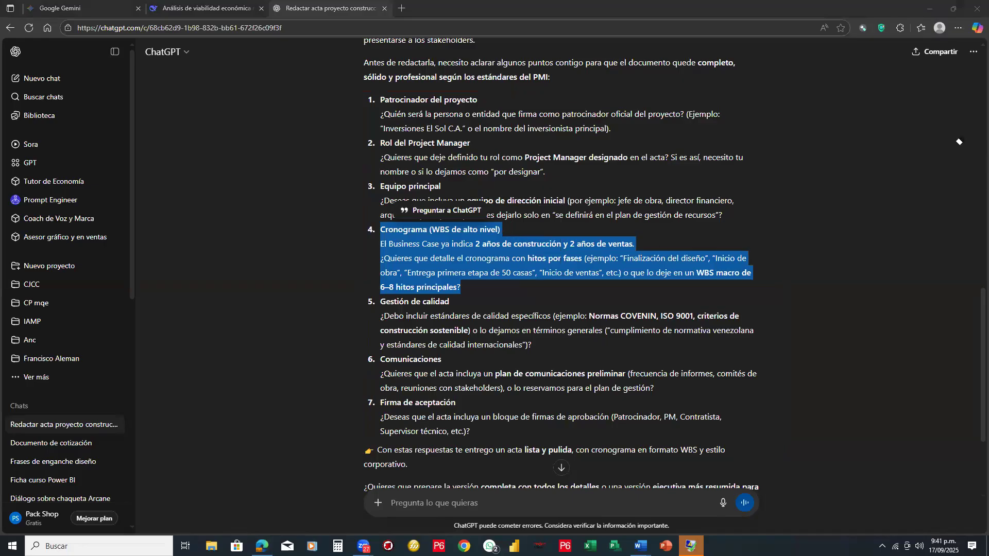
- Copy the question heading "Cronograma (WBS de alto nivel)" into the message box and add a colon after it
{"action": "scroll", "coordinate": [523, 494], "scroll_direction": "down", "scroll_amount": 3}
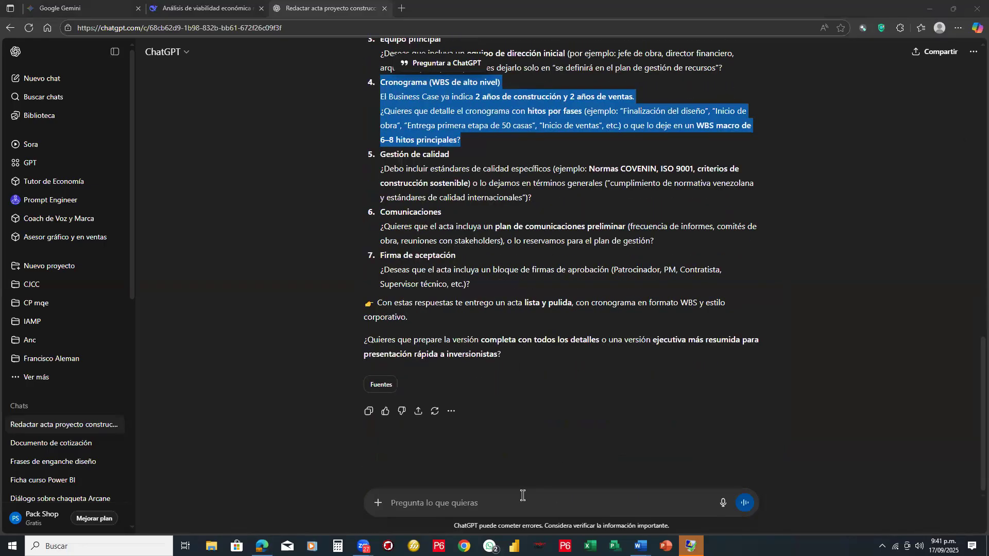
{"action": "left_click", "coordinate": [522, 495]}
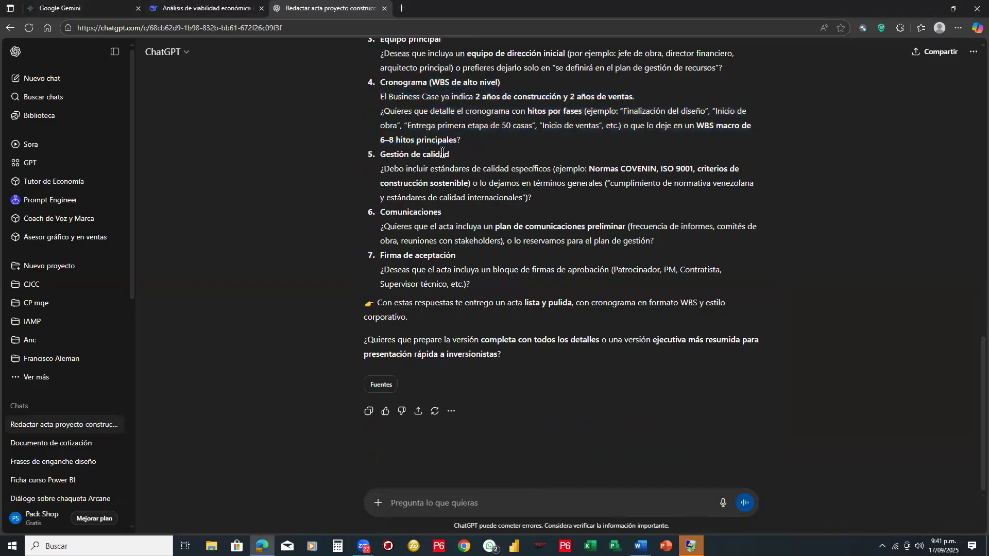
{"action": "triple_click", "coordinate": [375, 90]}
{"action": "key", "text": "ctrl+c"}
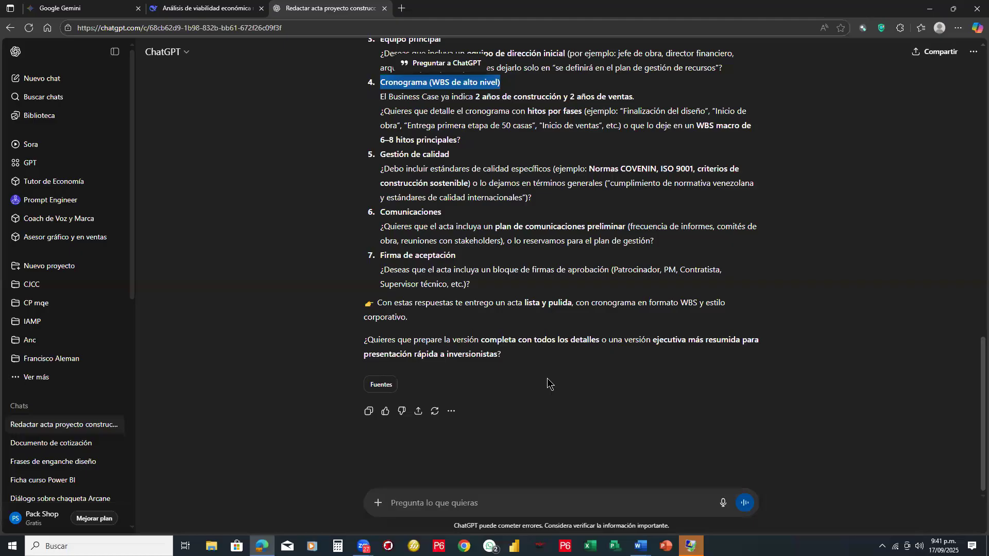
{"action": "left_click", "coordinate": [483, 500]}
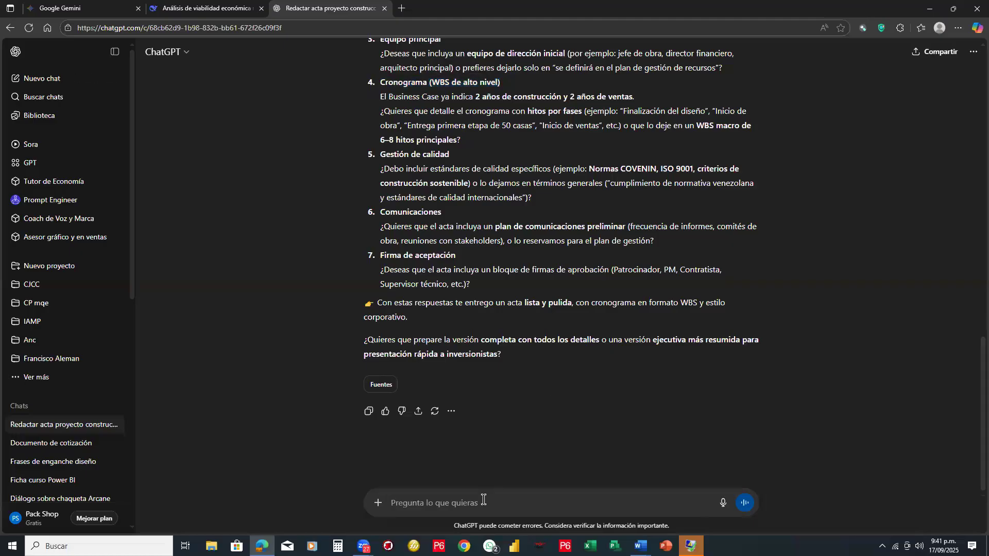
{"action": "key", "text": "ctrl+v"}
{"action": "type", "text": ":"}
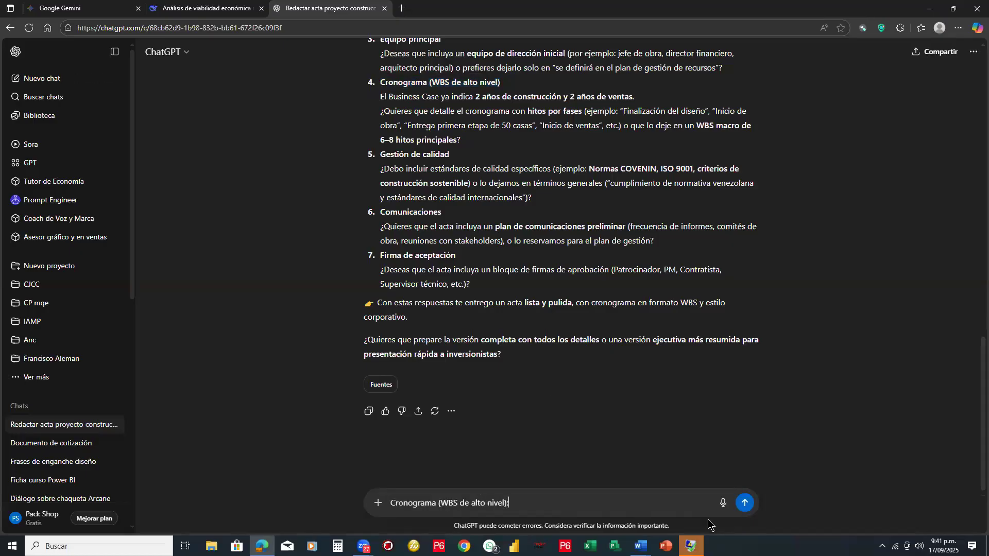
{"action": "type", "text": " define 5 fases para este pr"}
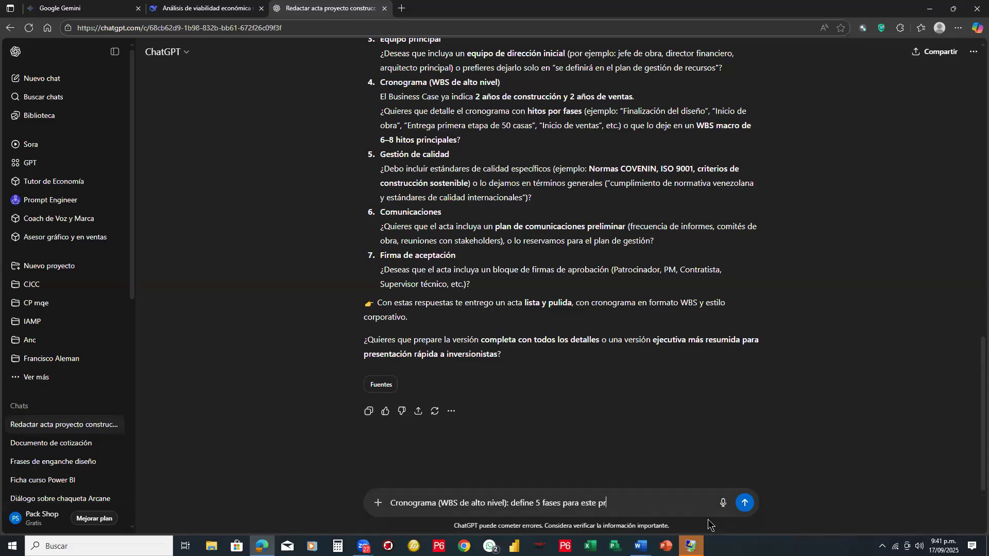
- Continue the schedule answer with "define 5 fases para este proyecto"
{"action": "type", "text": "oyecto, y "}
{"action": "type", "text": "al menos"}
- Complete the answer with ", y al menos 6 hitos, del resto no tengo aun la informacion"
{"action": "type", "text": "del resto n"}
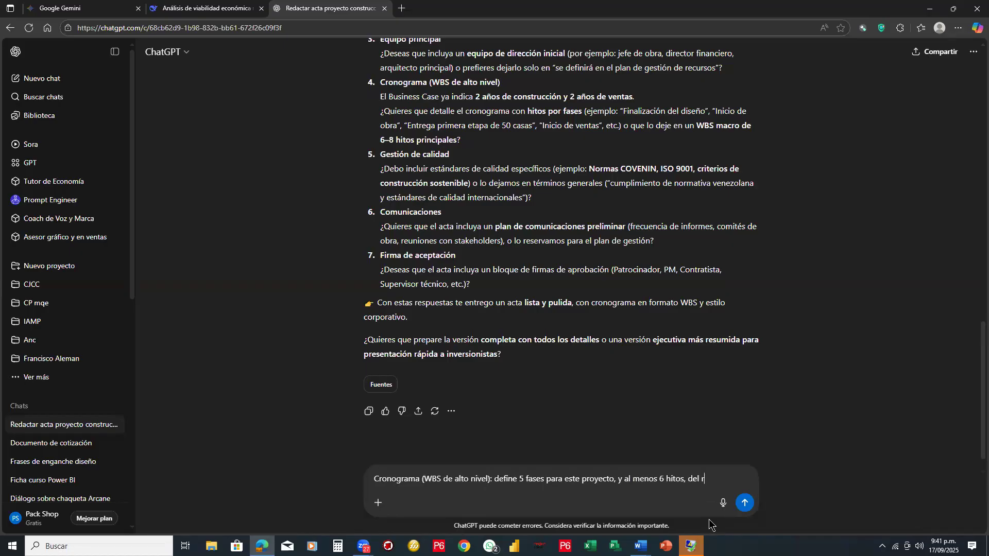
{"action": "type", "text": "gh"}
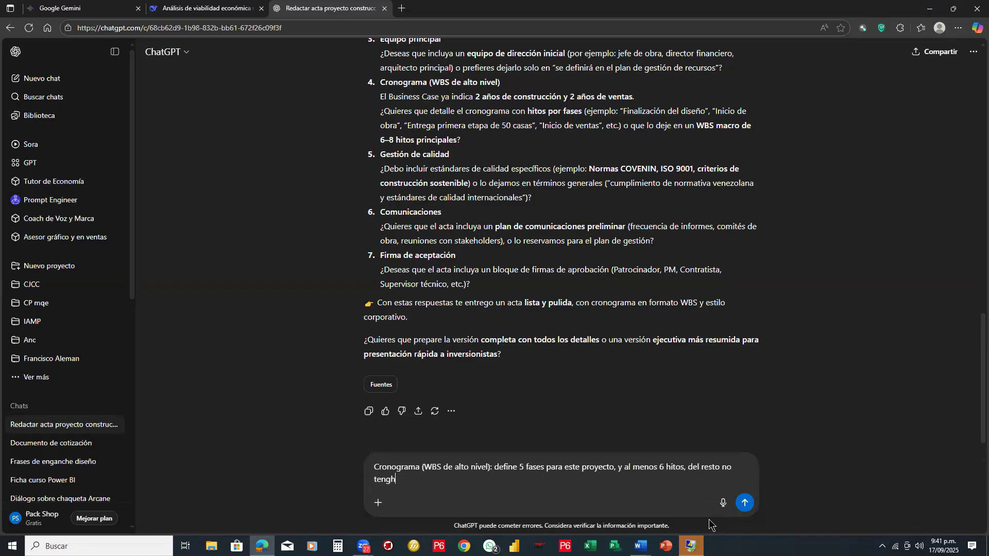
{"action": "key", "text": "BackSpace"}
{"action": "key", "text": "BackSpace"}
{"action": "type", "text": "ngo aun la iu"}
{"action": "key", "text": "BackSpace"}
{"action": "type", "text": "nofm"}
{"action": "key", "text": "BackSpace"}
{"action": "key", "text": "BackSpace"}
{"action": "key", "text": "BackSpace"}
{"action": "type", "text": "formacion"}
- Try the spelling suggestion "información" for the last word and submit the schedule answer
{"action": "right_click", "coordinate": [461, 480]}
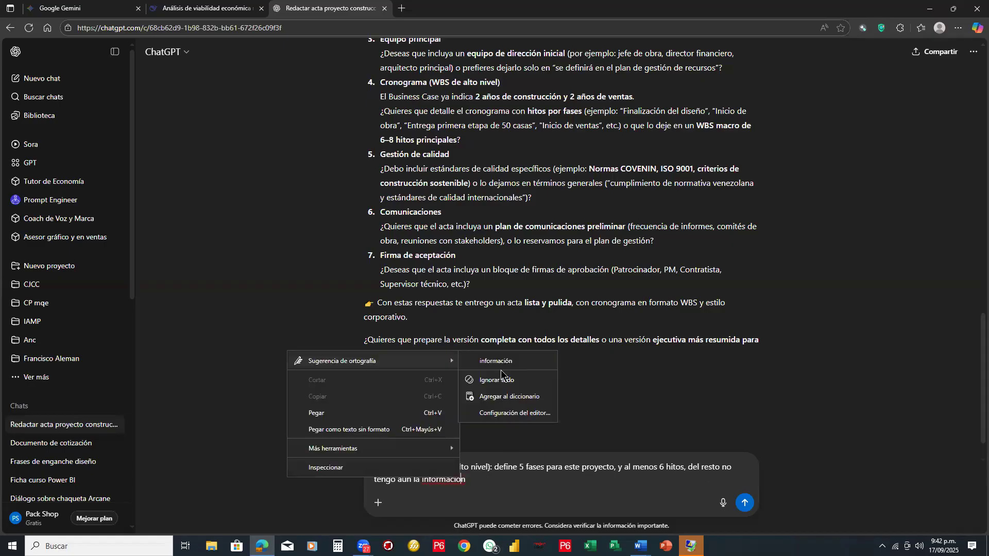
{"action": "left_click", "coordinate": [503, 364]}
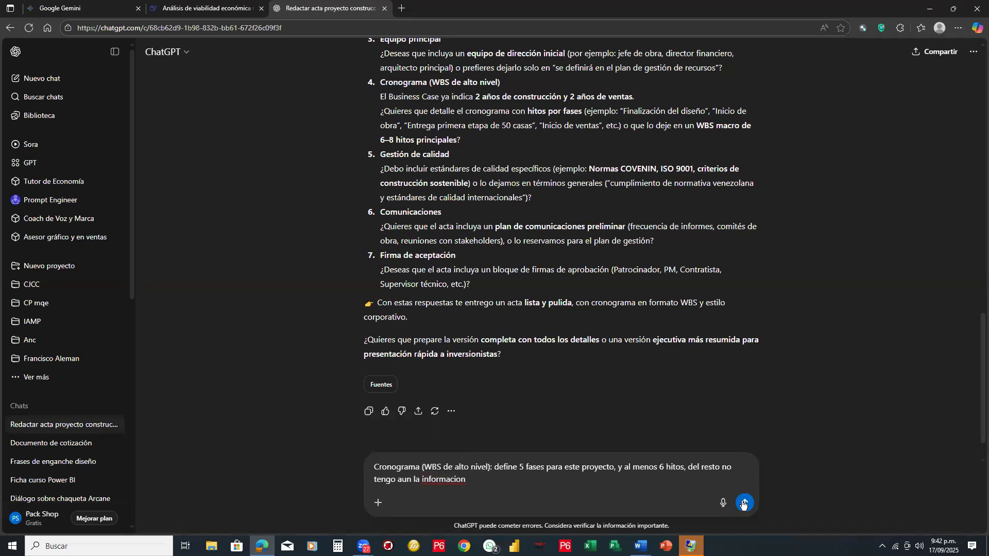
{"action": "left_click", "coordinate": [743, 503]}
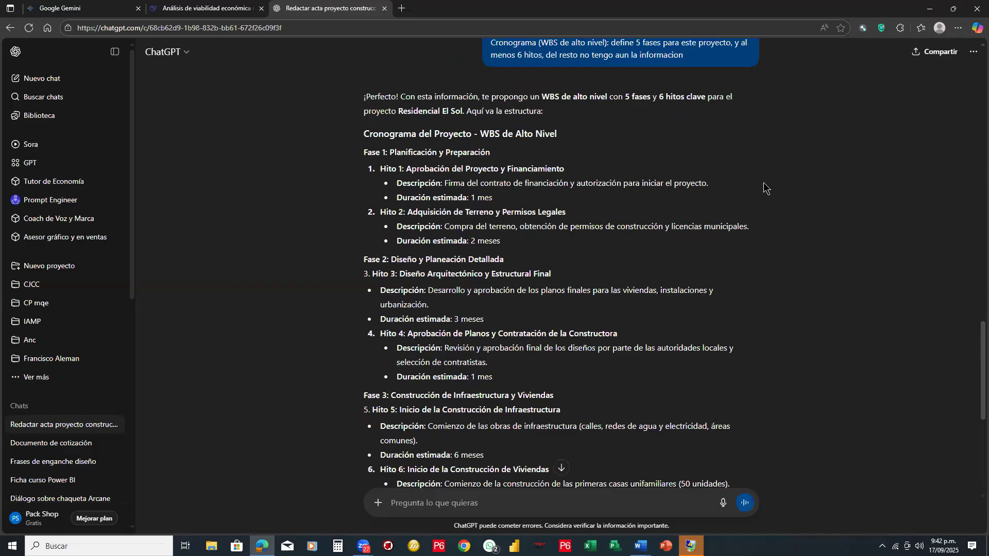
- Frame the Fase 1 to Fase 4 headings with red rectangles, read on to ChatGPT's closing question, and clear the annotations
{"action": "scroll", "coordinate": [764, 188], "scroll_direction": "down", "scroll_amount": 1}
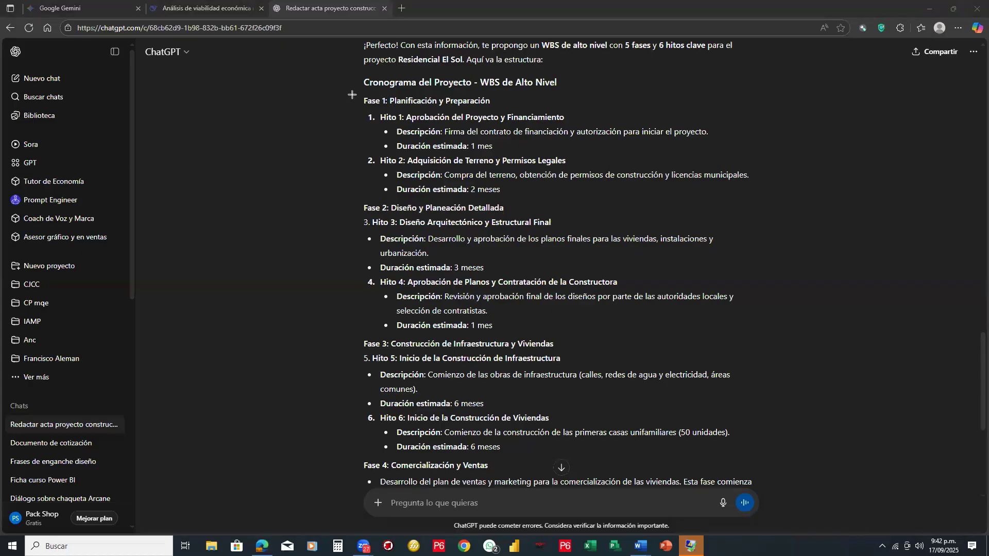
{"action": "left_click_drag", "start_coordinate": [357, 93], "coordinate": [510, 109]}
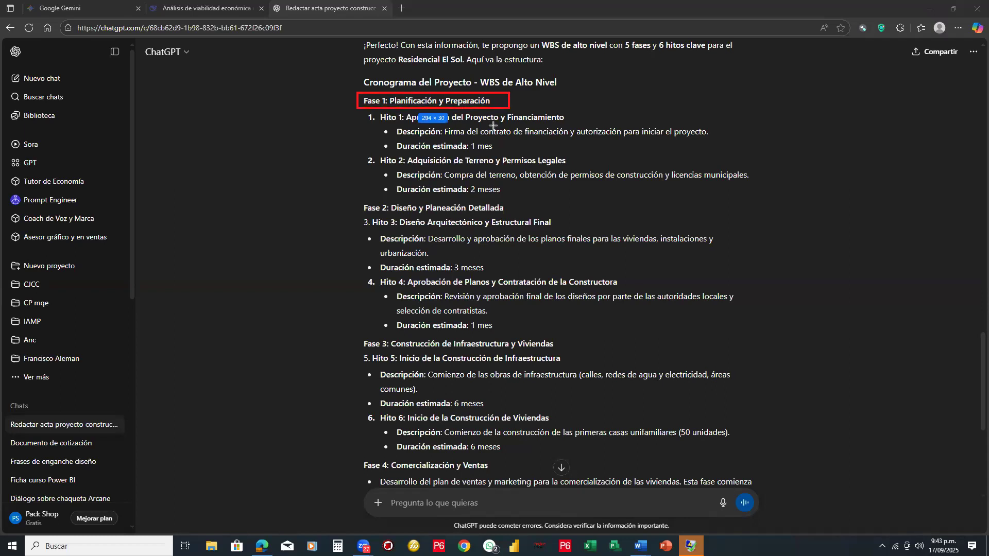
{"action": "mouse_move", "coordinate": [357, 199]}
{"action": "left_mouse_down"}
{"action": "mouse_move", "coordinate": [430, 216]}
{"action": "mouse_move", "coordinate": [515, 217]}
{"action": "left_mouse_up"}
{"action": "left_click_drag", "start_coordinate": [359, 337], "coordinate": [560, 353]}
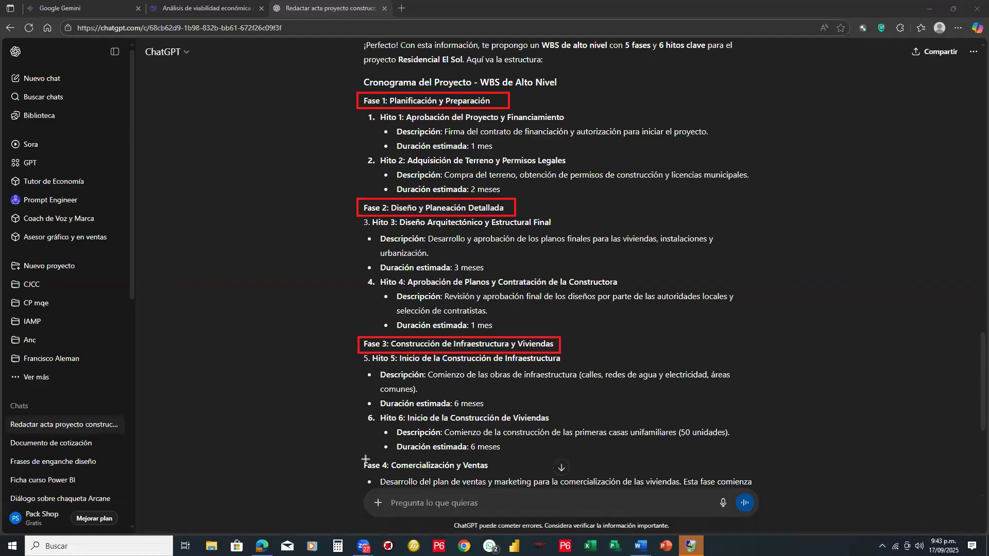
{"action": "left_click_drag", "start_coordinate": [359, 457], "coordinate": [494, 472]}
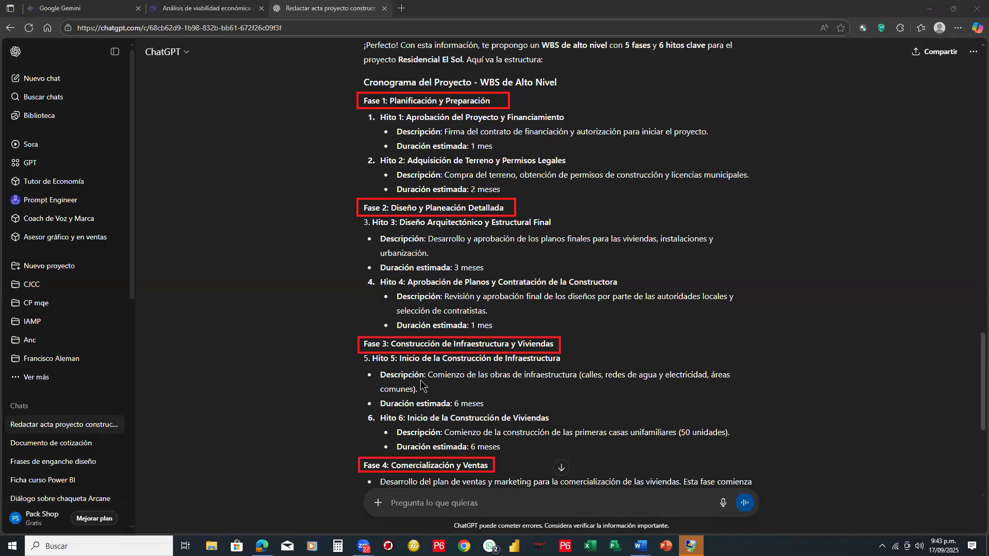
{"action": "scroll", "coordinate": [421, 384], "scroll_direction": "down", "scroll_amount": 2}
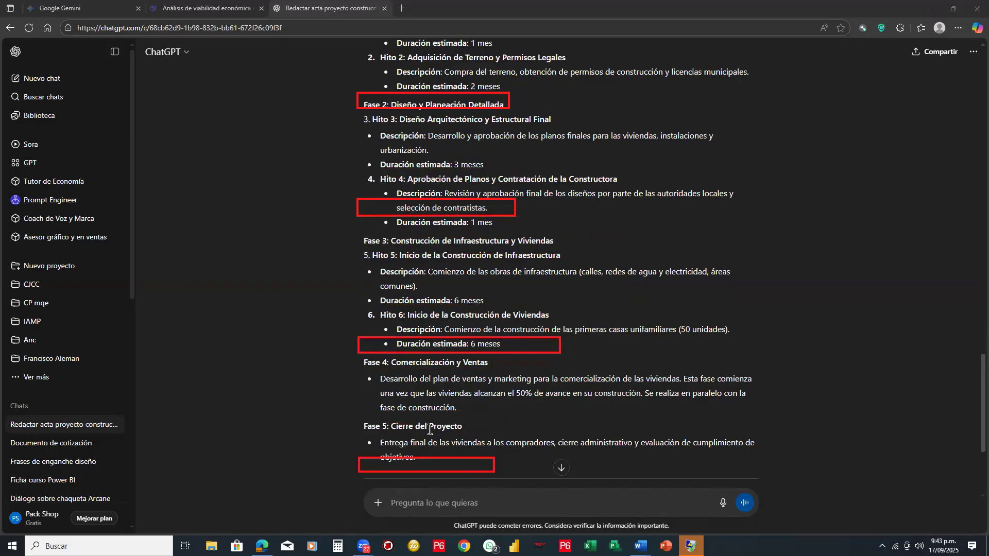
{"action": "scroll", "coordinate": [430, 429], "scroll_direction": "down", "scroll_amount": 2}
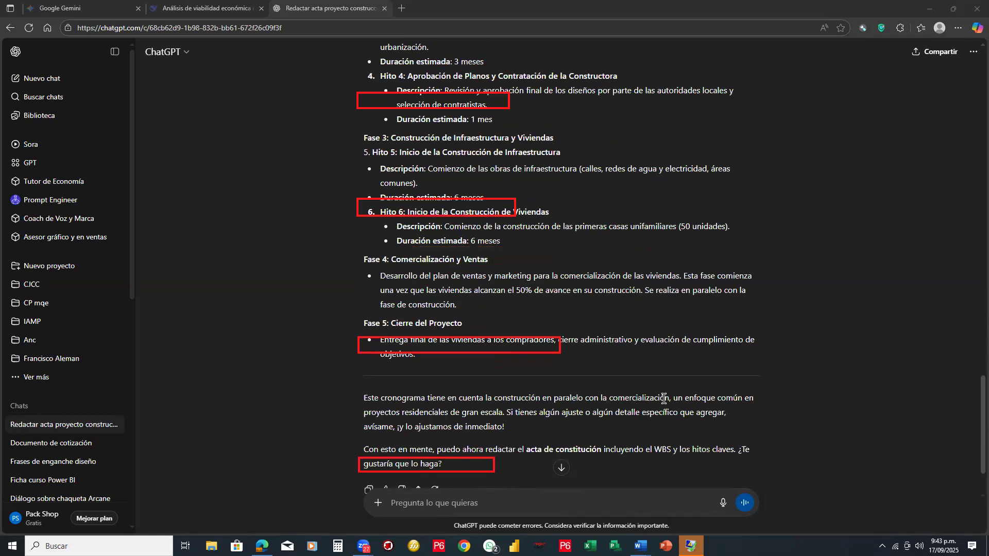
{"action": "scroll", "coordinate": [601, 400], "scroll_direction": "down", "scroll_amount": 2}
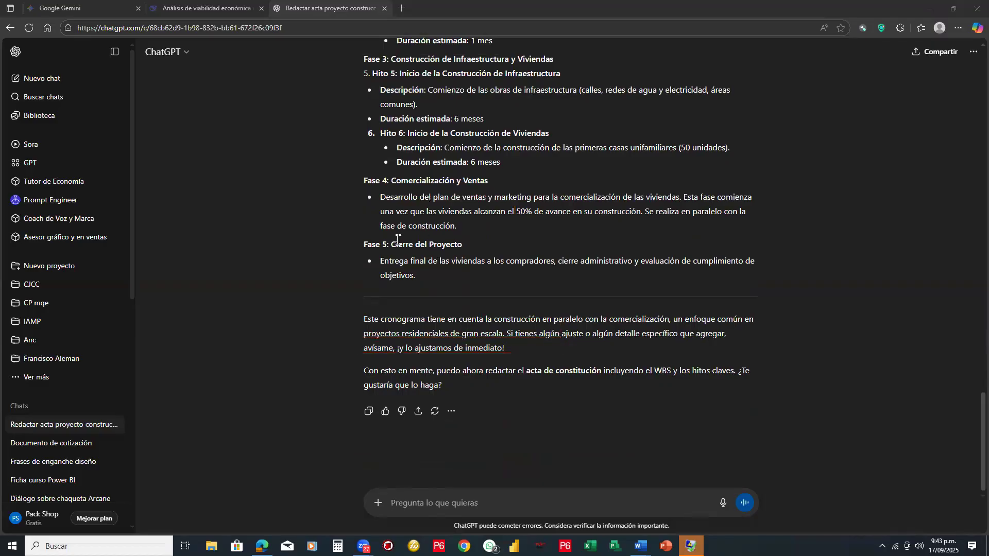
- Review the proposed schedule from Fase 1 through Fase 5, highlighting the Fase 1, Hito 2, Fase 2 and Fase 3 headings
{"action": "scroll", "coordinate": [399, 240], "scroll_direction": "up", "scroll_amount": 3}
{"action": "scroll", "coordinate": [398, 240], "scroll_direction": "up", "scroll_amount": 4}
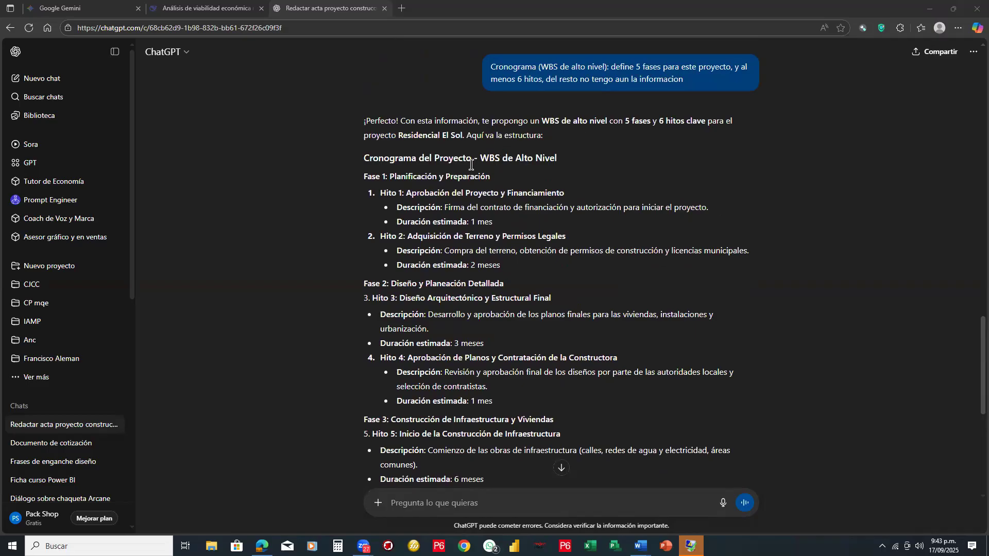
{"action": "left_click_drag", "start_coordinate": [363, 176], "coordinate": [510, 177]}
{"action": "left_click_drag", "start_coordinate": [567, 237], "coordinate": [386, 237]}
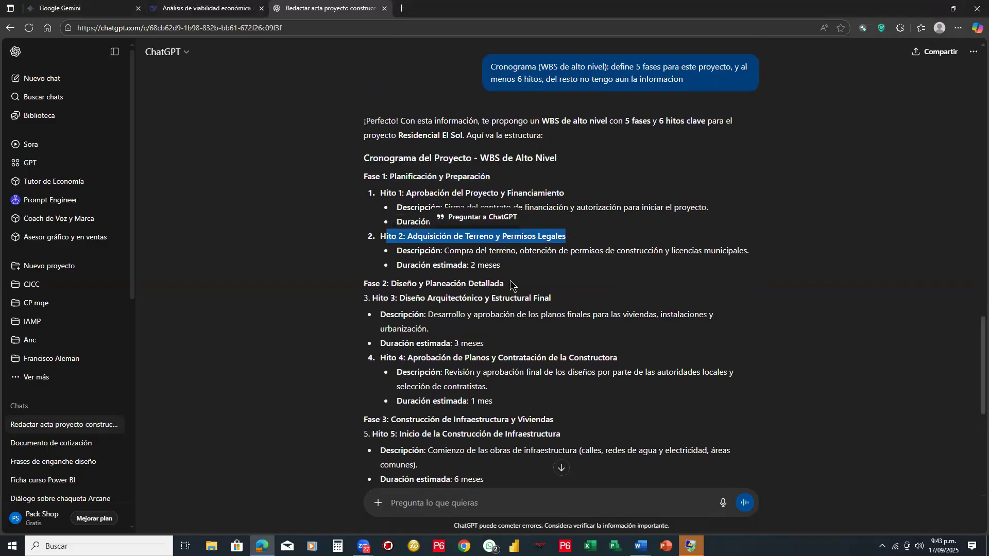
{"action": "left_click_drag", "start_coordinate": [507, 282], "coordinate": [364, 285]}
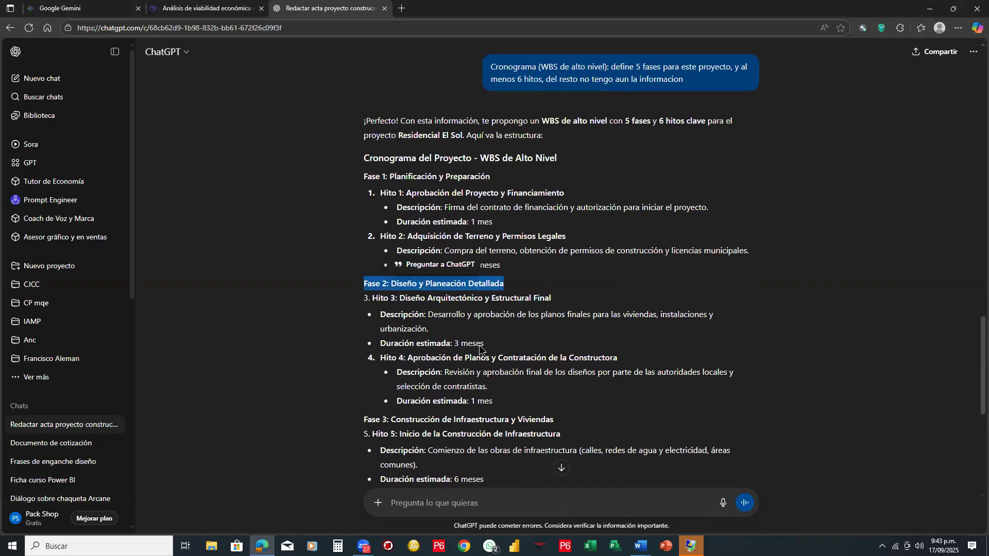
{"action": "scroll", "coordinate": [476, 371], "scroll_direction": "down", "scroll_amount": 1}
{"action": "left_click_drag", "start_coordinate": [472, 374], "coordinate": [362, 376]}
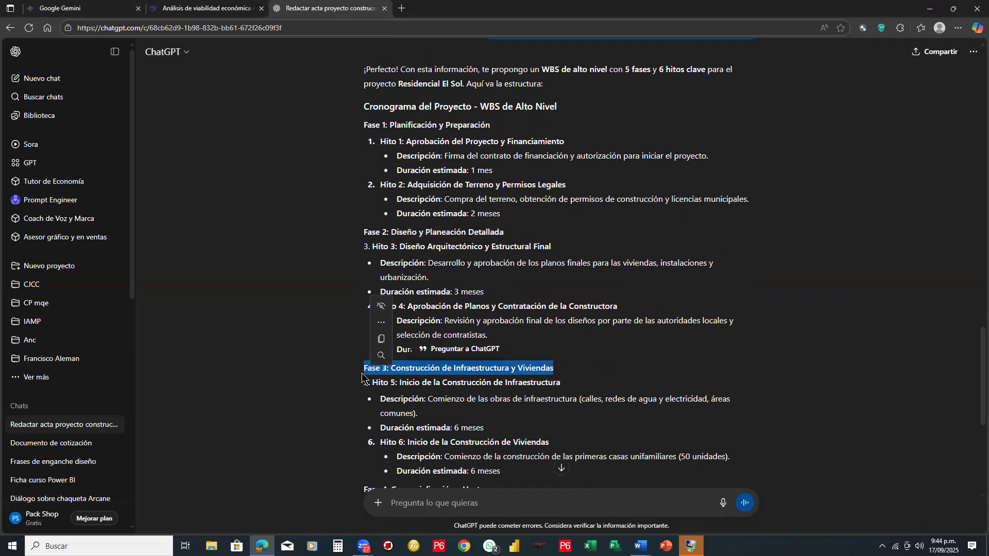
{"action": "scroll", "coordinate": [363, 376], "scroll_direction": "down", "scroll_amount": 2}
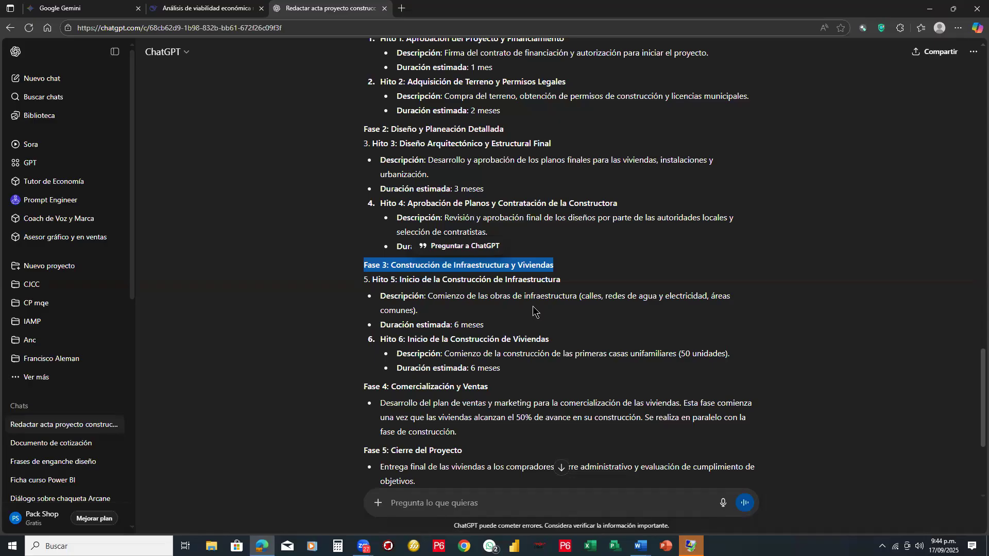
{"action": "scroll", "coordinate": [533, 309], "scroll_direction": "down", "scroll_amount": 1}
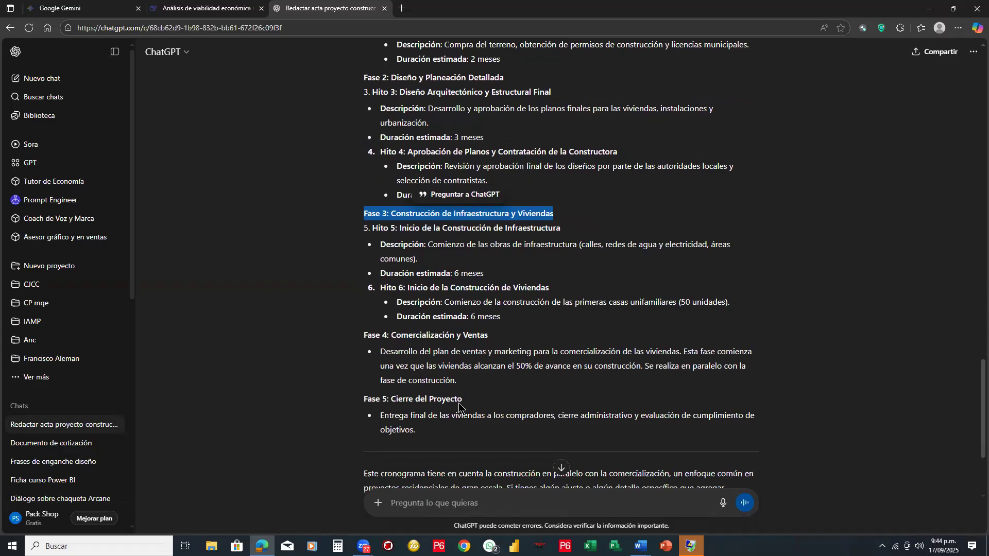
{"action": "scroll", "coordinate": [459, 407], "scroll_direction": "down", "scroll_amount": 1}
{"action": "scroll", "coordinate": [460, 405], "scroll_direction": "down", "scroll_amount": 2}
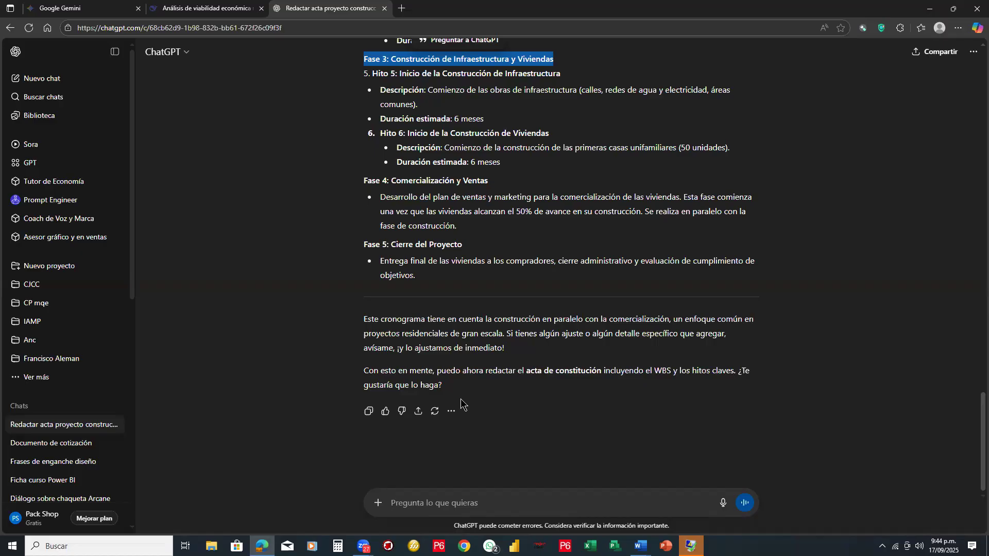
- Accept ChatGPT's offer to draft the acta by sending "si, exporta el documento a word"
{"action": "left_click", "coordinate": [519, 504]}
{"action": "type", "text": "si, exporta el docum"}
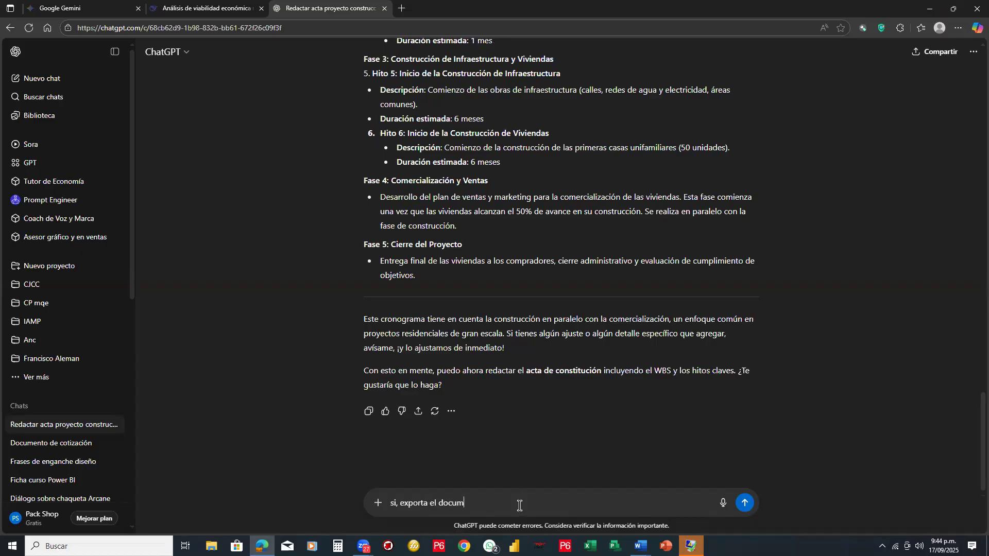
{"action": "type", "text": "ento a word"}
{"action": "key", "text": "Return"}
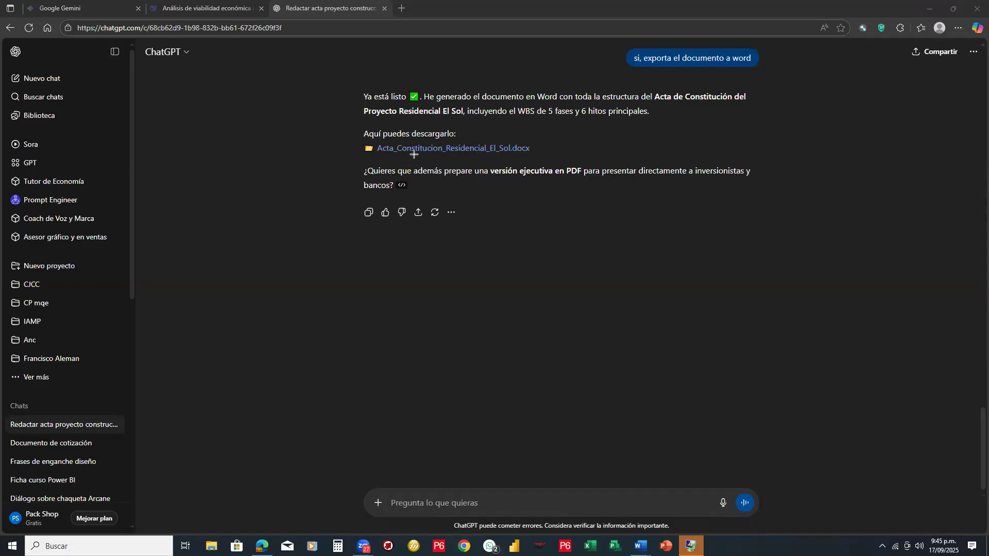
- Draw a red arrow from the document link to ChatGPT's error disclaimer, frame the disclaimer in red, and clear the annotations
{"action": "mouse_move", "coordinate": [414, 154]}
{"action": "left_mouse_down"}
{"action": "mouse_move", "coordinate": [466, 358]}
{"action": "mouse_move", "coordinate": [532, 518]}
{"action": "left_mouse_up"}
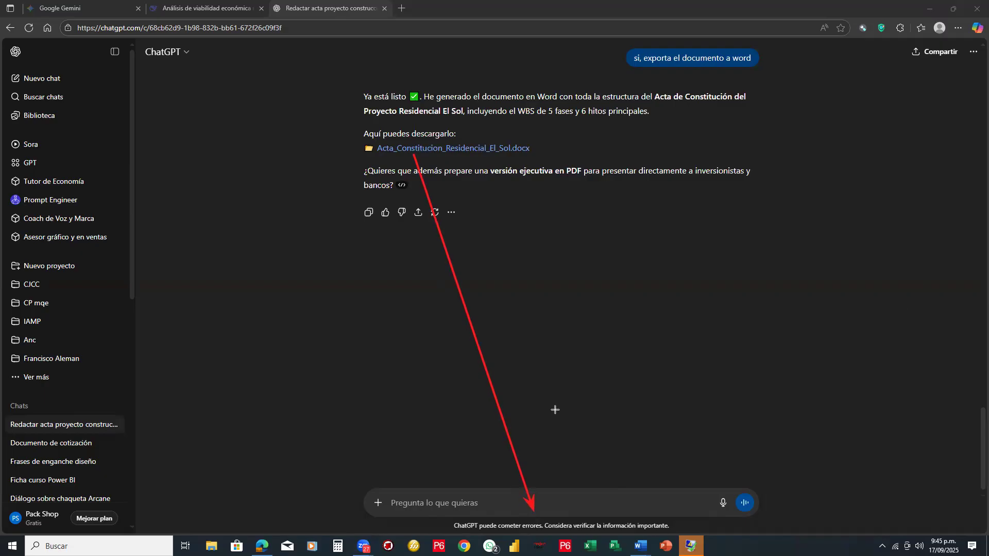
{"action": "mouse_move", "coordinate": [443, 517]}
{"action": "left_mouse_down"}
{"action": "mouse_move", "coordinate": [577, 538]}
{"action": "mouse_move", "coordinate": [678, 532]}
{"action": "left_mouse_up"}
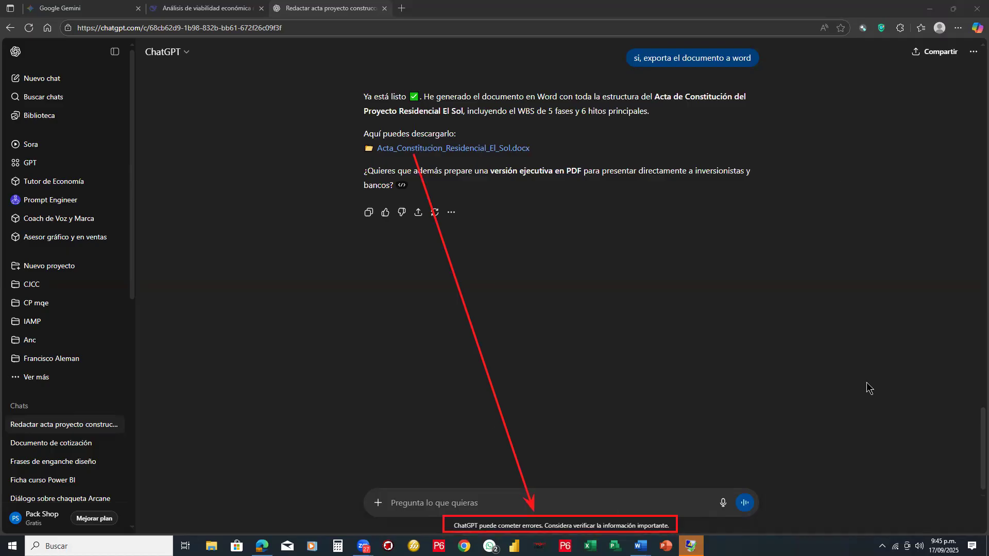
{"action": "key", "text": "Escape"}
- Download Acta_Constitucion_Residencial_El_Sol.docx from ChatGPT's reply and open it in Word
{"action": "left_click", "coordinate": [472, 150]}
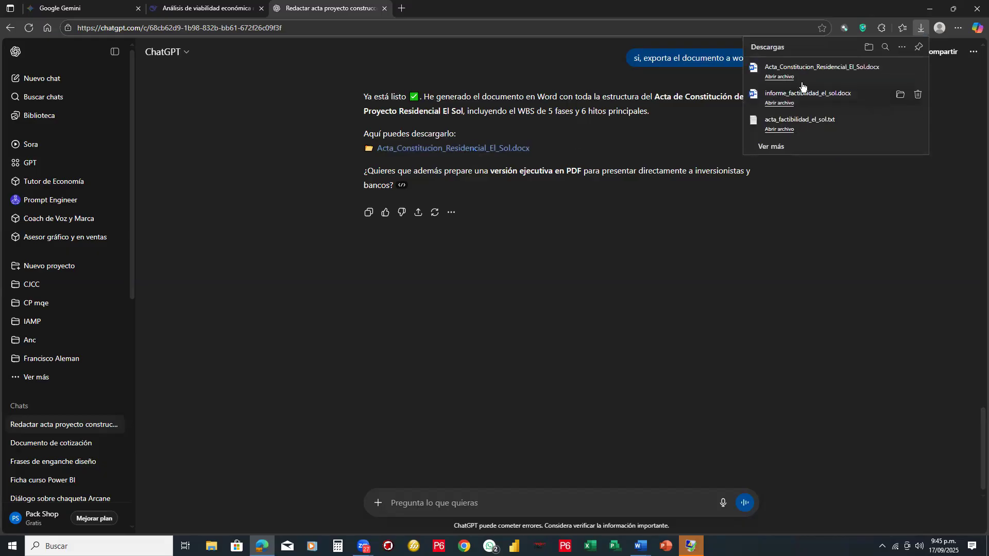
{"action": "left_click", "coordinate": [789, 78]}
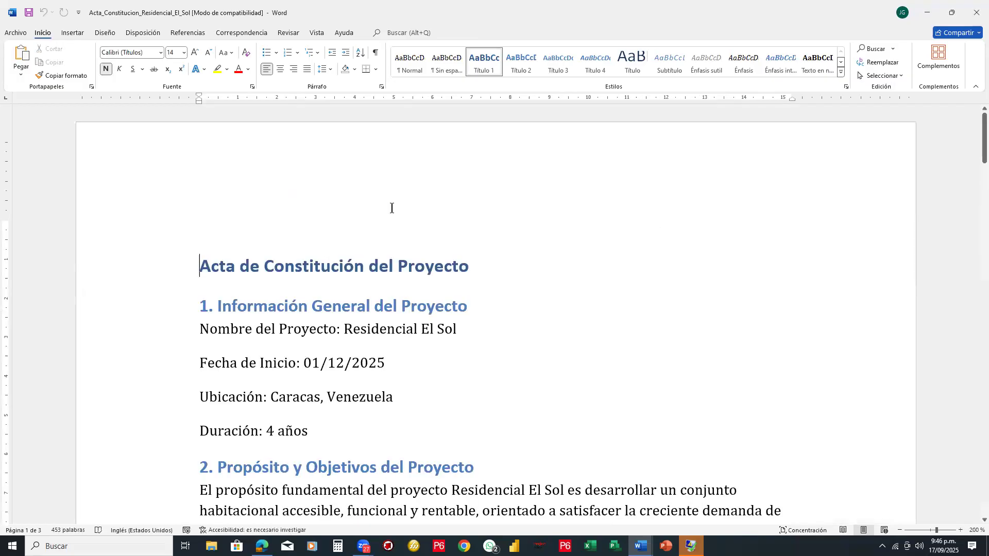
- Justify the paragraph under the heading "2. Propósito y Objetivos del Proyecto"
{"action": "scroll", "coordinate": [526, 271], "scroll_direction": "down", "scroll_amount": 1}
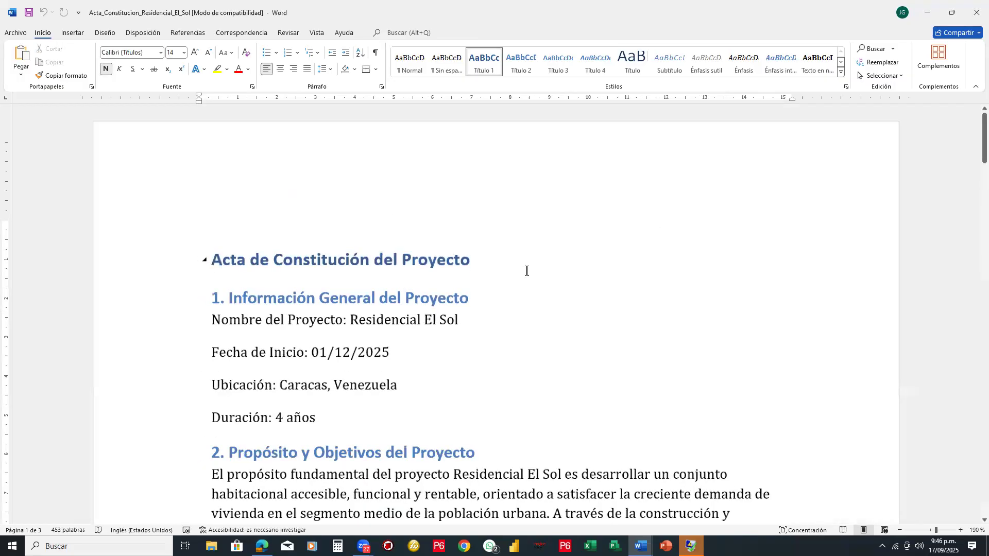
{"action": "scroll", "coordinate": [527, 271], "scroll_direction": "down", "scroll_amount": 1}
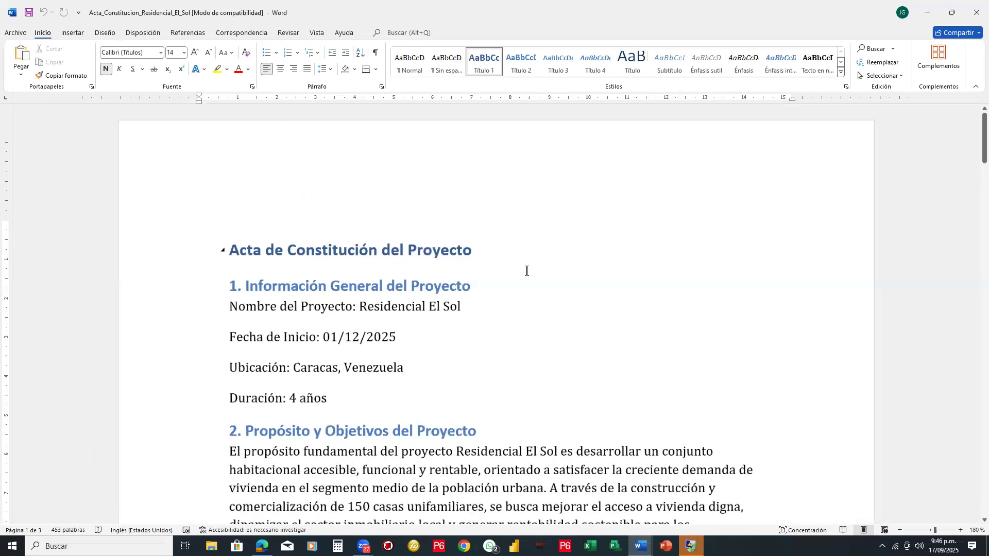
{"action": "scroll", "coordinate": [358, 351], "scroll_direction": "down", "scroll_amount": 1}
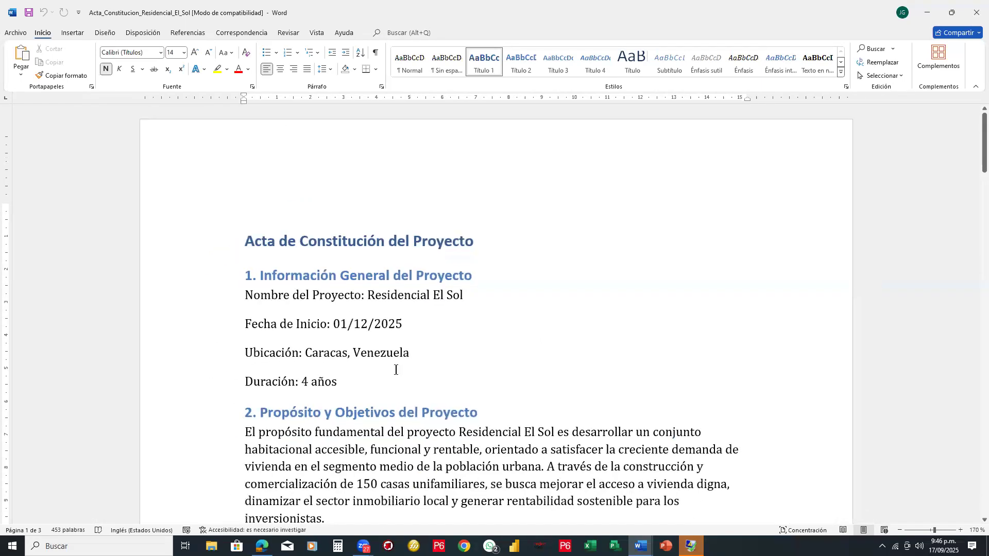
{"action": "scroll", "coordinate": [396, 370], "scroll_direction": "down", "scroll_amount": 2}
{"action": "scroll", "coordinate": [498, 303], "scroll_direction": "down", "scroll_amount": 1}
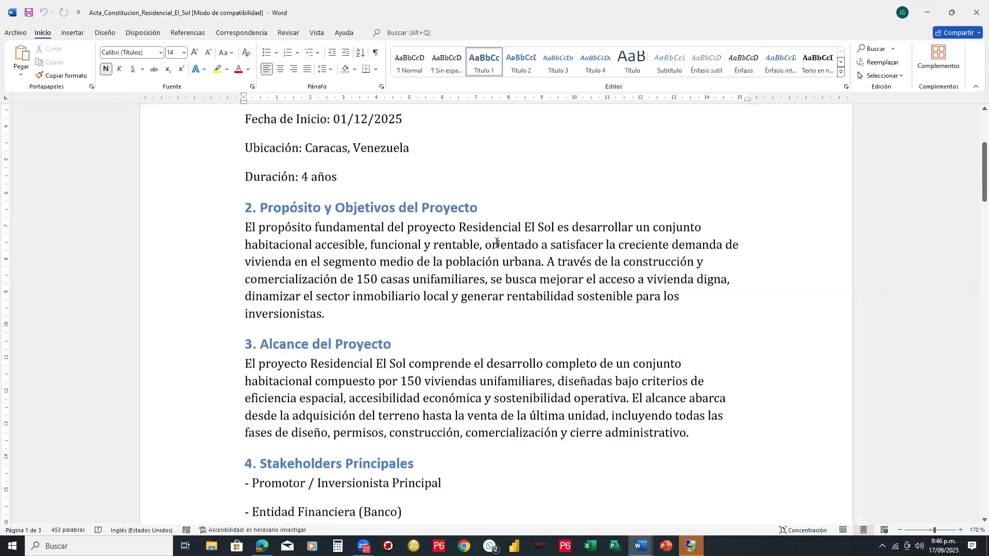
{"action": "left_click", "coordinate": [497, 243]}
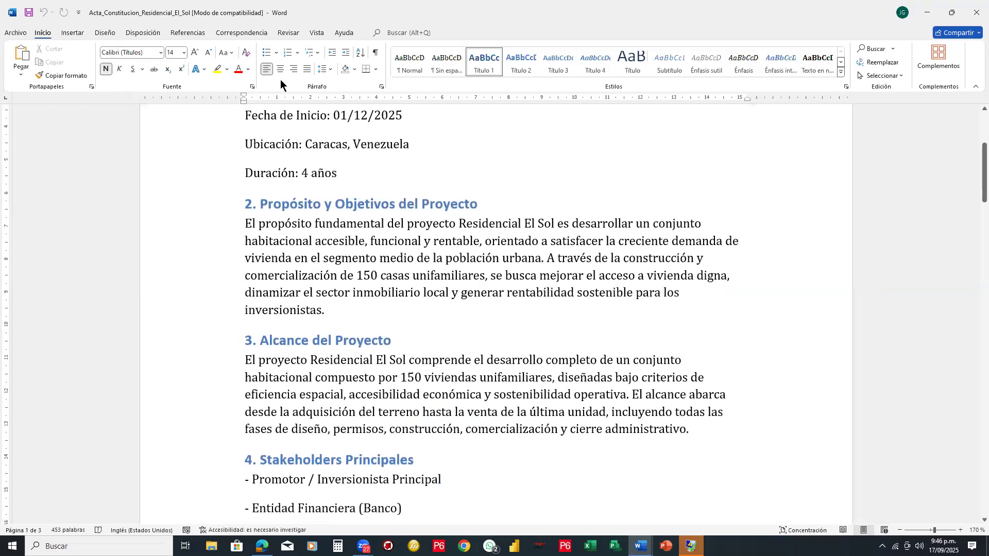
{"action": "left_click", "coordinate": [308, 69]}
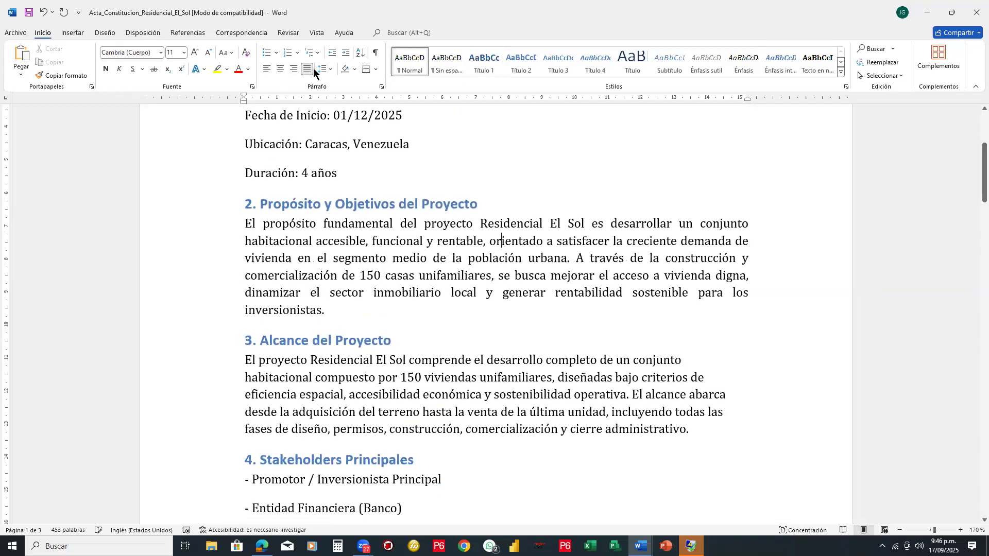
- Justify the paragraph under the heading "3. Alcance del Proyecto"
{"action": "scroll", "coordinate": [313, 68], "scroll_direction": "down", "scroll_amount": 2}
{"action": "key", "text": "Down"}
{"action": "key", "text": "Down"}
{"action": "key", "text": "Down"}
{"action": "key", "text": "Down"}
{"action": "key", "text": "Down"}
{"action": "key", "text": "Down"}
{"action": "key", "text": "Down"}
{"action": "key", "text": "Down"}
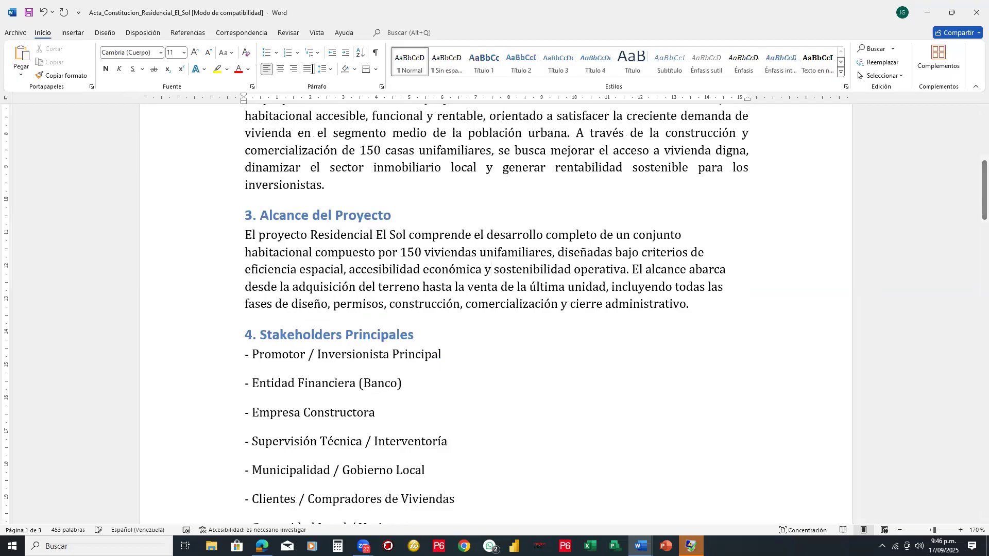
{"action": "left_click", "coordinate": [307, 69]}
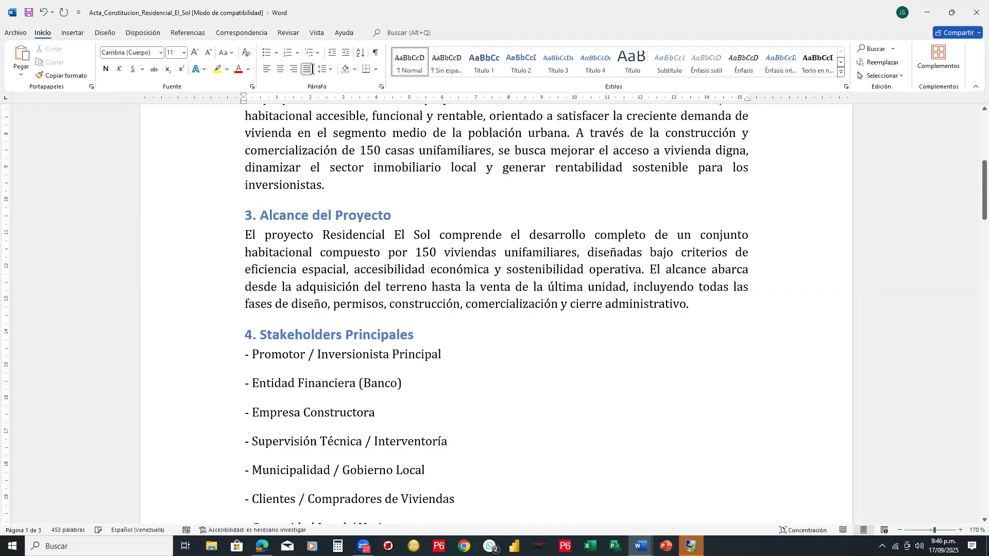
- Review the acta from section 4, Stakeholders Principales, through section 8, Cronograma y WBS de Alto Nivel
{"action": "scroll", "coordinate": [420, 336], "scroll_direction": "down", "scroll_amount": 3}
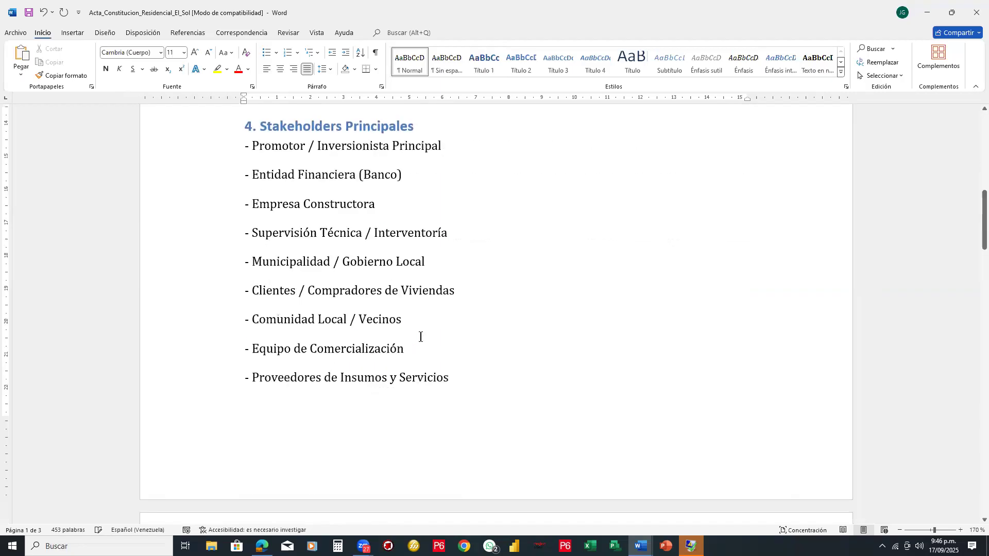
{"action": "scroll", "coordinate": [421, 337], "scroll_direction": "down", "scroll_amount": 5}
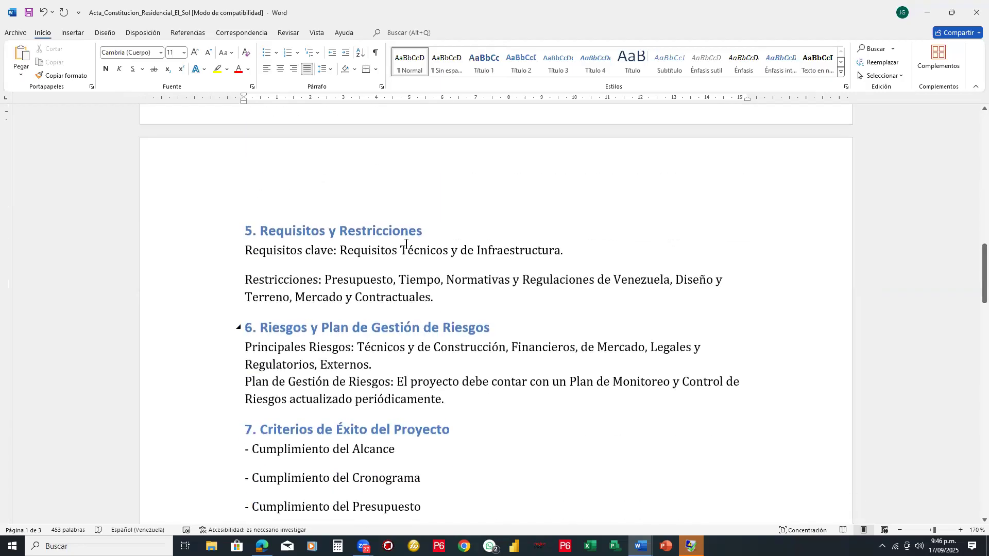
{"action": "scroll", "coordinate": [570, 251], "scroll_direction": "down", "scroll_amount": 1}
{"action": "scroll", "coordinate": [569, 252], "scroll_direction": "down", "scroll_amount": 1}
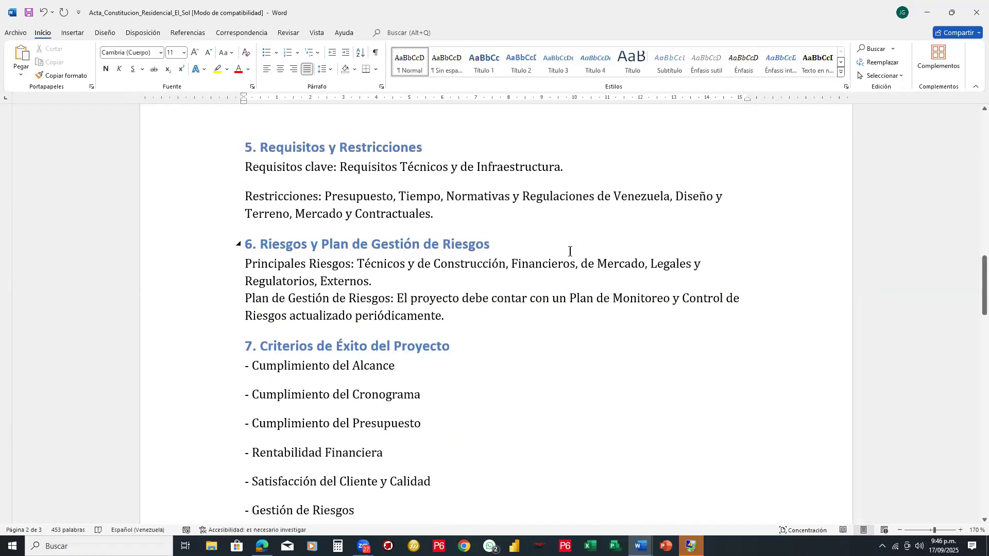
{"action": "scroll", "coordinate": [571, 265], "scroll_direction": "down", "scroll_amount": 3}
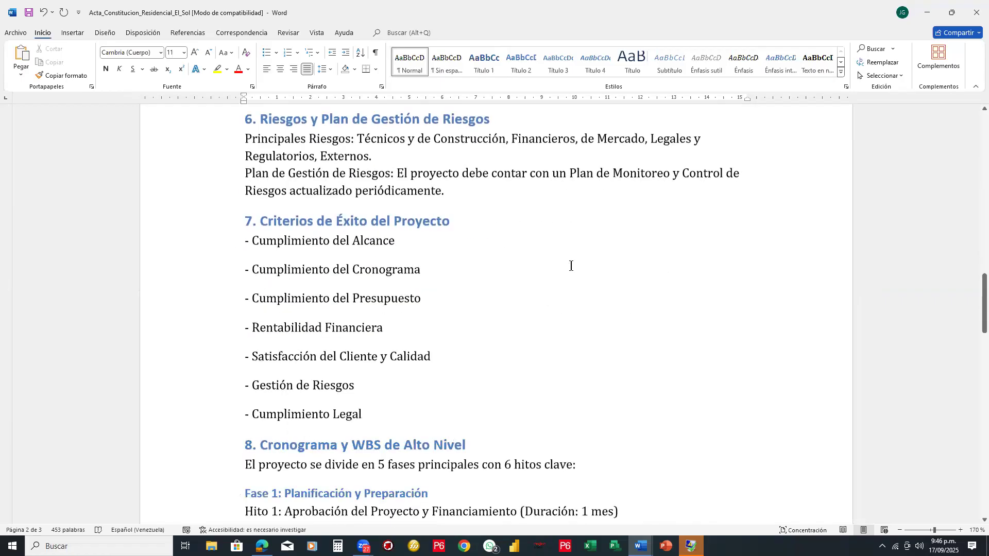
{"action": "scroll", "coordinate": [570, 266], "scroll_direction": "down", "scroll_amount": 1}
{"action": "scroll", "coordinate": [571, 266], "scroll_direction": "down", "scroll_amount": 6}
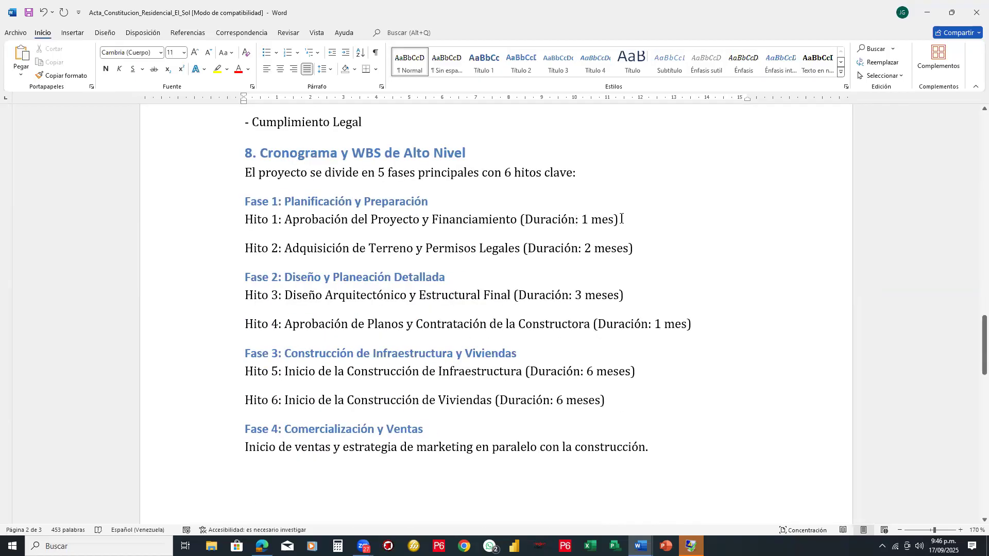
- Check the durations of the first three milestones in section 8, highlighting the Hito 1, Hito 2 and Hito 3 lines
{"action": "left_click_drag", "start_coordinate": [619, 218], "coordinate": [581, 217]}
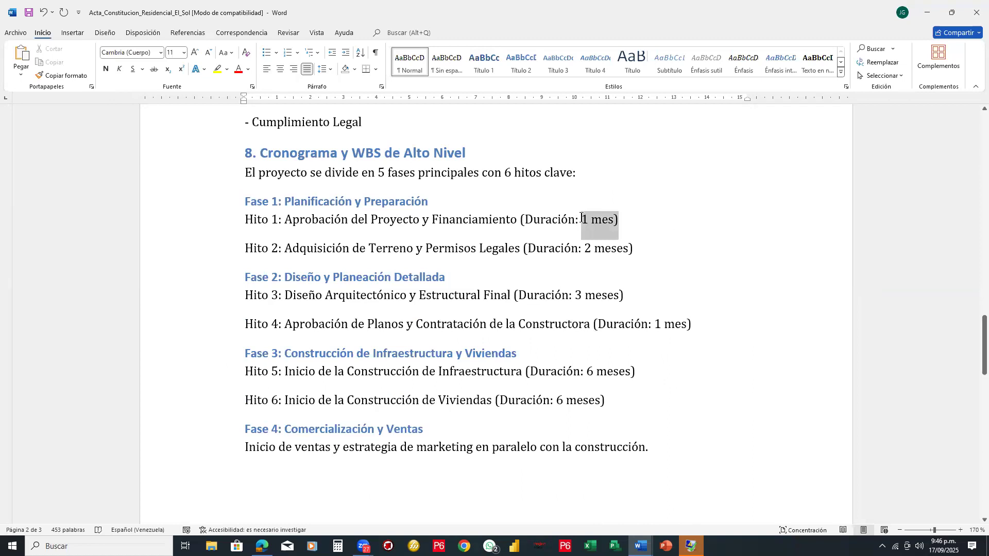
{"action": "left_click", "coordinate": [282, 218], "text": "shift"}
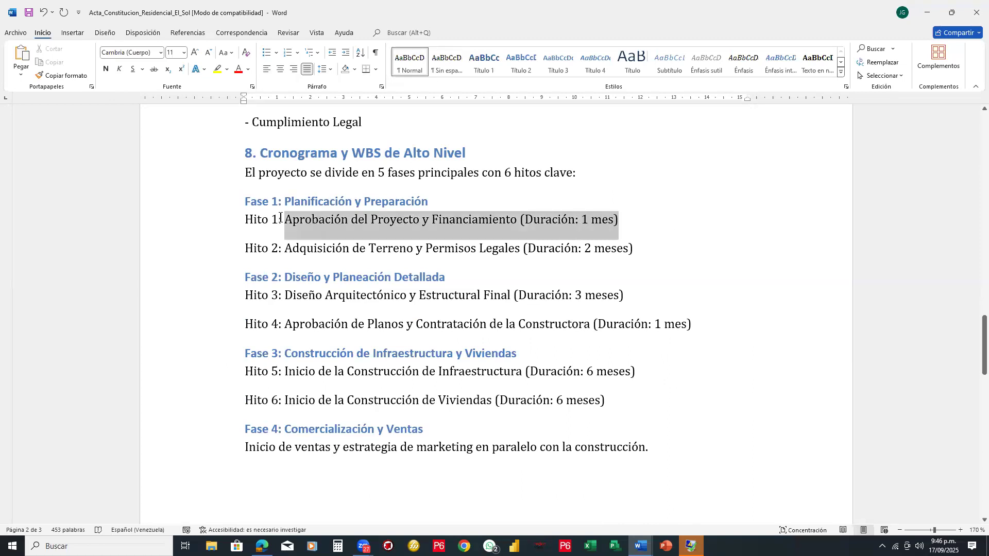
{"action": "left_click_drag", "start_coordinate": [254, 217], "coordinate": [252, 217]}
{"action": "left_click_drag", "start_coordinate": [635, 249], "coordinate": [244, 247]}
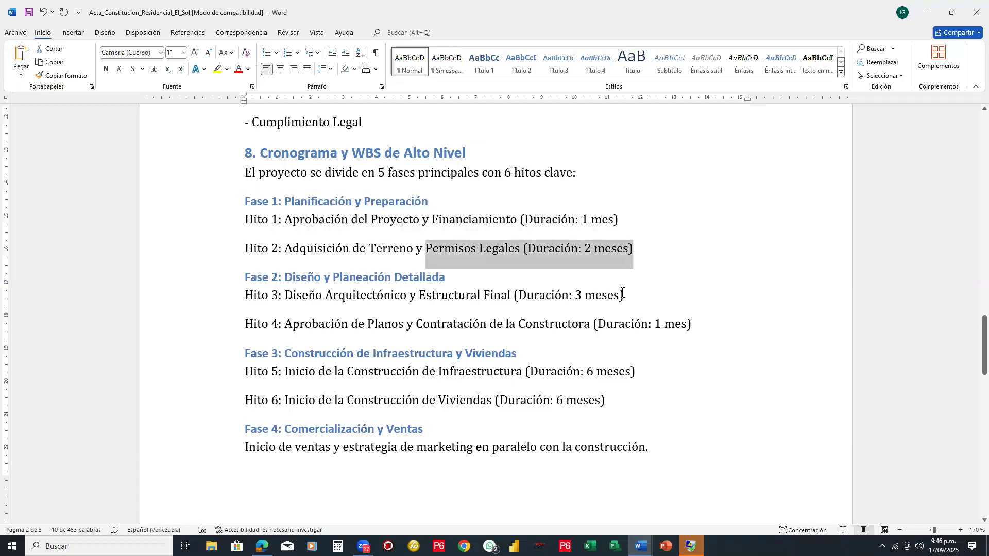
{"action": "left_click", "coordinate": [225, 298]}
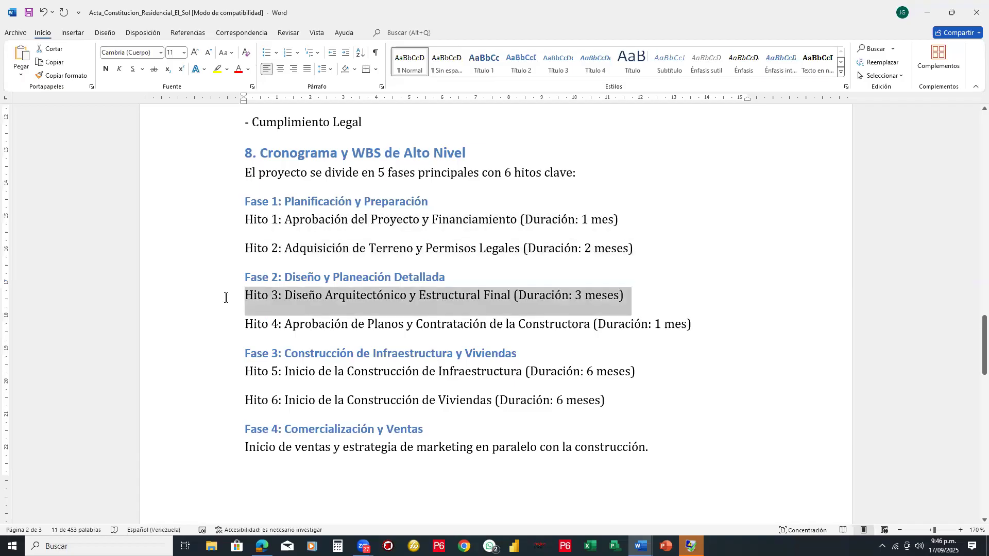
{"action": "left_click", "coordinate": [714, 338]}
- Review the remaining phases through Fase 5 and section 9, Aprobación del Proyecto, and return to section 5, Requisitos y Restricciones
{"action": "scroll", "coordinate": [714, 337], "scroll_direction": "down", "scroll_amount": 1}
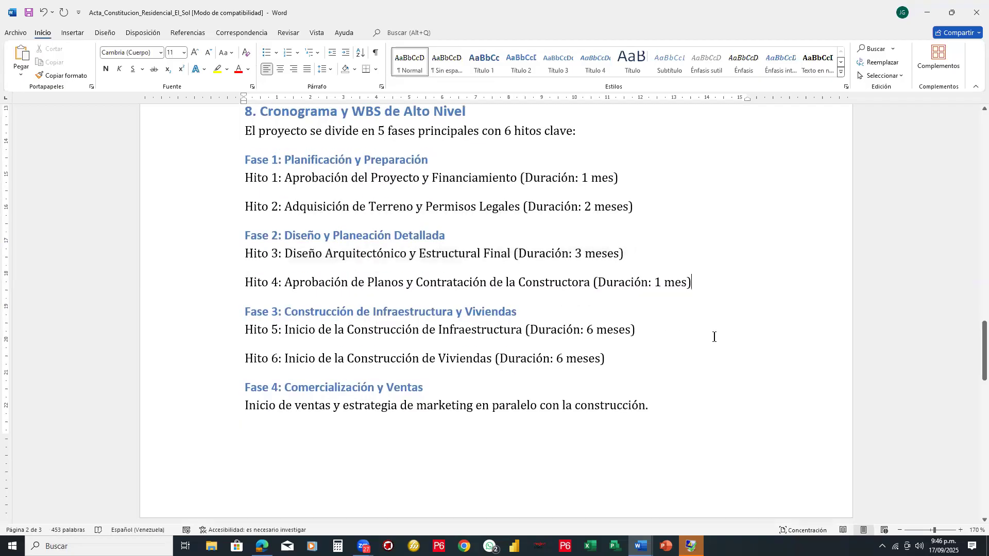
{"action": "scroll", "coordinate": [579, 309], "scroll_direction": "down", "scroll_amount": 1}
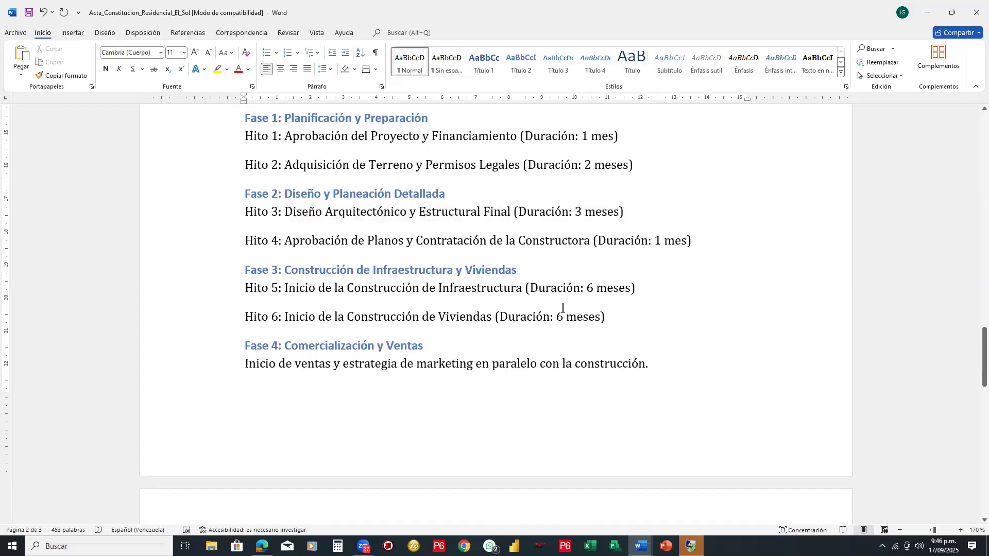
{"action": "scroll", "coordinate": [562, 308], "scroll_direction": "down", "scroll_amount": 2}
{"action": "scroll", "coordinate": [563, 308], "scroll_direction": "down", "scroll_amount": 5}
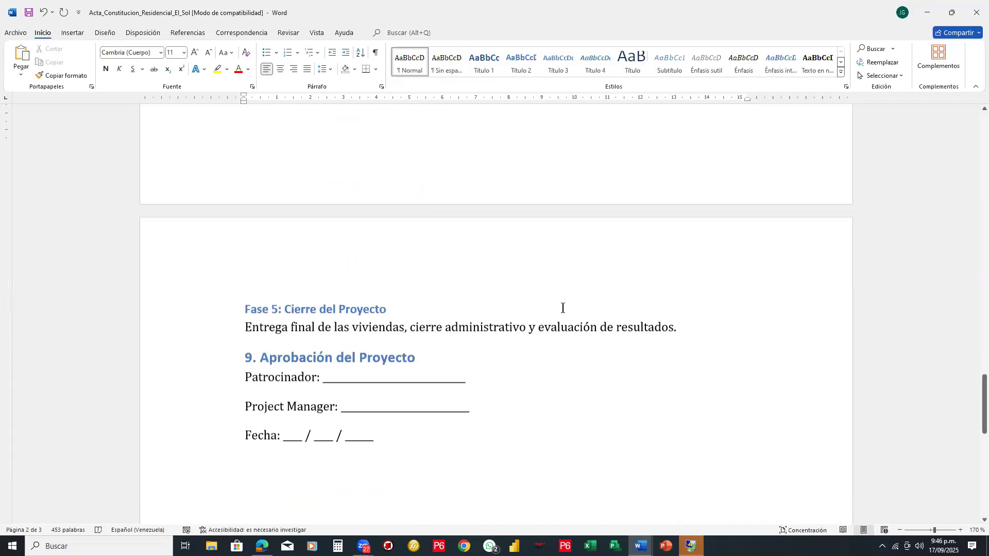
{"action": "scroll", "coordinate": [342, 278], "scroll_direction": "down", "scroll_amount": 1}
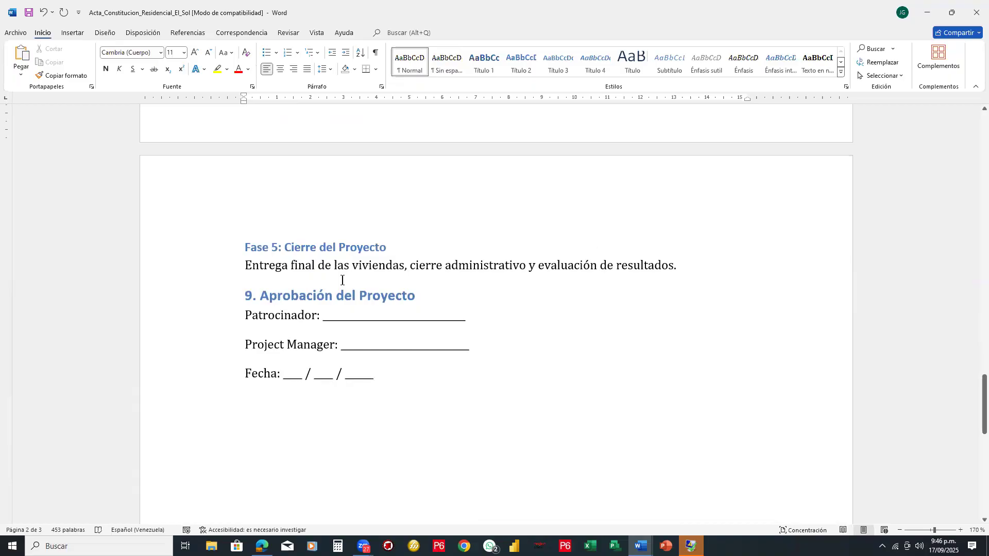
{"action": "scroll", "coordinate": [342, 280], "scroll_direction": "up", "scroll_amount": 7}
{"action": "scroll", "coordinate": [342, 280], "scroll_direction": "up", "scroll_amount": 2}
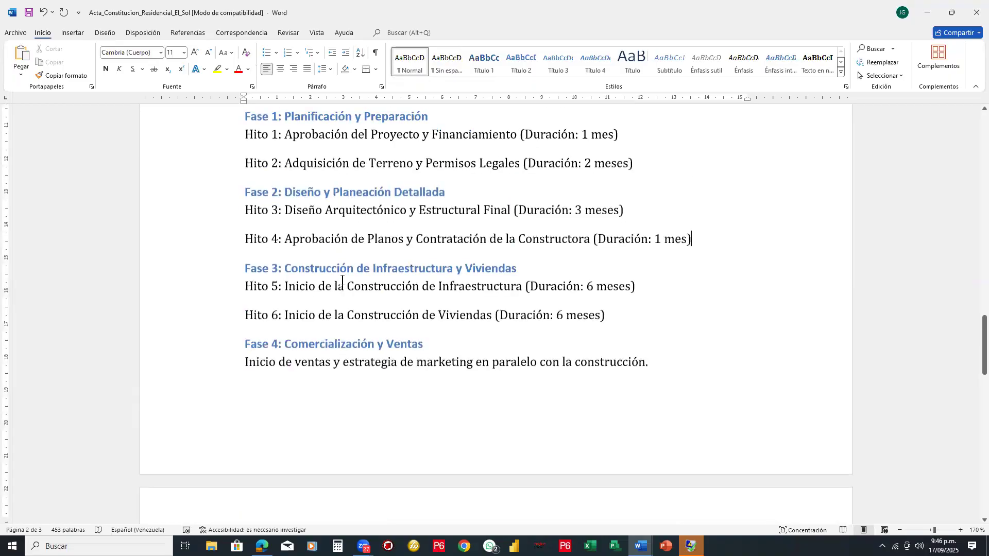
{"action": "scroll", "coordinate": [342, 281], "scroll_direction": "up", "scroll_amount": 13}
{"action": "scroll", "coordinate": [342, 281], "scroll_direction": "up", "scroll_amount": 1}
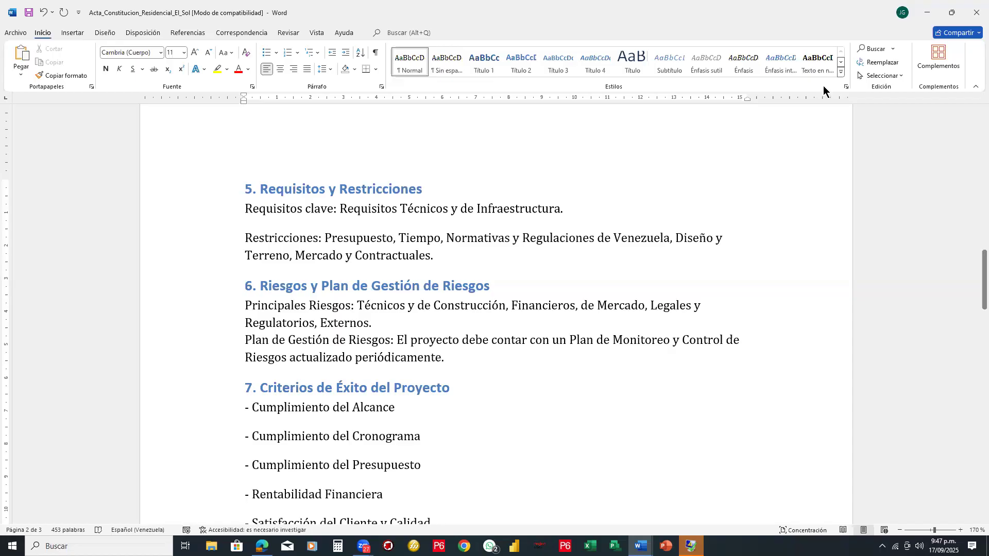
- Draw a red bracket beside sections 5 to 7 with an arrow leading to a red box, and clear the annotations
{"action": "left_click", "coordinate": [547, 135]}
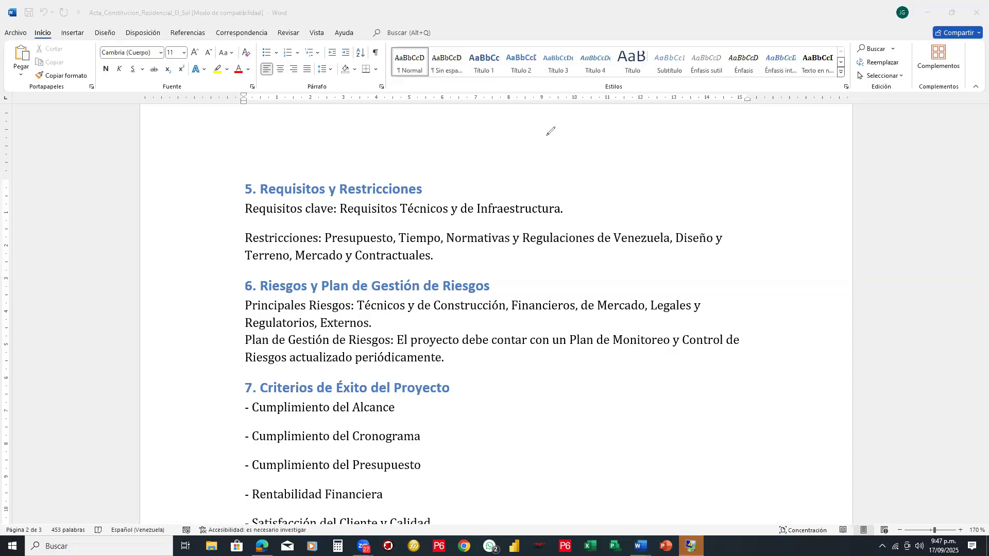
{"action": "left_click_drag", "start_coordinate": [546, 136], "coordinate": [642, 314]}
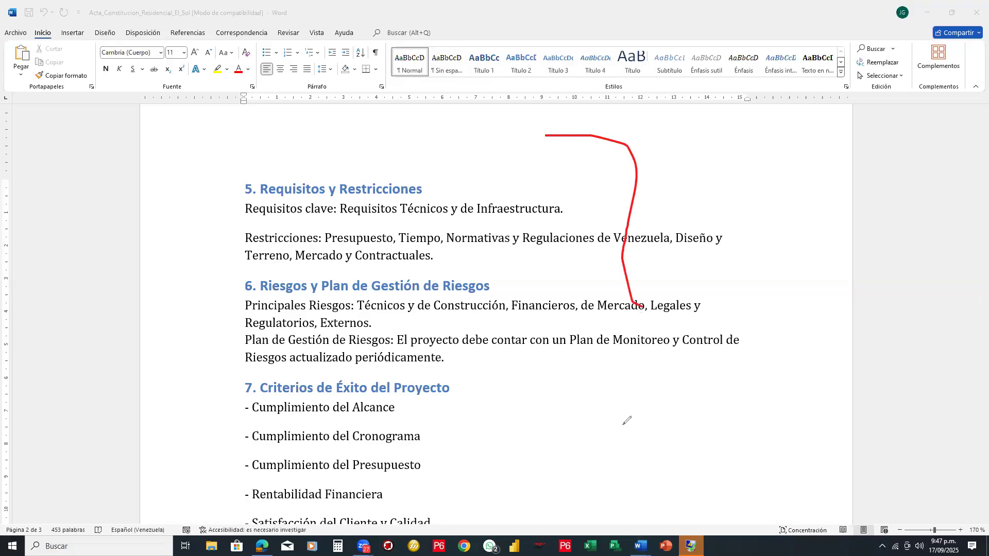
{"action": "mouse_move", "coordinate": [622, 480]}
{"action": "left_mouse_down"}
{"action": "mouse_move", "coordinate": [620, 525]}
{"action": "mouse_move", "coordinate": [563, 534]}
{"action": "left_mouse_up"}
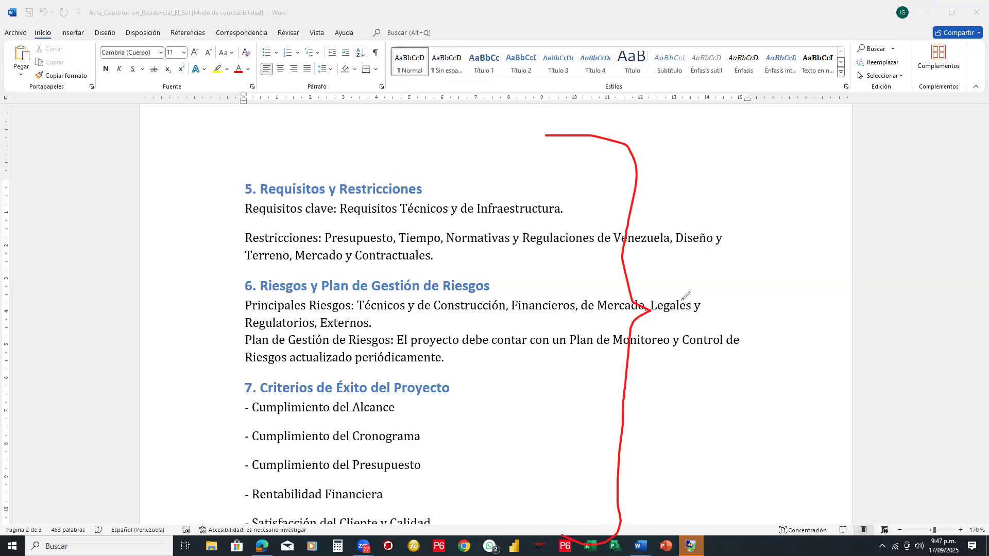
{"action": "mouse_move", "coordinate": [664, 311]}
{"action": "left_mouse_down"}
{"action": "mouse_move", "coordinate": [781, 313]}
{"action": "mouse_move", "coordinate": [783, 336]}
{"action": "left_mouse_up"}
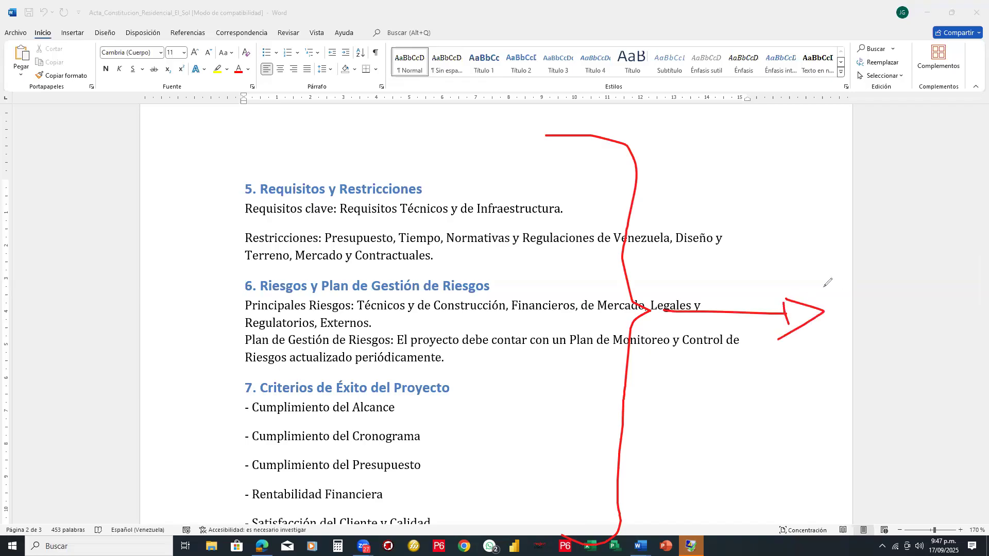
{"action": "left_click_drag", "start_coordinate": [826, 278], "coordinate": [921, 354]}
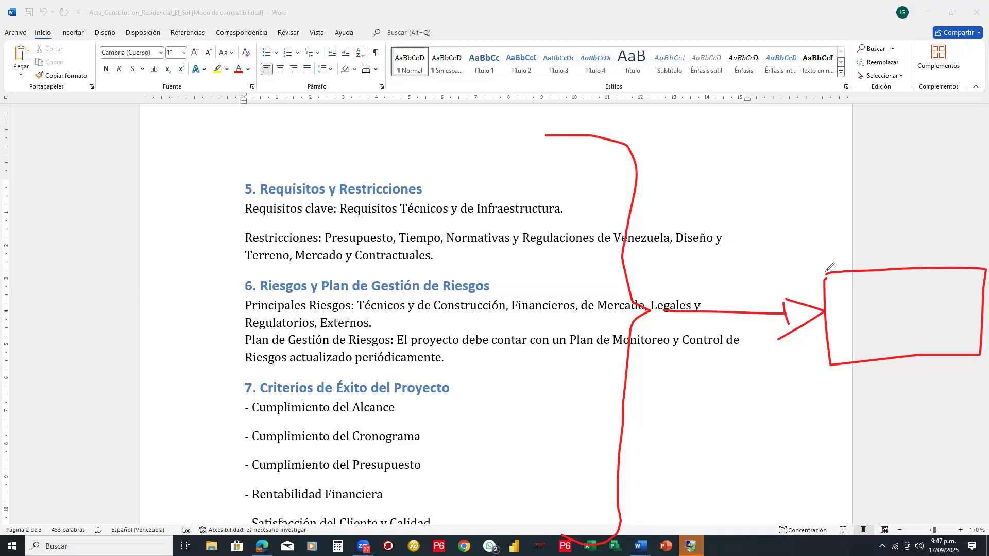
{"action": "right_click", "coordinate": [800, 322]}
{"action": "left_click_drag", "start_coordinate": [800, 322], "coordinate": [818, 335]}
{"action": "left_click_drag", "start_coordinate": [810, 286], "coordinate": [824, 303]}
{"action": "mouse_move", "coordinate": [630, 283]}
{"action": "left_mouse_down"}
{"action": "mouse_move", "coordinate": [645, 297]}
{"action": "mouse_move", "coordinate": [625, 361]}
{"action": "left_mouse_up"}
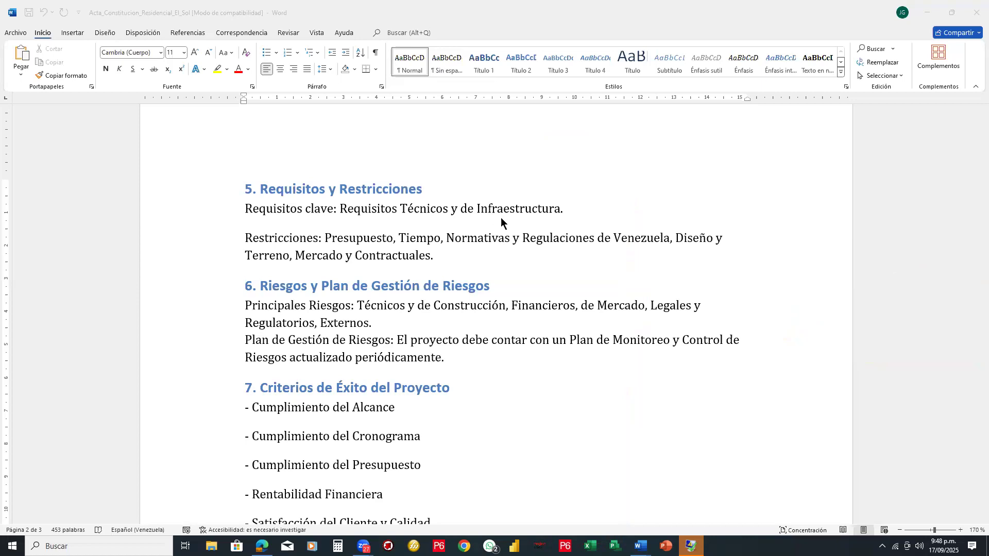
{"action": "left_click", "coordinate": [222, 41]}
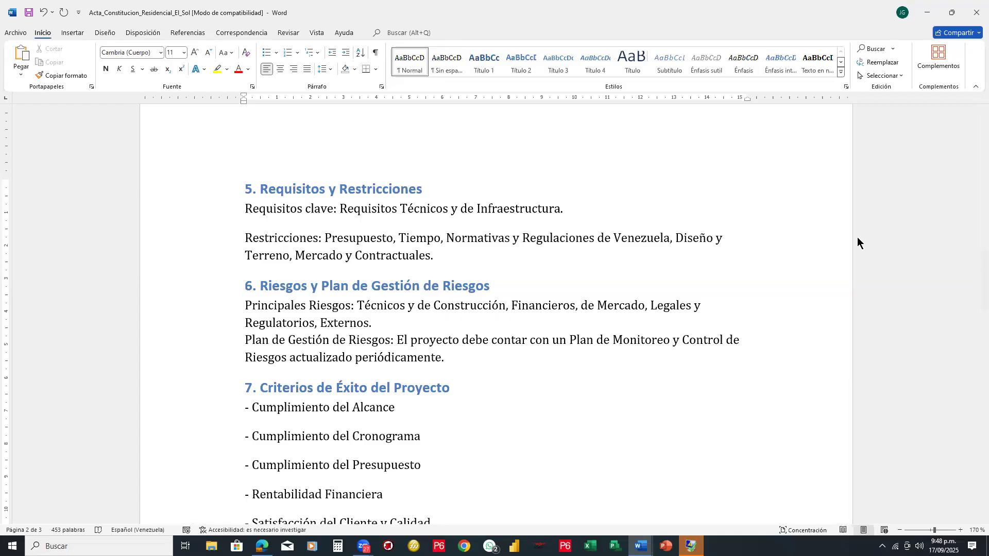
- Close the acta document, saving its changes in the Descargas folder
{"action": "left_click", "coordinate": [716, 211]}
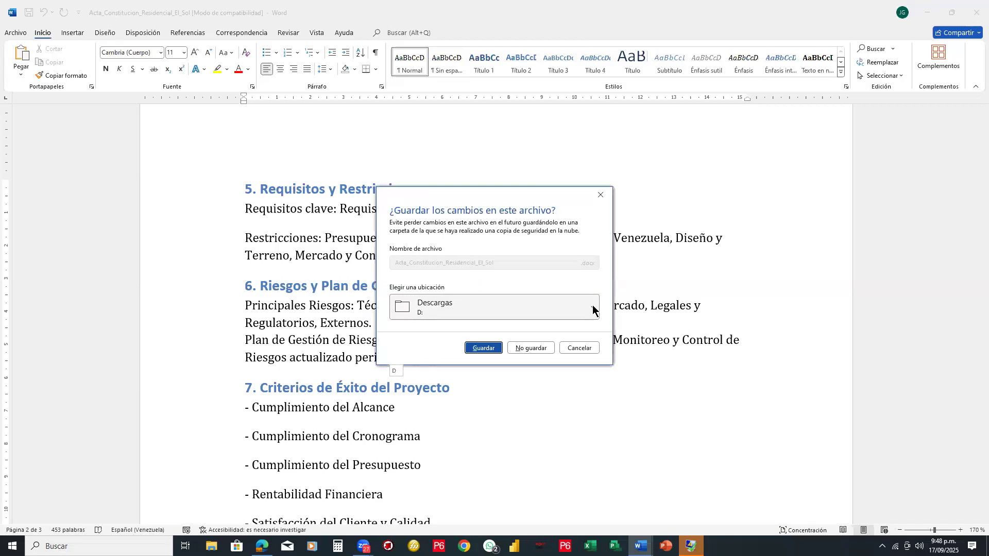
{"action": "left_click", "coordinate": [593, 307]}
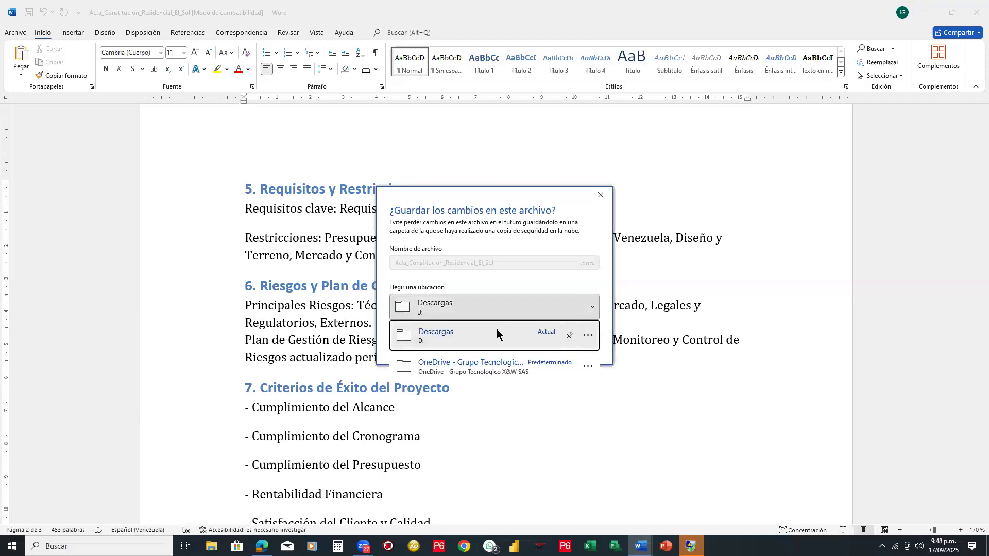
{"action": "left_click", "coordinate": [477, 342]}
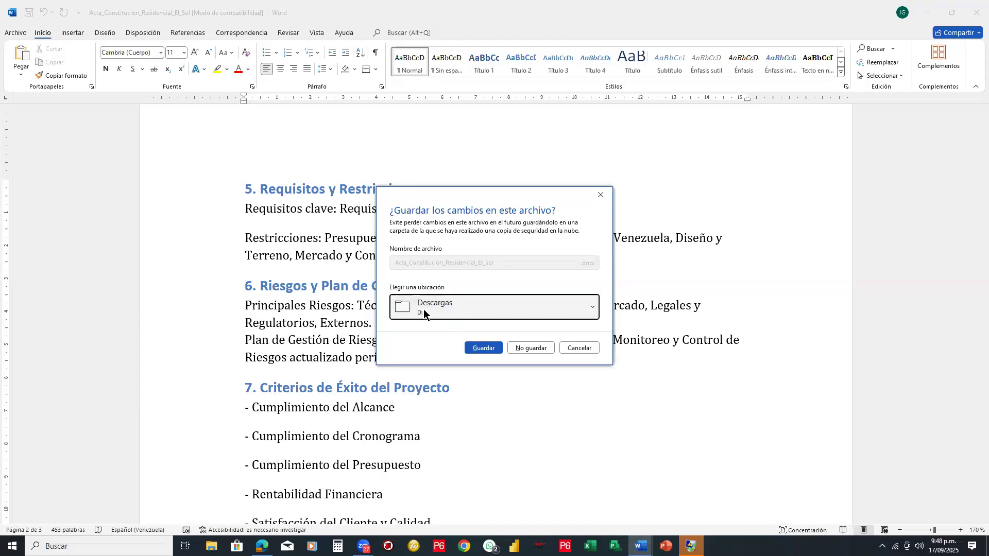
{"action": "left_click", "coordinate": [423, 309]}
{"action": "left_click", "coordinate": [501, 347]}
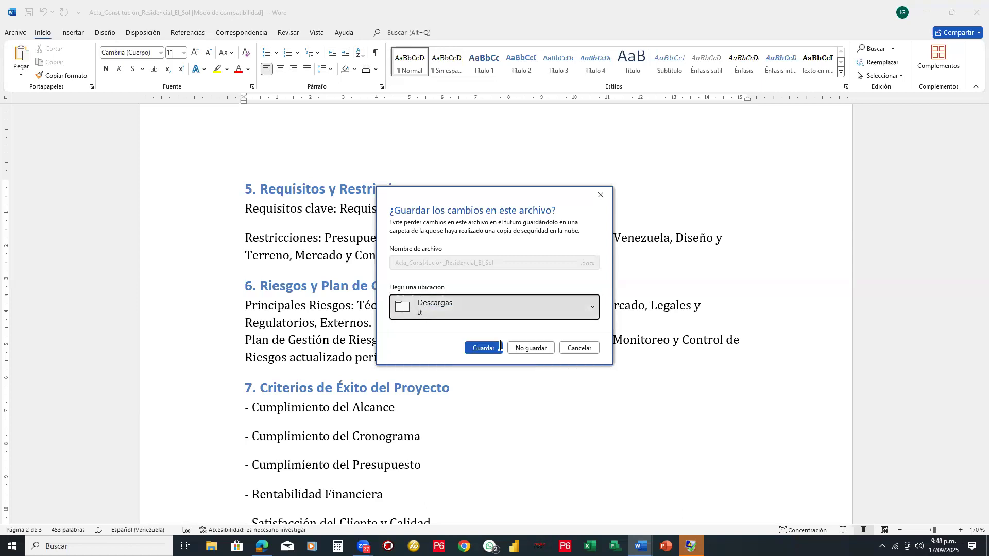
{"action": "left_click", "coordinate": [497, 347]}
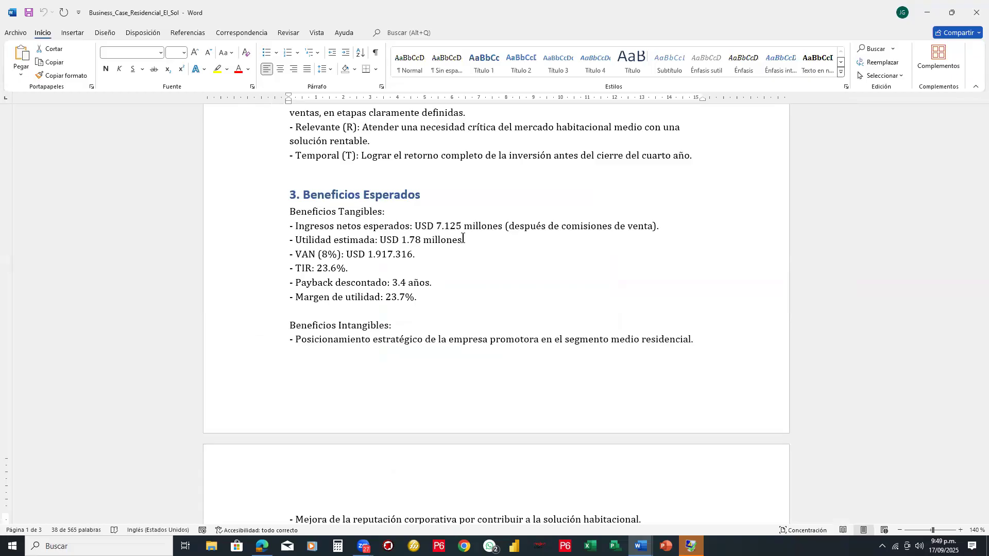
- Open the document "4.- PROMPT PARA LOS OBJETIVOS Y ALCANCES DEL PROYECTO" from the Escritorio folder
{"action": "left_click", "coordinate": [526, 224]}
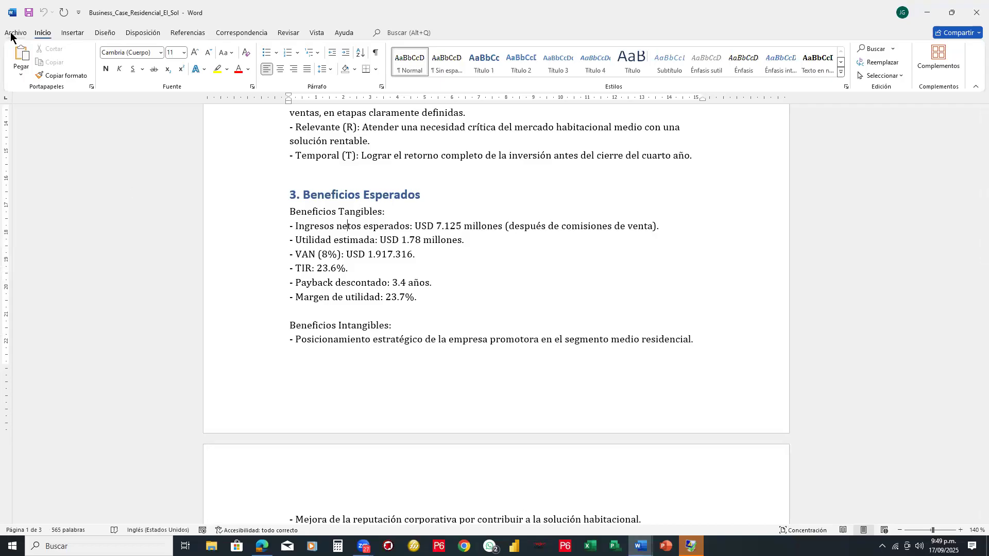
{"action": "key", "text": "alt+a"}
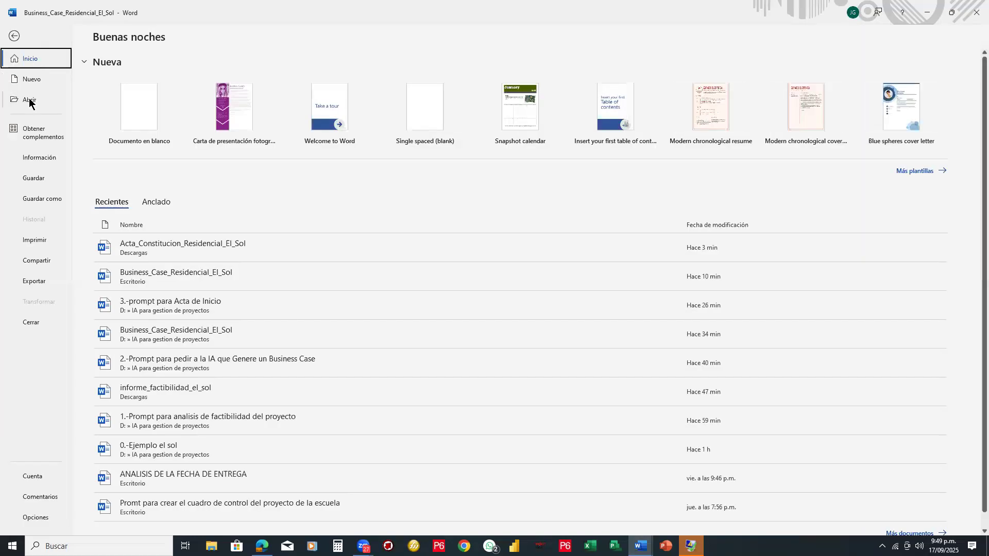
{"action": "left_click", "coordinate": [30, 101]}
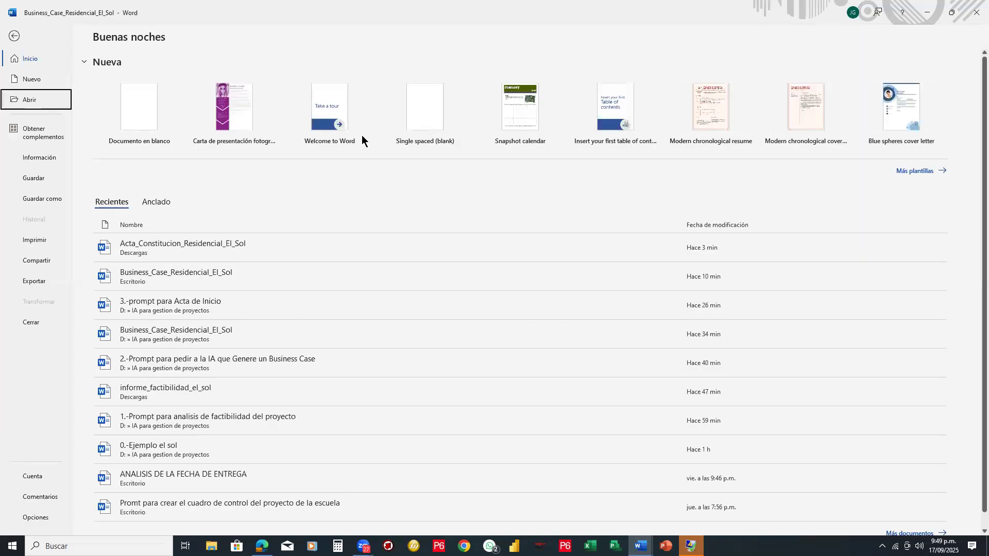
{"action": "left_click", "coordinate": [145, 245]}
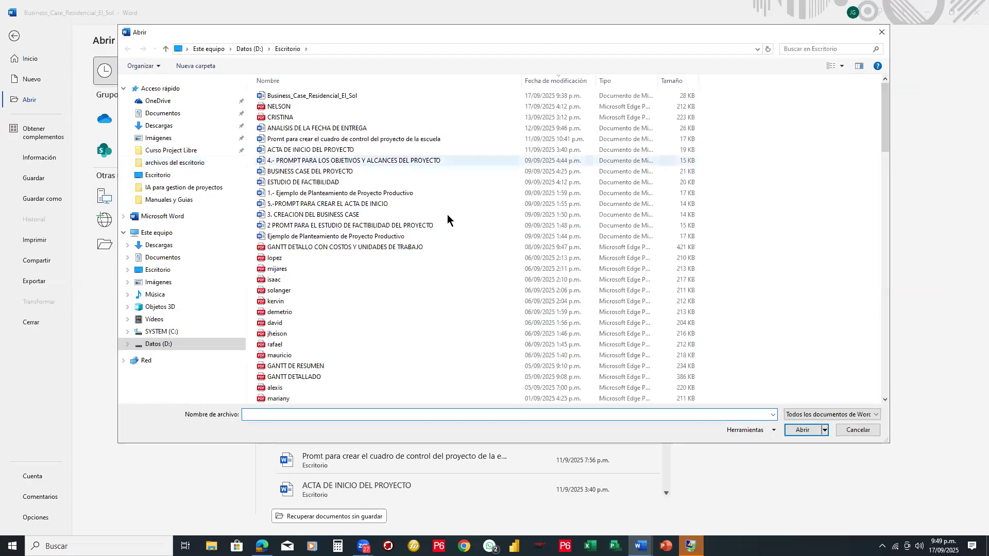
{"action": "left_click", "coordinate": [375, 161]}
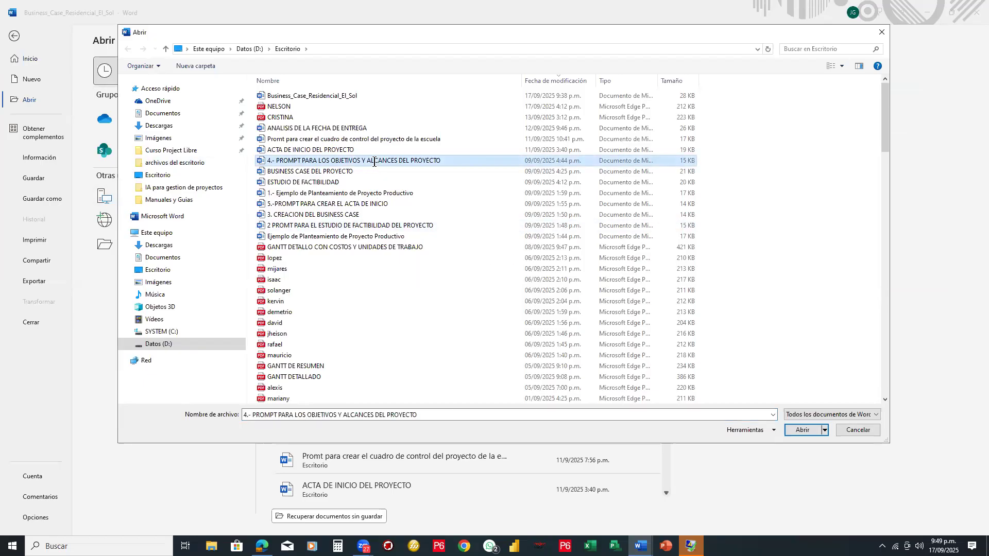
{"action": "key", "text": "Down"}
{"action": "key", "text": "Down"}
{"action": "key", "text": "Down"}
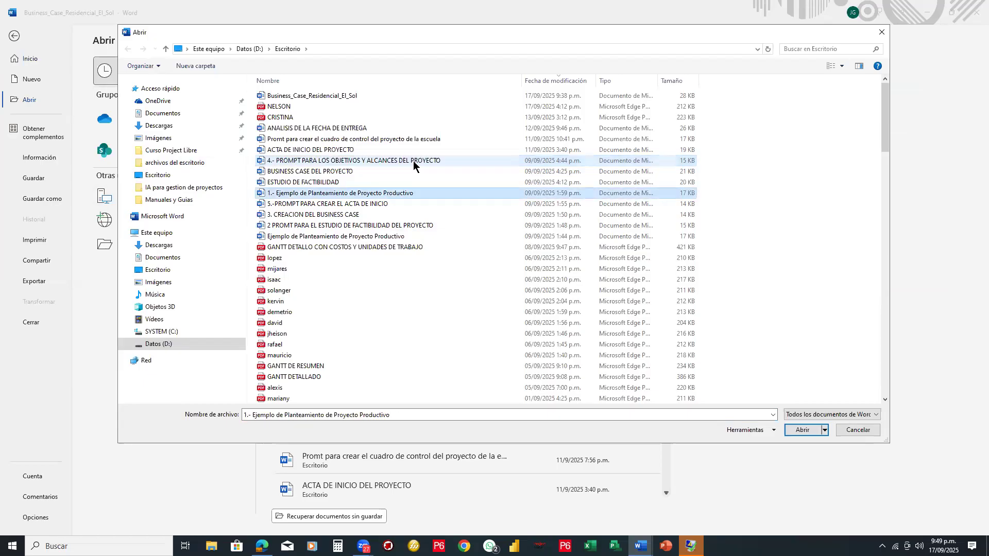
{"action": "left_click", "coordinate": [440, 170]}
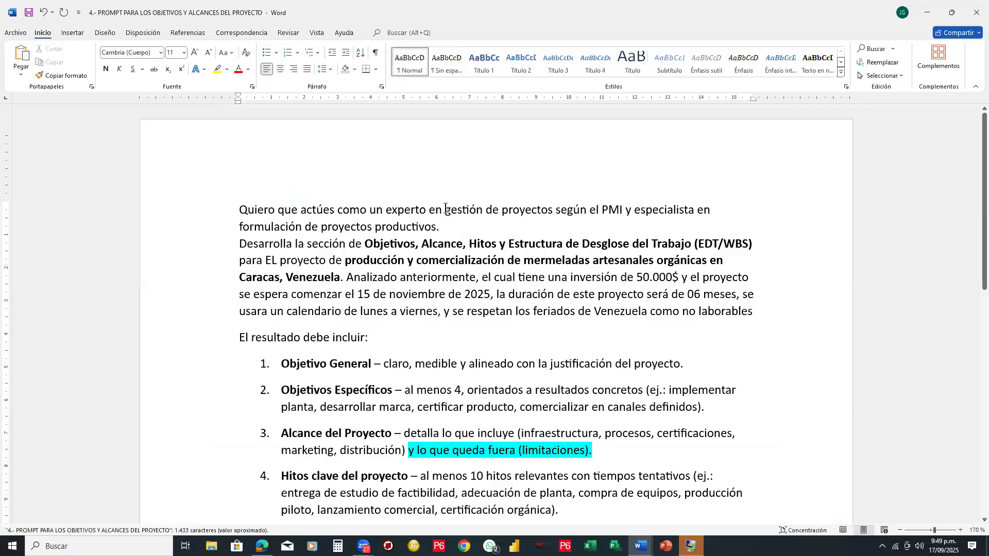
- Skim the prompt's project description and its five required results, and close the document
{"action": "scroll", "coordinate": [445, 208], "scroll_direction": "down", "scroll_amount": 3}
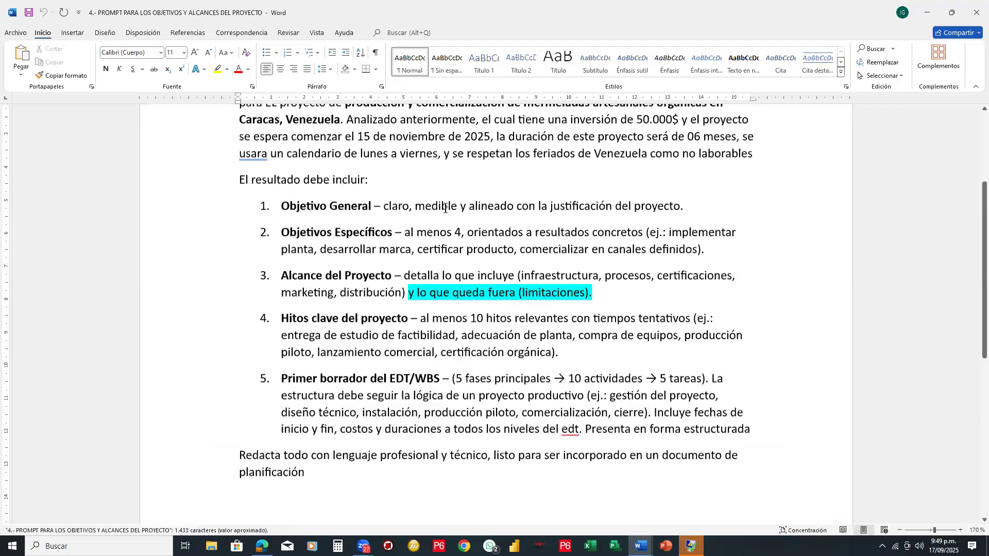
{"action": "scroll", "coordinate": [445, 208], "scroll_direction": "down", "scroll_amount": 1}
{"action": "scroll", "coordinate": [445, 209], "scroll_direction": "down", "scroll_amount": 2}
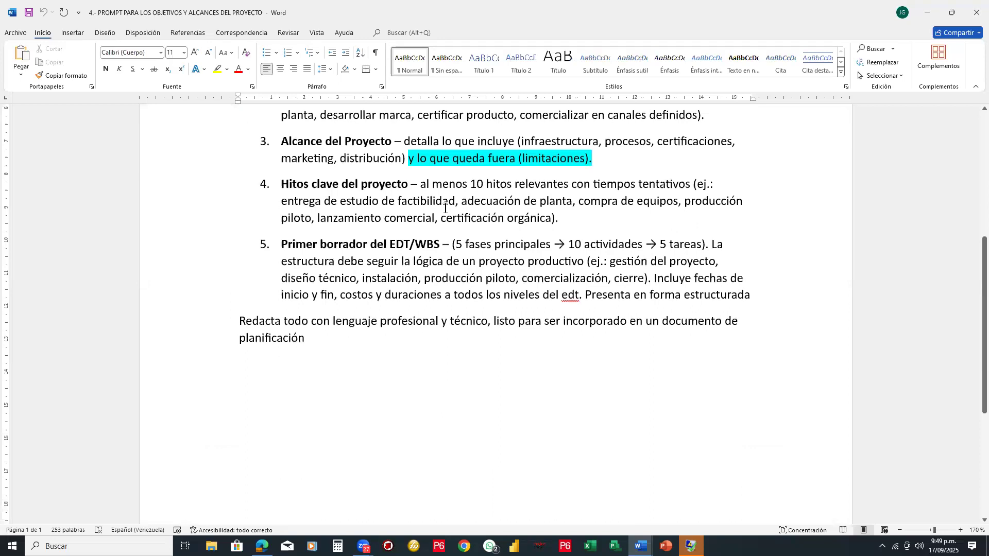
{"action": "scroll", "coordinate": [447, 206], "scroll_direction": "up", "scroll_amount": 2}
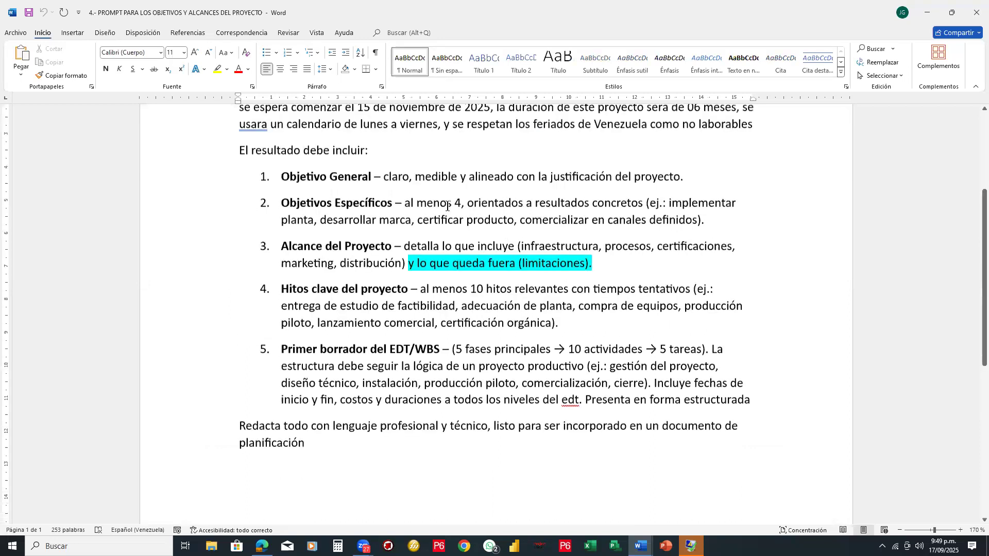
{"action": "scroll", "coordinate": [447, 206], "scroll_direction": "up", "scroll_amount": 1}
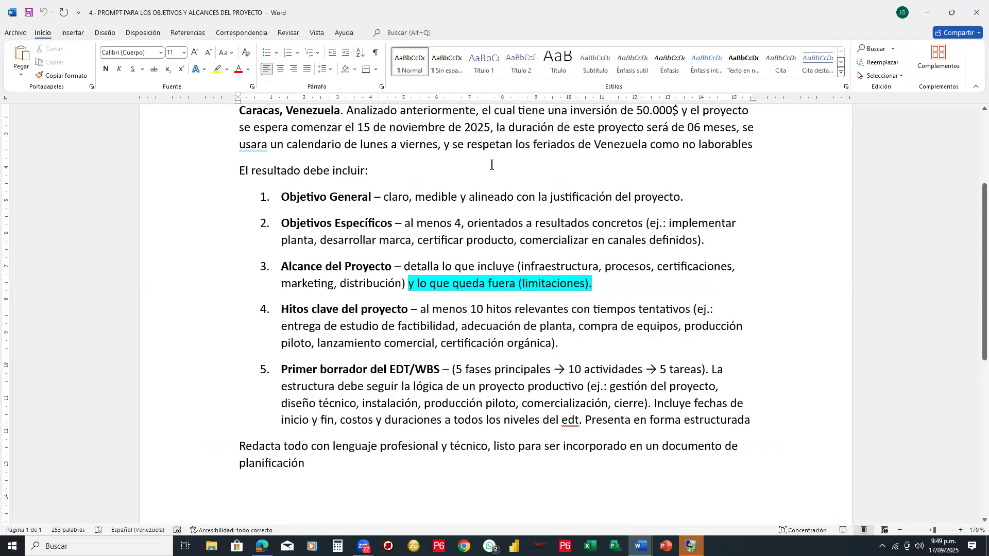
{"action": "scroll", "coordinate": [310, 145], "scroll_direction": "up", "scroll_amount": 3}
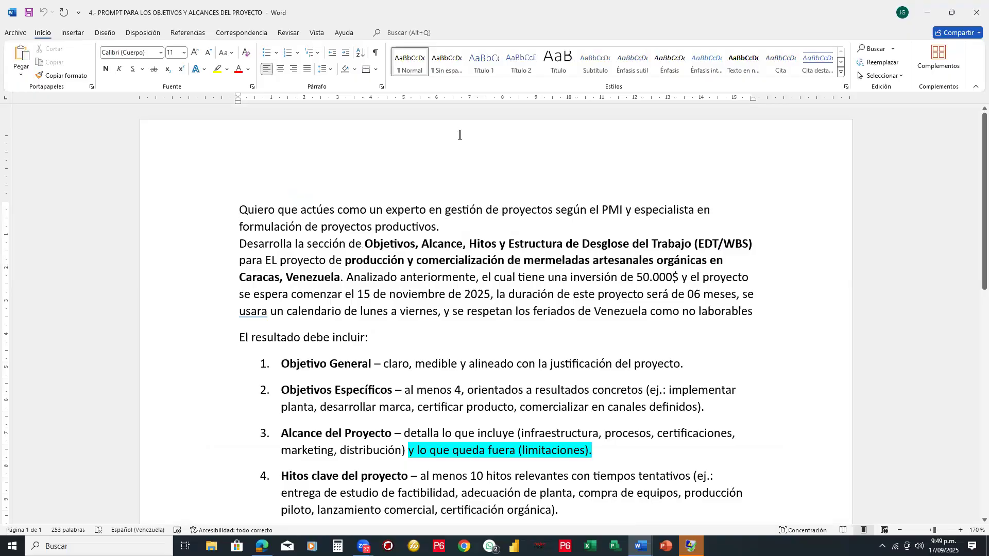
{"action": "left_click", "coordinate": [975, 12]}
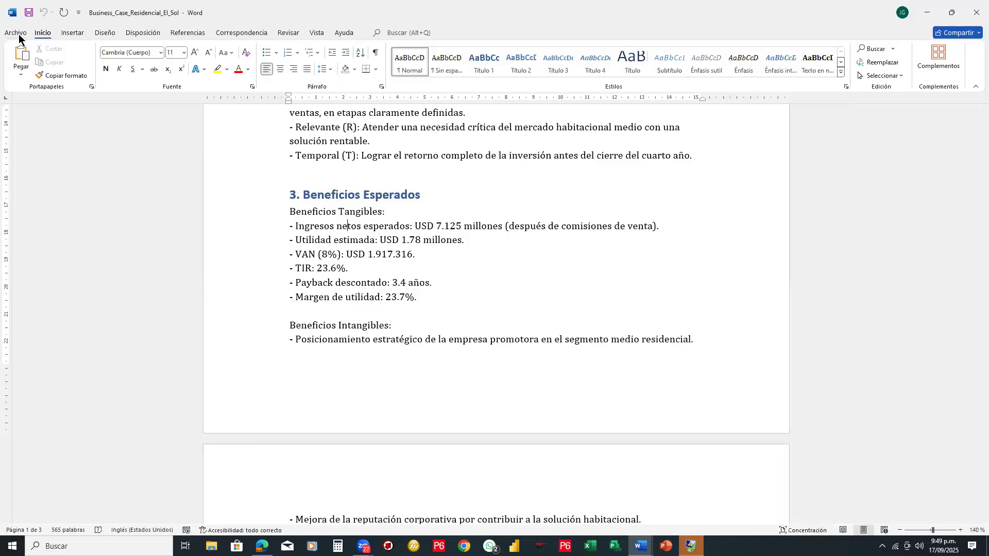
- Open "4.-prompt para establecer los objetivos y alcance del proyecto el sol" from the "IA para gestion de proyectos" folder
{"action": "left_click", "coordinate": [19, 35]}
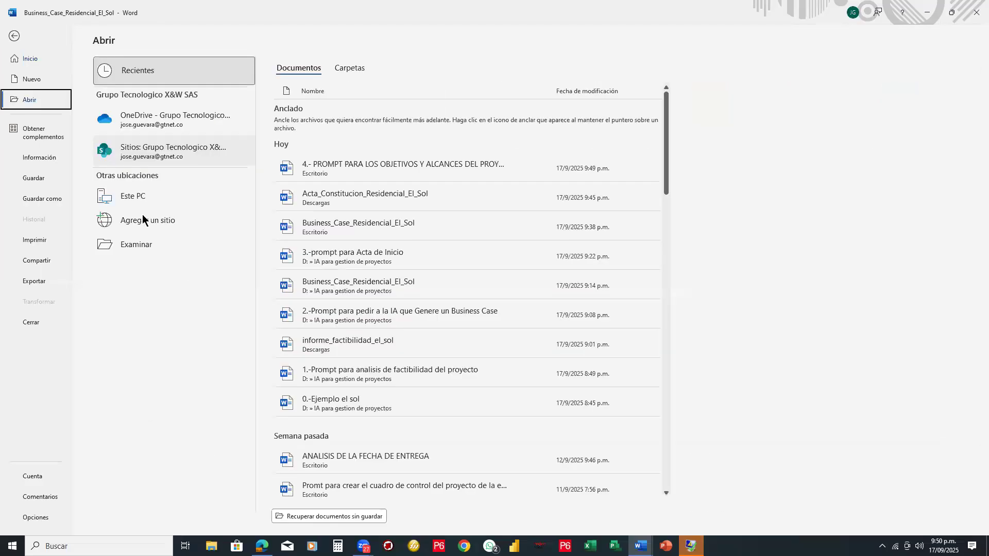
{"action": "left_click", "coordinate": [142, 245]}
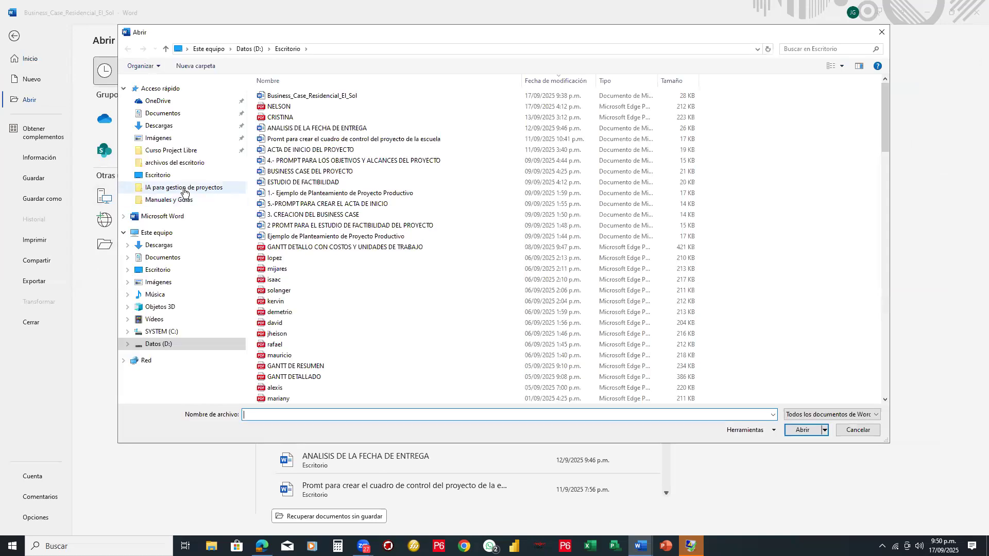
{"action": "left_click", "coordinate": [183, 189]}
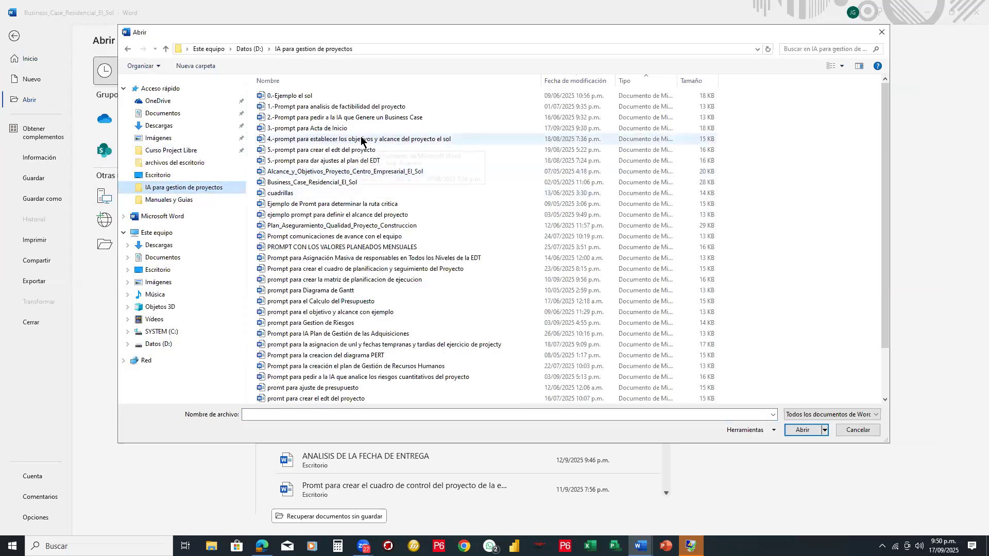
{"action": "left_click", "coordinate": [406, 142]}
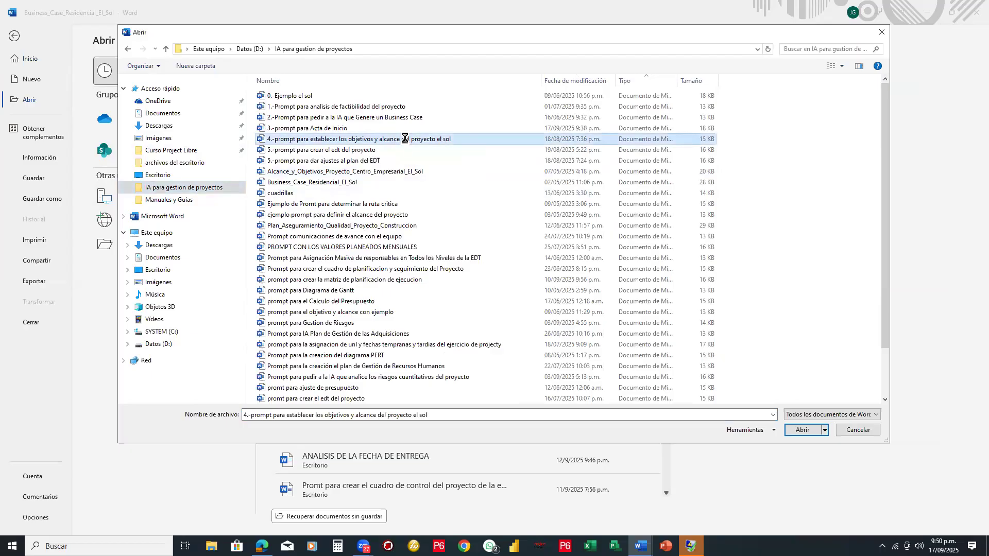
{"action": "double_click", "coordinate": [405, 142]}
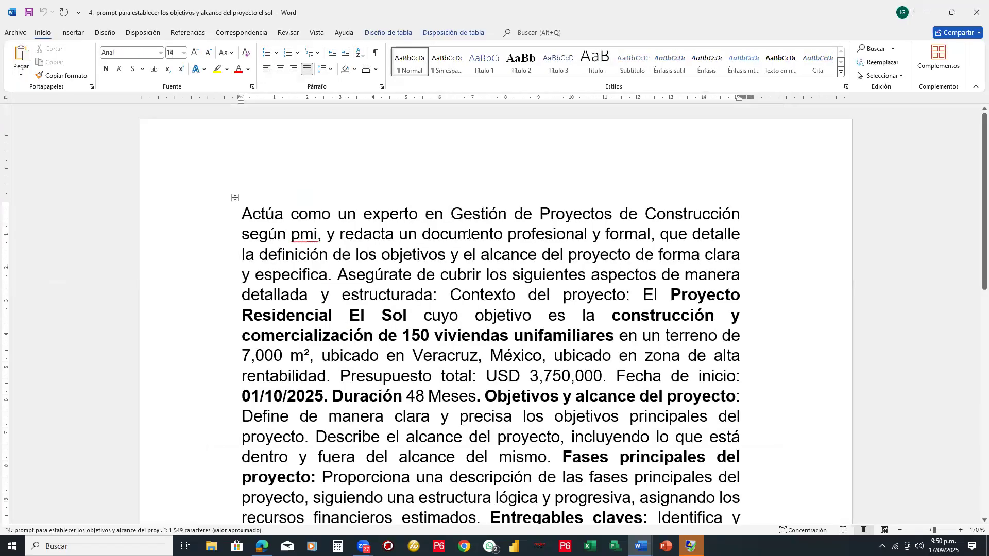
- Look through the prompt and insert a colon after "la definición de" in its opening sentence
{"action": "scroll", "coordinate": [469, 234], "scroll_direction": "down", "scroll_amount": 8}
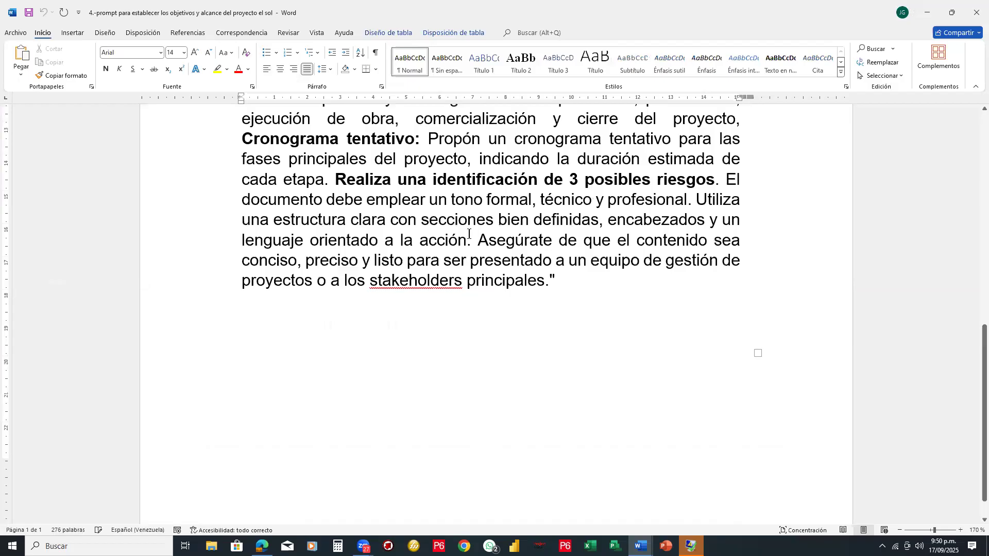
{"action": "scroll", "coordinate": [468, 234], "scroll_direction": "up", "scroll_amount": 2}
{"action": "scroll", "coordinate": [469, 234], "scroll_direction": "up", "scroll_amount": 1}
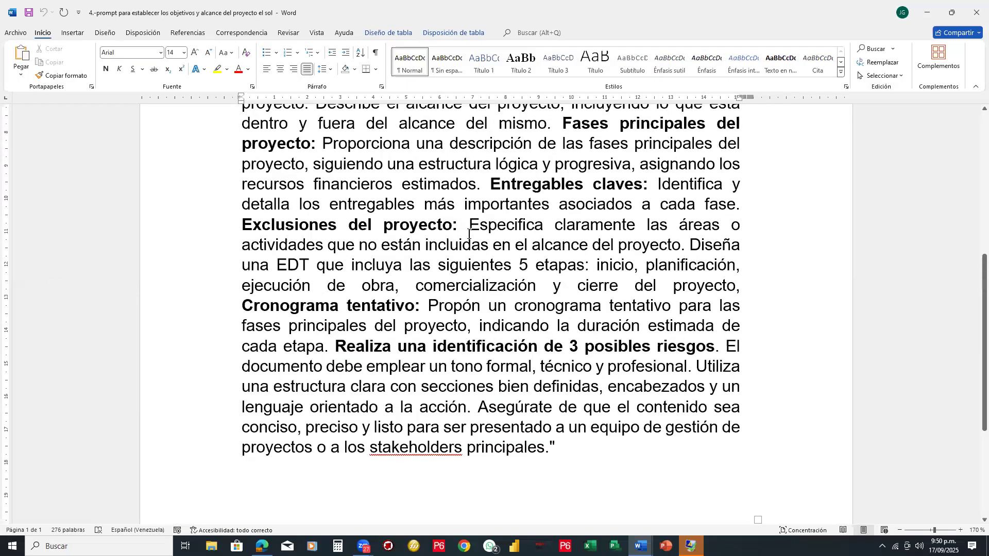
{"action": "scroll", "coordinate": [469, 234], "scroll_direction": "up", "scroll_amount": 2}
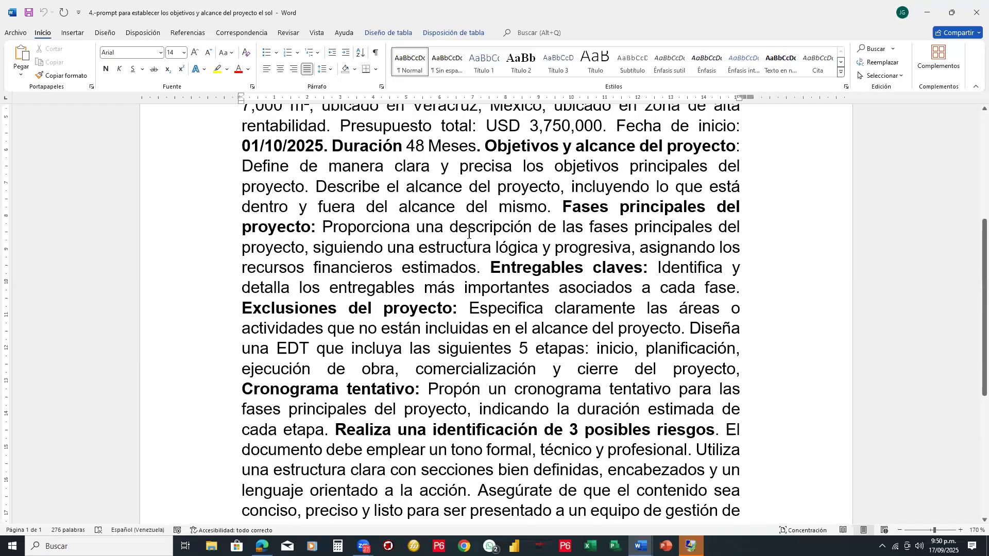
{"action": "scroll", "coordinate": [469, 235], "scroll_direction": "up", "scroll_amount": 6}
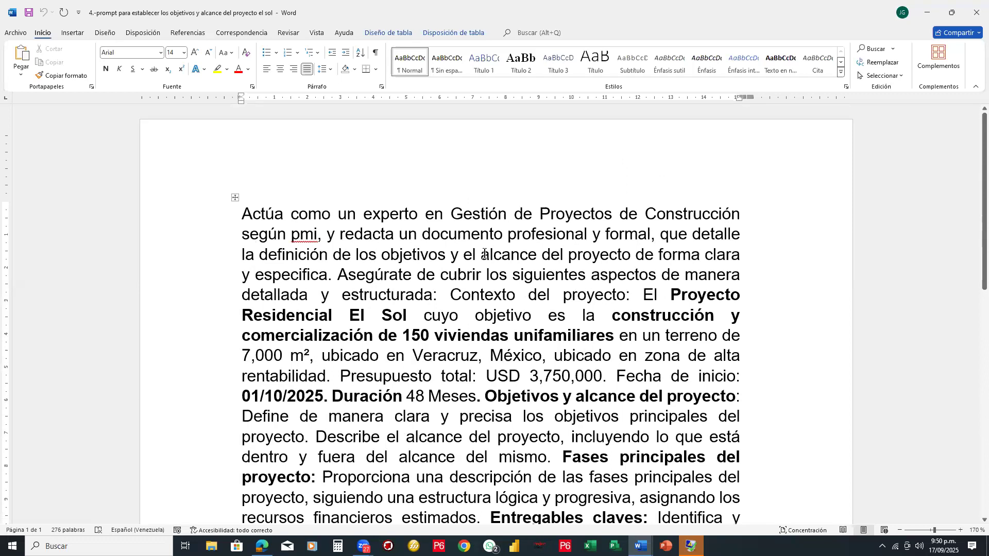
{"action": "left_click", "coordinate": [352, 256]}
{"action": "type", "text": ":"}
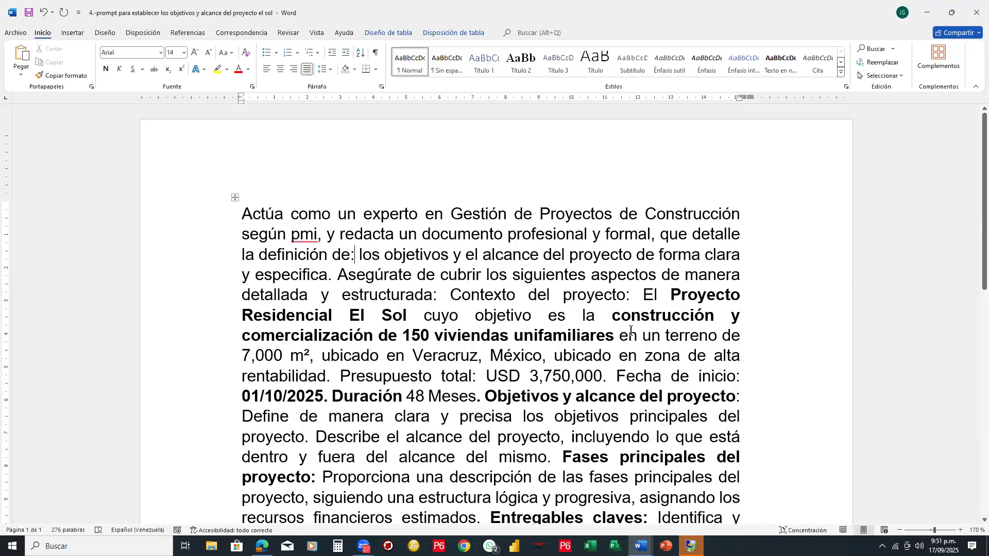
- Replace the project location "Veracruz, México" in the prompt with "Caracas, Venezuela", leaving no space before the following comma
{"action": "scroll", "coordinate": [567, 273], "scroll_direction": "down", "scroll_amount": 1}
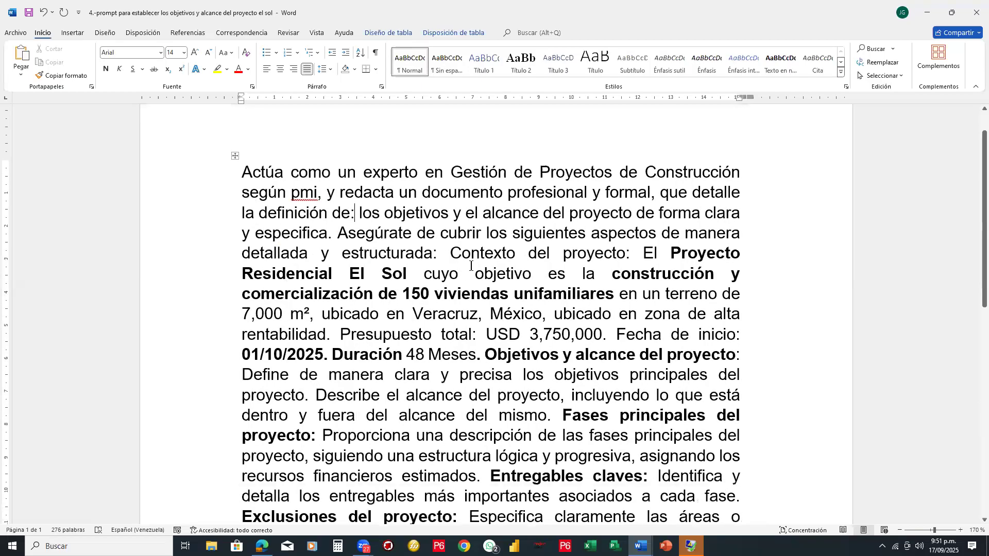
{"action": "left_click_drag", "start_coordinate": [413, 314], "coordinate": [520, 314]}
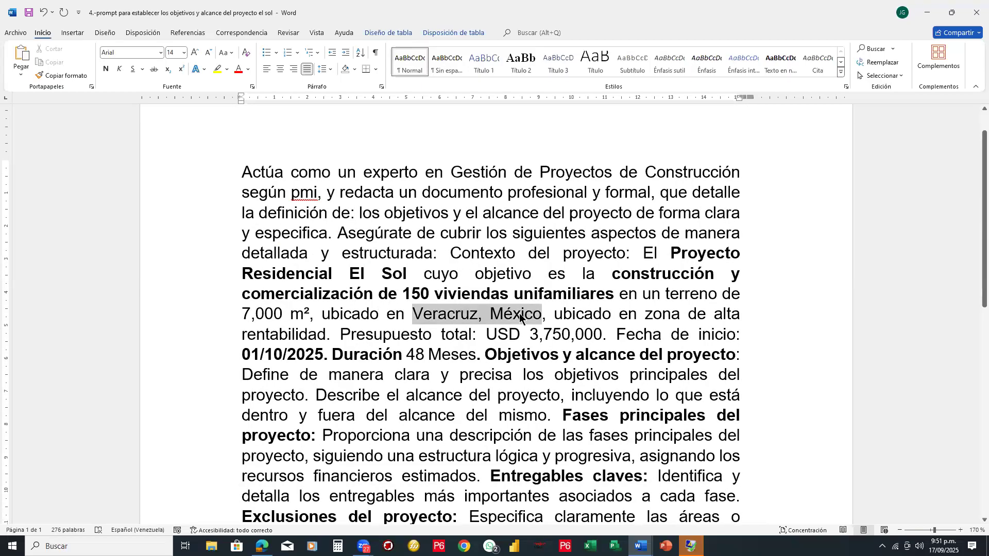
{"action": "key", "text": "Delete"}
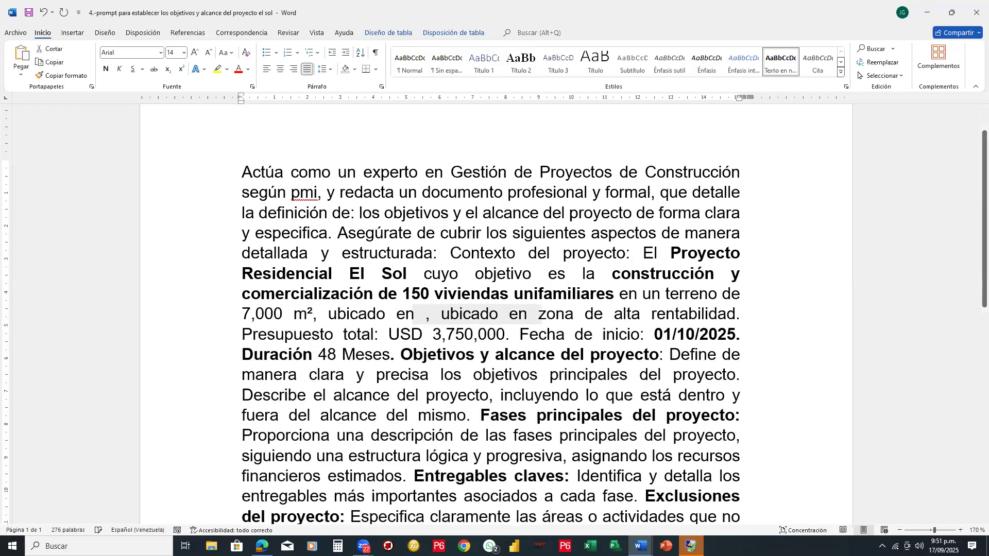
{"action": "left_click", "coordinate": [744, 474]}
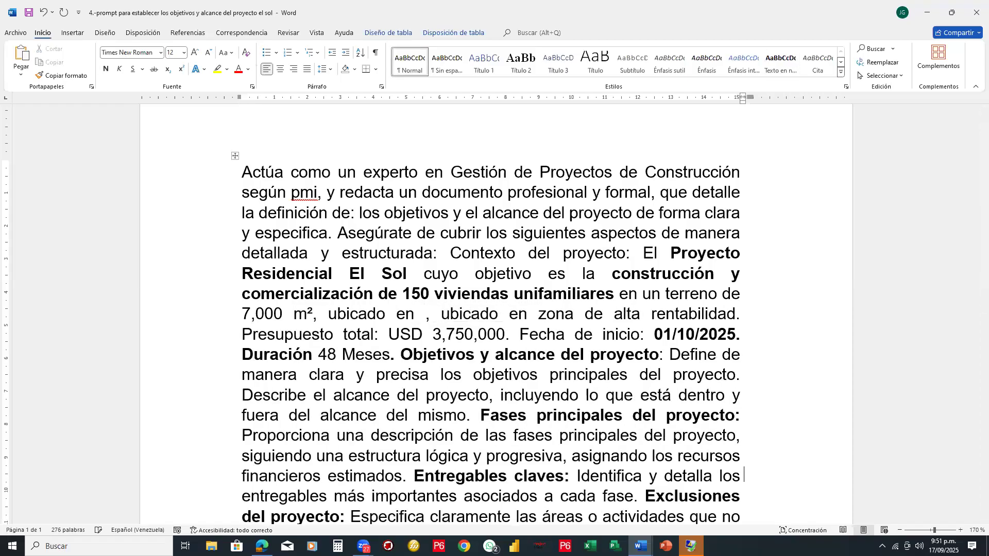
{"action": "key", "text": "ctrl+End"}
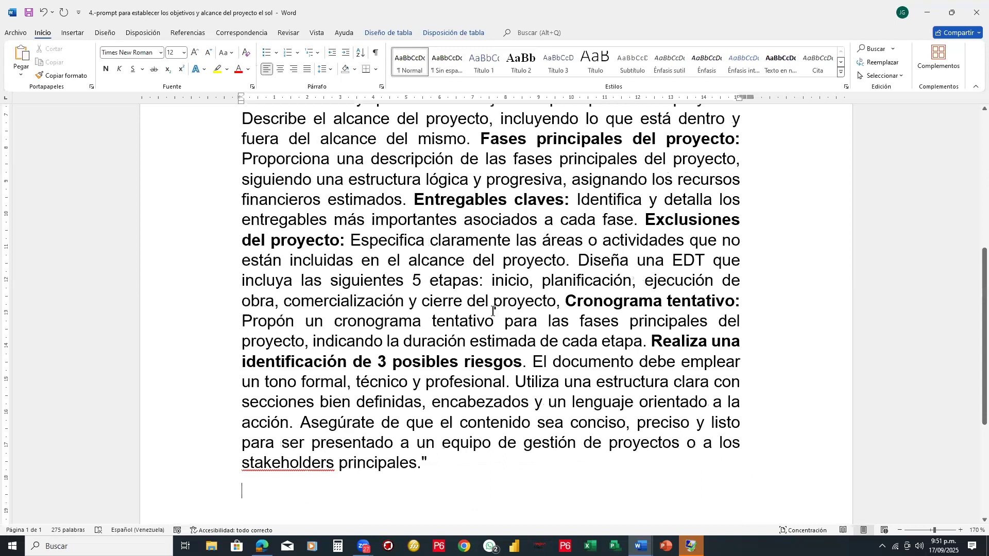
{"action": "scroll", "coordinate": [378, 167], "scroll_direction": "up", "scroll_amount": 2}
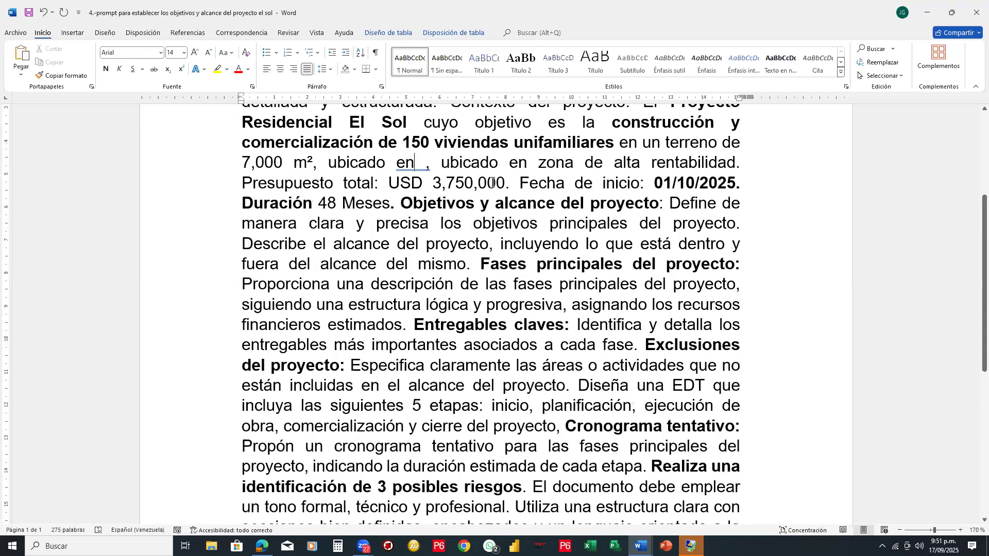
{"action": "type", "text": "cARAC"}
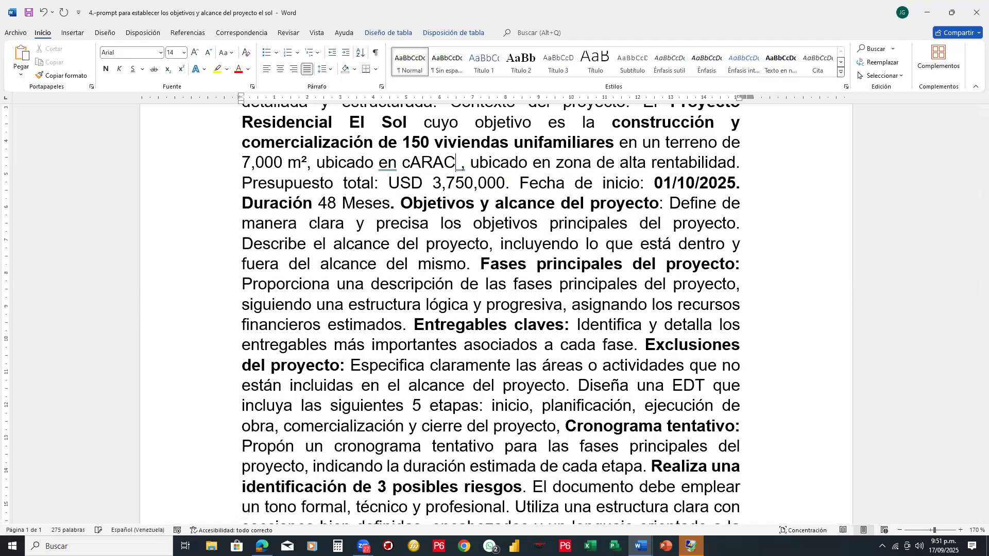
{"action": "key", "text": "ctrl+BackSpace"}
{"action": "type", "text": "Cara"}
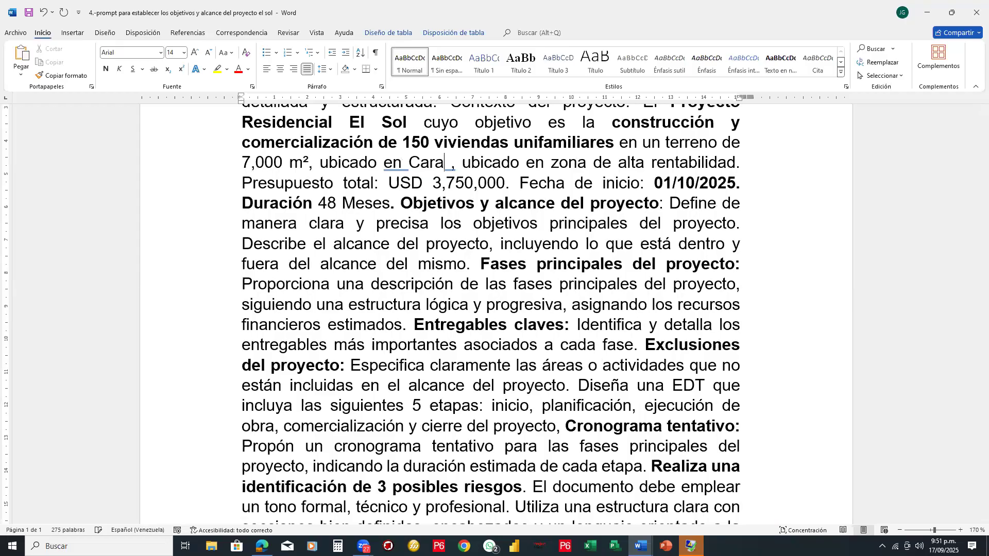
{"action": "type", "text": "cas"}
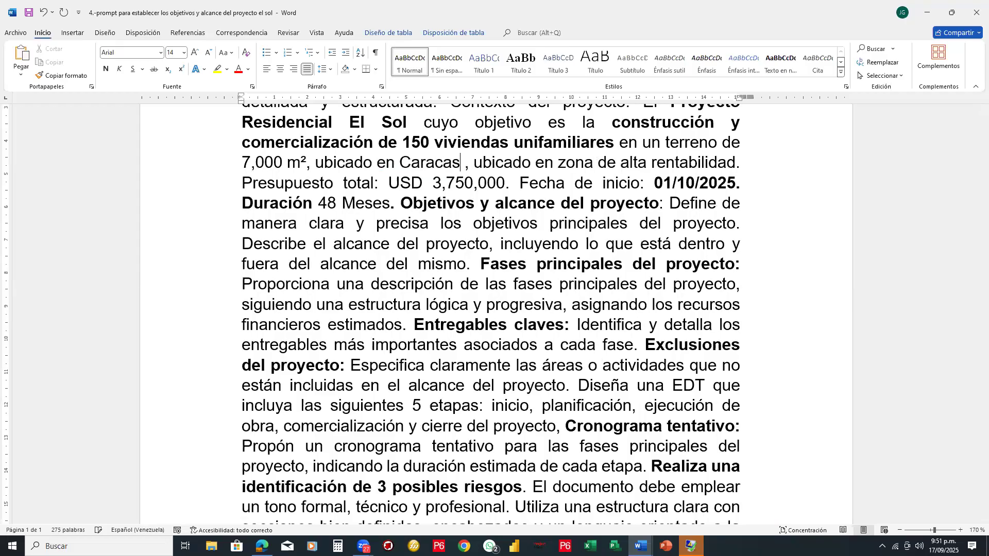
{"action": "type", "text": ", "}
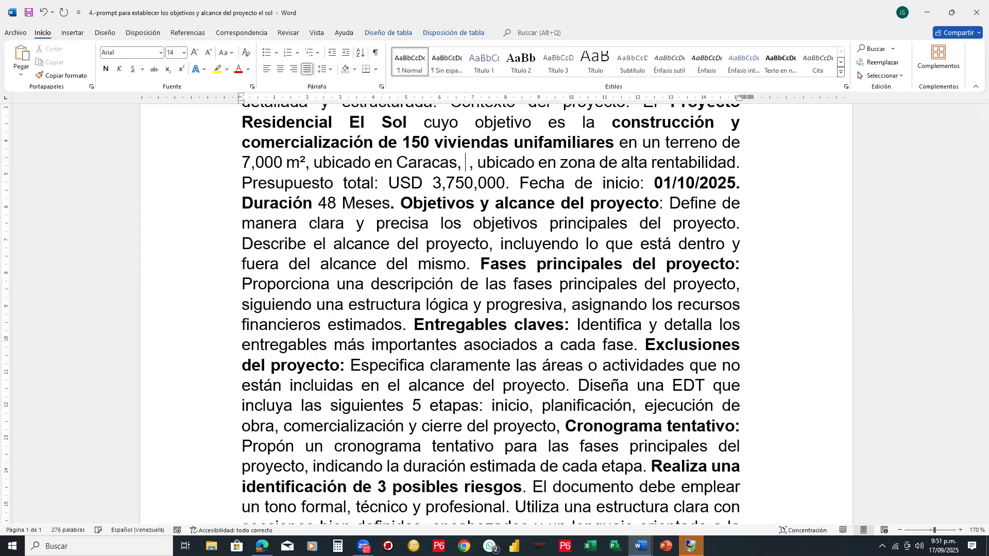
{"action": "type", "text": "Venezuela"}
{"action": "key", "text": "Delete"}
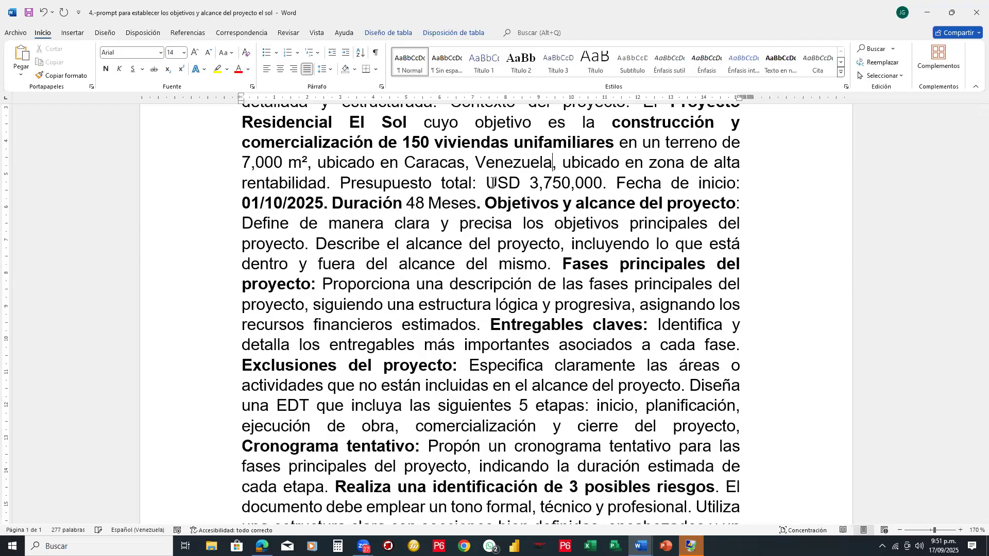
- Change the month in the prompt's project start date so that it reads 01/12/2025
{"action": "left_click", "coordinate": [262, 202]}
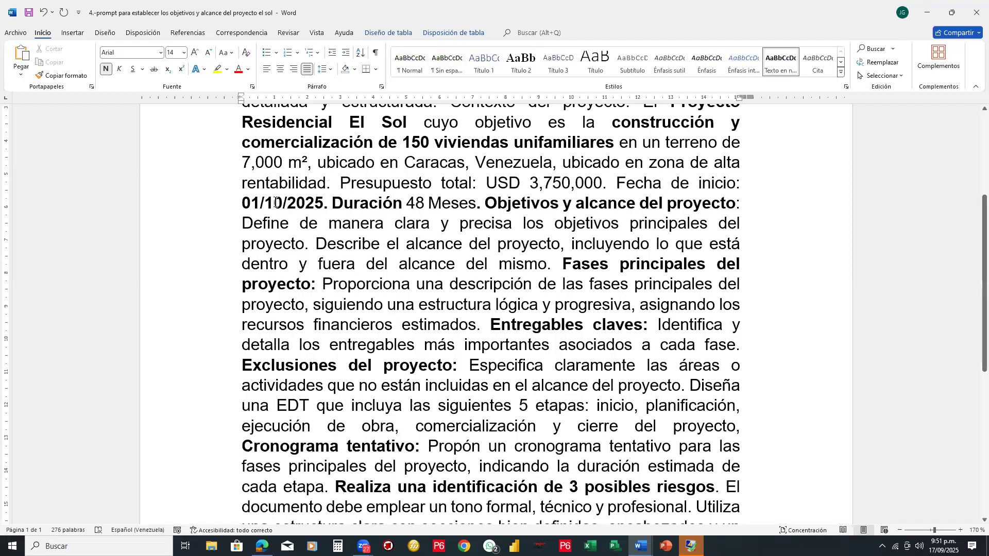
{"action": "key", "text": "Right"}
{"action": "key", "text": "Right"}
{"action": "key", "text": "shift+Right"}
{"action": "type", "text": "2"}
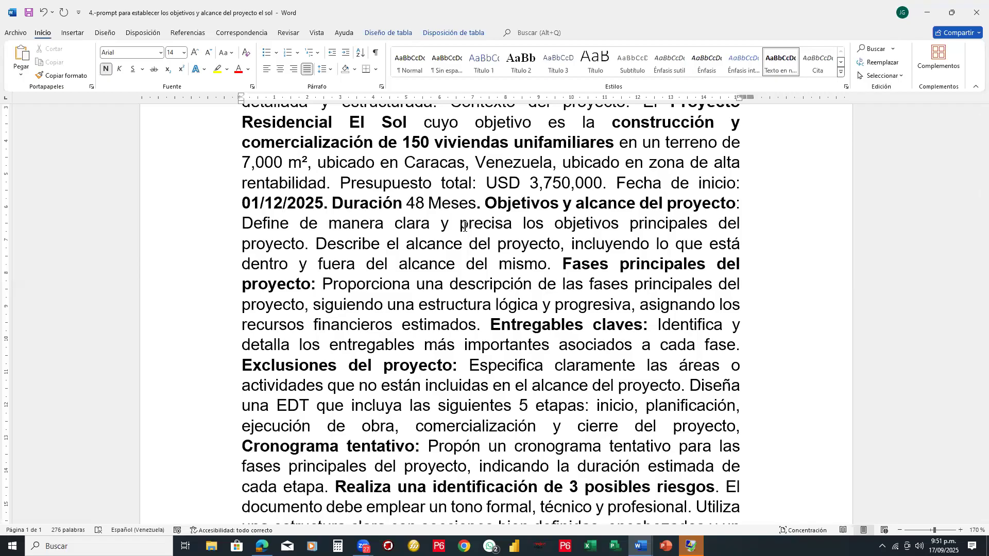
- Review the prompt's objectives and scope instructions, highlighting "incluyendo lo que está dentro y fuera del alcance del mismo", and continue to the project phases
{"action": "key", "text": "Right"}
{"action": "key", "text": "Right"}
{"action": "key", "text": "Right"}
{"action": "key", "text": "Right"}
{"action": "key", "text": "Right"}
{"action": "key", "text": "Right"}
{"action": "key", "text": "Right"}
{"action": "key", "text": "Right"}
{"action": "key", "text": "Right"}
{"action": "key", "text": "Right"}
{"action": "key", "text": "Right"}
{"action": "key", "text": "Right"}
{"action": "key", "text": "Right"}
{"action": "key", "text": "Right"}
{"action": "key", "text": "Right"}
{"action": "key", "text": "Right"}
{"action": "key", "text": "Right"}
{"action": "key", "text": "Right"}
{"action": "key", "text": "Right"}
{"action": "key", "text": "Right"}
{"action": "key", "text": "Right"}
{"action": "key", "text": "Down"}
{"action": "key", "text": "Right"}
{"action": "key", "text": "Right"}
{"action": "key", "text": "Right"}
{"action": "key", "text": "Right"}
{"action": "key", "text": "Right"}
{"action": "key", "text": "Right"}
{"action": "key", "text": "Right"}
{"action": "key", "text": "Right"}
{"action": "key", "text": "Right"}
{"action": "key", "text": "Right"}
{"action": "key", "text": "Right"}
{"action": "key", "text": "Right"}
{"action": "key", "text": "Right"}
{"action": "key", "text": "Right"}
{"action": "key", "text": "Right"}
{"action": "key", "text": "Right"}
{"action": "key", "text": "Right"}
{"action": "key", "text": "Right"}
{"action": "key", "text": "Right"}
{"action": "key", "text": "Right"}
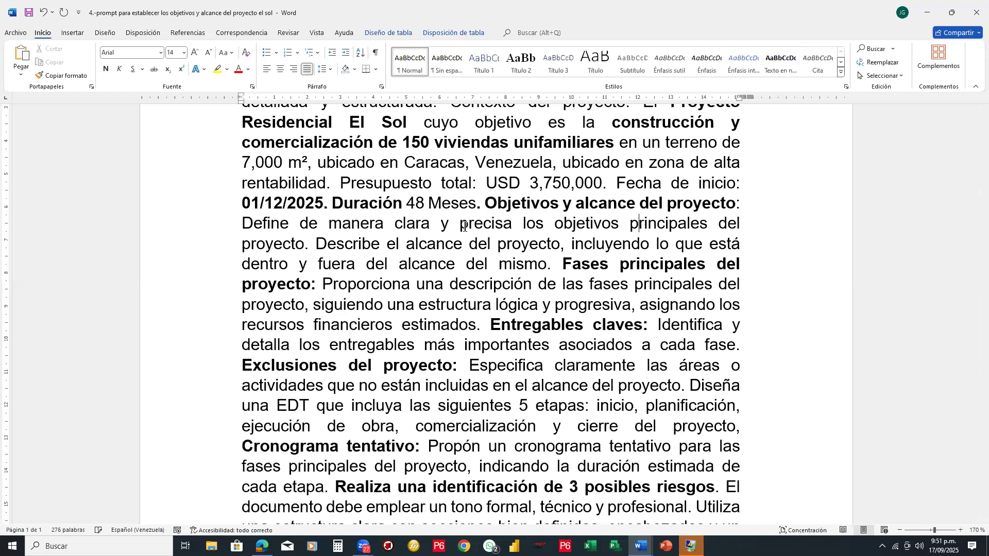
{"action": "key", "text": "Right"}
{"action": "key", "text": "Right"}
{"action": "key", "text": "Right"}
{"action": "key", "text": "Right"}
{"action": "key", "text": "Right"}
{"action": "key", "text": "Right"}
{"action": "key", "text": "Right"}
{"action": "key", "text": "Right"}
{"action": "key", "text": "Right"}
{"action": "key", "text": "Right"}
{"action": "key", "text": "Right"}
{"action": "key", "text": "Right"}
{"action": "key", "text": "Right"}
{"action": "key", "text": "Right"}
{"action": "key", "text": "Right"}
{"action": "key", "text": "Right"}
{"action": "key", "text": "Right"}
{"action": "key", "text": "Right"}
{"action": "key", "text": "Right"}
{"action": "key", "text": "Right"}
{"action": "key", "text": "Right"}
{"action": "key", "text": "Right"}
{"action": "key", "text": "Right"}
{"action": "key", "text": "Right"}
{"action": "key", "text": "Right"}
{"action": "key", "text": "Right"}
{"action": "key", "text": "Right"}
{"action": "key", "text": "Right"}
{"action": "key", "text": "Right"}
{"action": "key", "text": "Right"}
{"action": "key", "text": "Right"}
{"action": "key", "text": "Right"}
{"action": "key", "text": "Right"}
{"action": "key", "text": "Right"}
{"action": "key", "text": "Right"}
{"action": "key", "text": "Right"}
{"action": "key", "text": "Right"}
{"action": "key", "text": "Right"}
{"action": "key", "text": "Right"}
{"action": "key", "text": "Right"}
{"action": "key", "text": "Right"}
{"action": "key", "text": "Right"}
{"action": "key", "text": "Right"}
{"action": "key", "text": "Right"}
{"action": "key", "text": "Right"}
{"action": "key", "text": "Right"}
{"action": "key", "text": "Right"}
{"action": "key", "text": "Right"}
{"action": "key", "text": "Right"}
{"action": "key", "text": "ctrl+shift+Left"}
{"action": "key", "text": "ctrl+shift+Left"}
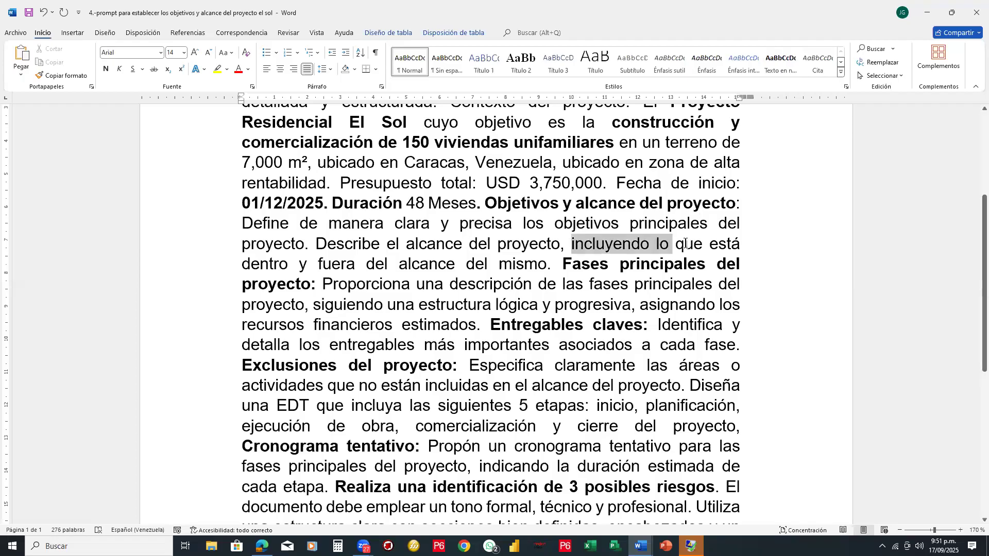
{"action": "left_click_drag", "start_coordinate": [685, 244], "coordinate": [699, 245]}
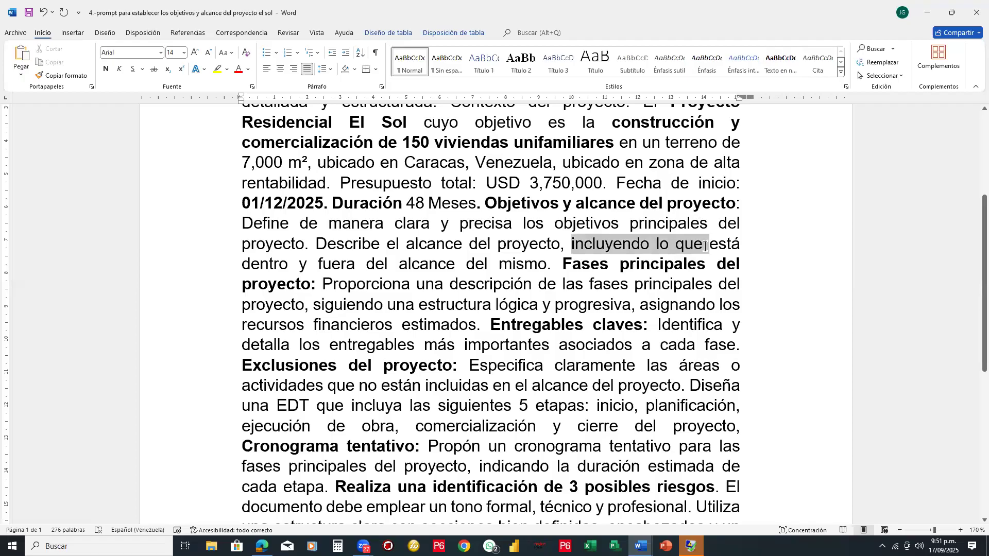
{"action": "key", "text": "ctrl+shift+Right"}
{"action": "left_click_drag", "start_coordinate": [395, 274], "coordinate": [559, 264]}
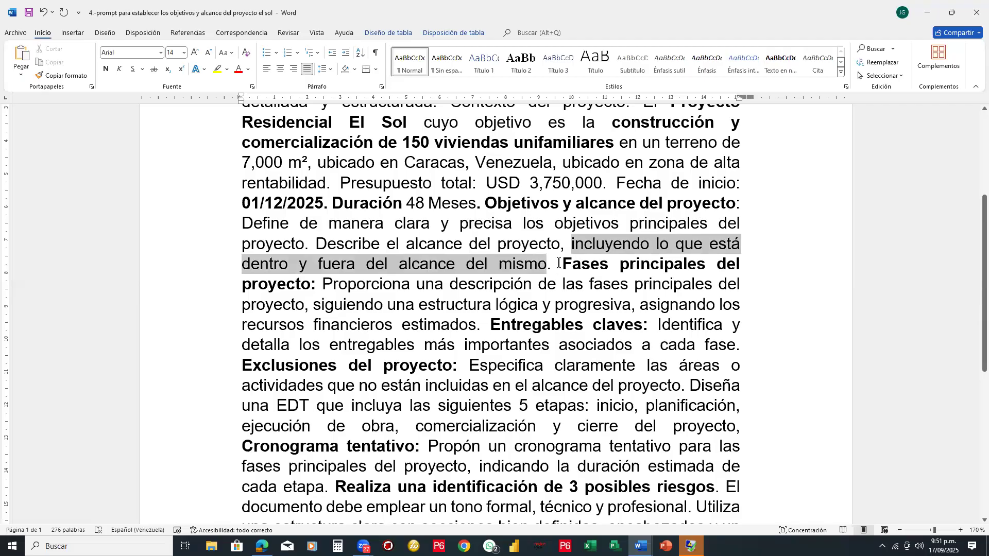
{"action": "left_click", "coordinate": [561, 264]}
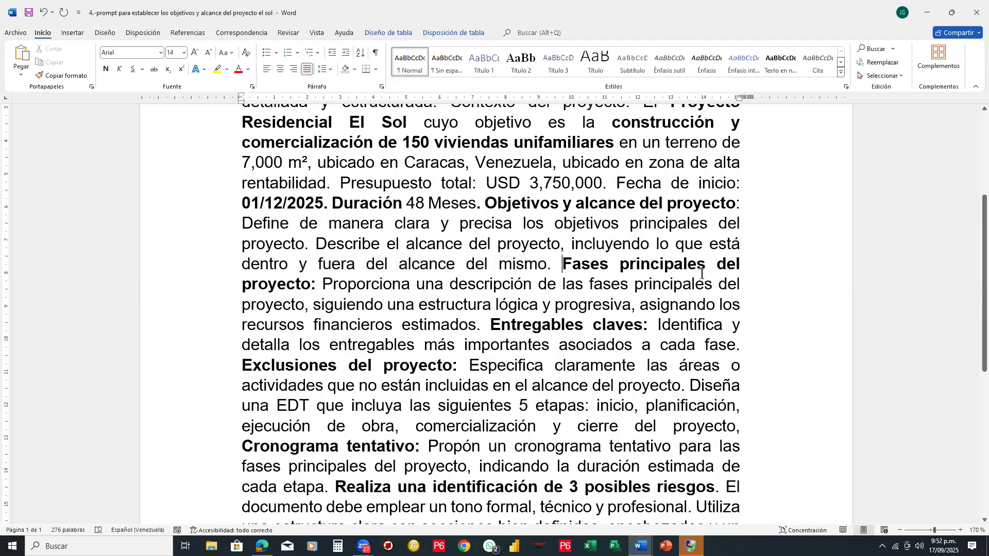
{"action": "scroll", "coordinate": [725, 266], "scroll_direction": "down", "scroll_amount": 1}
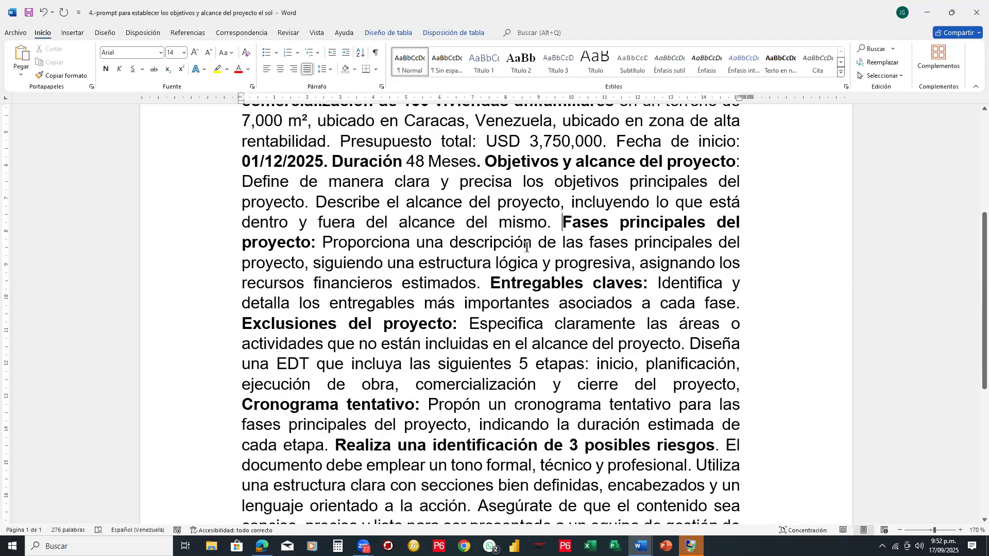
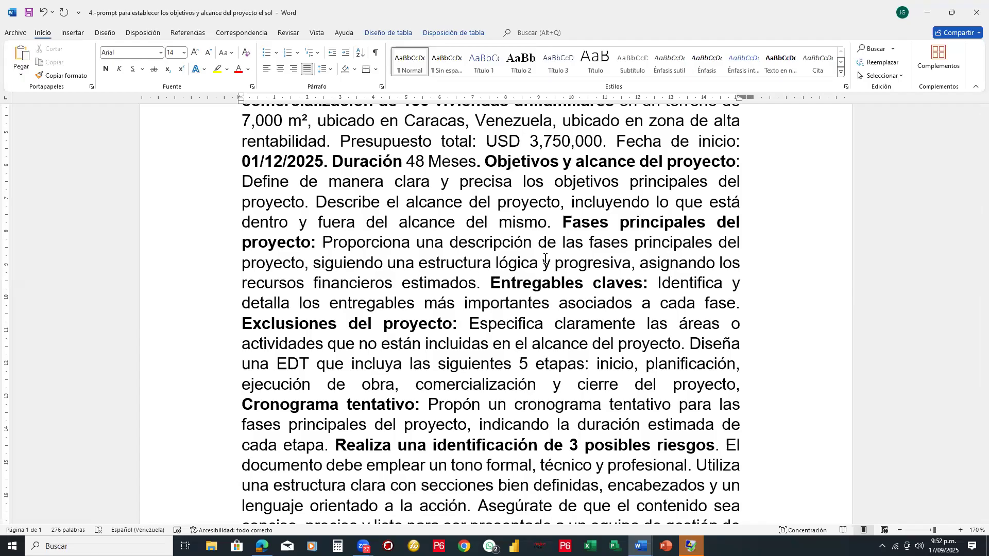
- Read the rest of the prompt, from the project phases and deliverables through exclusions, EDT, schedule and risks to the closing style instructions
{"action": "key", "text": "Up"}
{"action": "key", "text": "Up"}
{"action": "key", "text": "Right"}
{"action": "key", "text": "Right"}
{"action": "key", "text": "Right"}
{"action": "key", "text": "Right"}
{"action": "key", "text": "Right"}
{"action": "key", "text": "Right"}
{"action": "key", "text": "Right"}
{"action": "key", "text": "Right"}
{"action": "key", "text": "Right"}
{"action": "key", "text": "Right"}
{"action": "key", "text": "Right"}
{"action": "key", "text": "Right"}
{"action": "key", "text": "Right"}
{"action": "key", "text": "Right"}
{"action": "key", "text": "Right"}
{"action": "key", "text": "Right"}
{"action": "key", "text": "Right"}
{"action": "key", "text": "Right"}
{"action": "key", "text": "Right"}
{"action": "key", "text": "Right"}
{"action": "key", "text": "Right"}
{"action": "key", "text": "Right"}
{"action": "key", "text": "Right"}
{"action": "key", "text": "Right"}
{"action": "key", "text": "Right"}
{"action": "key", "text": "Right"}
{"action": "key", "text": "Right"}
{"action": "key", "text": "Right"}
{"action": "key", "text": "Right"}
{"action": "key", "text": "Right"}
{"action": "key", "text": "Right"}
{"action": "key", "text": "Right"}
{"action": "key", "text": "Right"}
{"action": "key", "text": "Right"}
{"action": "key", "text": "Right"}
{"action": "key", "text": "Right"}
{"action": "key", "text": "Right"}
{"action": "key", "text": "Right"}
{"action": "key", "text": "Right"}
{"action": "key", "text": "Right"}
{"action": "key", "text": "Right"}
{"action": "key", "text": "Right"}
{"action": "key", "text": "Right"}
{"action": "key", "text": "Right"}
{"action": "key", "text": "Right"}
{"action": "key", "text": "Right"}
{"action": "key", "text": "Right"}
{"action": "key", "text": "Right"}
{"action": "key", "text": "Right"}
{"action": "key", "text": "Right"}
{"action": "key", "text": "Right"}
{"action": "key", "text": "Right"}
{"action": "key", "text": "Right"}
{"action": "key", "text": "Right"}
{"action": "key", "text": "Right"}
{"action": "key", "text": "Right"}
{"action": "key", "text": "Right"}
{"action": "key", "text": "Right"}
{"action": "key", "text": "Right"}
{"action": "key", "text": "Right"}
{"action": "key", "text": "Right"}
{"action": "key", "text": "Right"}
{"action": "key", "text": "Right"}
{"action": "key", "text": "Right"}
{"action": "key", "text": "Right"}
{"action": "key", "text": "Right"}
{"action": "key", "text": "Right"}
{"action": "key", "text": "Right"}
{"action": "key", "text": "Right"}
{"action": "key", "text": "Right"}
{"action": "key", "text": "Right"}
{"action": "key", "text": "Right"}
{"action": "key", "text": "Right"}
{"action": "key", "text": "Right"}
{"action": "key", "text": "Right"}
{"action": "key", "text": "Right"}
{"action": "key", "text": "Right"}
{"action": "key", "text": "Right"}
{"action": "key", "text": "Right"}
{"action": "key", "text": "Right"}
{"action": "key", "text": "Right"}
{"action": "key", "text": "Right"}
{"action": "key", "text": "Right"}
{"action": "key", "text": "Right"}
{"action": "key", "text": "Right"}
{"action": "key", "text": "Right"}
{"action": "key", "text": "Down"}
{"action": "key", "text": "Down"}
{"action": "key", "text": "Left"}
{"action": "key", "text": "Left"}
{"action": "key", "text": "Left"}
{"action": "key", "text": "Left"}
{"action": "key", "text": "Left"}
{"action": "key", "text": "Left"}
{"action": "key", "text": "Left"}
{"action": "key", "text": "Left"}
{"action": "key", "text": "Left"}
{"action": "key", "text": "Left"}
{"action": "key", "text": "Left"}
{"action": "key", "text": "Left"}
{"action": "key", "text": "Left"}
{"action": "key", "text": "Left"}
{"action": "key", "text": "Left"}
{"action": "key", "text": "Left"}
{"action": "key", "text": "Left"}
{"action": "key", "text": "Left"}
{"action": "key", "text": "Left"}
{"action": "key", "text": "Left"}
{"action": "key", "text": "Left"}
{"action": "key", "text": "Down"}
{"action": "key", "text": "Right"}
{"action": "key", "text": "Right"}
{"action": "key", "text": "Right"}
{"action": "key", "text": "Right"}
{"action": "key", "text": "Right"}
{"action": "key", "text": "Right"}
{"action": "key", "text": "Right"}
{"action": "key", "text": "Right"}
{"action": "key", "text": "Right"}
{"action": "key", "text": "Right"}
{"action": "key", "text": "Right"}
{"action": "key", "text": "Right"}
{"action": "key", "text": "Right"}
{"action": "key", "text": "Right"}
{"action": "key", "text": "Right"}
{"action": "key", "text": "Right"}
{"action": "key", "text": "Right"}
{"action": "key", "text": "Right"}
{"action": "key", "text": "Right"}
{"action": "key", "text": "Right"}
{"action": "key", "text": "Right"}
{"action": "key", "text": "Down"}
{"action": "key", "text": "Down"}
{"action": "key", "text": "Down"}
{"action": "key", "text": "Up"}
{"action": "key", "text": "Up"}
{"action": "key", "text": "Up"}
{"action": "key", "text": "Down"}
{"action": "key", "text": "Down"}
{"action": "key", "text": "Down"}
{"action": "key", "text": "Down"}
{"action": "key", "text": "Down"}
{"action": "key", "text": "Down"}
{"action": "key", "text": "Down"}
{"action": "key", "text": "Down"}
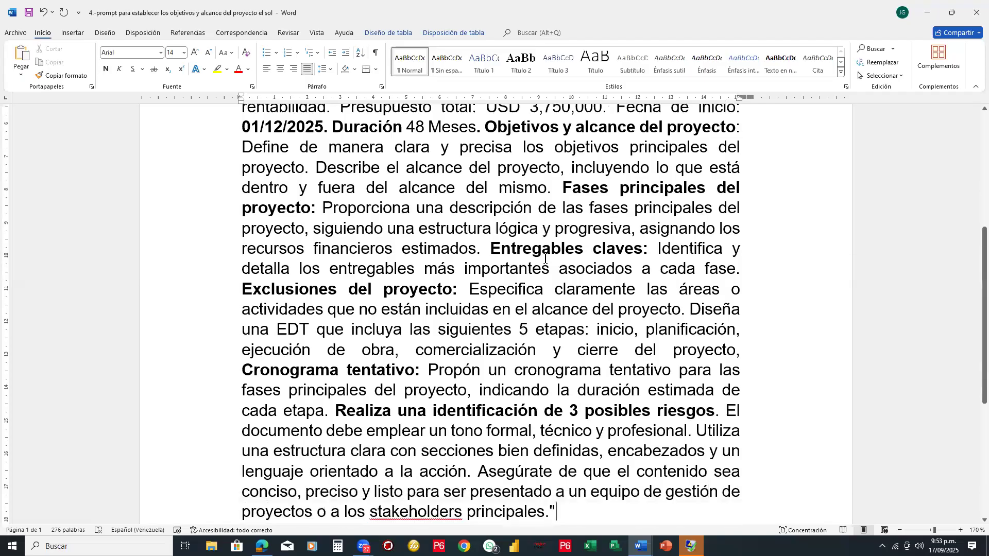
{"action": "key", "text": "Up"}
{"action": "key", "text": "Up"}
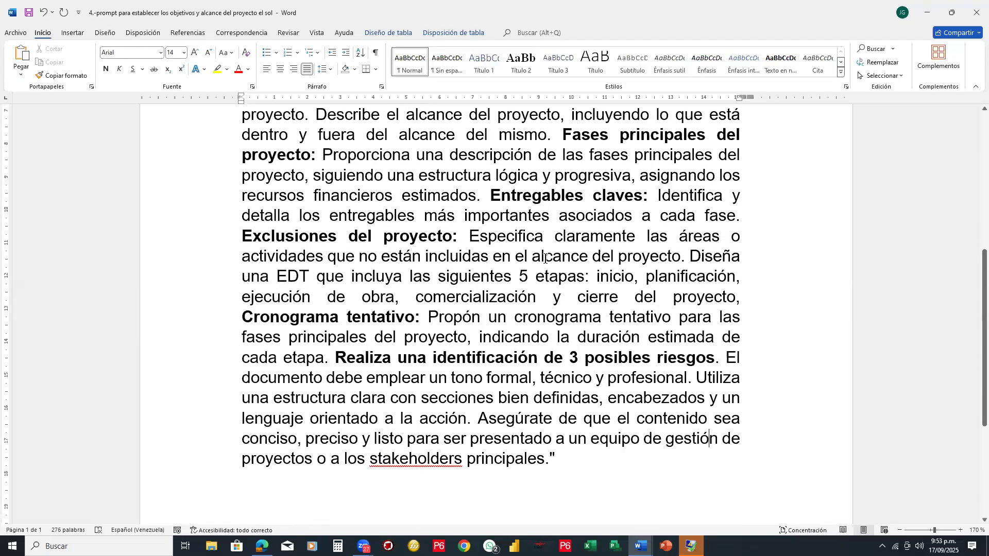
- Save the prompt document and copy its entire prompt text
{"action": "left_click", "coordinate": [32, 16]}
{"action": "left_click_drag", "start_coordinate": [556, 462], "coordinate": [242, 211]}
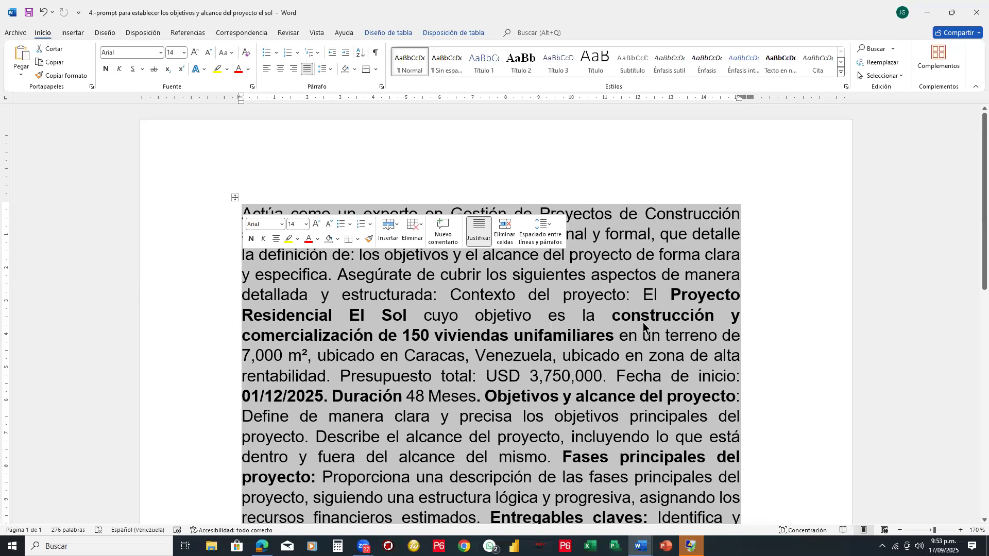
{"action": "key", "text": "ctrl+c"}
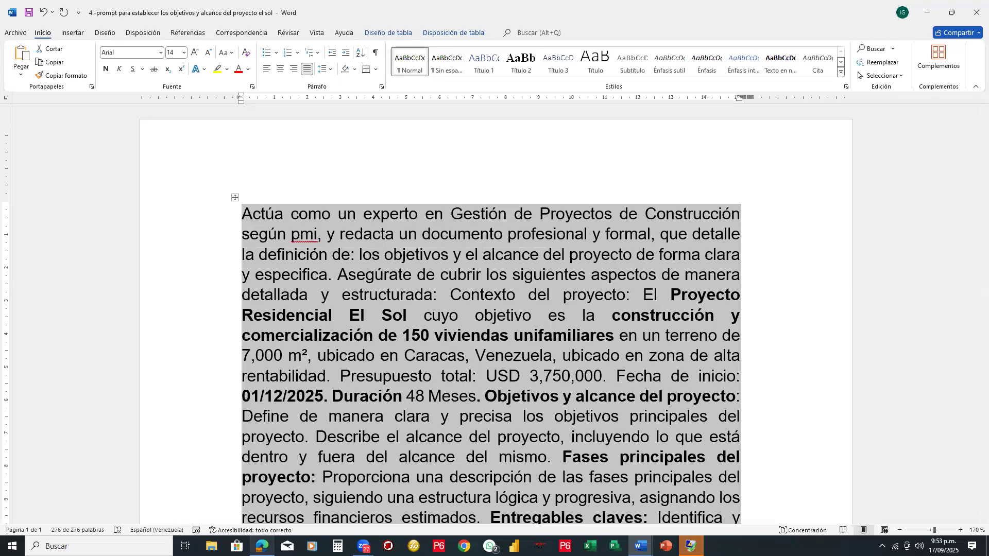
- Switch to the ChatGPT conversation in Edge and submit the copied objectives and scope prompt
{"action": "left_click", "coordinate": [263, 546]}
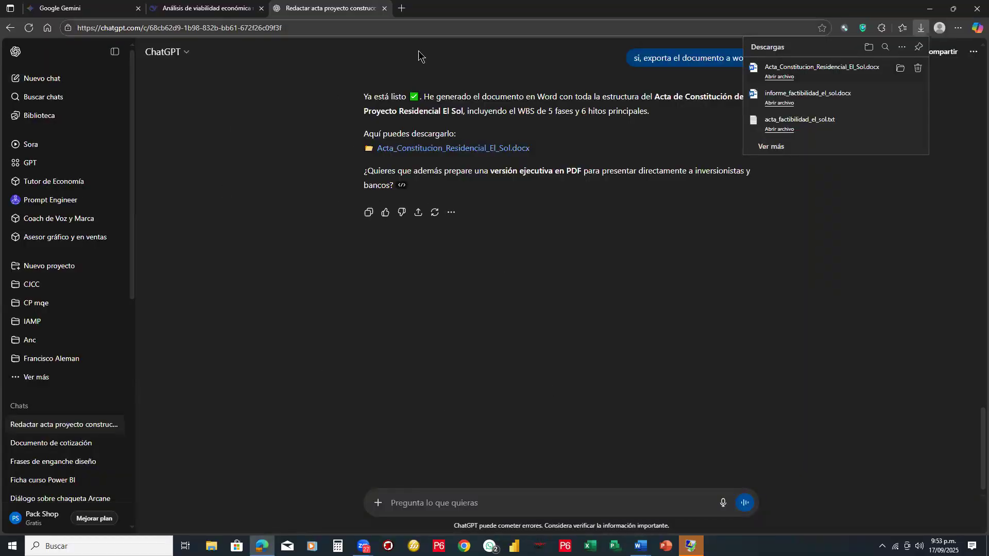
{"action": "left_click", "coordinate": [538, 500]}
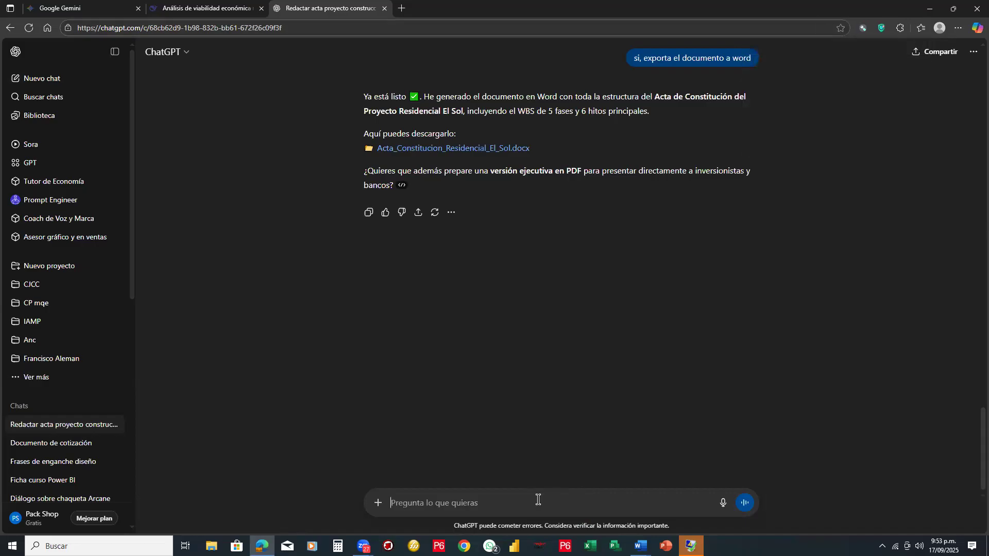
{"action": "key", "text": "ctrl+v"}
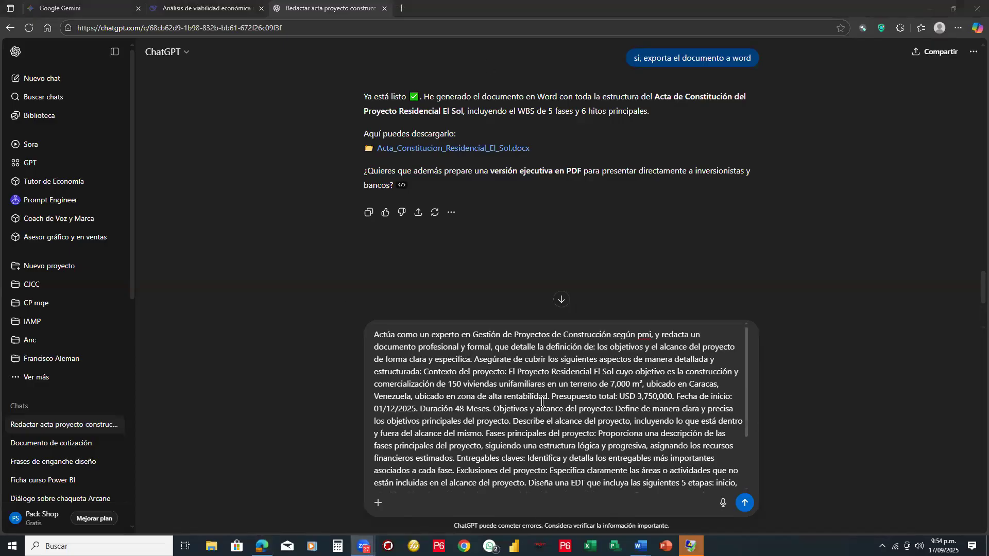
{"action": "left_click", "coordinate": [742, 507]}
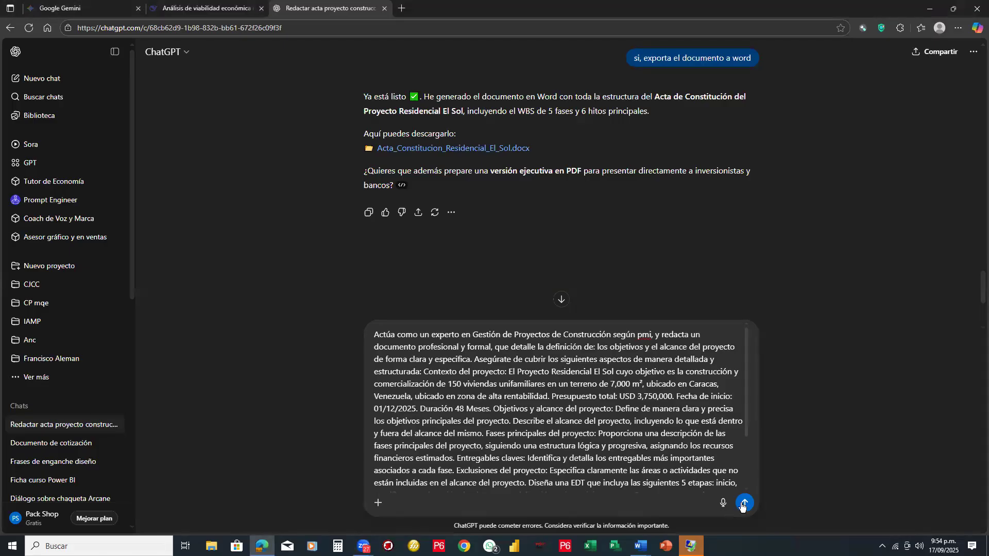
{"action": "left_click", "coordinate": [743, 507]}
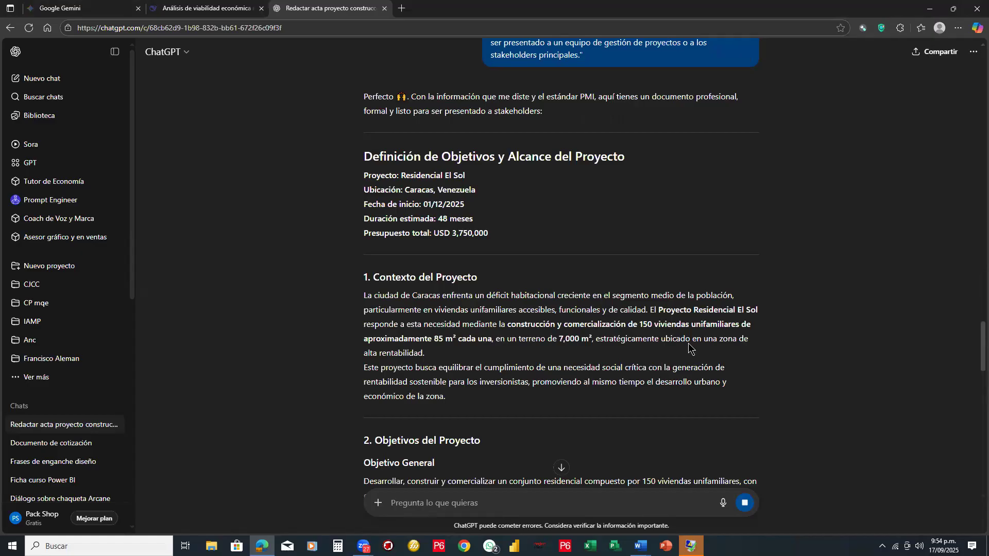
- Review the generated document through "Fases Principales del Proyecto y Recursos Financieros", framing each of the five phase headings with a red rectangle
{"action": "scroll", "coordinate": [690, 348], "scroll_direction": "down", "scroll_amount": 2}
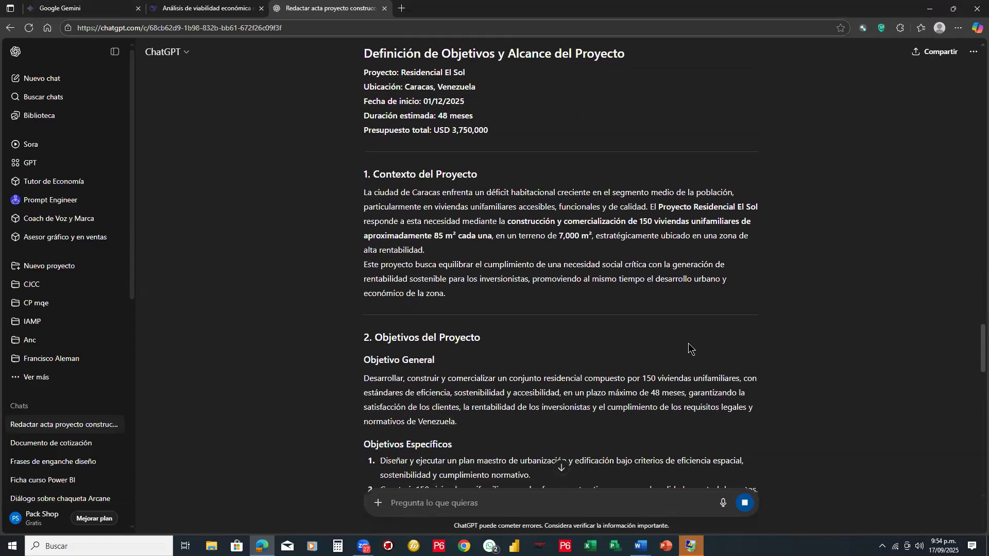
{"action": "scroll", "coordinate": [688, 346], "scroll_direction": "down", "scroll_amount": 12}
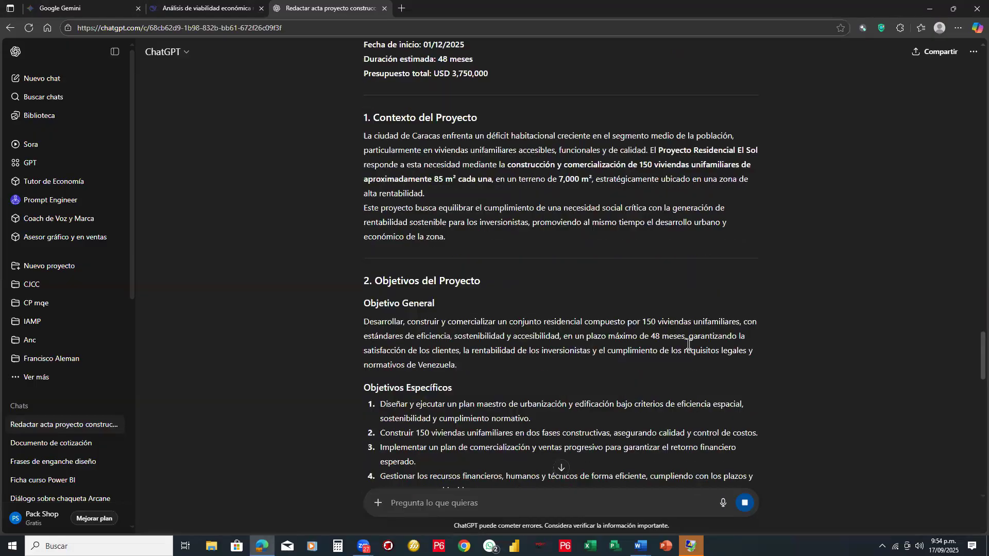
{"action": "scroll", "coordinate": [688, 343], "scroll_direction": "down", "scroll_amount": 2}
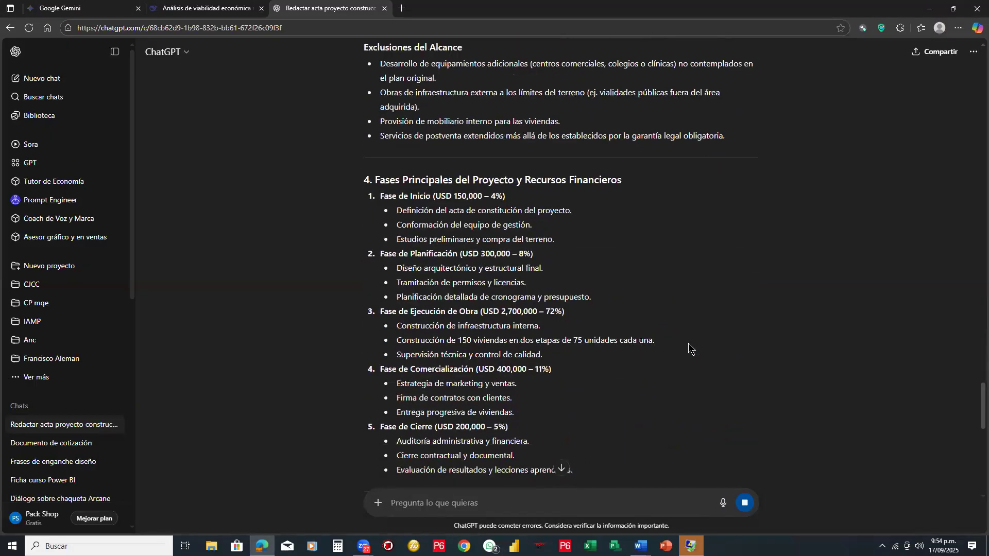
{"action": "scroll", "coordinate": [688, 343], "scroll_direction": "down", "scroll_amount": 1}
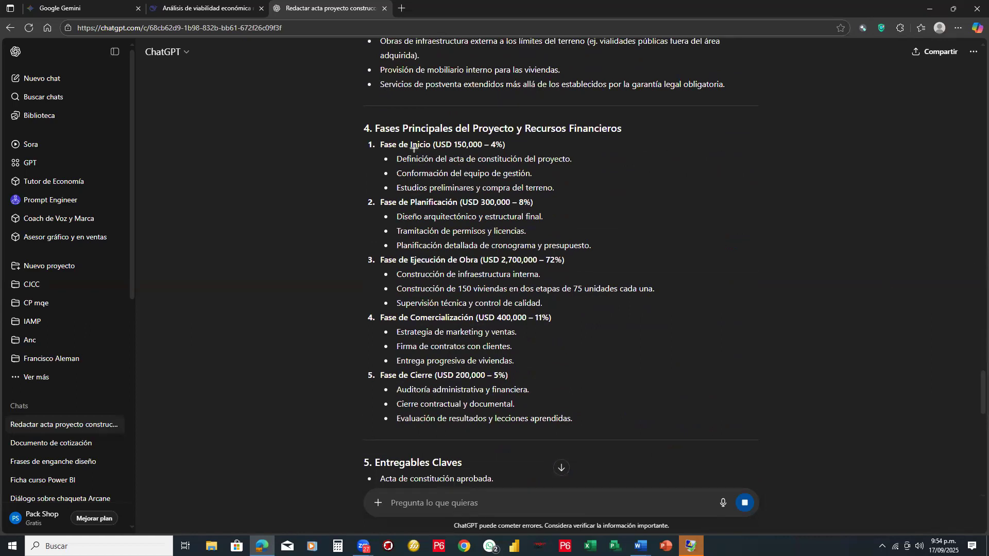
{"action": "left_click", "coordinate": [368, 142]}
{"action": "left_click_drag", "start_coordinate": [361, 139], "coordinate": [516, 152]}
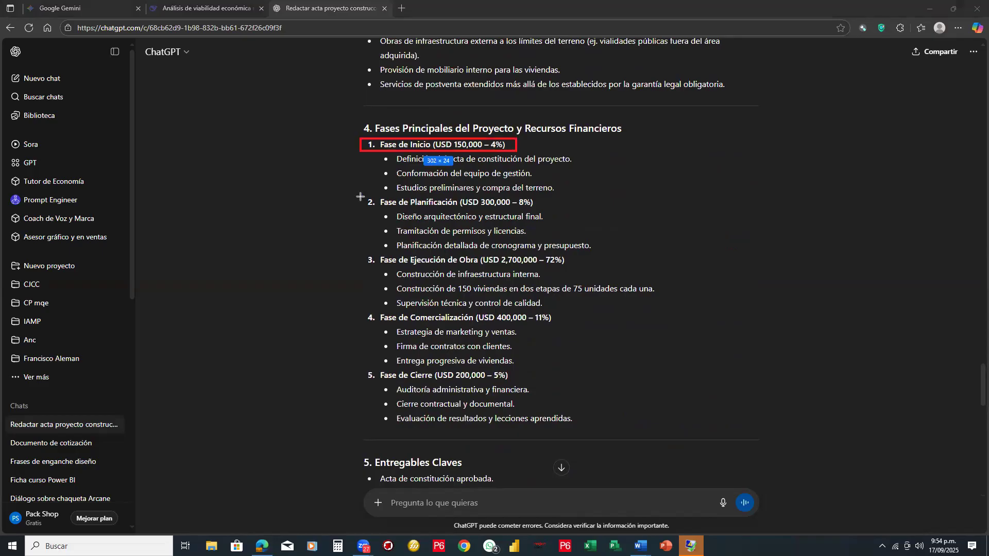
{"action": "left_click_drag", "start_coordinate": [360, 197], "coordinate": [536, 209]}
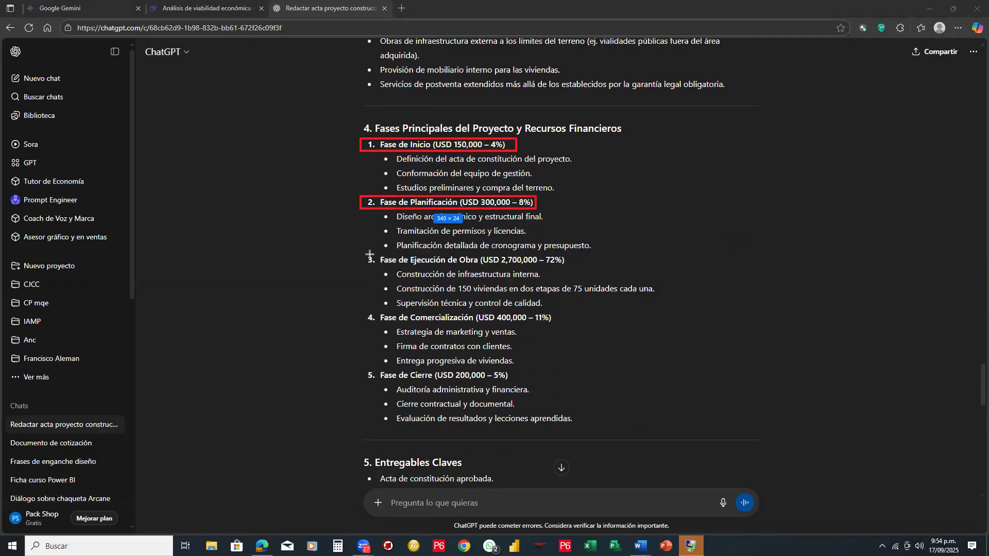
{"action": "left_click_drag", "start_coordinate": [366, 254], "coordinate": [577, 266]}
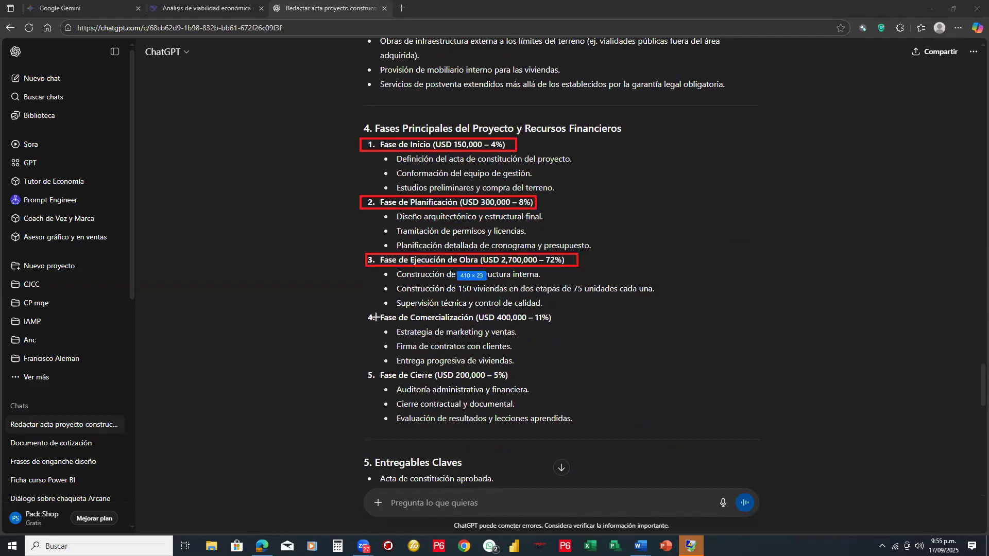
{"action": "left_click_drag", "start_coordinate": [363, 313], "coordinate": [556, 323]}
{"action": "left_click_drag", "start_coordinate": [363, 368], "coordinate": [517, 382]}
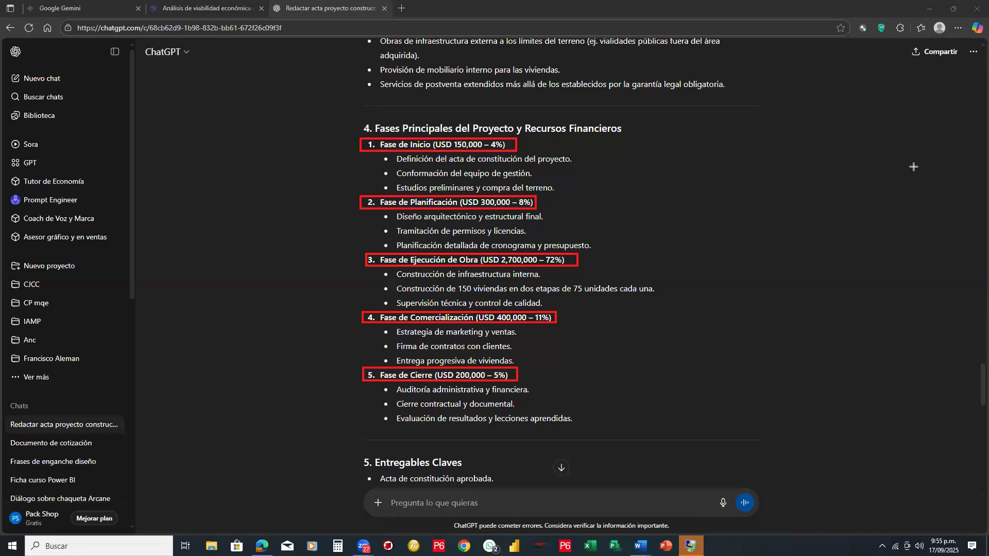
- Examine the "Entregables Claves" and "EDT (Estructura de Desglose del Trabajo)" sections of the response
{"action": "scroll", "coordinate": [490, 320], "scroll_direction": "down", "scroll_amount": 4}
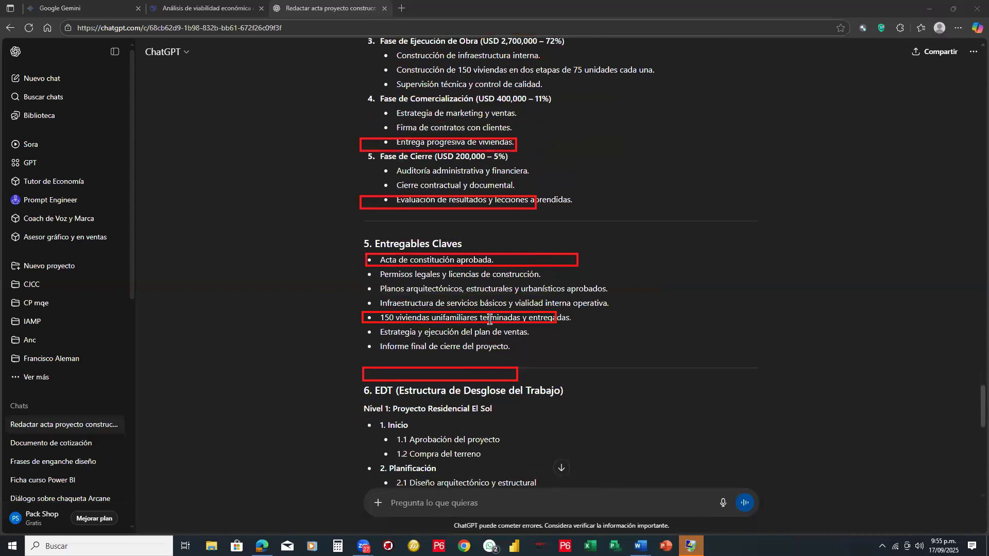
{"action": "scroll", "coordinate": [490, 319], "scroll_direction": "down", "scroll_amount": 4}
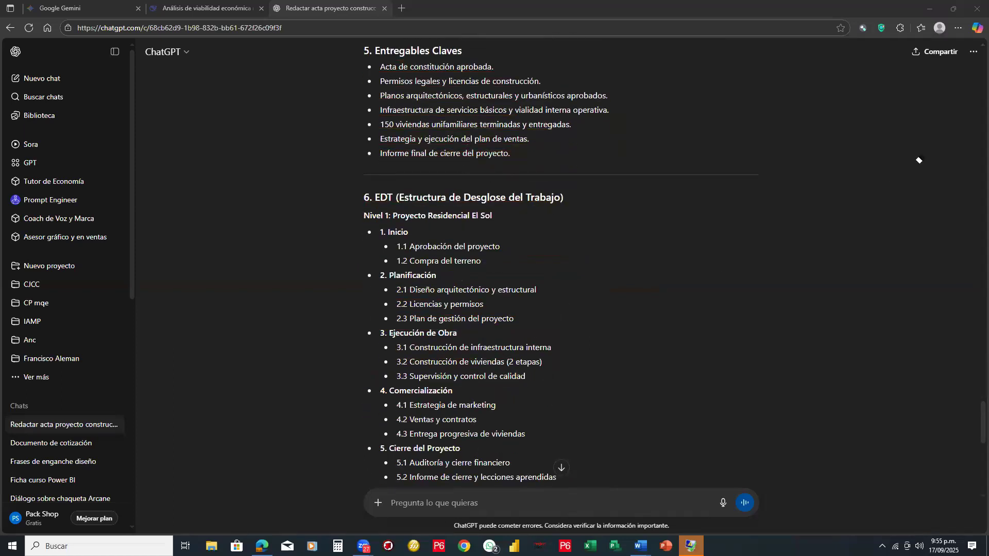
{"action": "scroll", "coordinate": [690, 283], "scroll_direction": "down", "scroll_amount": 2}
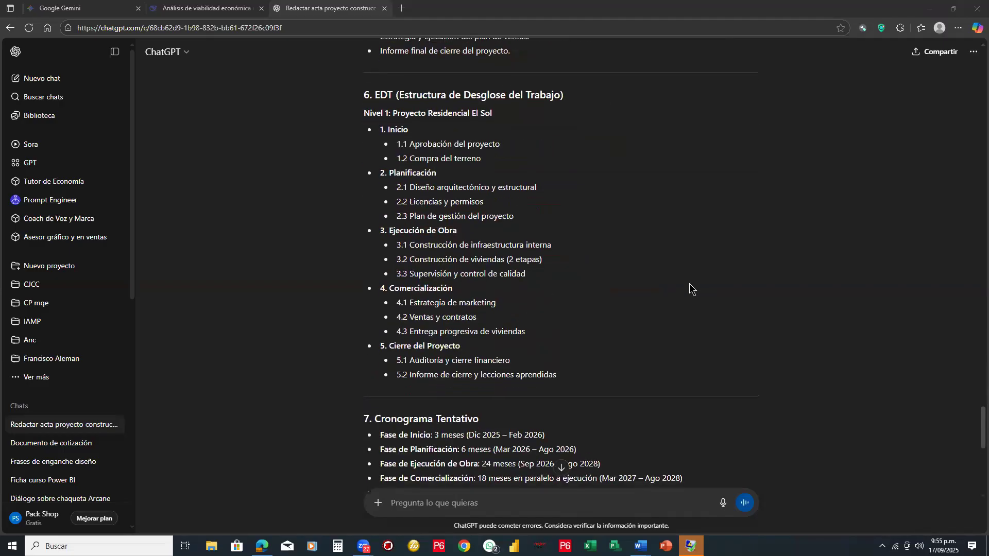
{"action": "scroll", "coordinate": [689, 283], "scroll_direction": "up", "scroll_amount": 1}
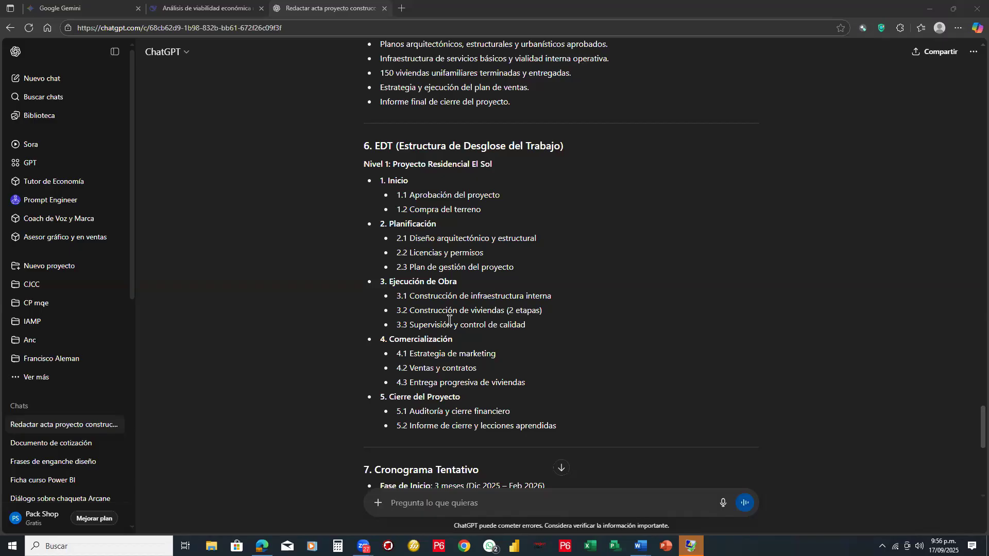
{"action": "scroll", "coordinate": [449, 320], "scroll_direction": "down", "scroll_amount": 1}
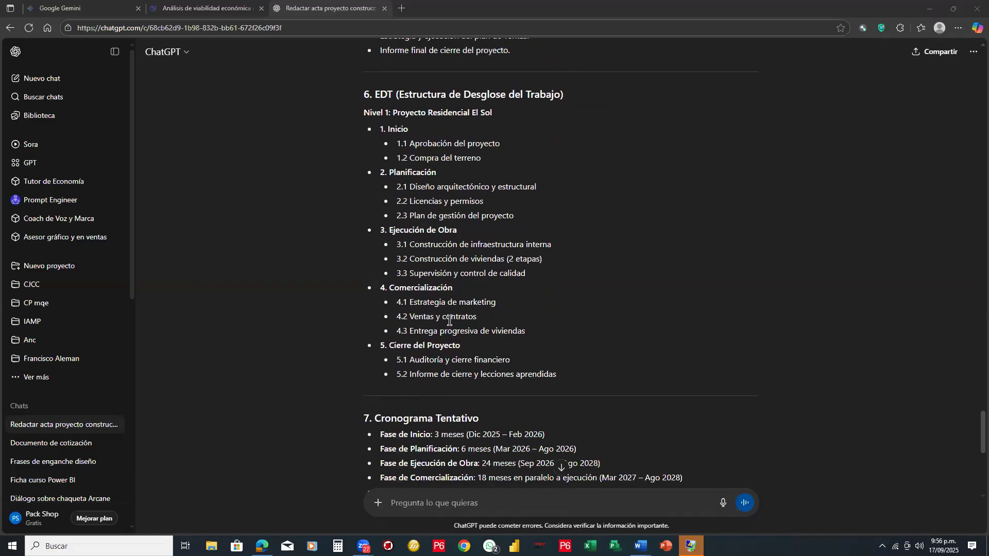
{"action": "scroll", "coordinate": [449, 320], "scroll_direction": "down", "scroll_amount": 1}
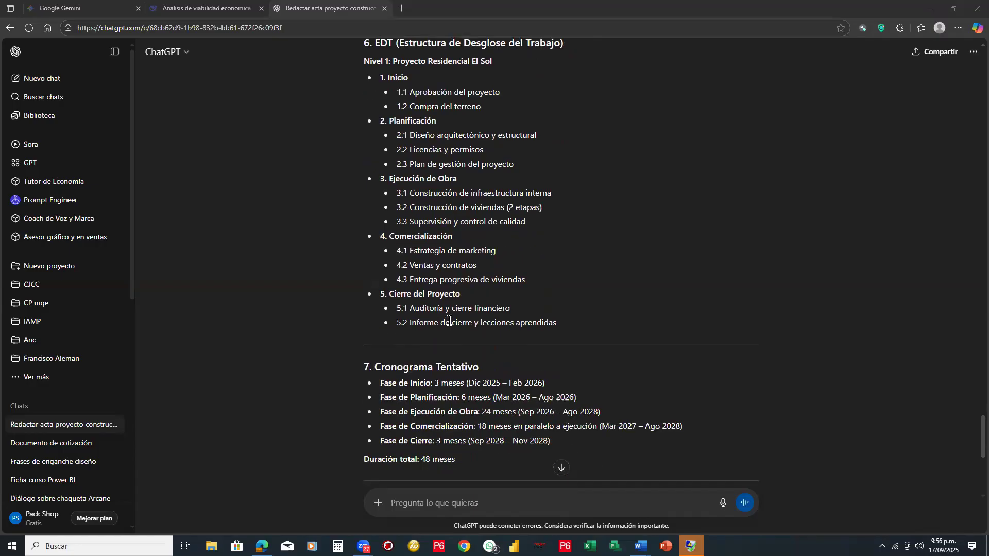
- Check the "Cronograma Tentativo" section, highlighting the first phase's start date, the closing phase's end date and the total duration
{"action": "scroll", "coordinate": [449, 320], "scroll_direction": "down", "scroll_amount": 3}
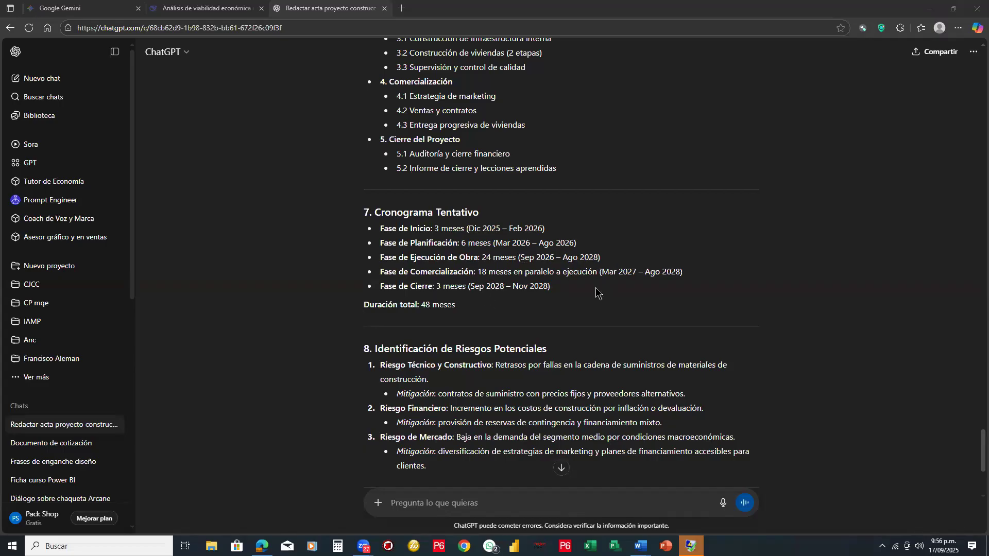
{"action": "left_click_drag", "start_coordinate": [457, 306], "coordinate": [422, 308]}
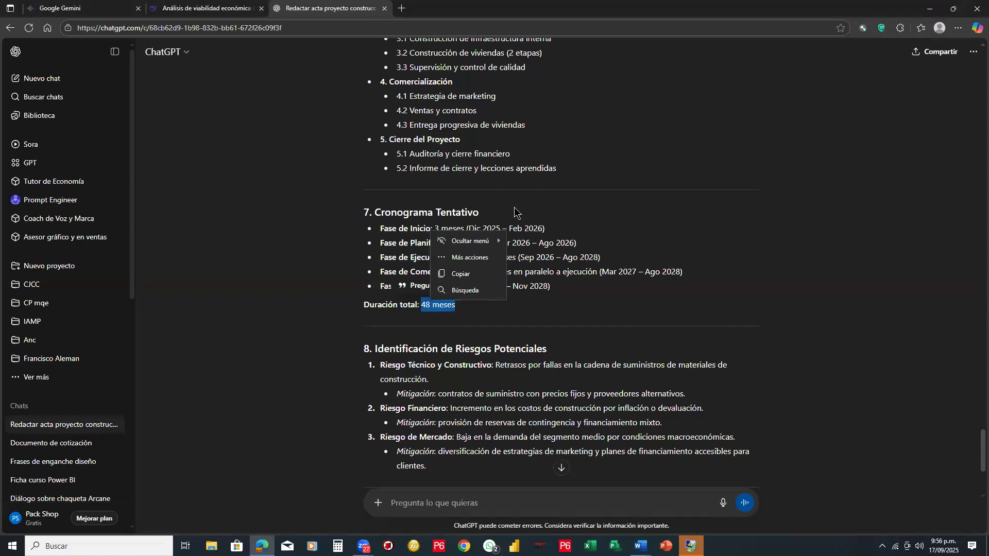
{"action": "left_click", "coordinate": [496, 220]}
{"action": "left_click_drag", "start_coordinate": [468, 228], "coordinate": [502, 231]}
{"action": "left_click_drag", "start_coordinate": [513, 286], "coordinate": [572, 289]}
{"action": "left_click_drag", "start_coordinate": [456, 305], "coordinate": [422, 307]}
{"action": "left_click", "coordinate": [327, 311]}
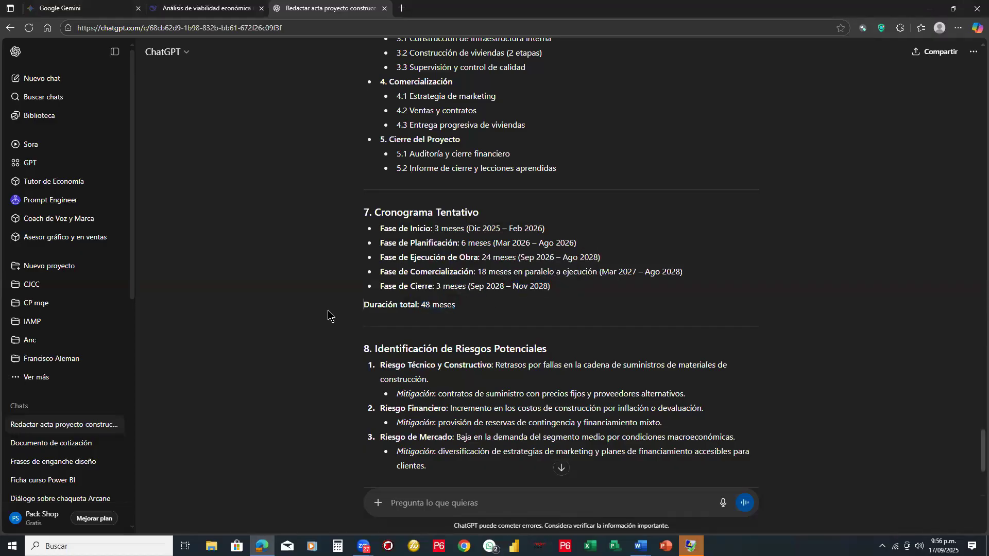
- Review the "Identificación de Riesgos Potenciales" section and frame the document's closing statement with a red rectangle, clearing the mark when finished
{"action": "scroll", "coordinate": [327, 310], "scroll_direction": "down", "scroll_amount": 1}
{"action": "scroll", "coordinate": [327, 310], "scroll_direction": "down", "scroll_amount": 2}
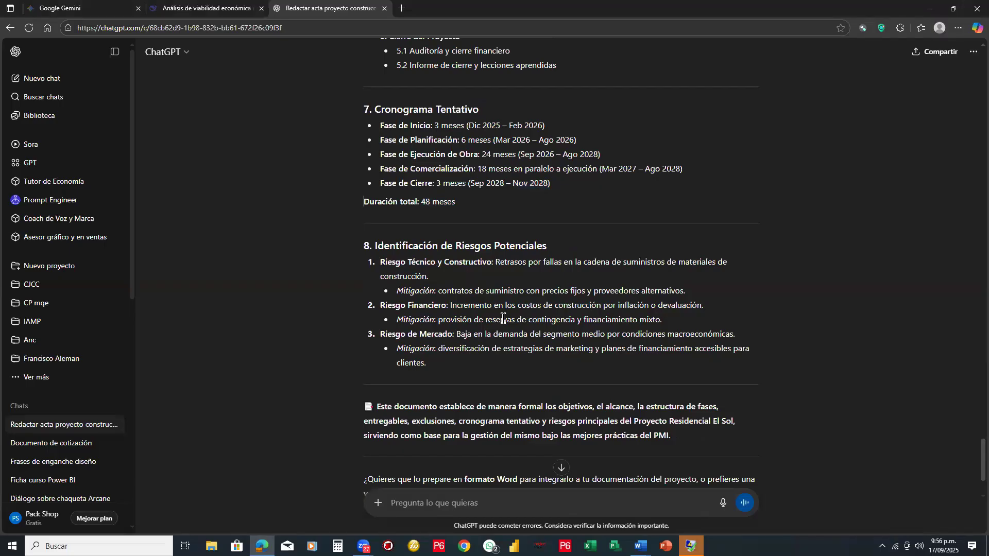
{"action": "scroll", "coordinate": [503, 318], "scroll_direction": "down", "scroll_amount": 2}
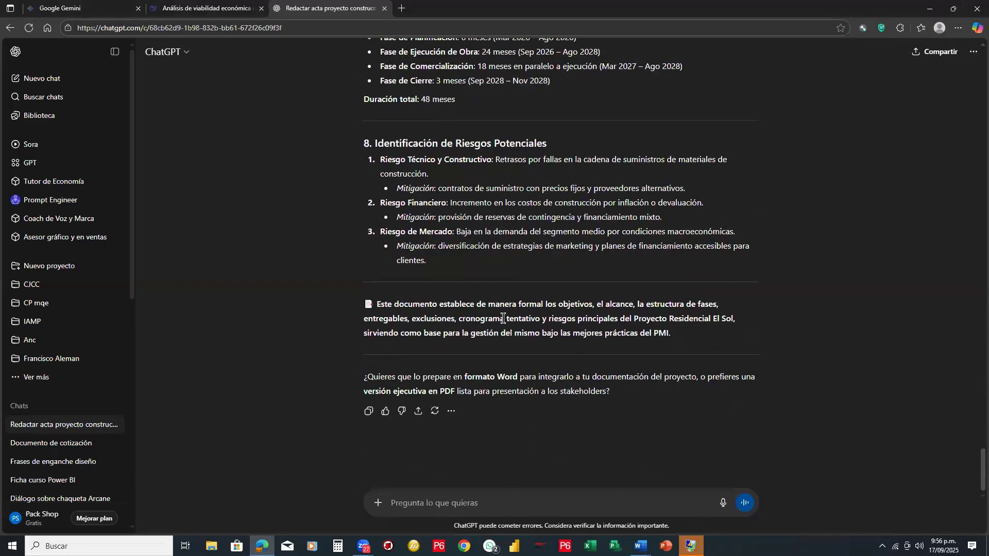
{"action": "scroll", "coordinate": [503, 319], "scroll_direction": "up", "scroll_amount": 4}
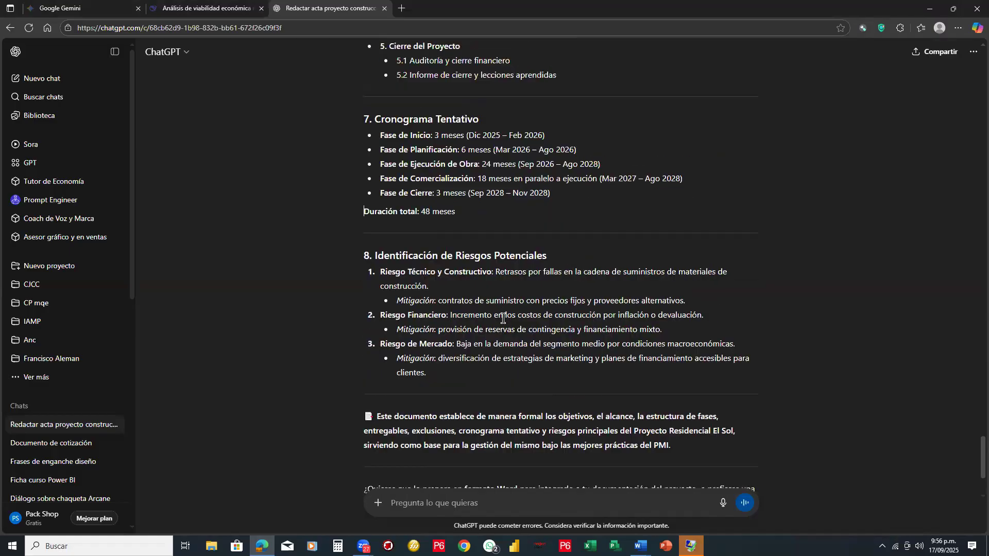
{"action": "scroll", "coordinate": [479, 319], "scroll_direction": "down", "scroll_amount": 4}
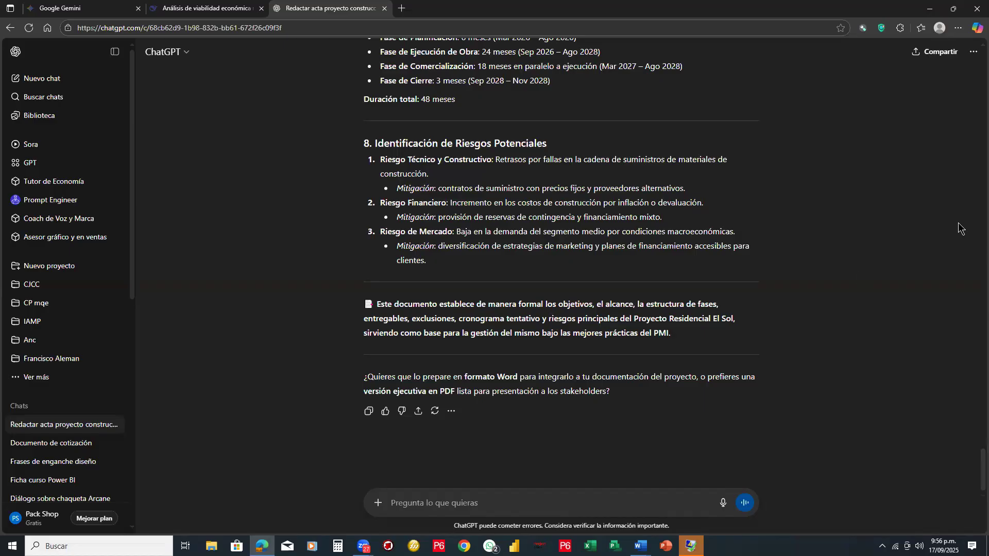
{"action": "left_click_drag", "start_coordinate": [356, 294], "coordinate": [750, 347]}
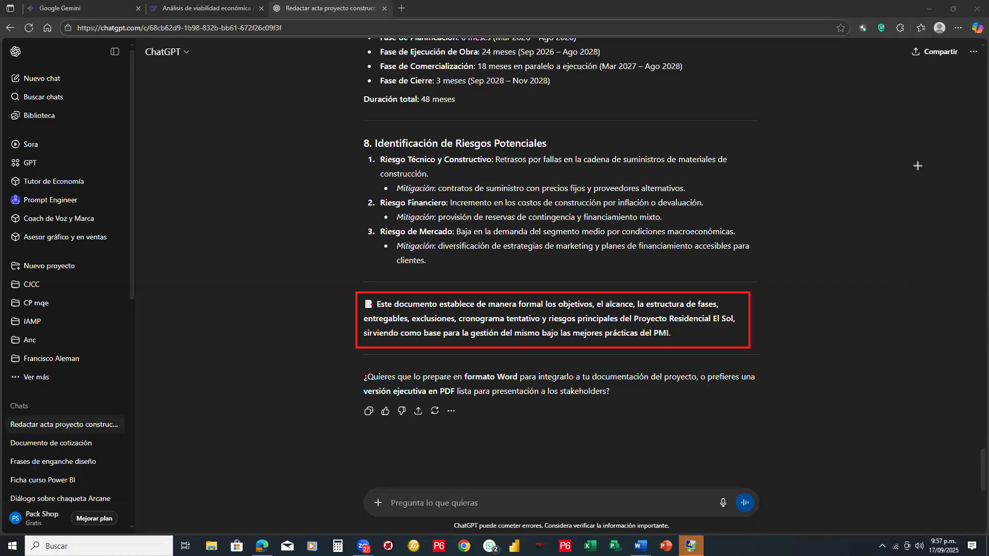
{"action": "left_click", "coordinate": [955, 236]}
{"action": "left_click", "coordinate": [747, 293]}
- Ask ChatGPT for the document as a Word file with the message "descargar en word"
{"action": "left_click", "coordinate": [524, 496]}
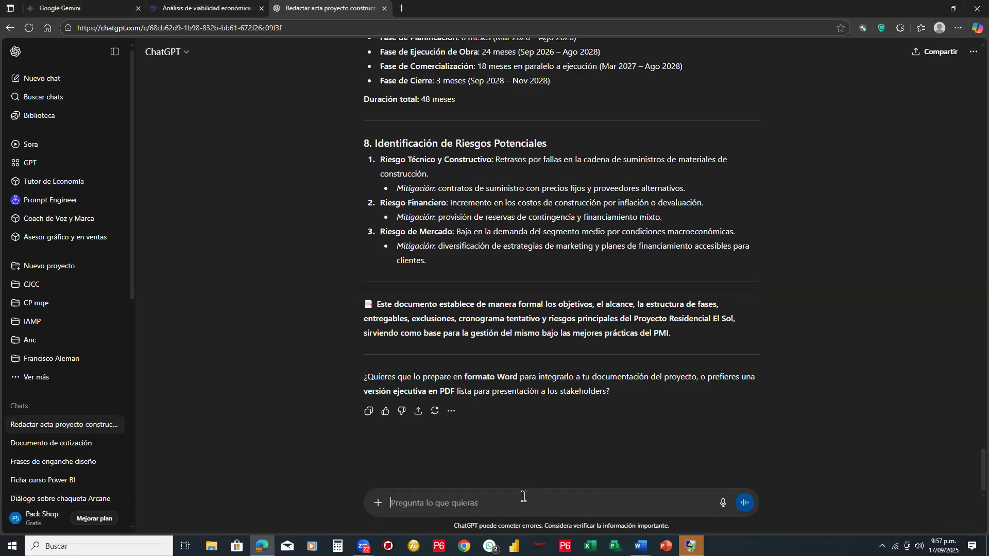
{"action": "type", "text": "descar"}
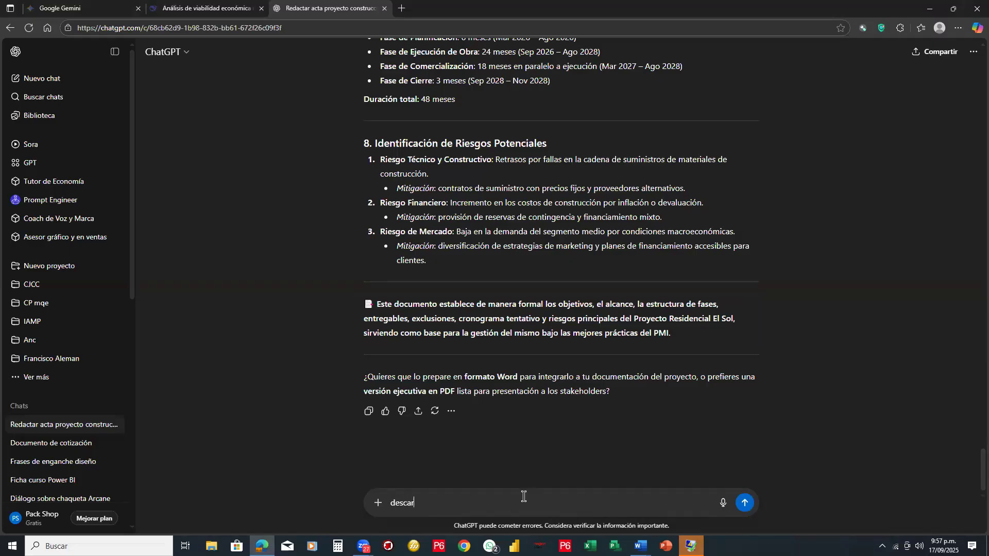
{"action": "type", "text": "gar en word"}
{"action": "left_click", "coordinate": [745, 504]}
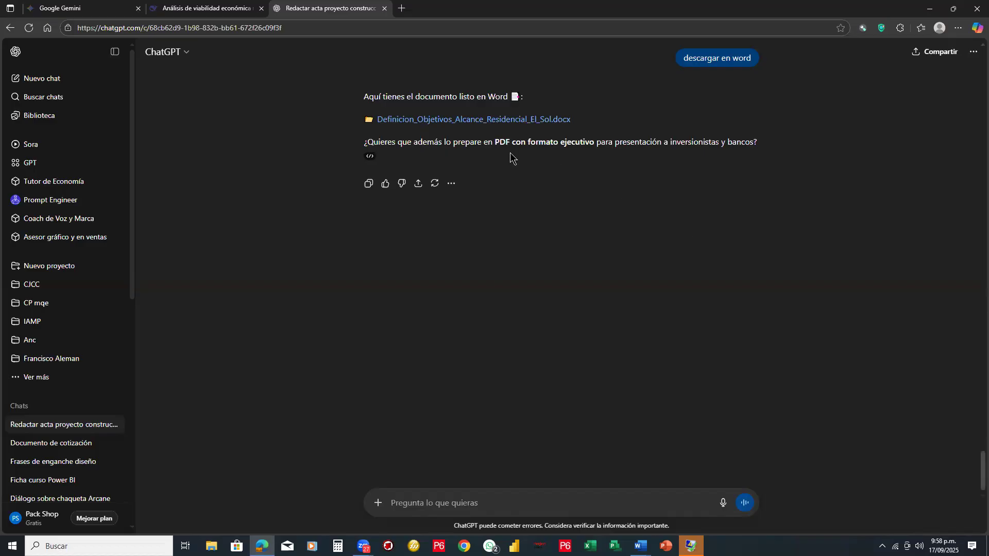
- Download "Definicion_Objetivos_Alcance_Residencial_El_Sol.docx" from the ChatGPT response and open it in Word
{"action": "left_click", "coordinate": [464, 124]}
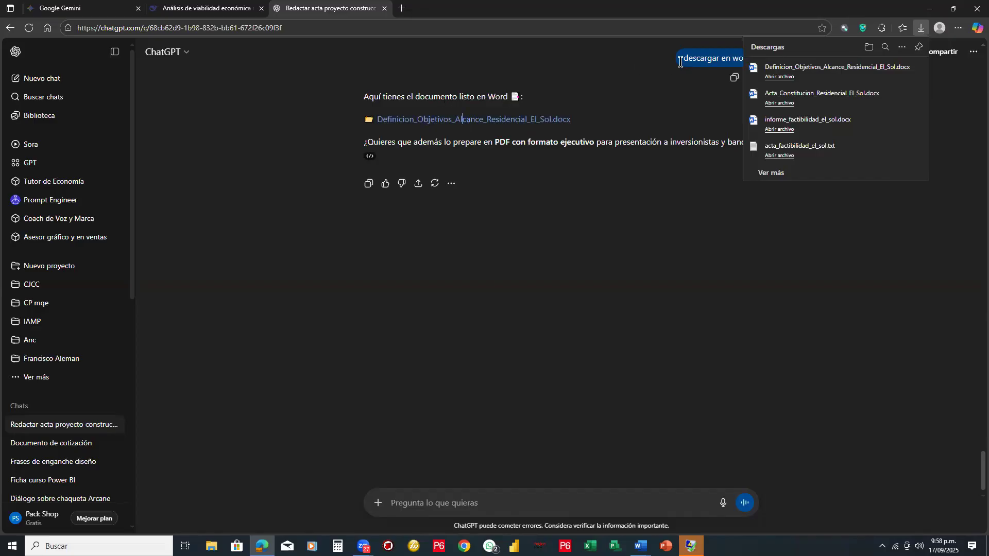
{"action": "left_click", "coordinate": [776, 77]}
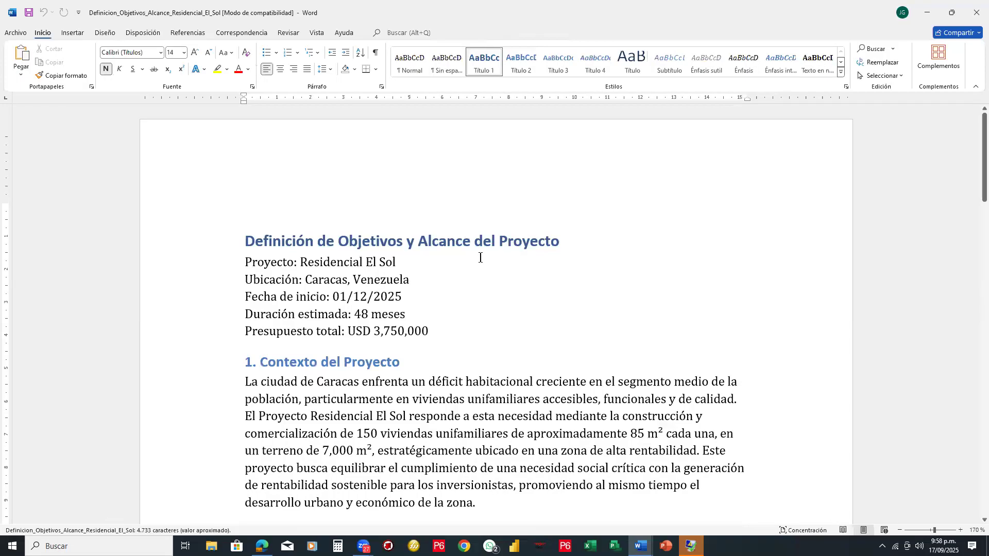
- Review the Word document from the project context through objectives, scope, phases and deliverables to section 6, "EDT (Estructura de Desglose del Trabajo)"
{"action": "scroll", "coordinate": [503, 283], "scroll_direction": "down", "scroll_amount": 4}
{"action": "scroll", "coordinate": [503, 282], "scroll_direction": "up", "scroll_amount": 2}
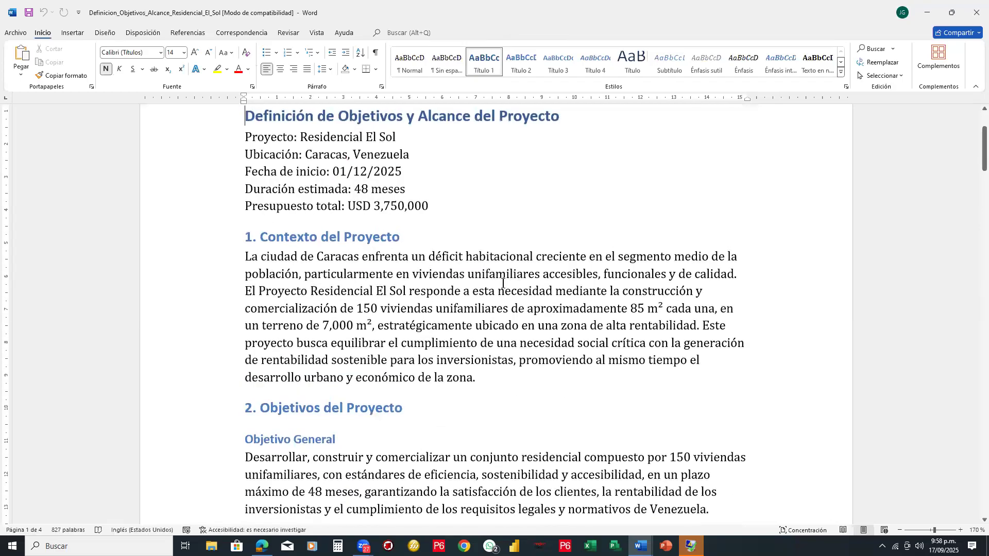
{"action": "scroll", "coordinate": [503, 283], "scroll_direction": "down", "scroll_amount": 20}
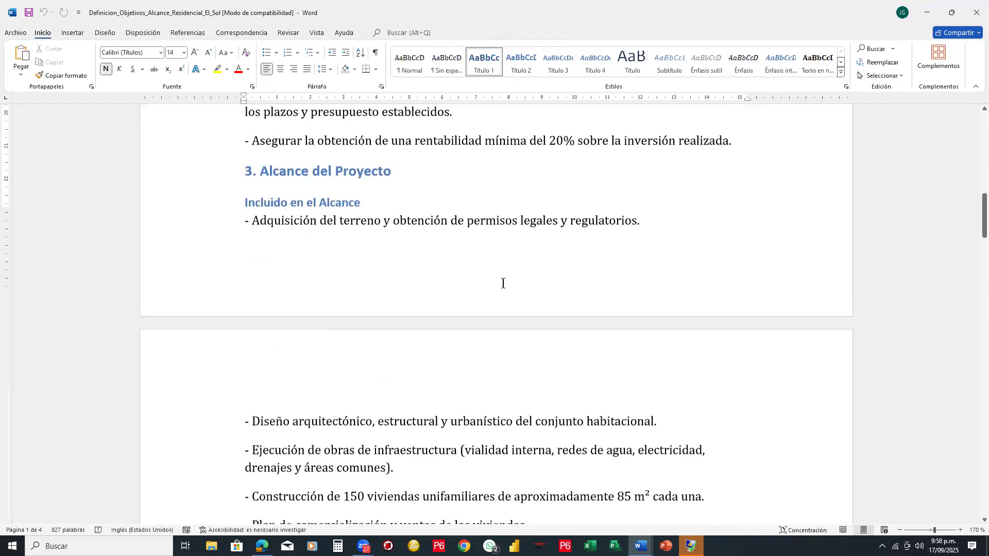
{"action": "scroll", "coordinate": [503, 283], "scroll_direction": "down", "scroll_amount": 15}
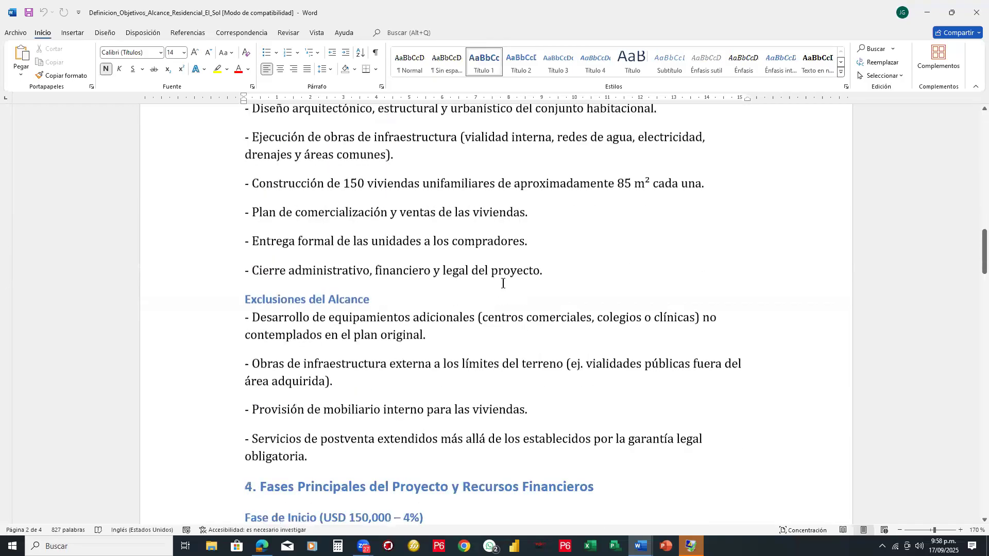
{"action": "scroll", "coordinate": [503, 283], "scroll_direction": "down", "scroll_amount": 4}
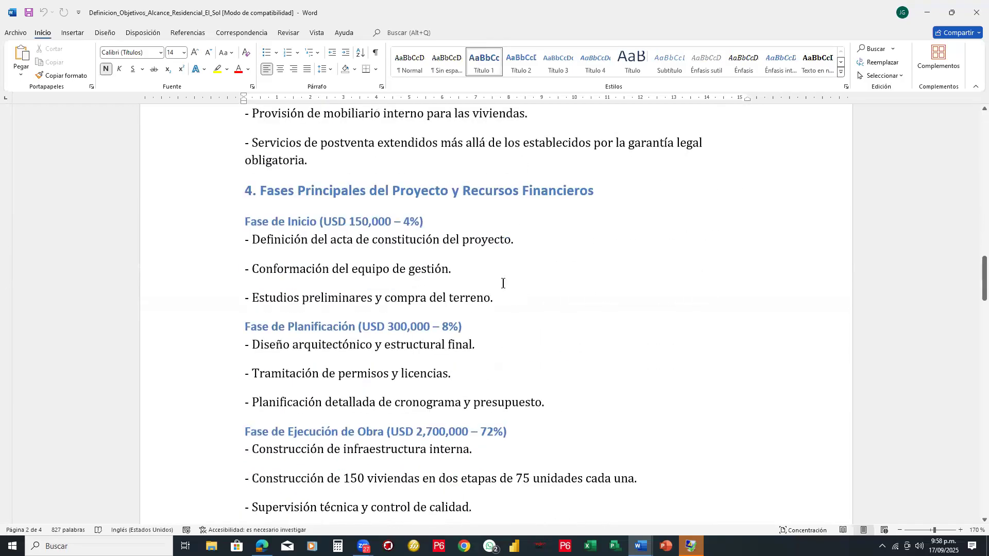
{"action": "scroll", "coordinate": [503, 282], "scroll_direction": "down", "scroll_amount": 1}
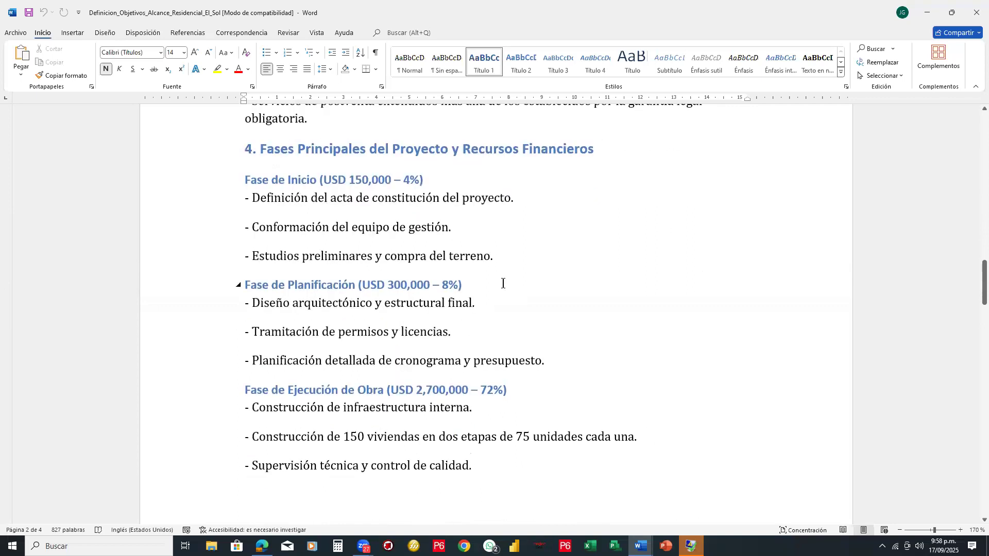
{"action": "scroll", "coordinate": [503, 283], "scroll_direction": "down", "scroll_amount": 3}
{"action": "scroll", "coordinate": [503, 283], "scroll_direction": "down", "scroll_amount": 5}
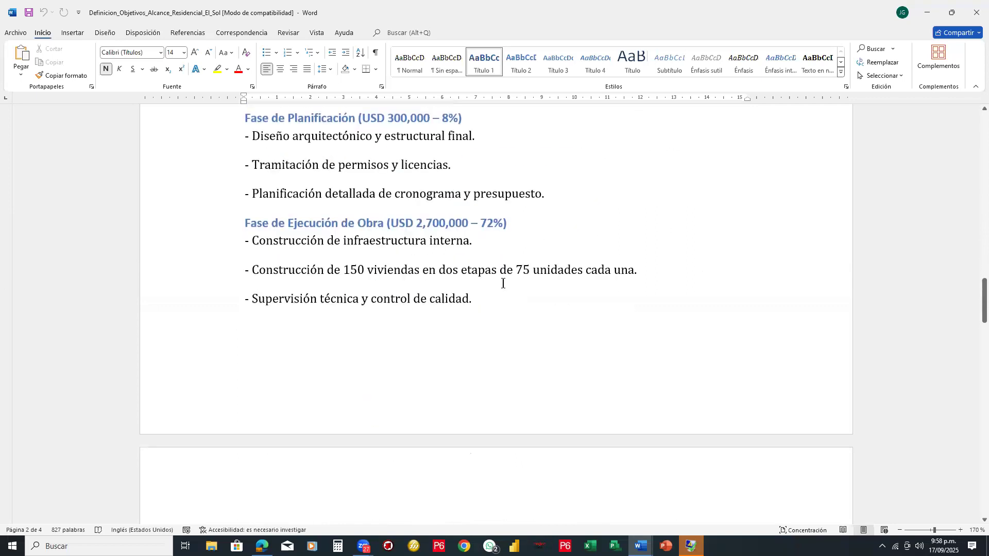
{"action": "scroll", "coordinate": [503, 283], "scroll_direction": "down", "scroll_amount": 15}
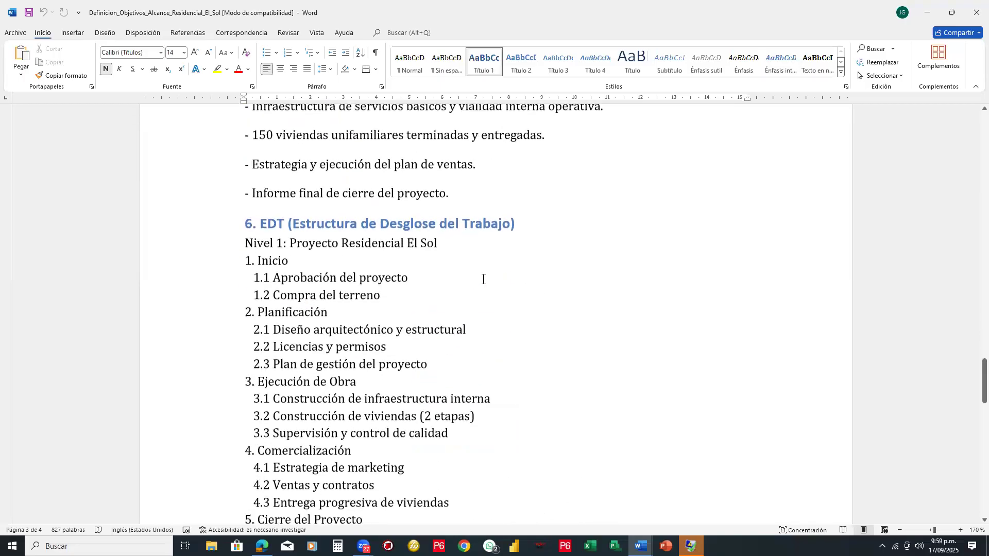
{"action": "scroll", "coordinate": [527, 288], "scroll_direction": "down", "scroll_amount": 1}
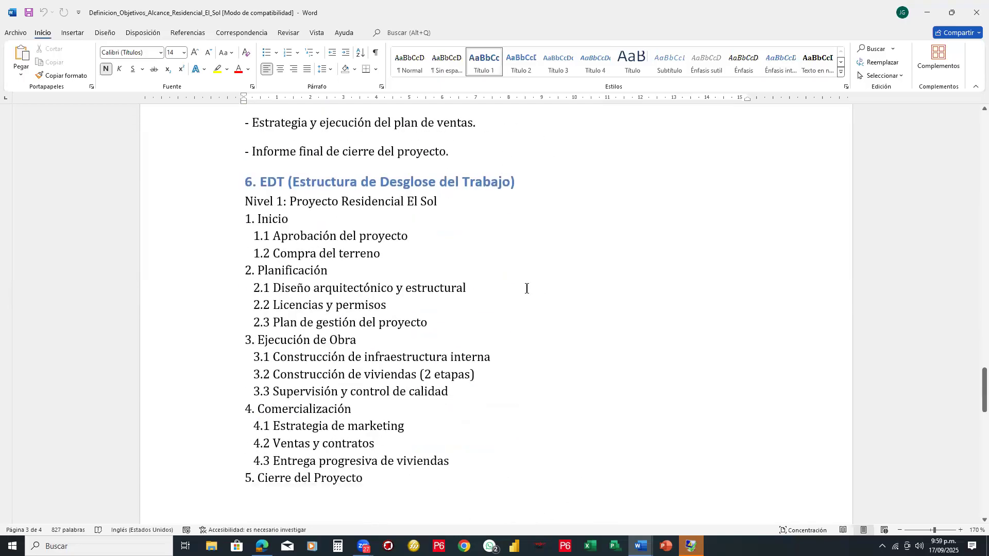
{"action": "scroll", "coordinate": [527, 289], "scroll_direction": "down", "scroll_amount": 1}
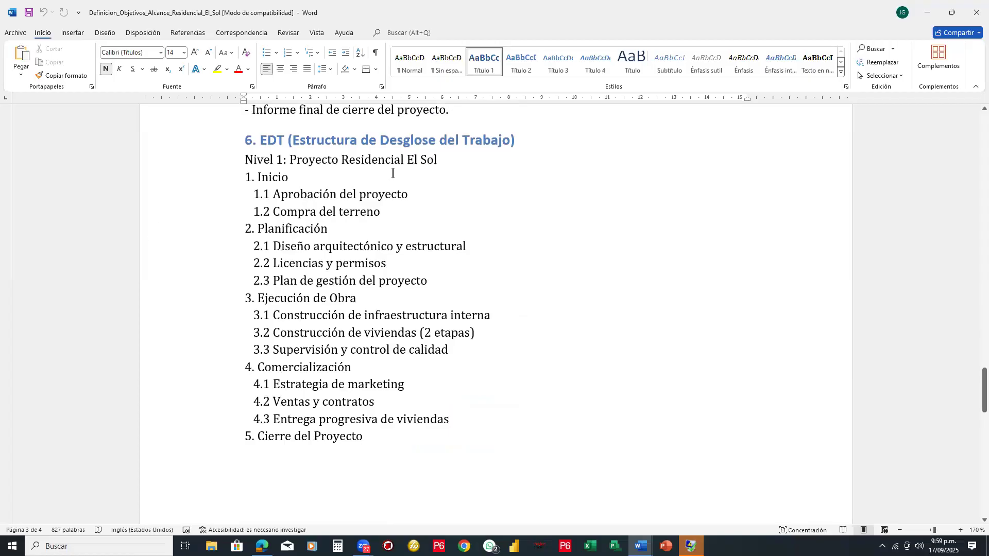